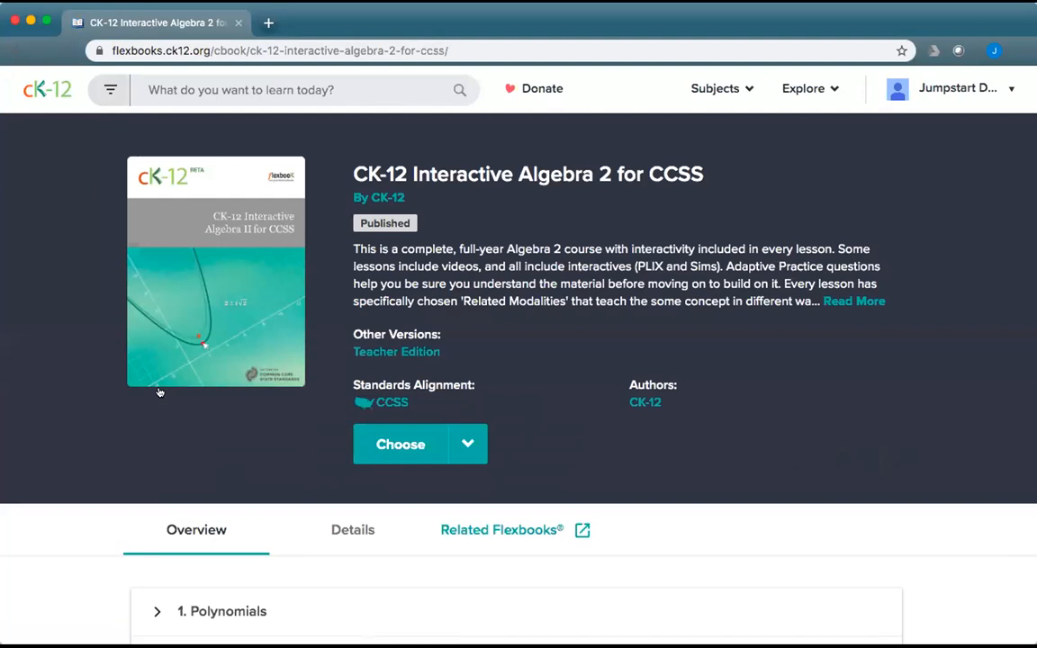
# Customize the Algebra 2 for CCSS book, retitling the copy 'CK-12 Interactive Algebra Plus', and save it.
pyautogui.click(467, 444)
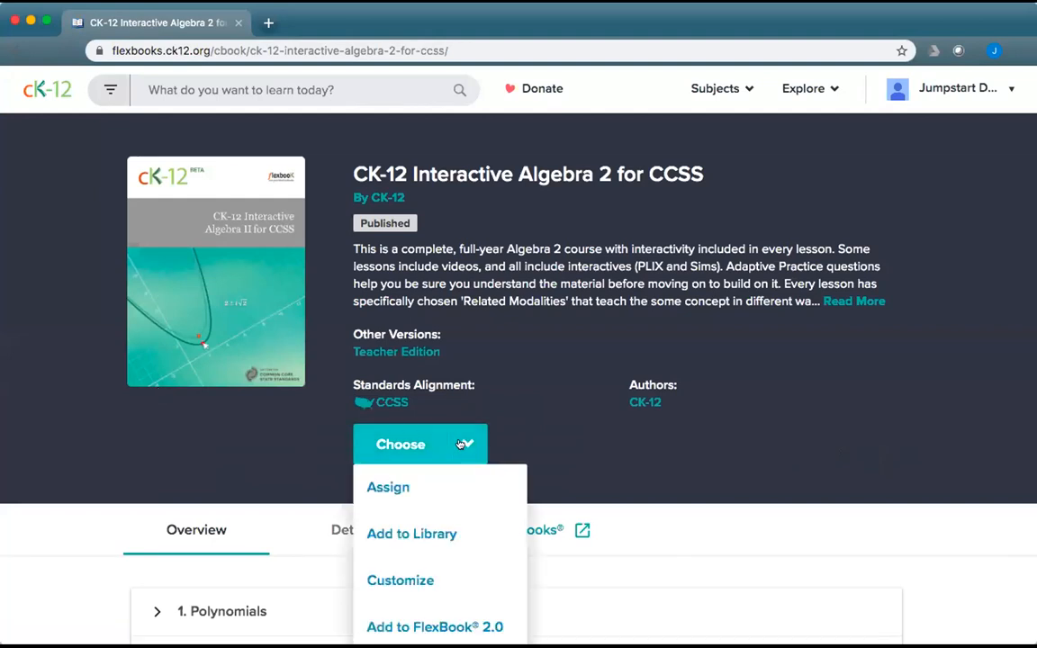
pyautogui.scroll(-1, 454, 544)
pyautogui.click(451, 537)
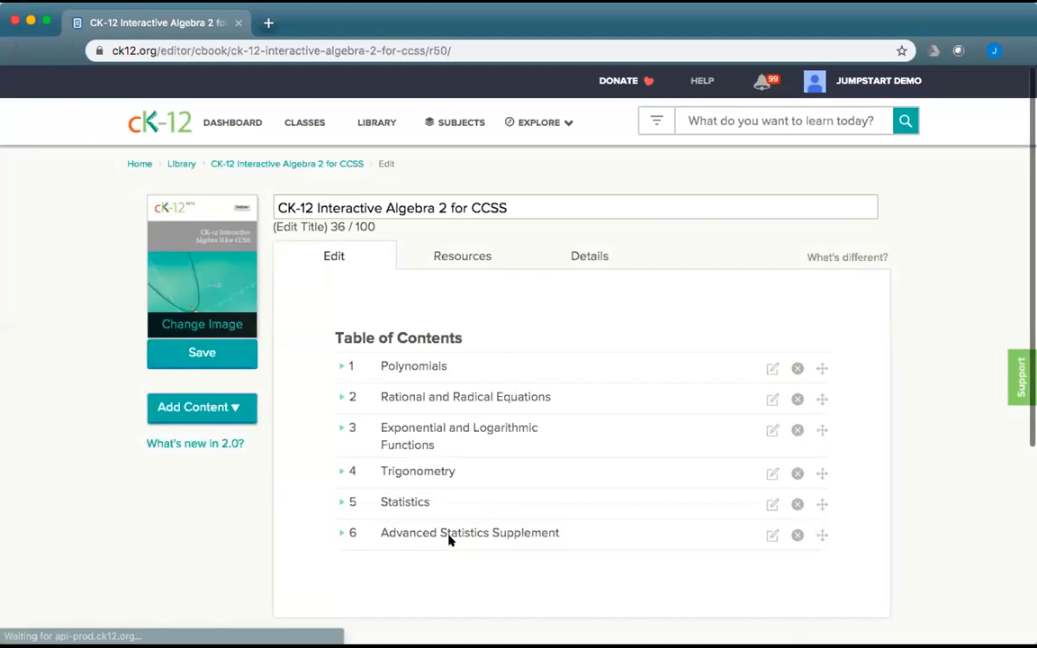
pyautogui.moveTo(515, 206); pyautogui.dragTo(385, 206)
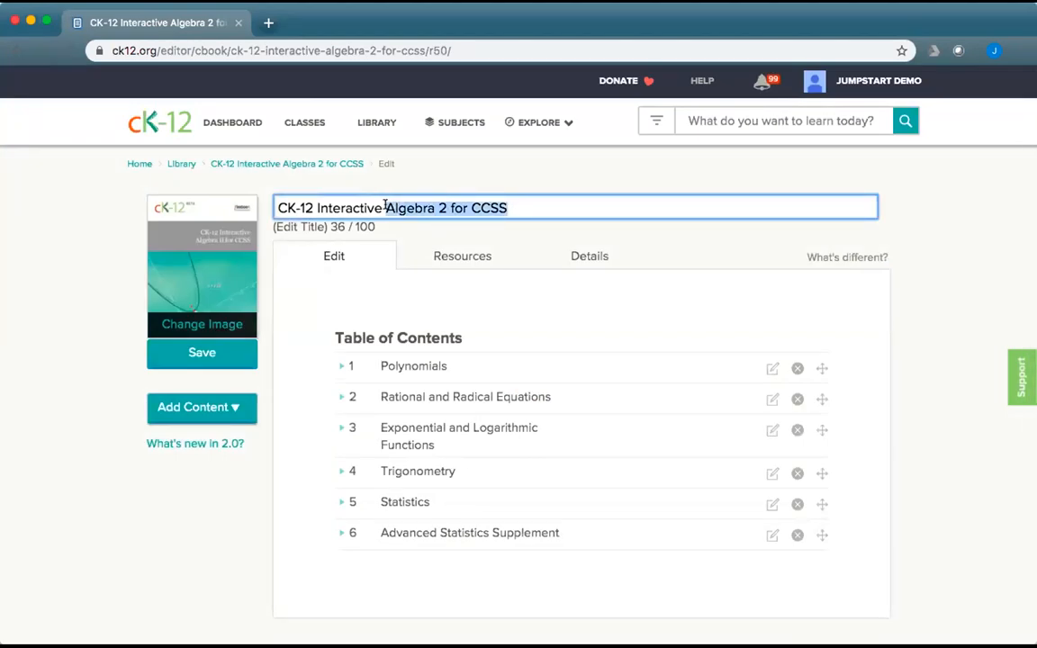
pyautogui.write('Algebra Plus')
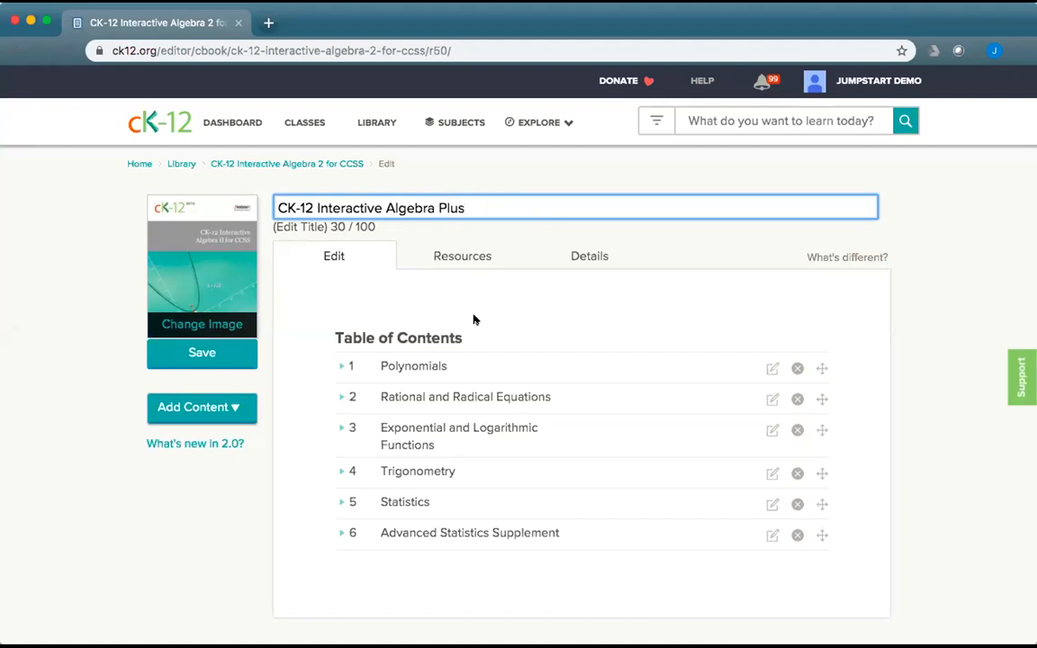
pyautogui.click(230, 352)
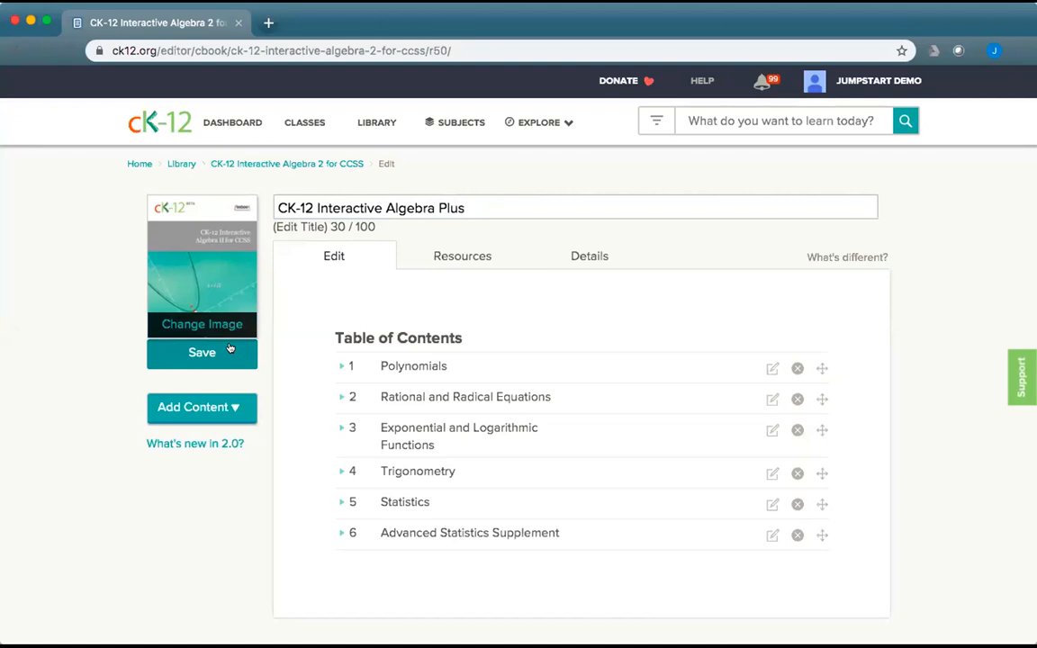
pyautogui.click(230, 351)
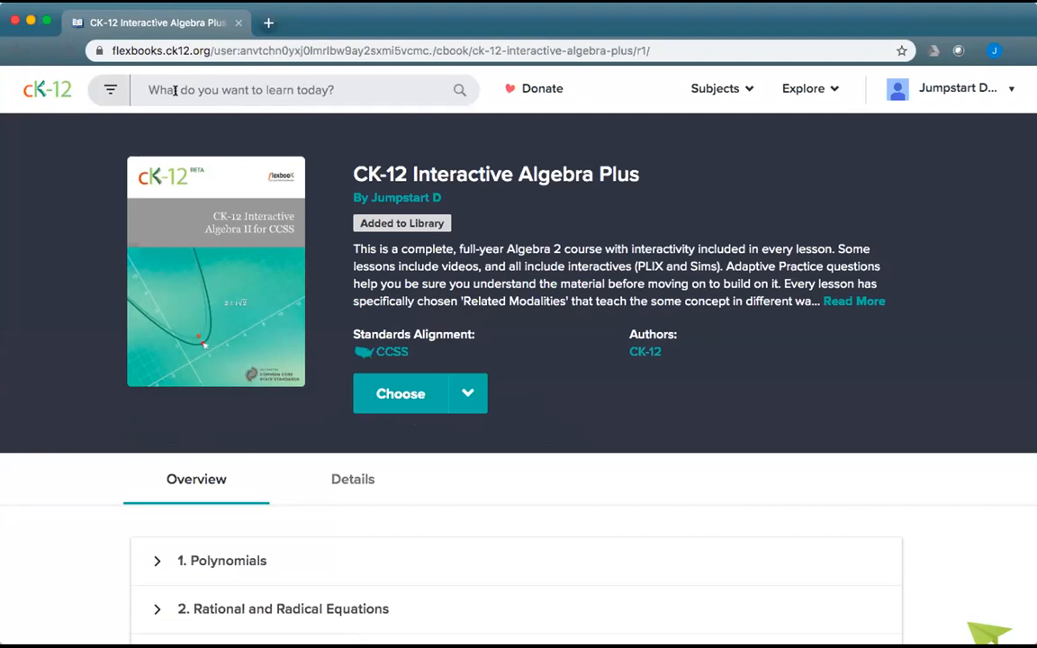
# Enter 'precal' as a search term.
pyautogui.write('precl')
pyautogui.press('BackSpace')
pyautogui.write('al')
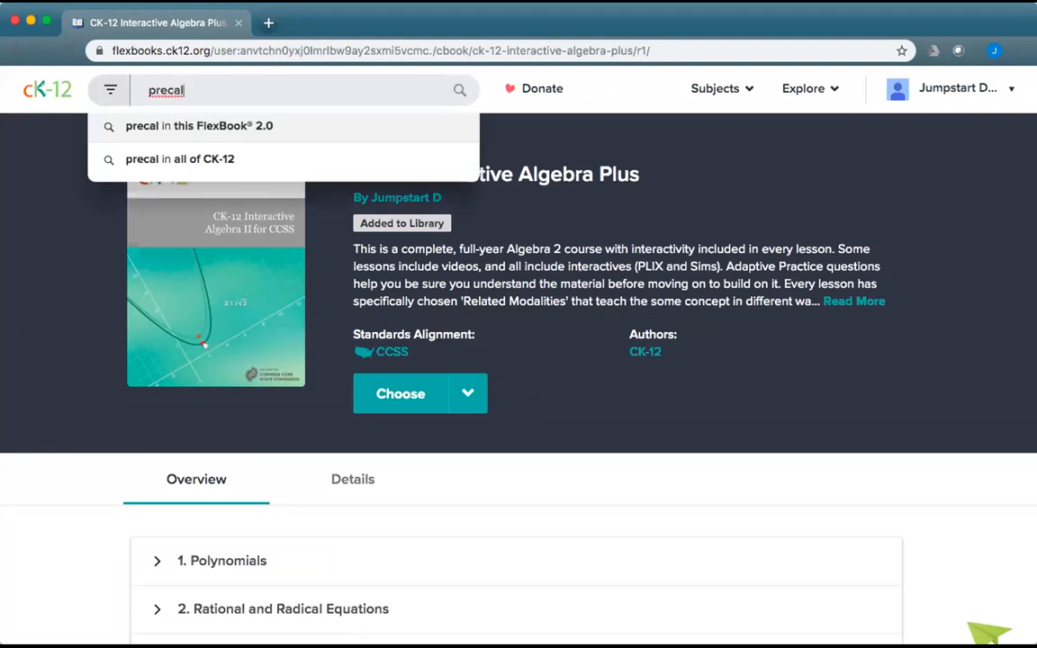
# Go to the Analysis subject's FlexBook Textbooks and open CK-12 Precalculus Concepts.
pyautogui.click(813, 90)
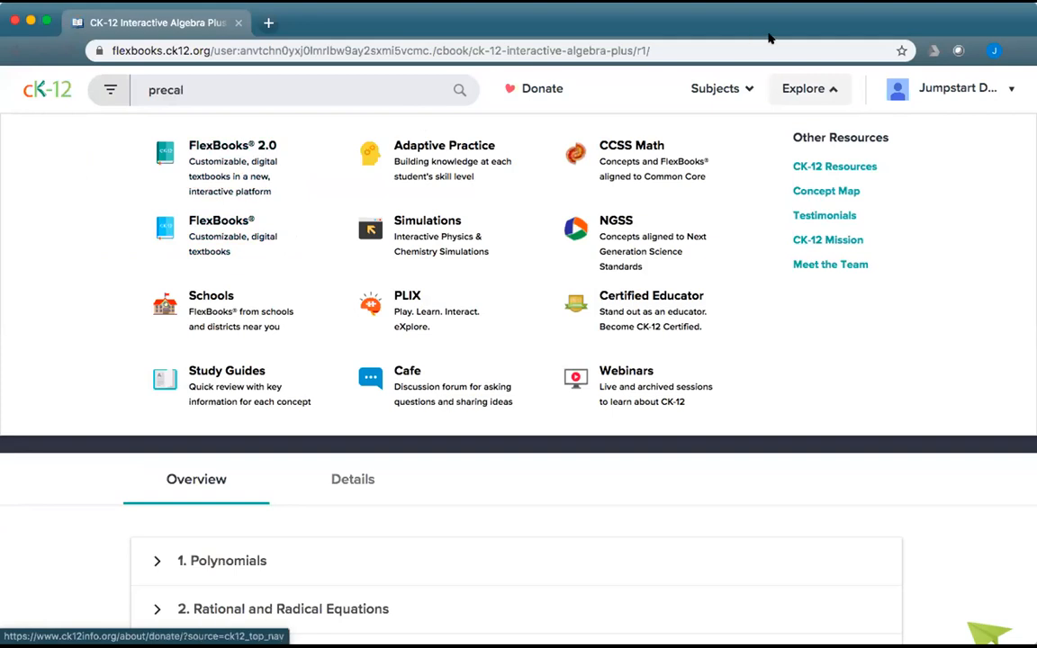
pyautogui.click(715, 88)
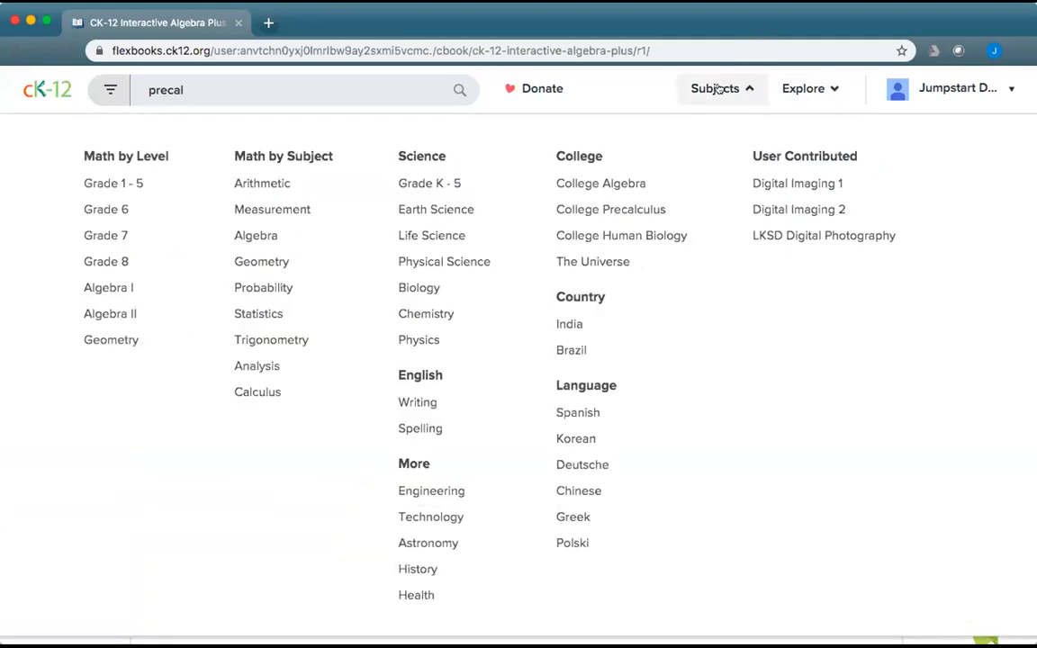
pyautogui.click(252, 366)
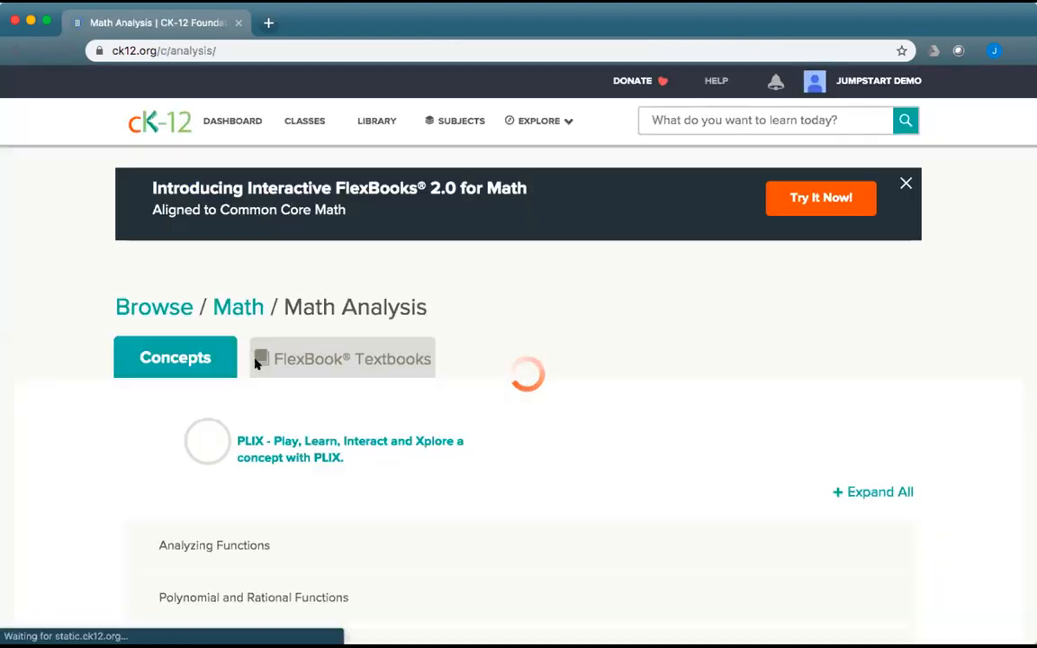
pyautogui.click(390, 368)
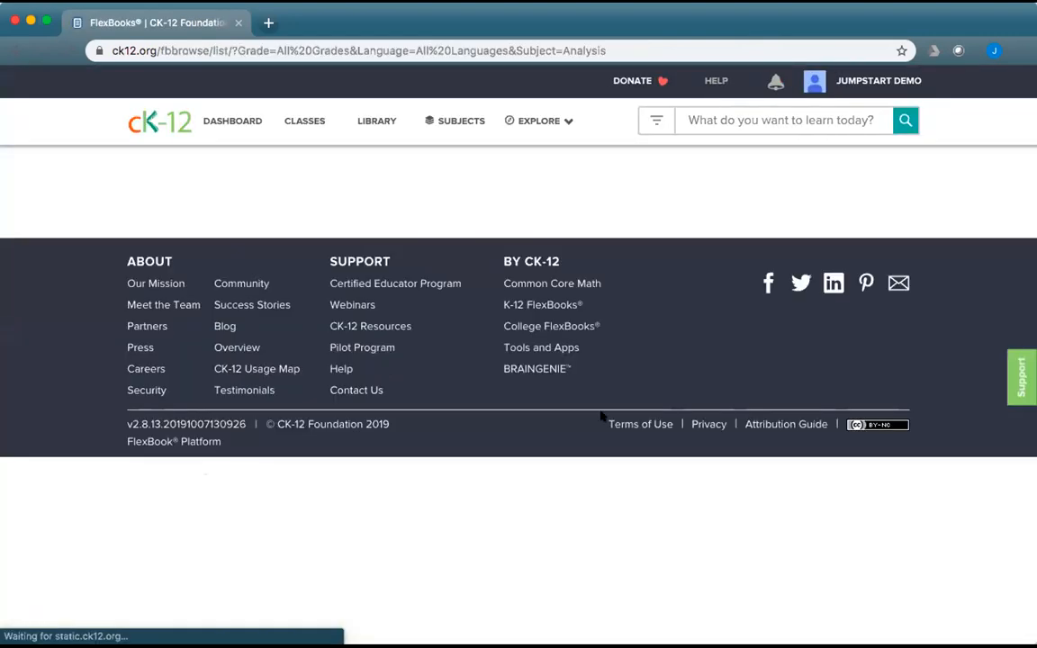
pyautogui.scroll(-3, 587, 455)
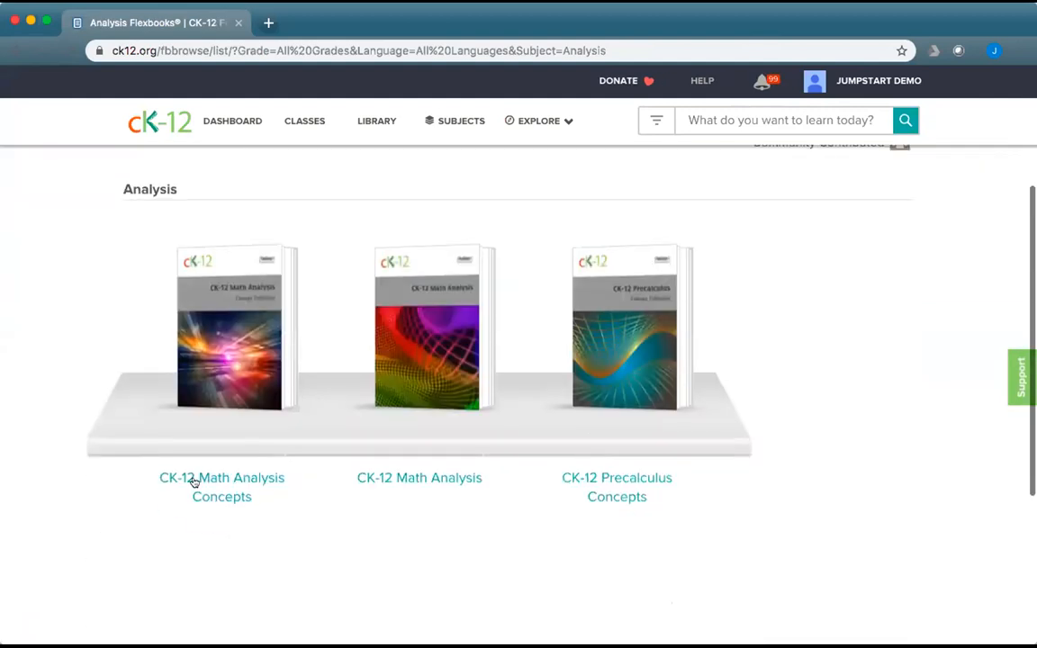
pyautogui.click(620, 479)
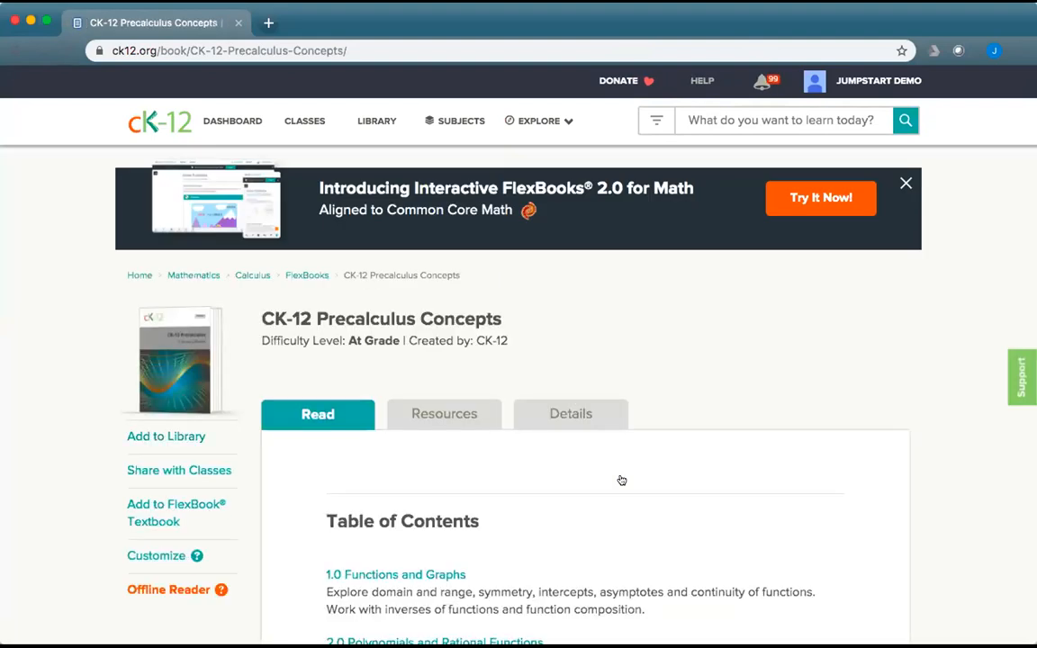
# Scroll the Precalculus Concepts table of contents down to 13.0 Finance and open it.
pyautogui.scroll(-4, 688, 514)
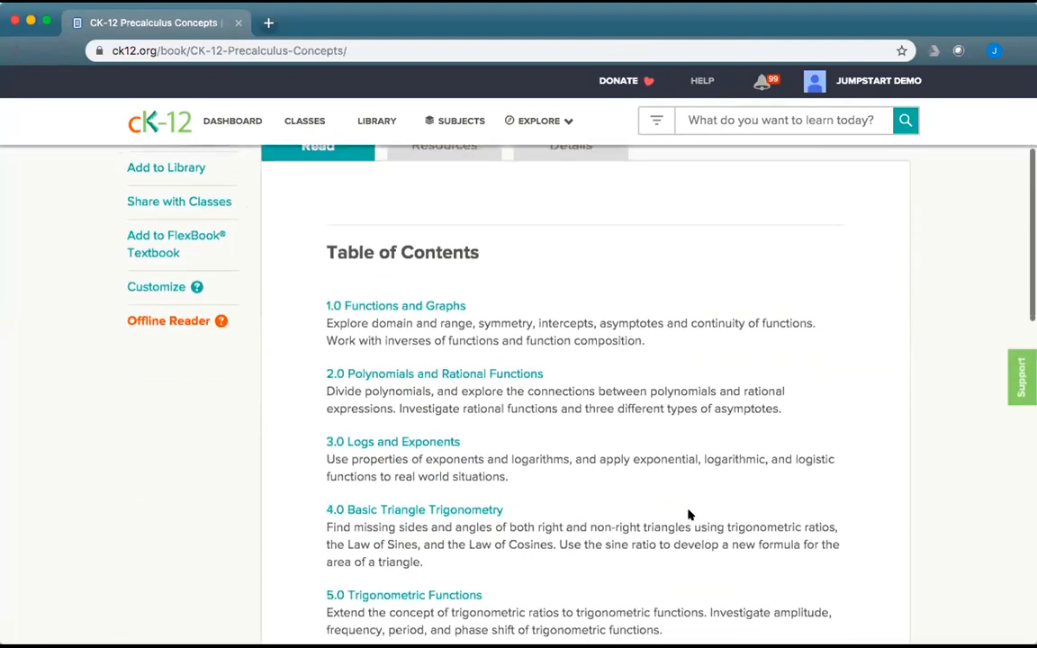
pyautogui.scroll(-1, 688, 514)
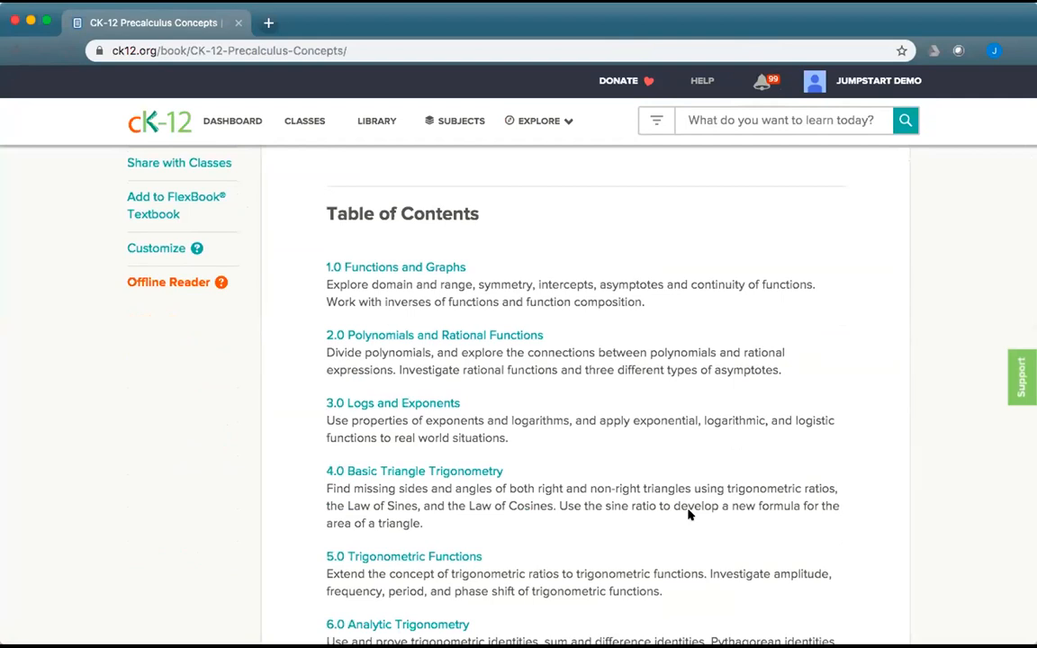
pyautogui.scroll(-5, 688, 514)
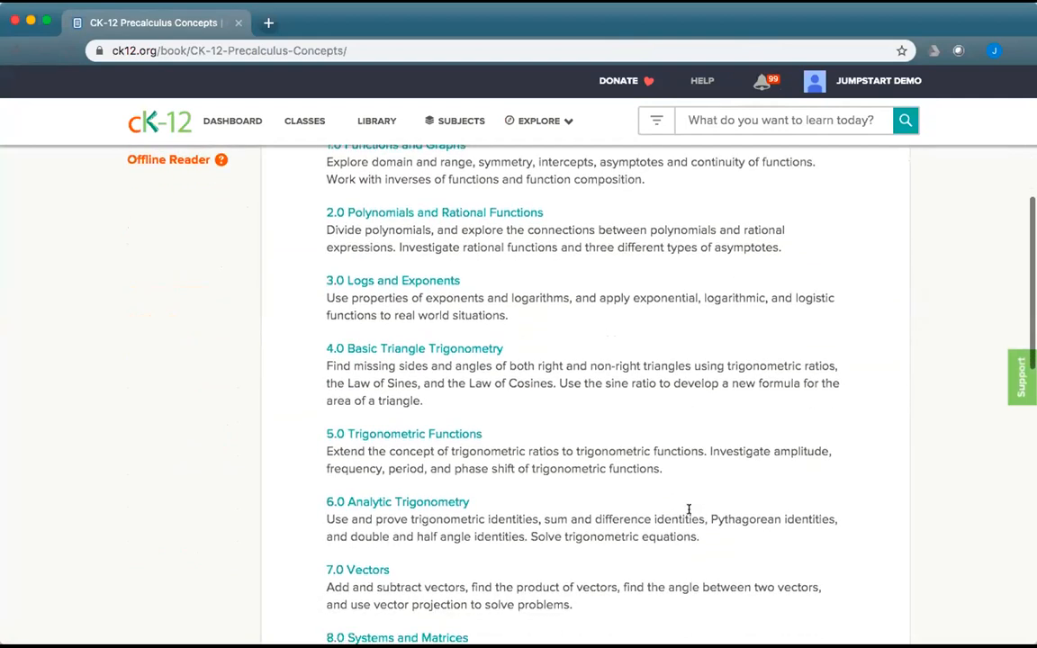
pyautogui.scroll(-5, 688, 514)
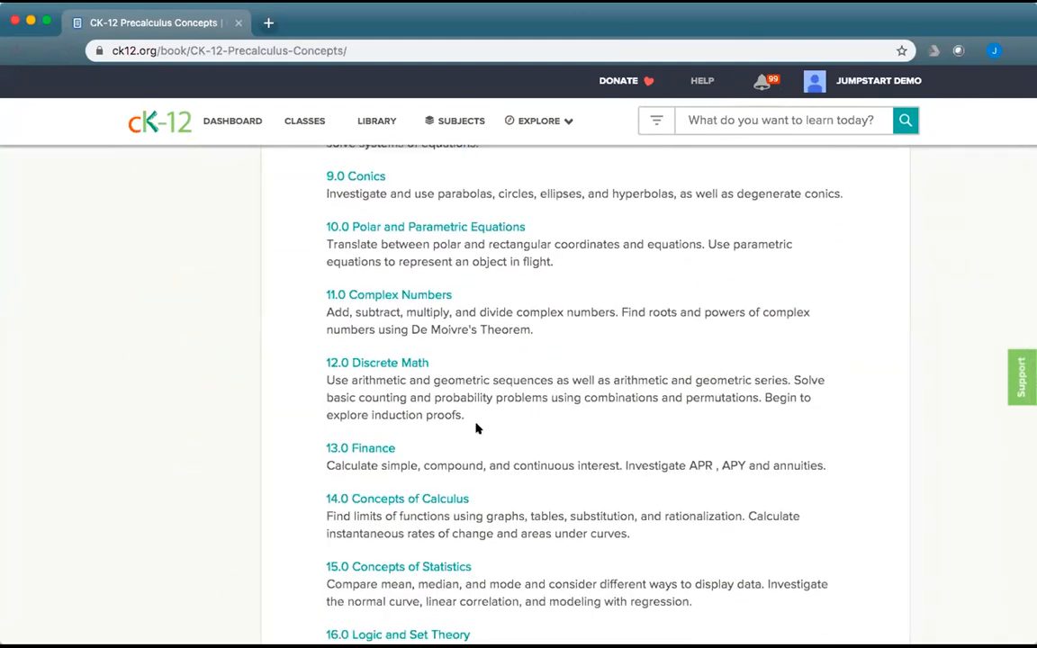
pyautogui.click(364, 447)
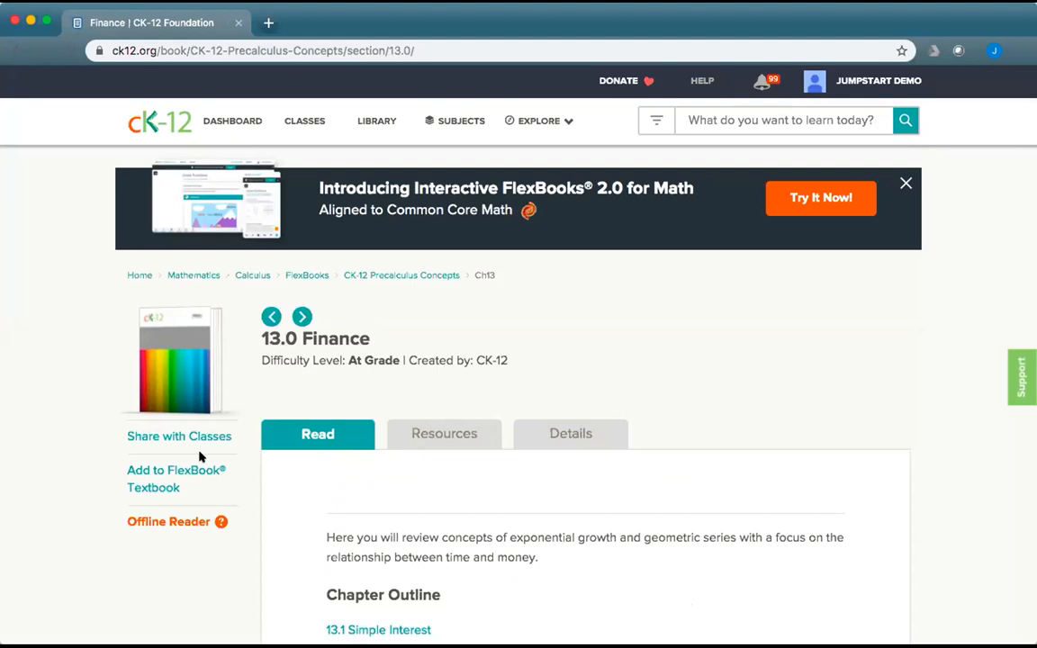
# Add the Finance chapter to CK-12 Interactive Algebra Plus, then go to the Library.
pyautogui.click(146, 471)
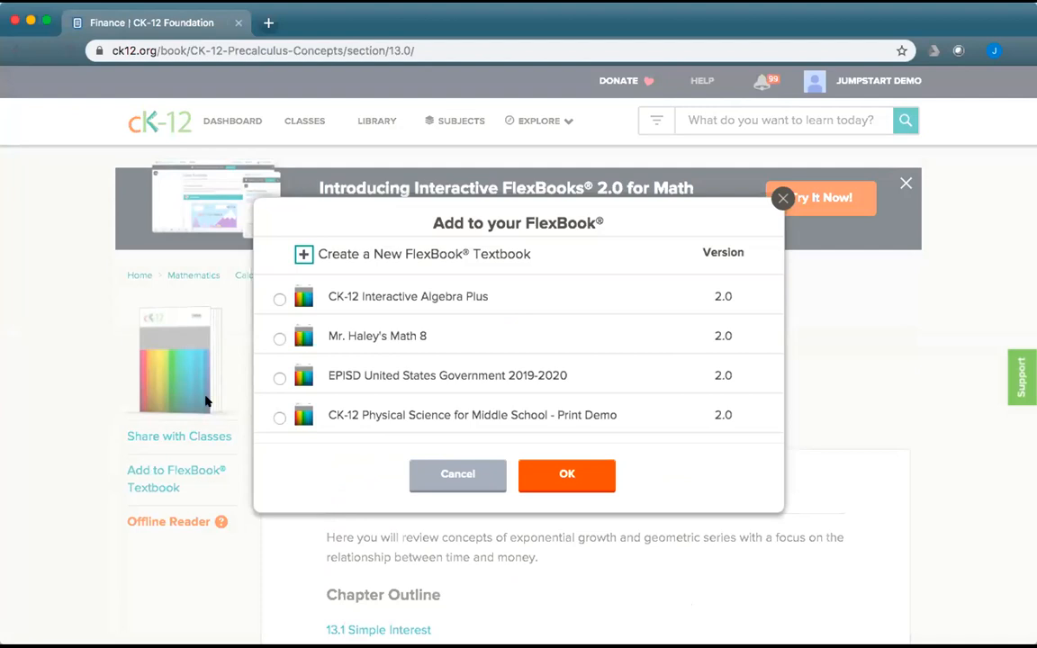
pyautogui.click(279, 300)
pyautogui.click(560, 474)
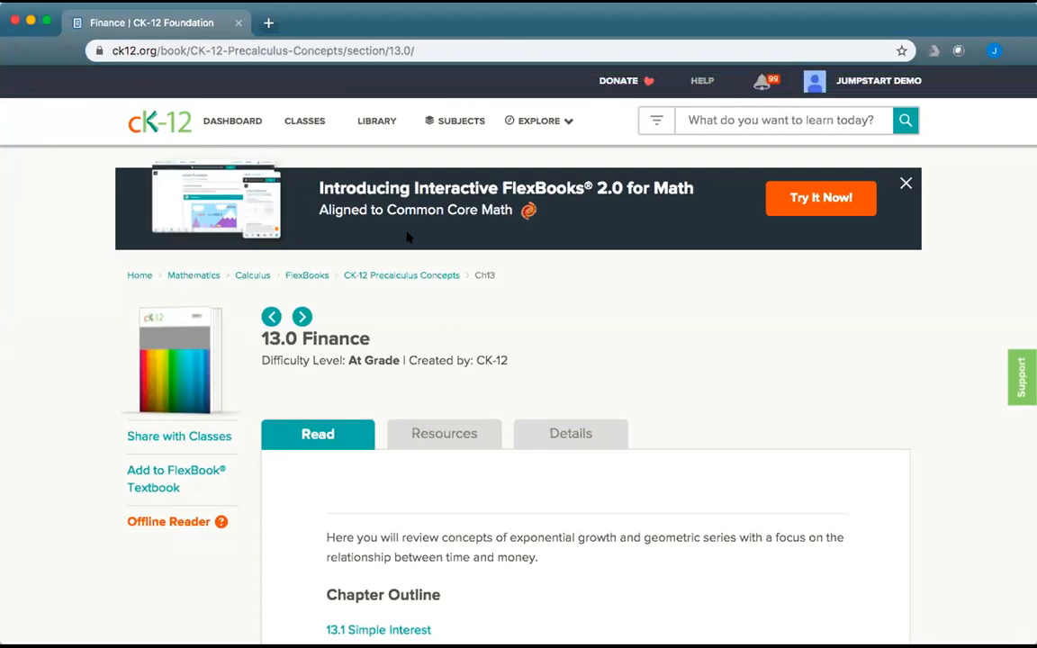
pyautogui.click(367, 120)
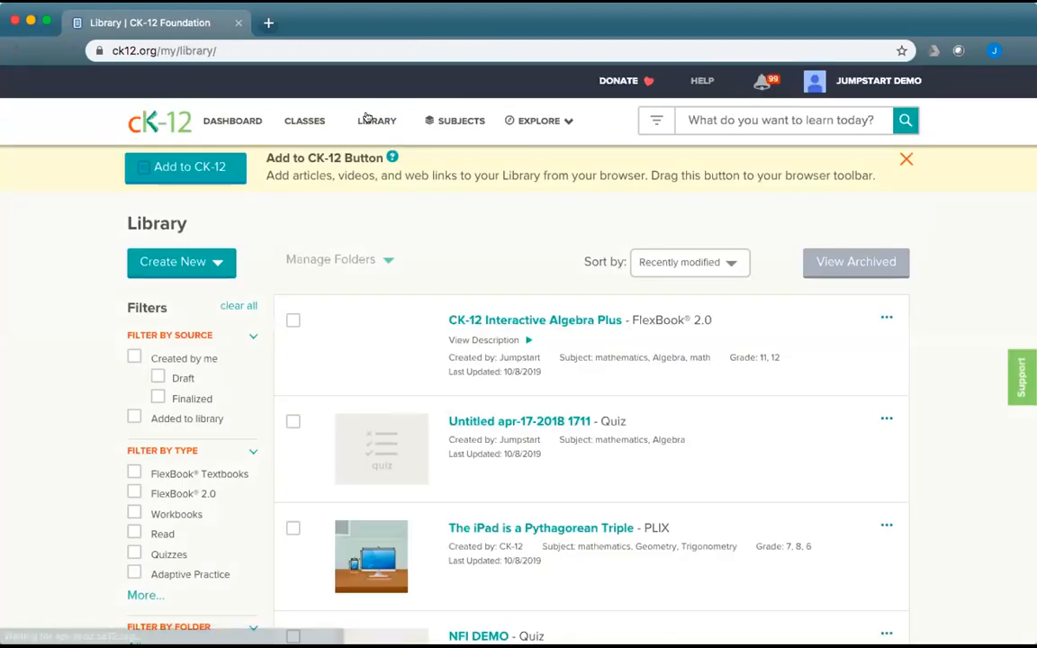
# Open CK-12 Interactive Algebra Plus and confirm 7. Finance ends its chapter list.
pyautogui.click(560, 319)
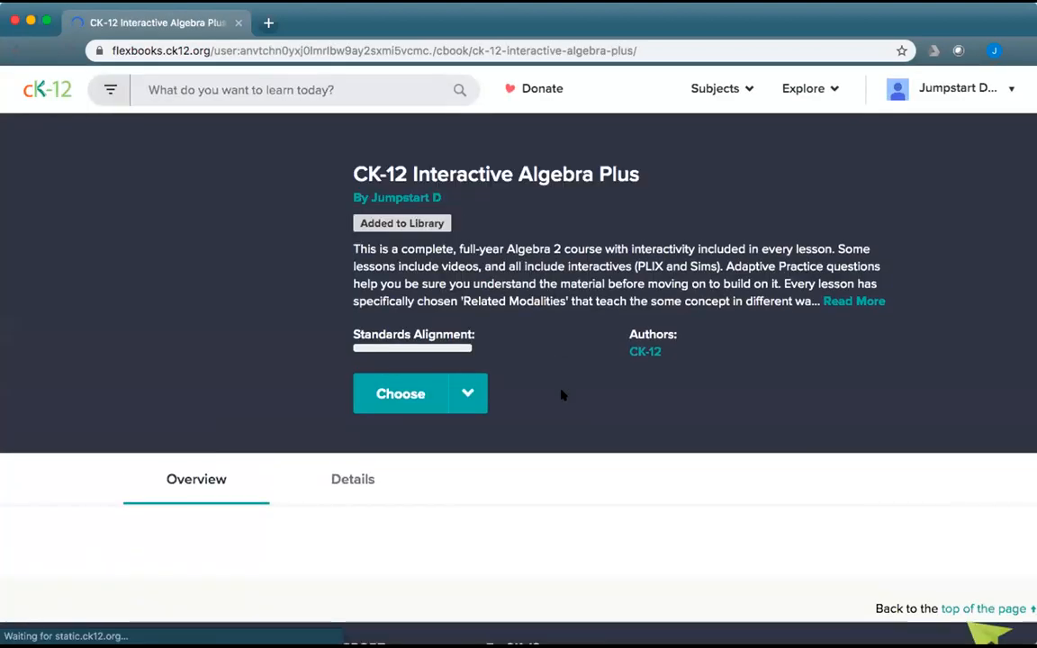
pyautogui.scroll(-5, 560, 391)
pyautogui.scroll(-3, 560, 391)
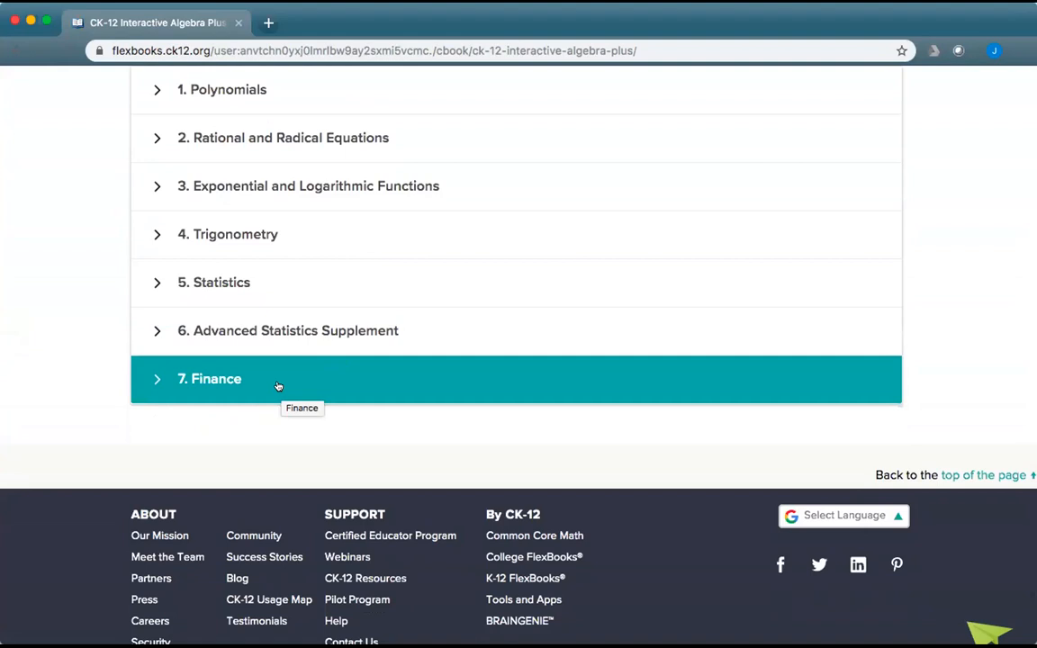
pyautogui.scroll(10, 340, 285)
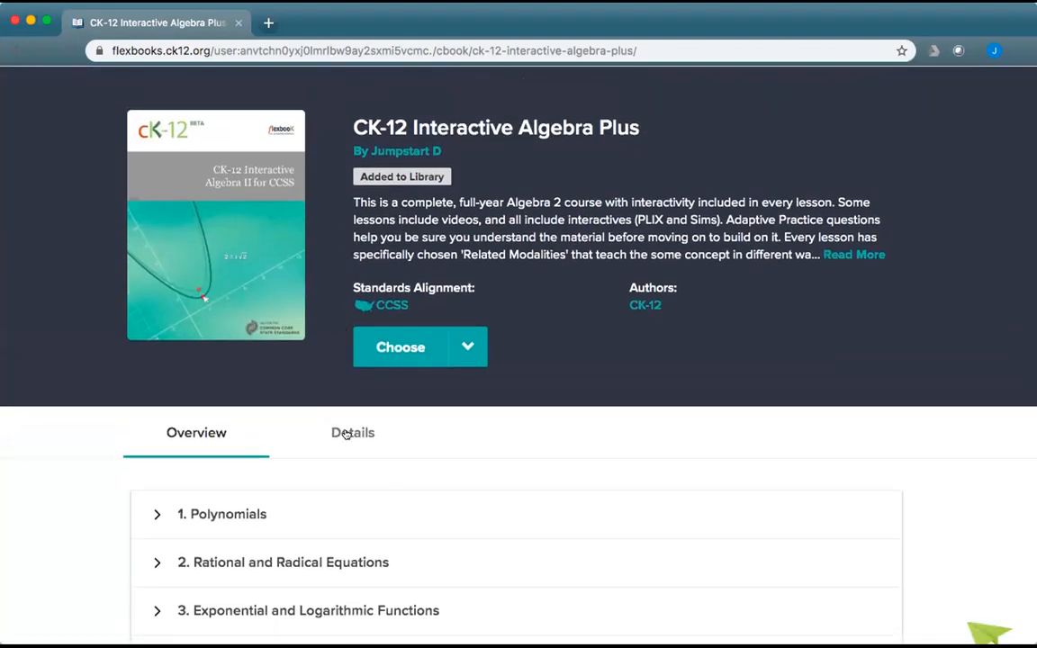
# Review the book's Details, showing At Grade for grades 11–12.
pyautogui.click(396, 445)
pyautogui.scroll(-5, 469, 479)
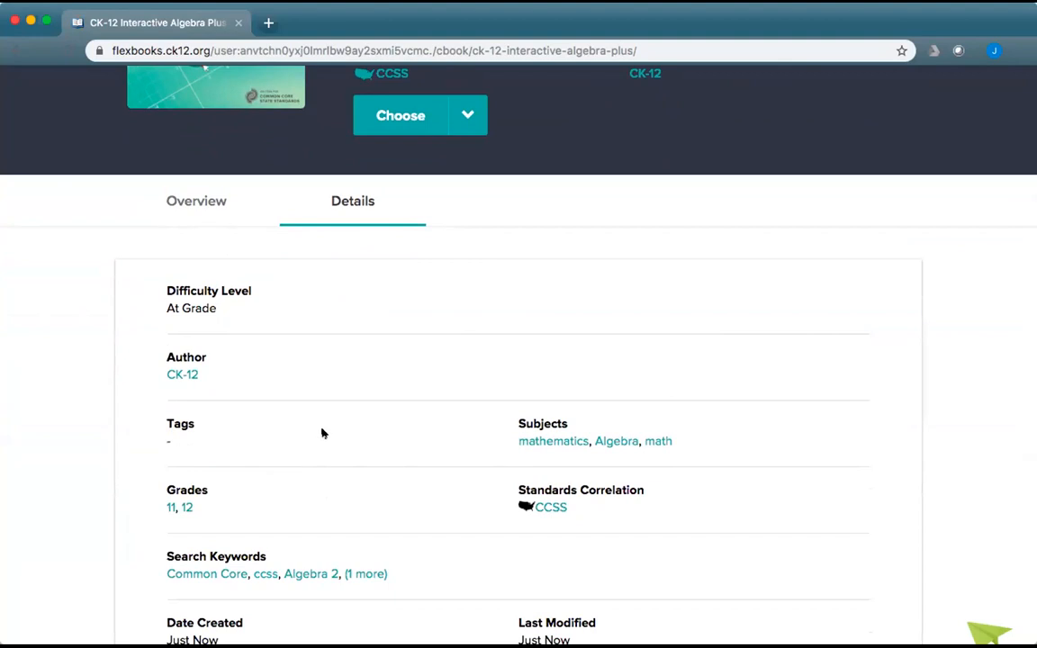
pyautogui.scroll(-4, 486, 462)
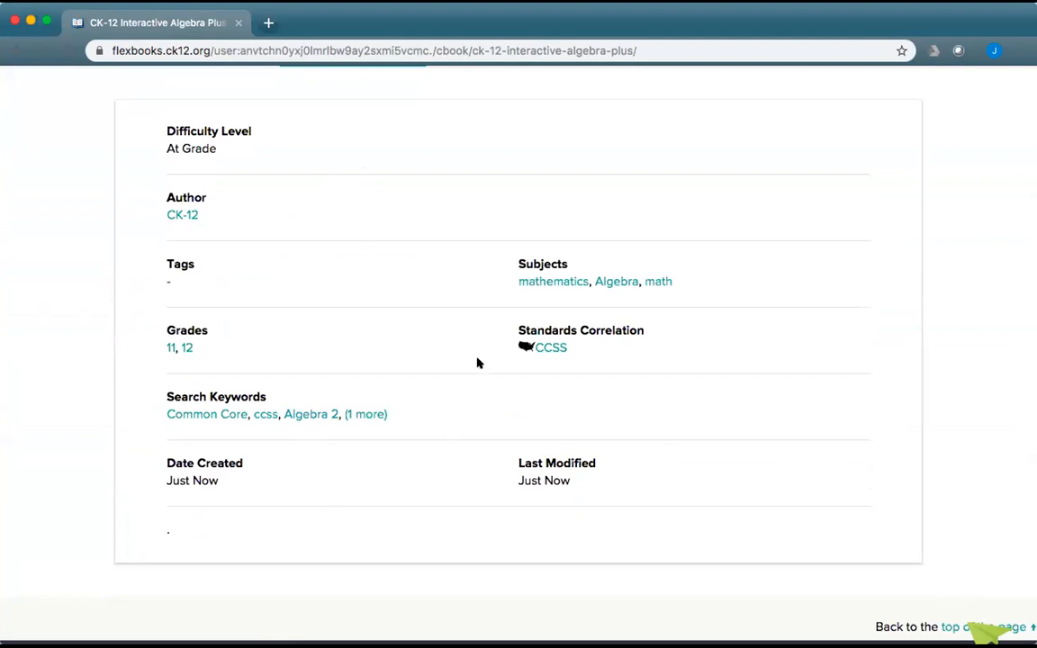
pyautogui.scroll(10, 478, 362)
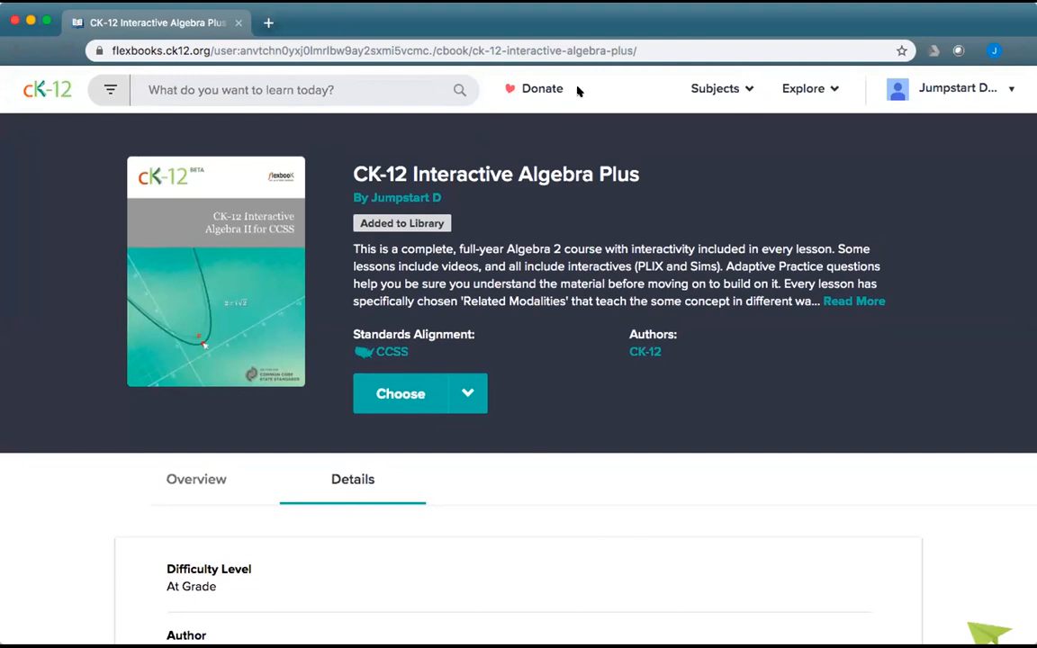
pyautogui.click(718, 91)
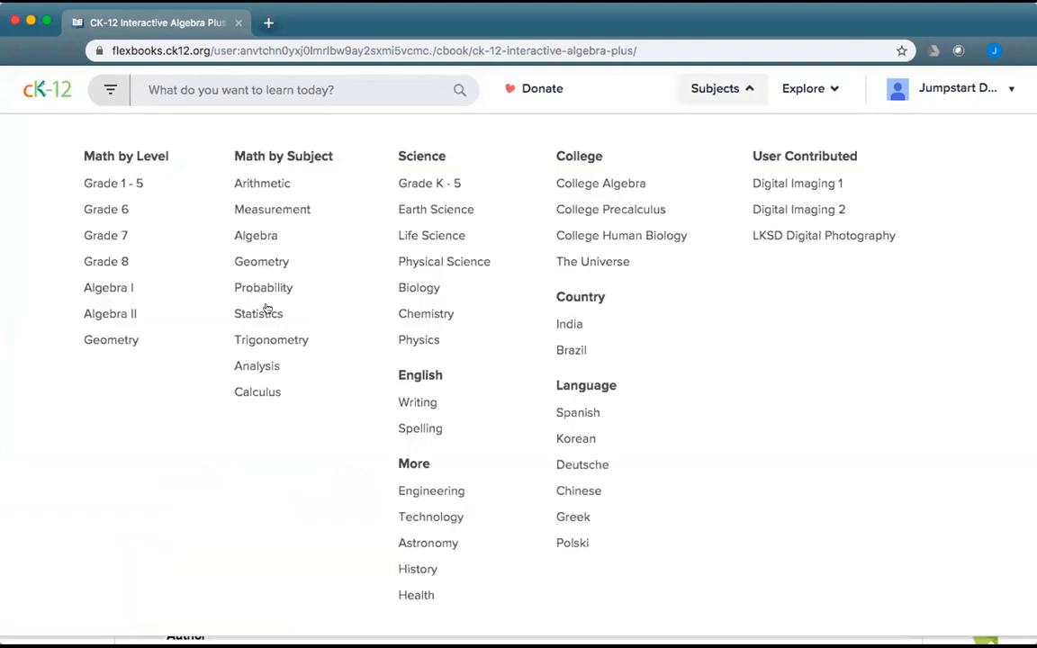
pyautogui.keyDown('super'); pyautogui.click(248, 366); pyautogui.keyUp('super')
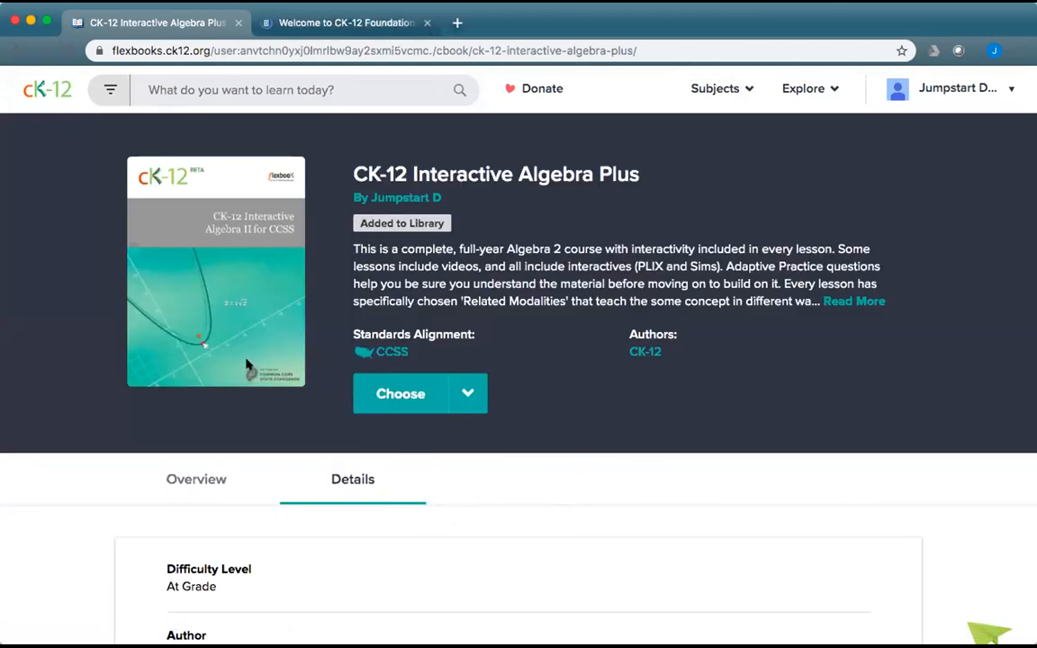
pyautogui.click(352, 25)
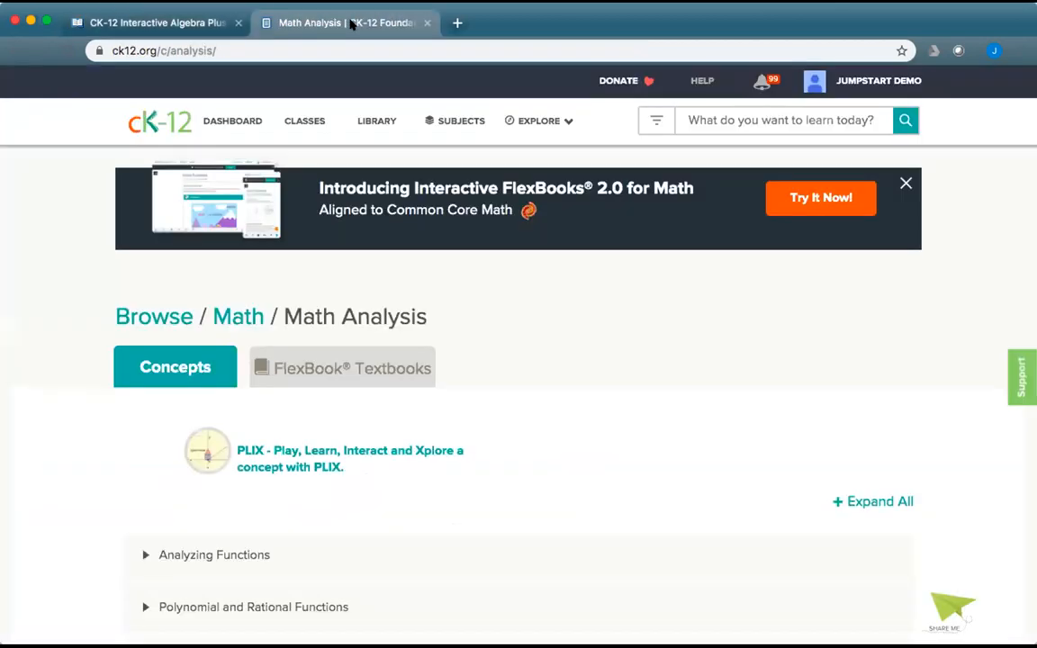
pyautogui.click(365, 382)
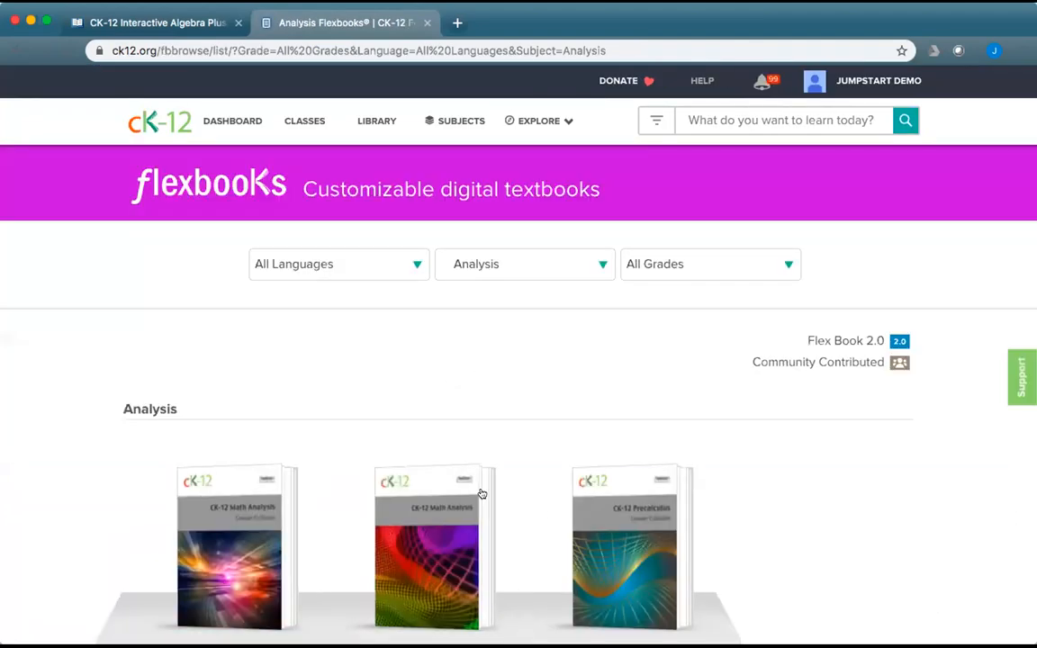
pyautogui.scroll(-5, 481, 493)
pyautogui.click(628, 431)
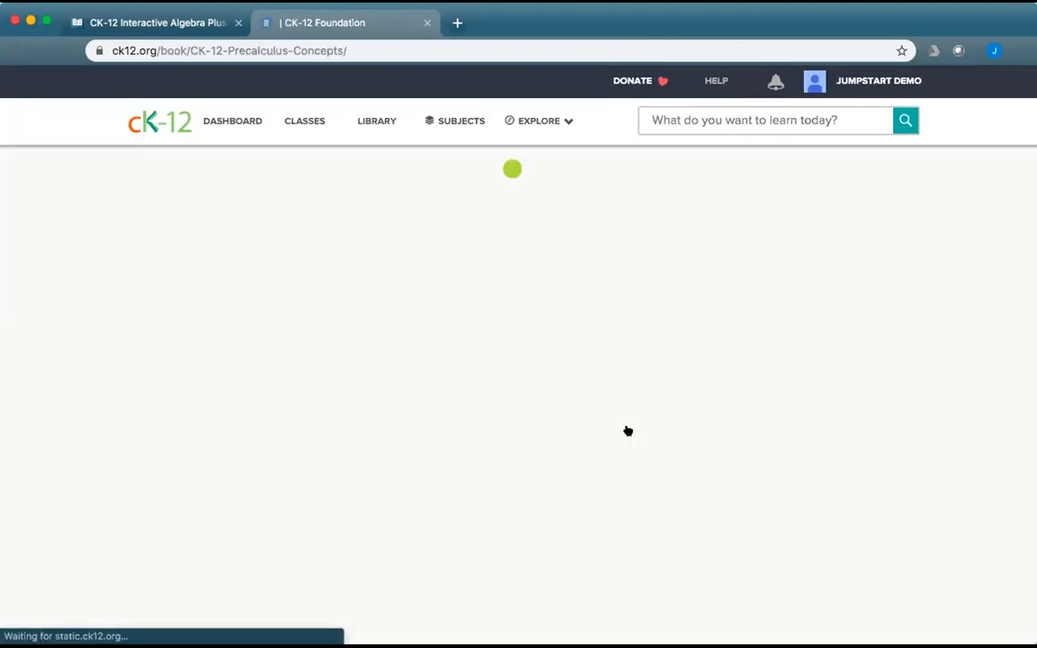
pyautogui.click(583, 412)
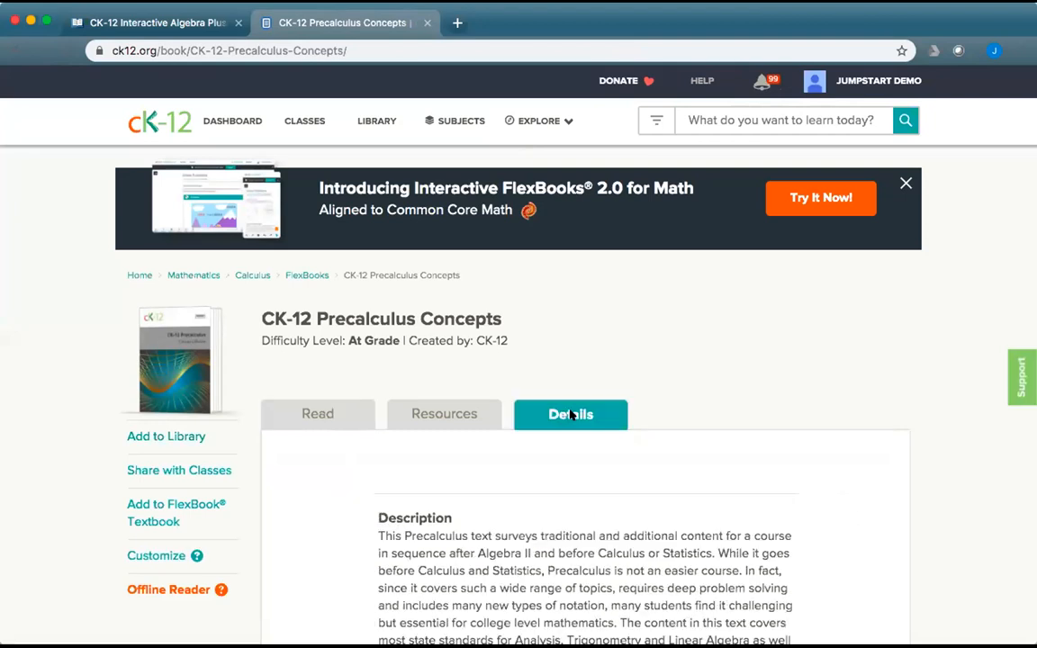
pyautogui.scroll(-5, 597, 481)
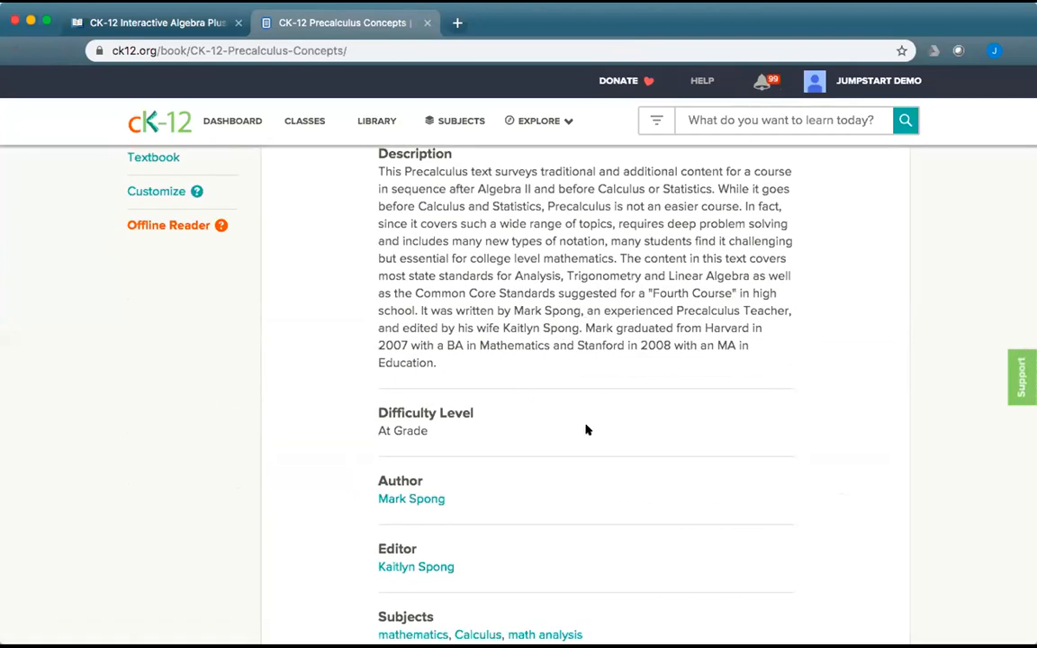
pyautogui.scroll(-3, 558, 441)
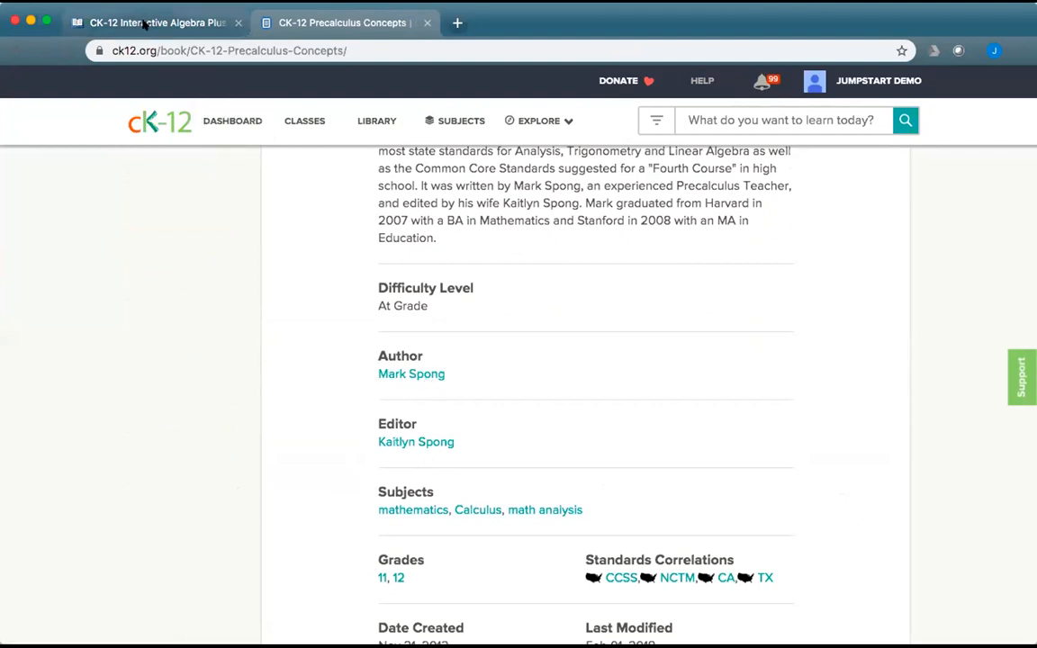
# Close the Precalculus Concepts page and open Algebra Plus's editable Details.
pyautogui.click(426, 23)
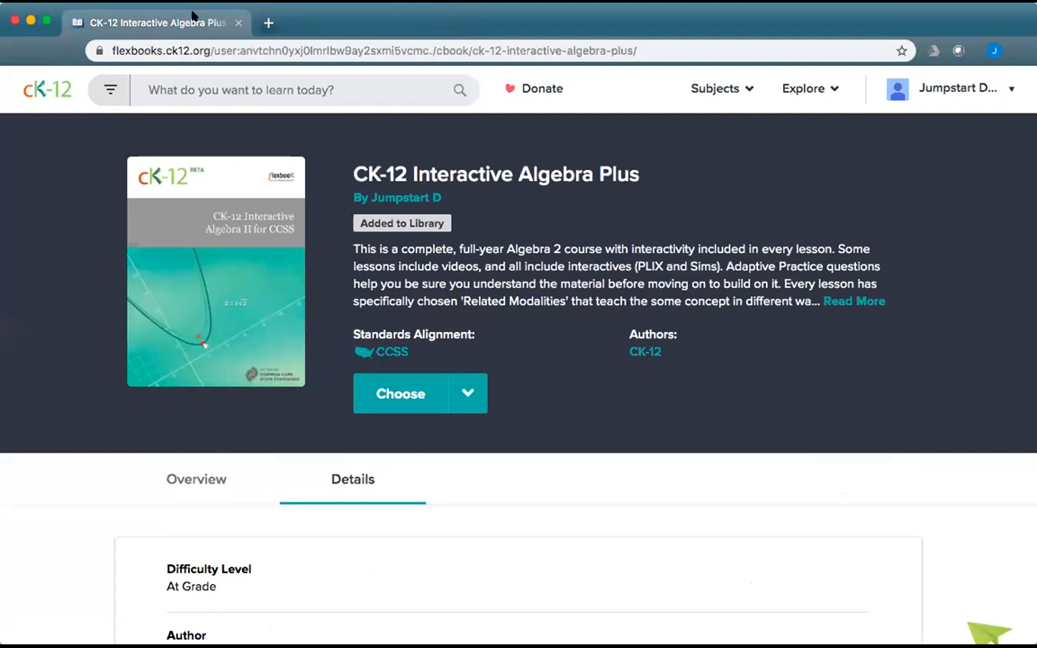
pyautogui.click(477, 398)
pyautogui.scroll(-2, 472, 438)
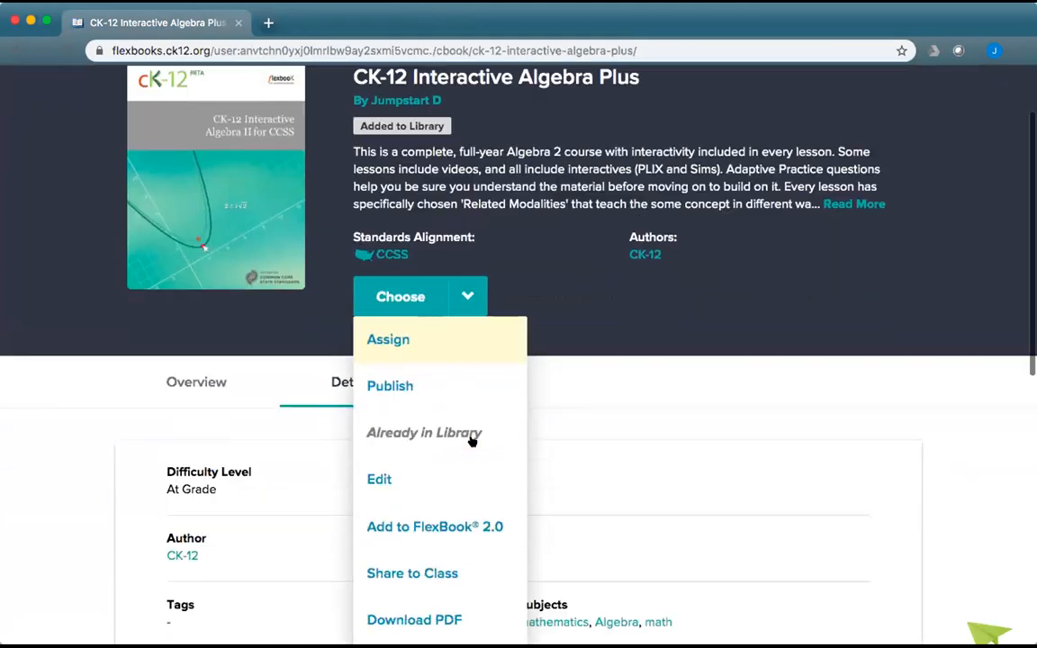
pyautogui.click(406, 475)
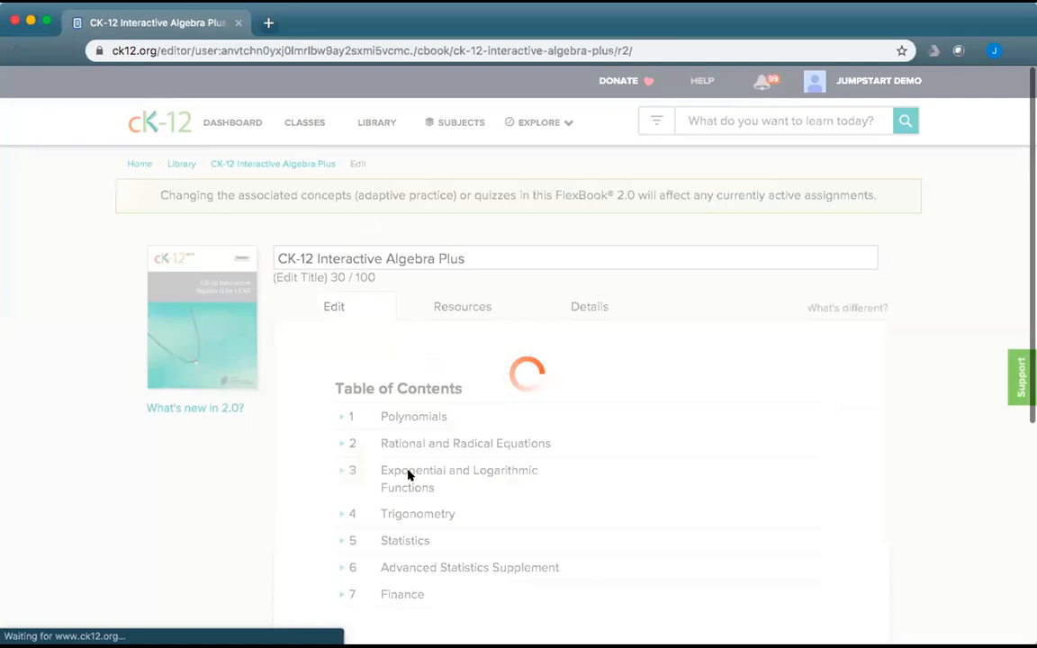
pyautogui.click(590, 307)
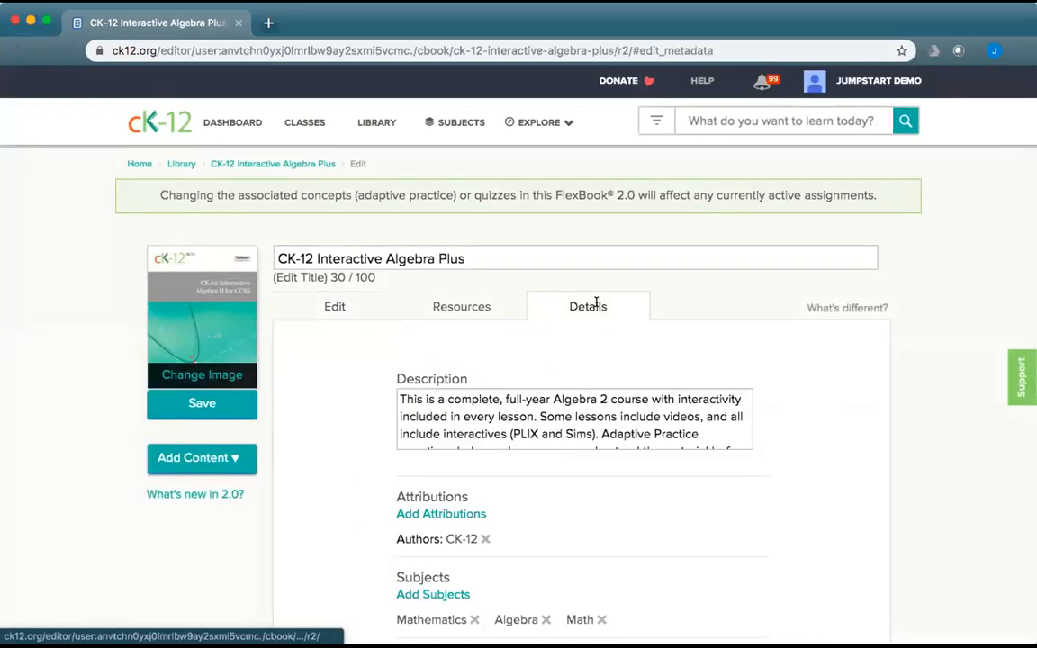
pyautogui.scroll(-5, 597, 456)
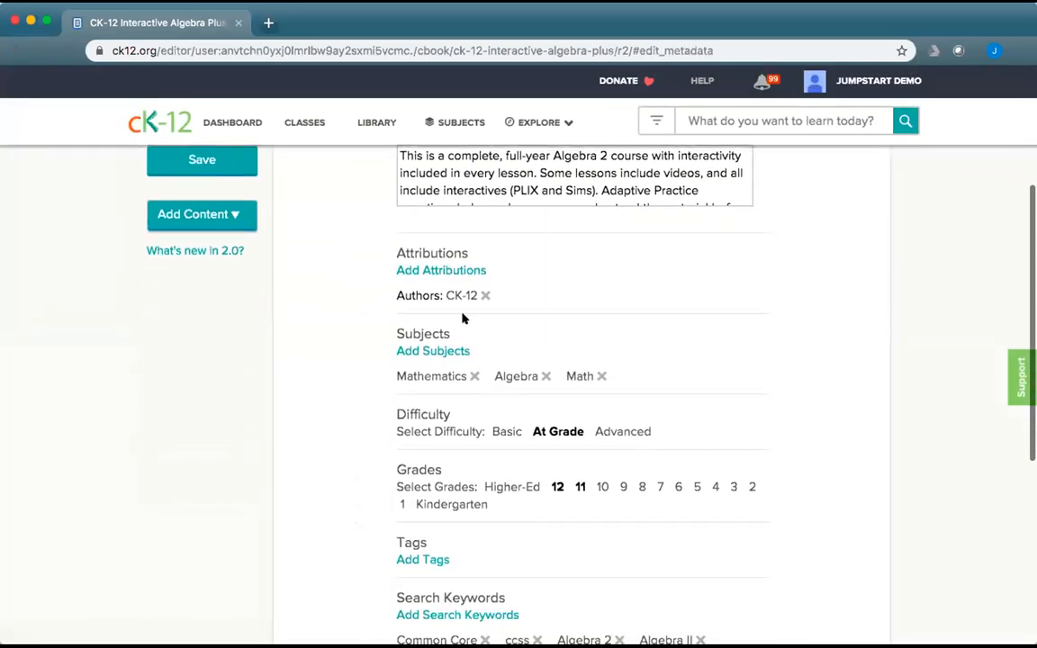
# Add two attributions: an Author and an Editor, each with the person's name.
pyautogui.click(459, 275)
pyautogui.click(508, 351)
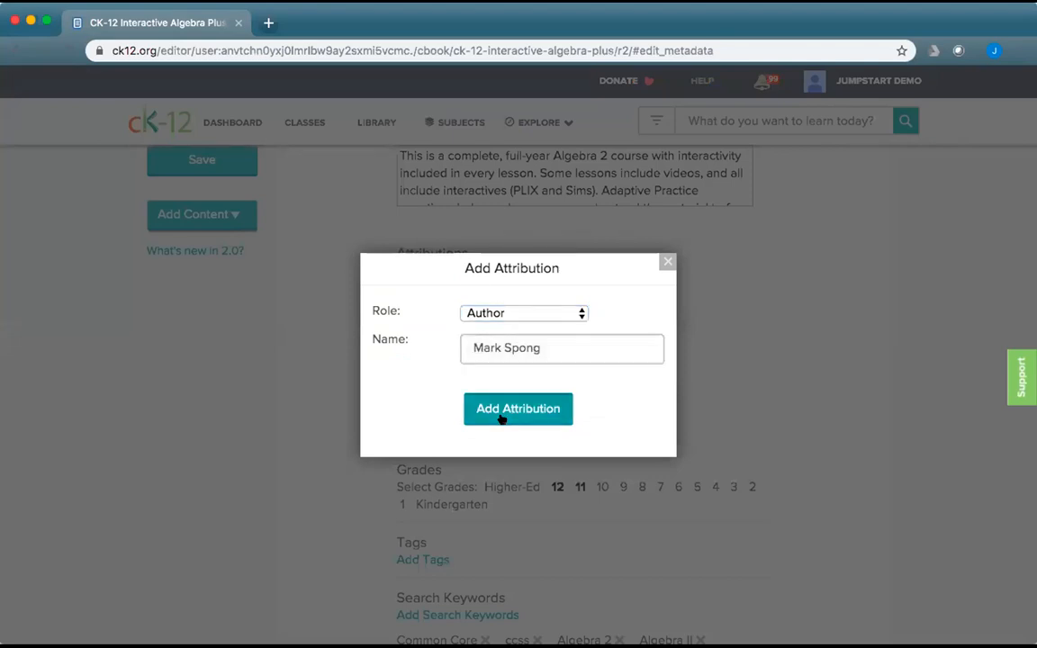
pyautogui.click(504, 417)
pyautogui.click(461, 268)
pyautogui.click(487, 308)
pyautogui.click(490, 328)
pyautogui.click(528, 341)
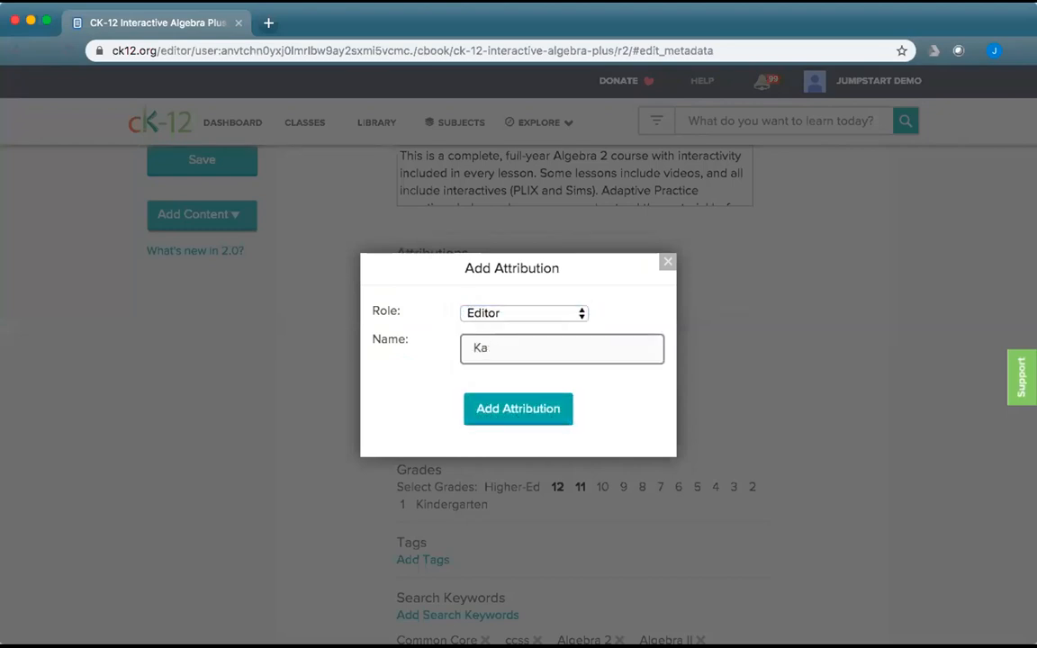
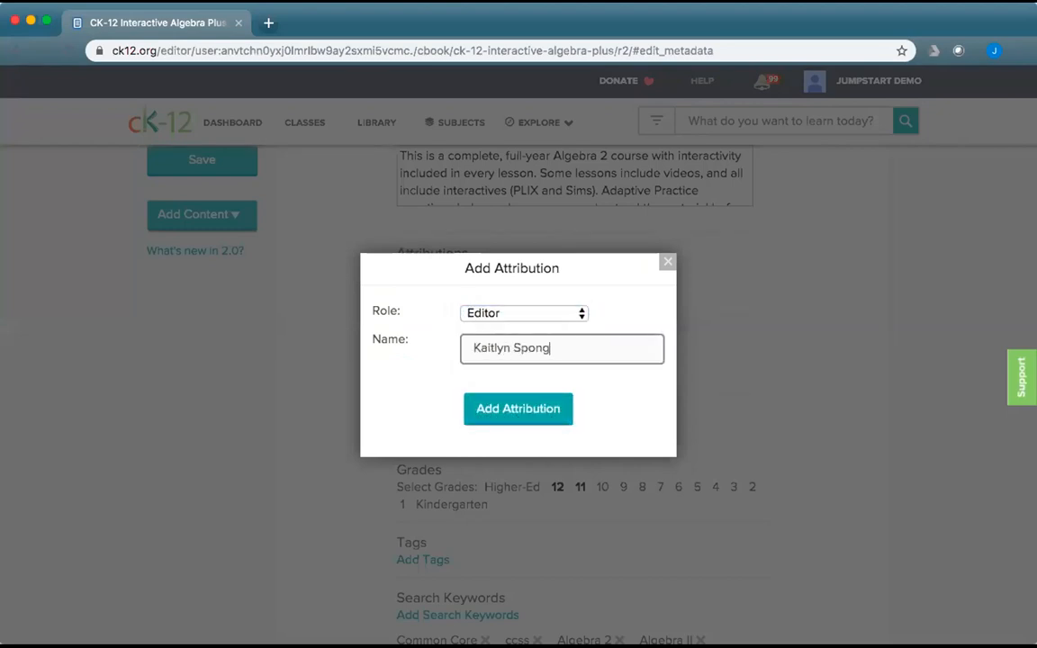
pyautogui.click(483, 409)
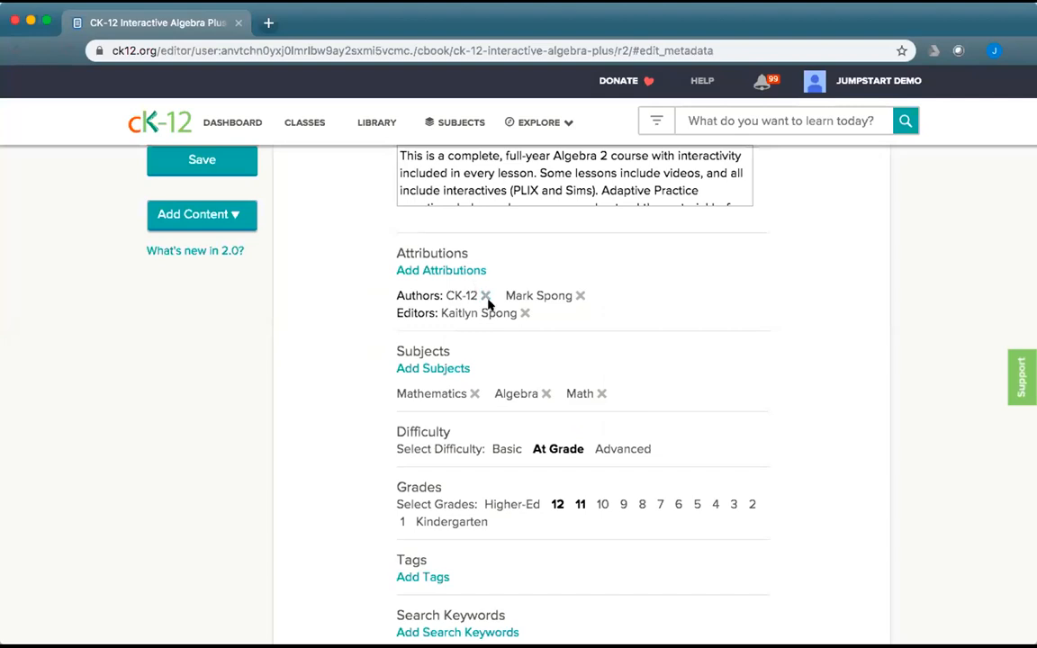
# Add Math > Analysis to the book's subjects.
pyautogui.click(432, 369)
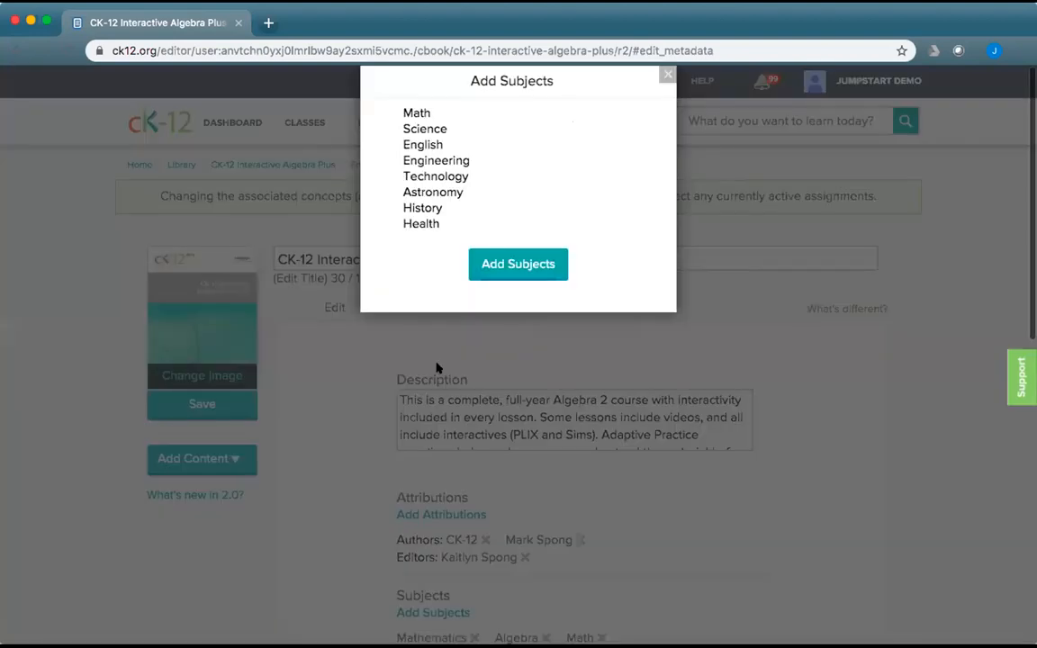
pyautogui.click(405, 115)
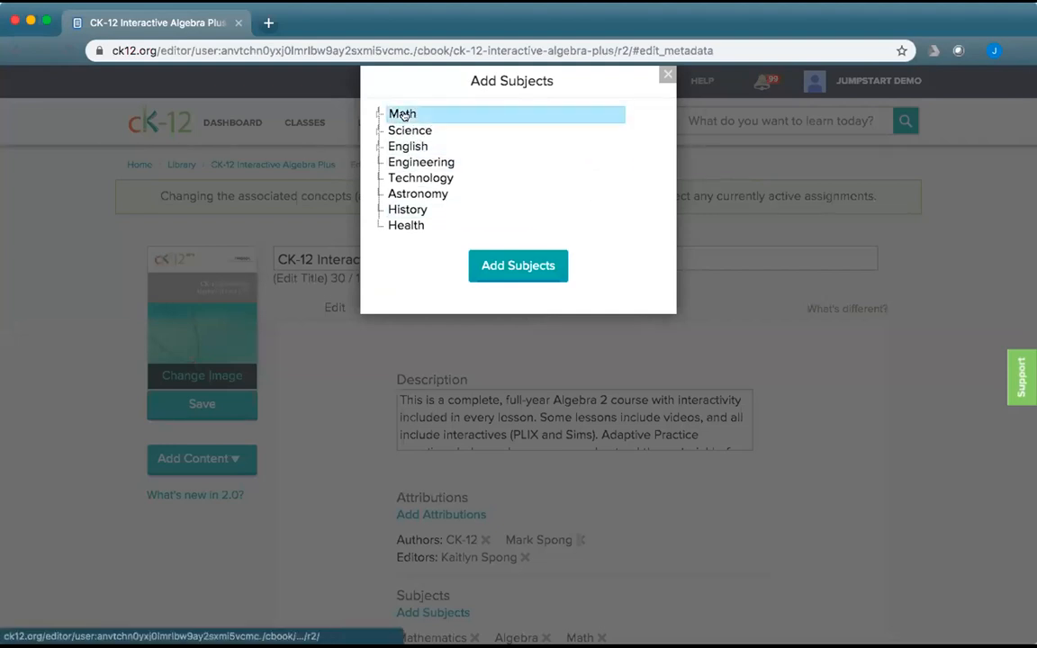
pyautogui.click(378, 114)
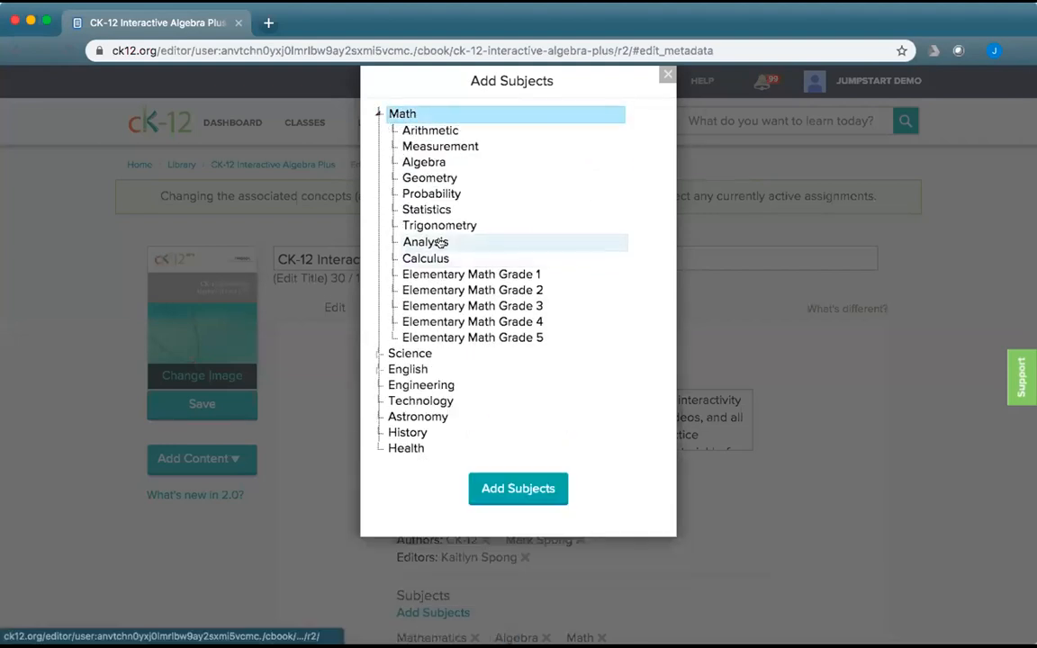
pyautogui.click(426, 240)
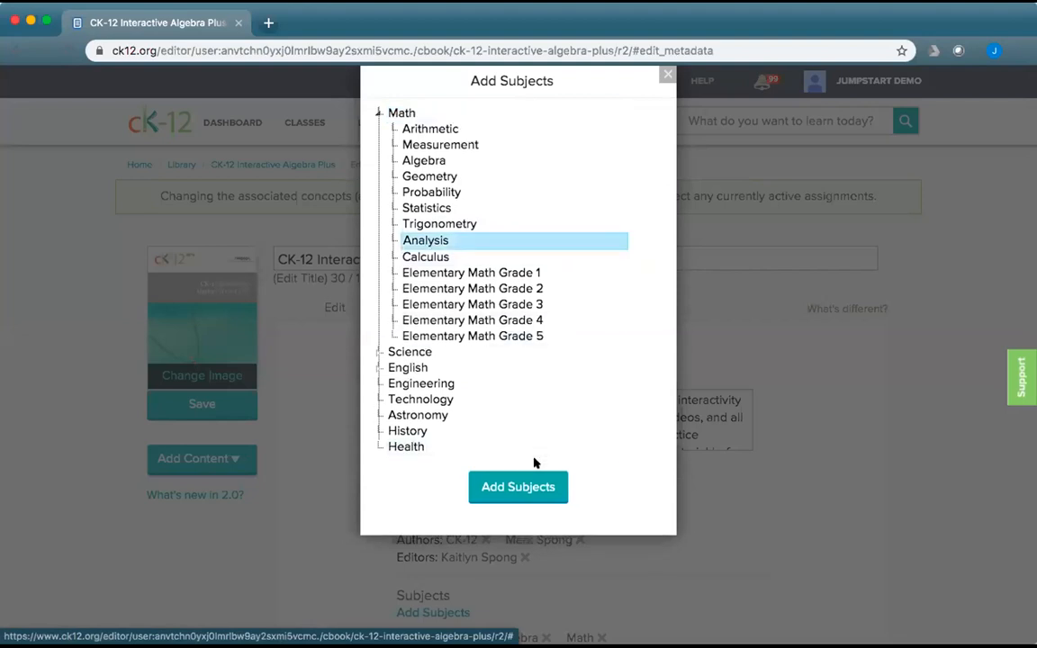
pyautogui.click(518, 488)
pyautogui.scroll(-3, 620, 506)
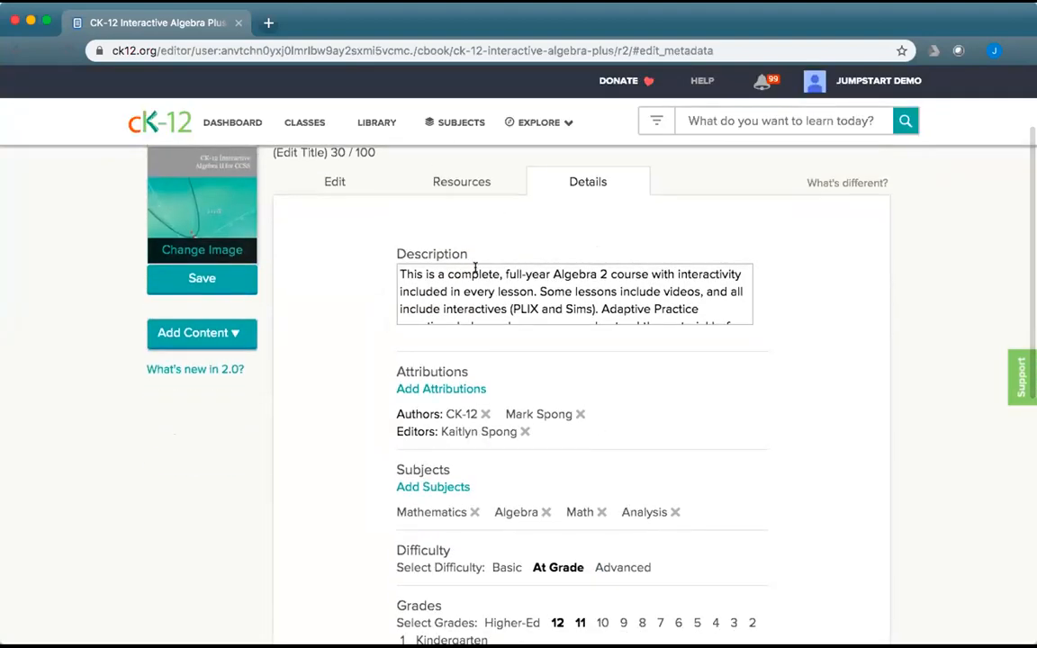
# Replace the description with 'Top level Algebra course with finance.' and save the book.
pyautogui.moveTo(398, 267); pyautogui.dragTo(805, 391)
pyautogui.press('BackSpace')
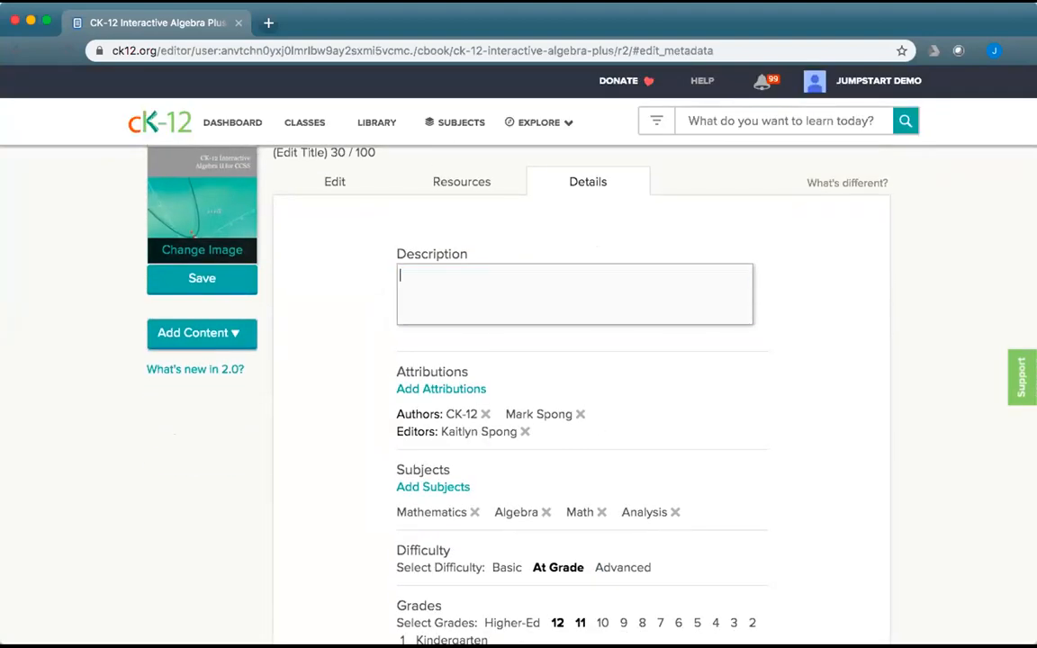
pyautogui.write('Top level Algebra course with finance.')
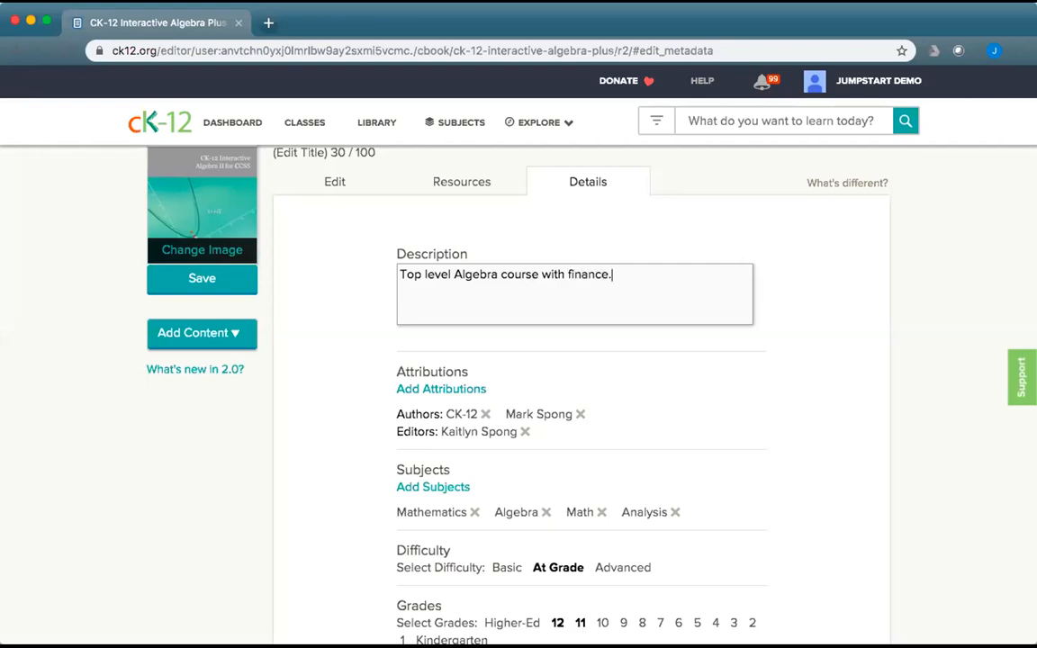
pyautogui.scroll(3, 794, 300)
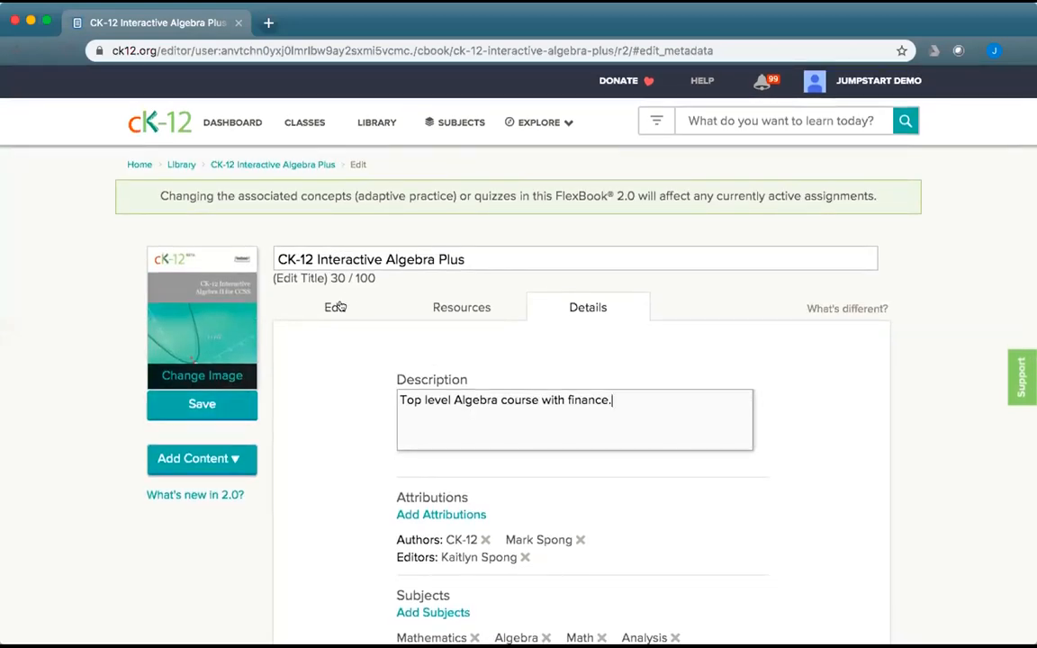
pyautogui.click(333, 305)
pyautogui.click(209, 410)
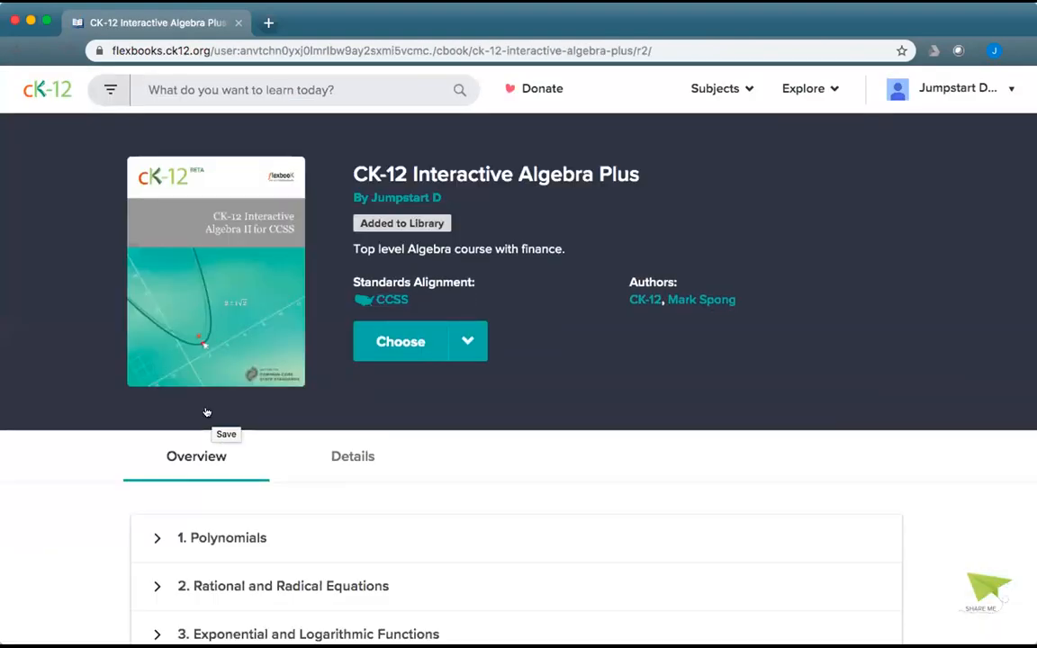
# Reopen the book in the editor, open section 4.1 under 4. Trigonometry, and save its title.
pyautogui.click(462, 342)
pyautogui.click(410, 521)
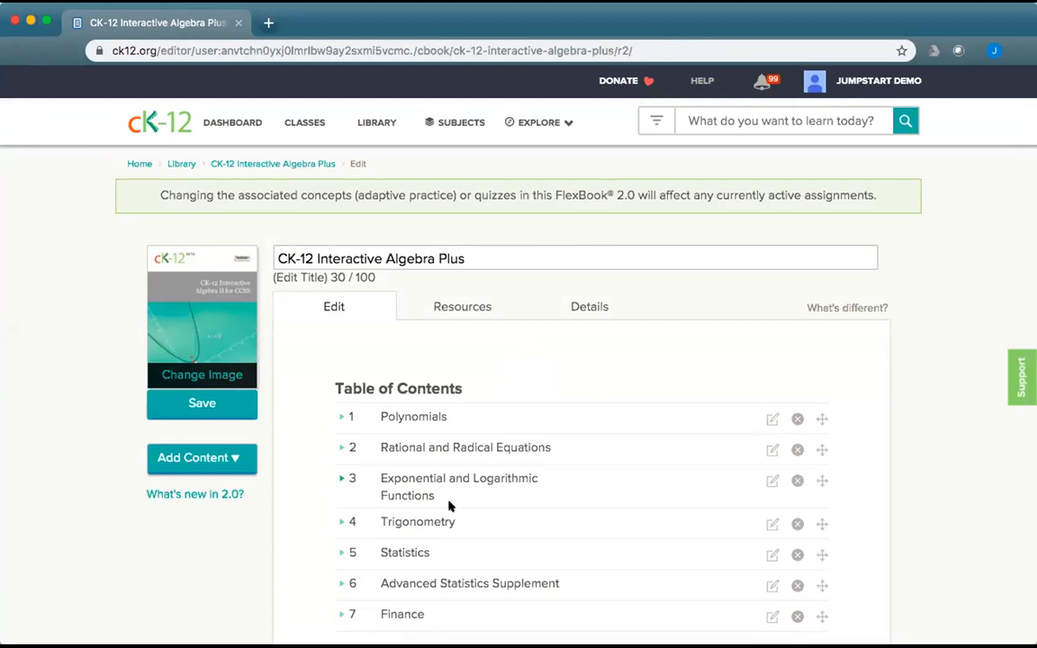
pyautogui.scroll(-3, 500, 539)
pyautogui.click(338, 393)
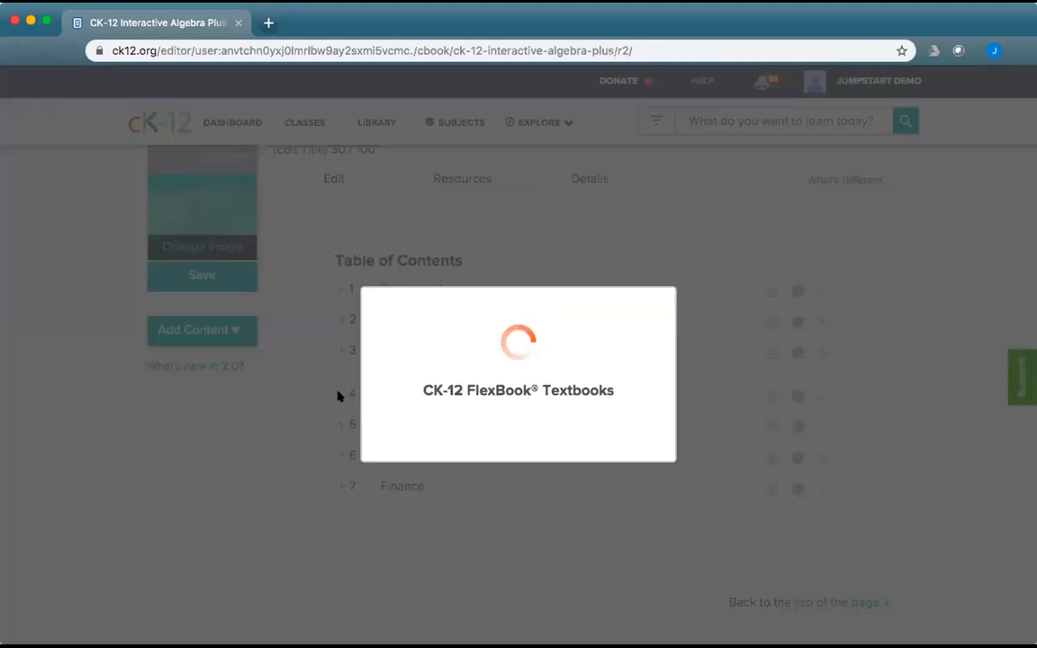
pyautogui.click(770, 426)
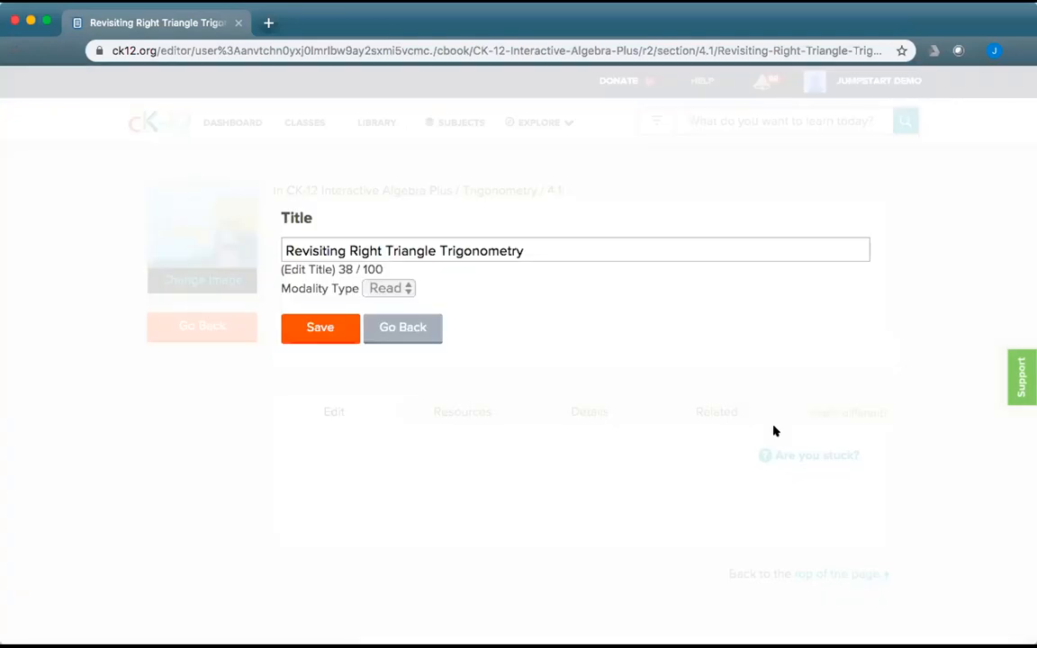
pyautogui.click(317, 330)
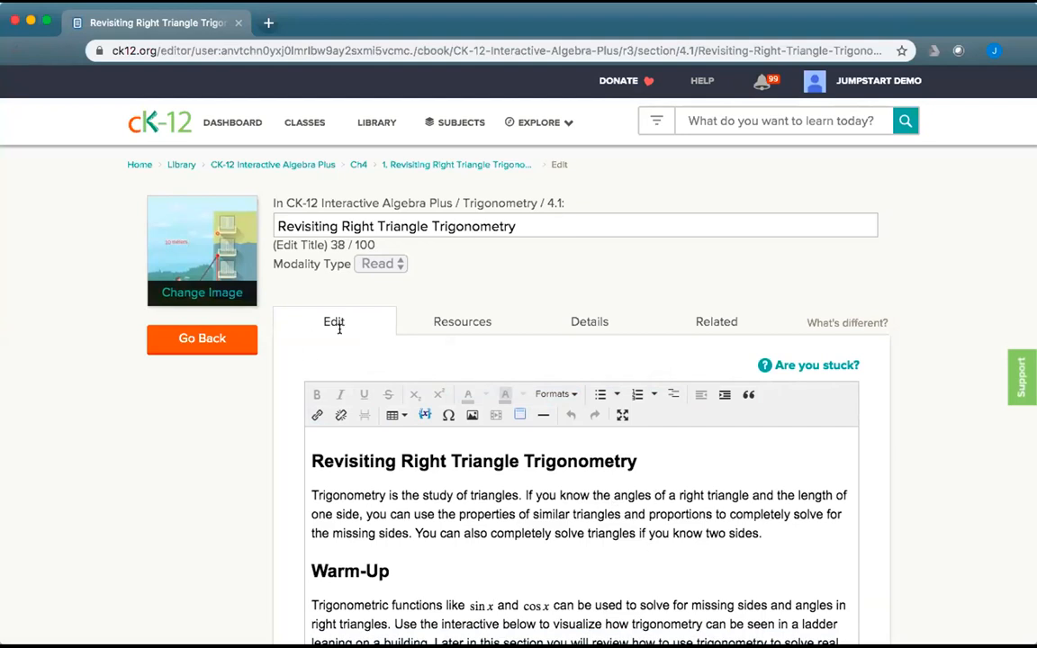
# Check section 4.1's attached Resources and its Details description and objectives.
pyautogui.click(447, 318)
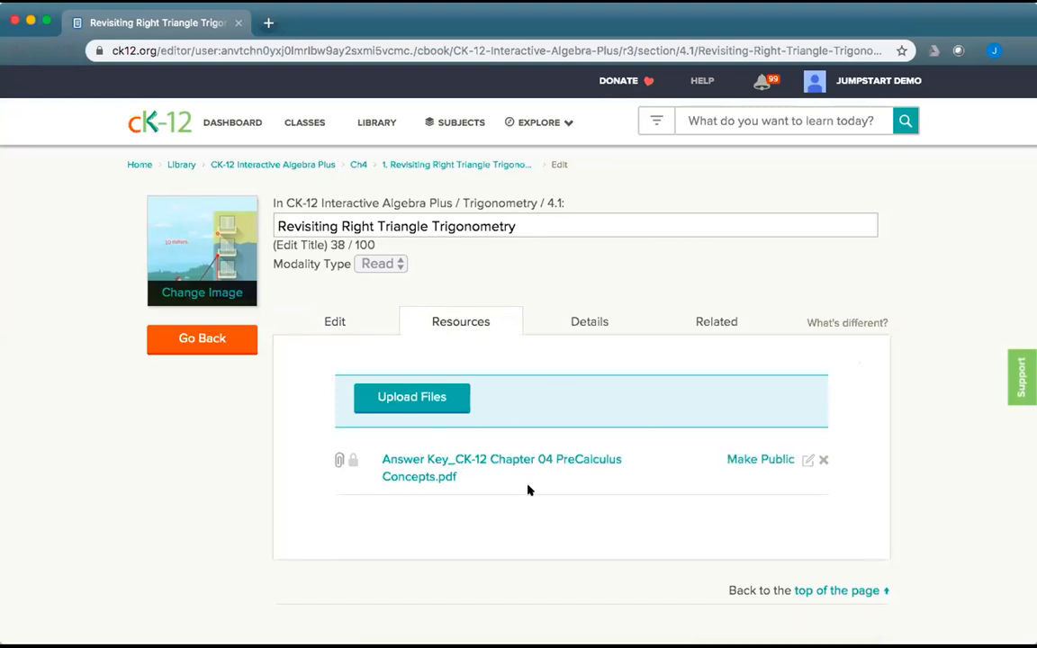
pyautogui.click(586, 317)
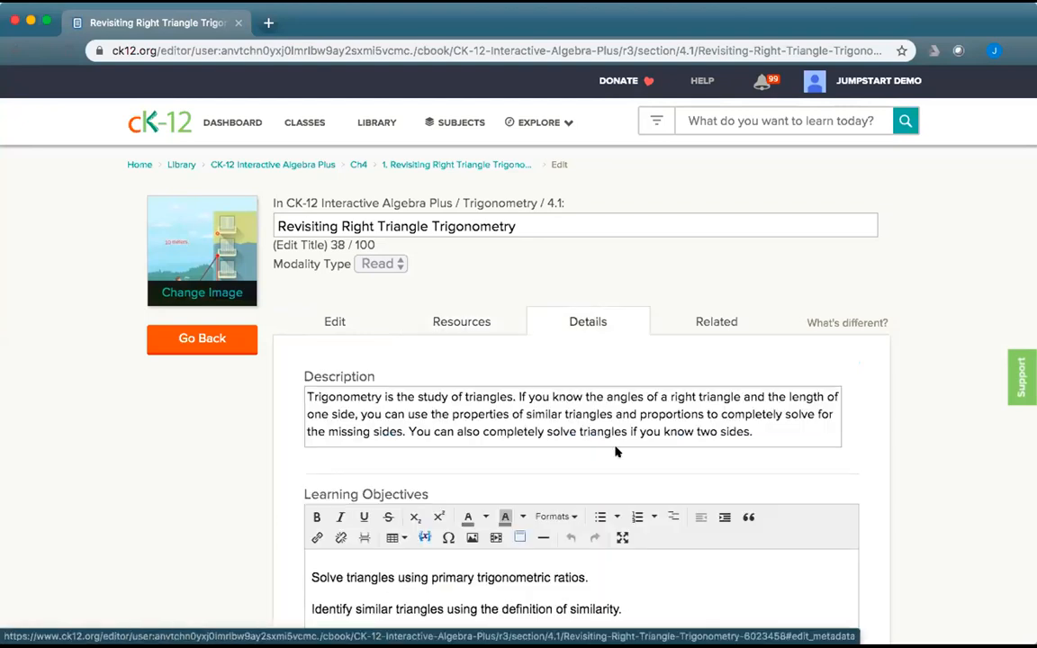
pyautogui.scroll(-2, 617, 452)
pyautogui.scroll(1, 618, 452)
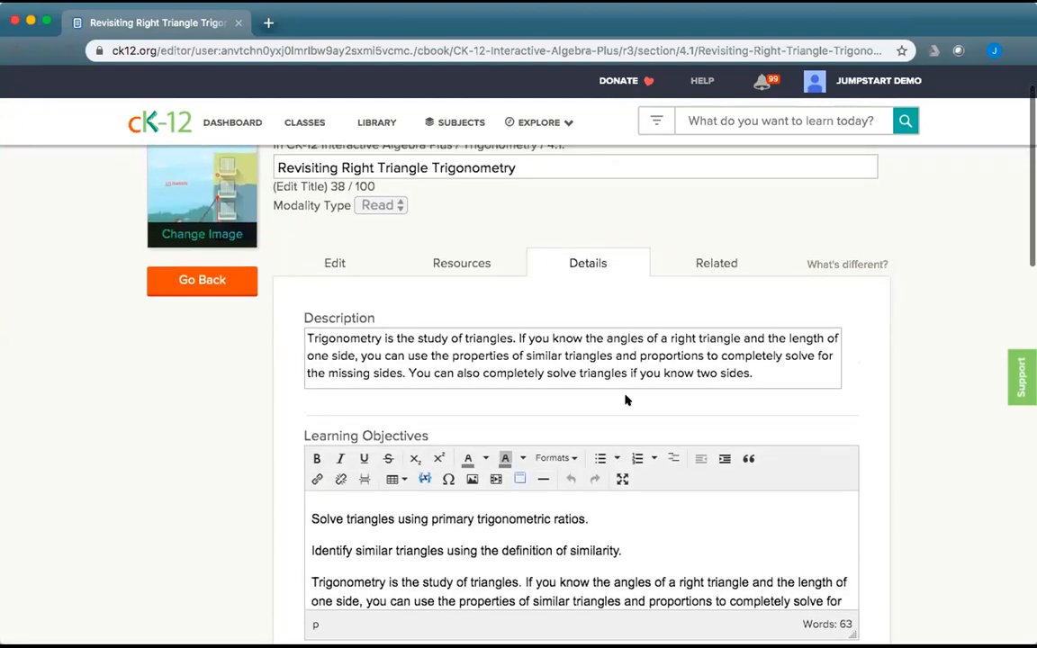
# Show the Related tab and browse the seven trigonometry modality thumbnails.
pyautogui.click(705, 263)
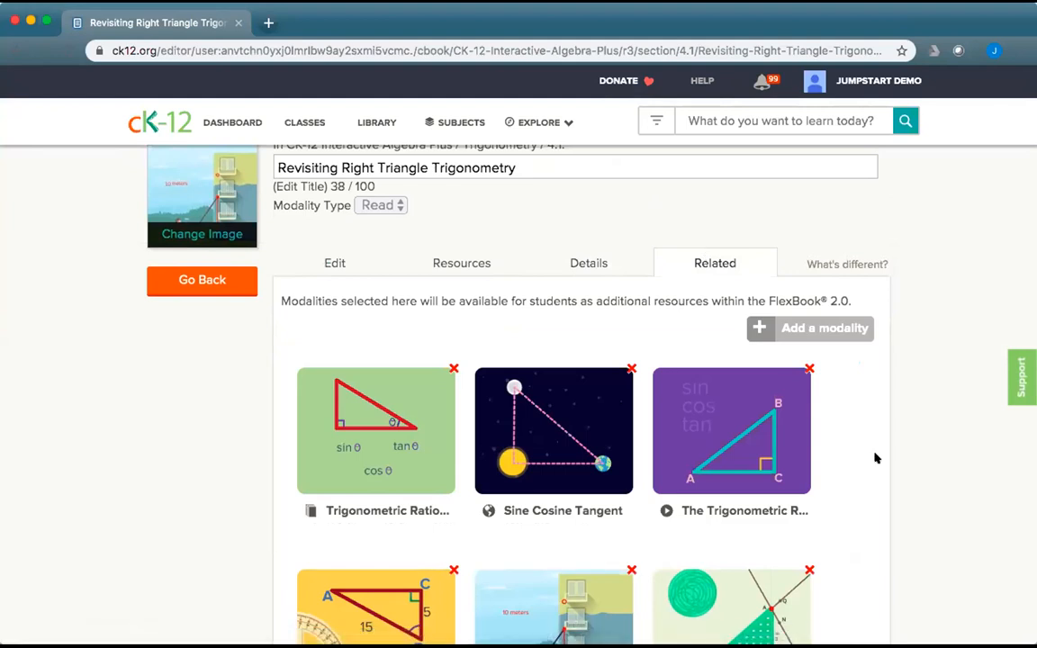
pyautogui.scroll(-3, 875, 459)
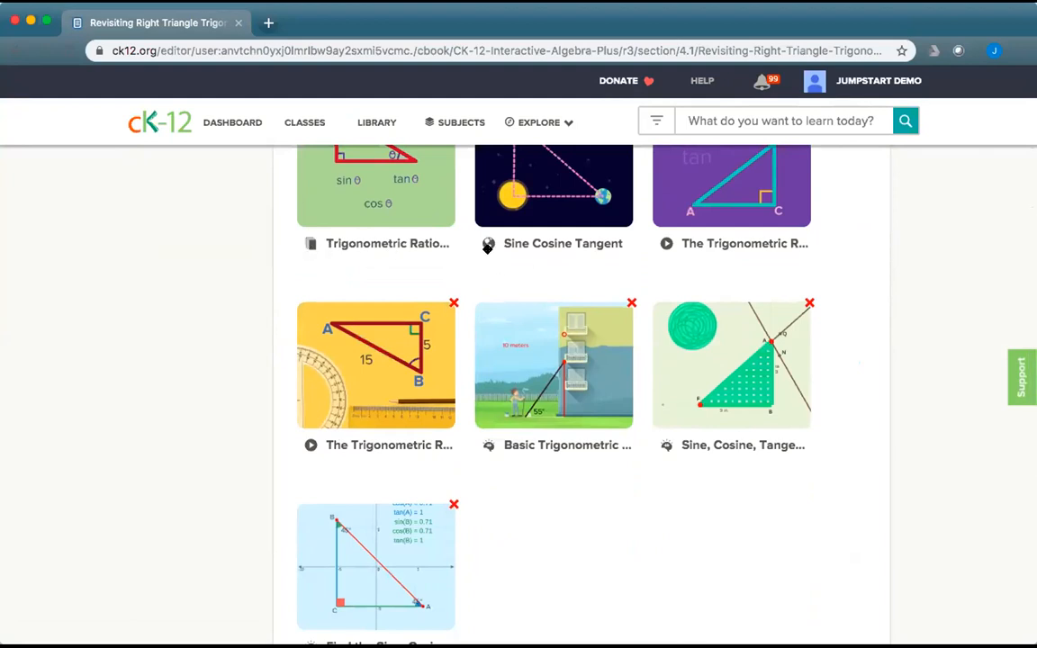
pyautogui.scroll(2, 506, 276)
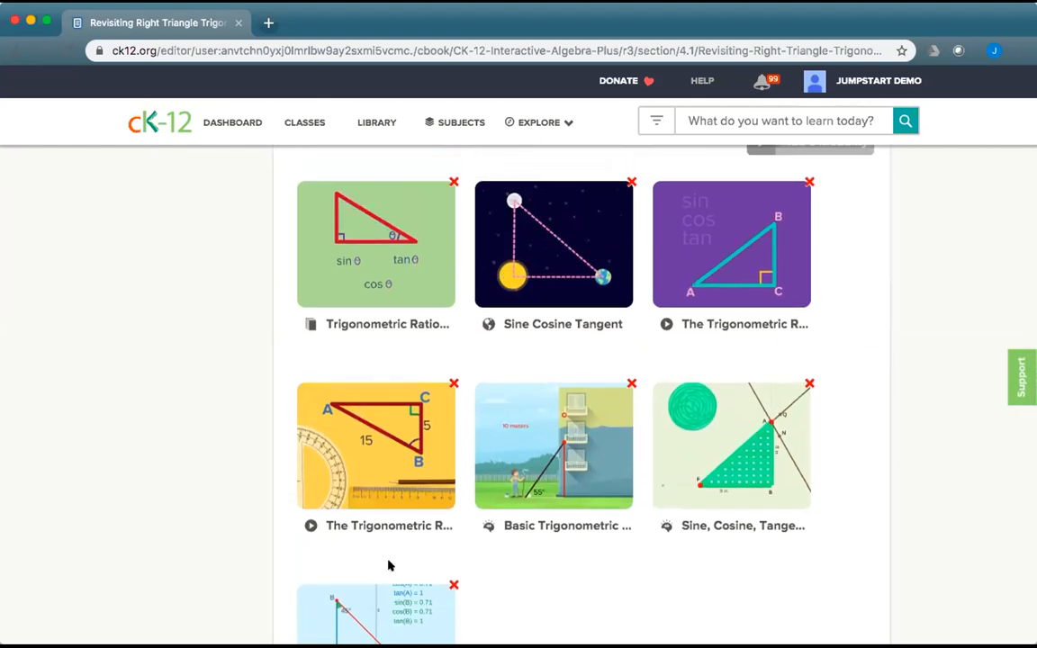
pyautogui.scroll(-3, 459, 510)
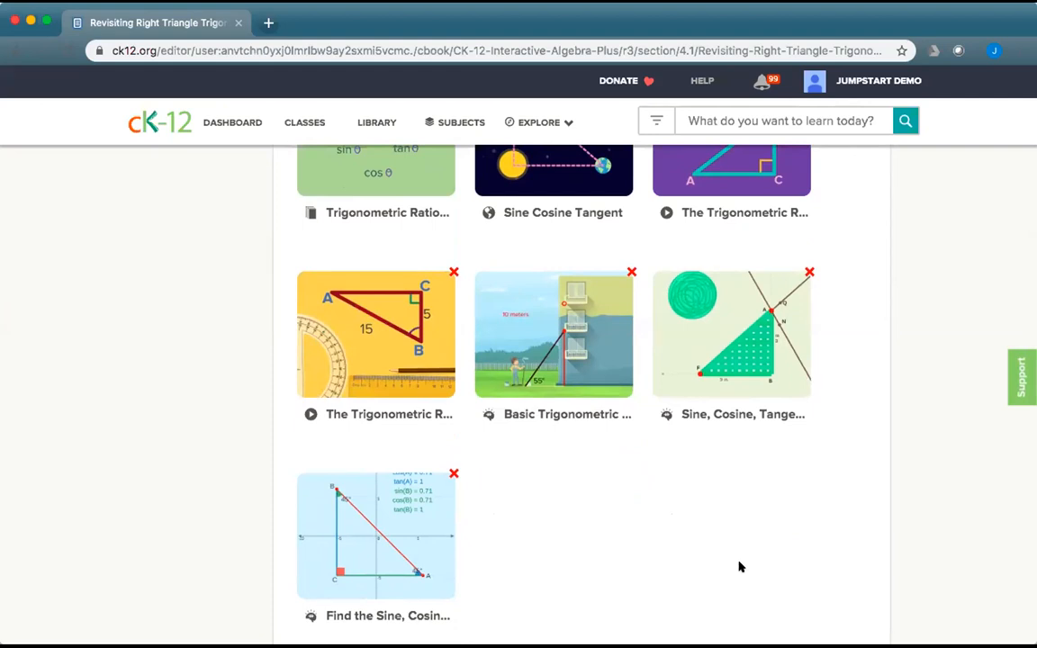
pyautogui.scroll(2, 645, 382)
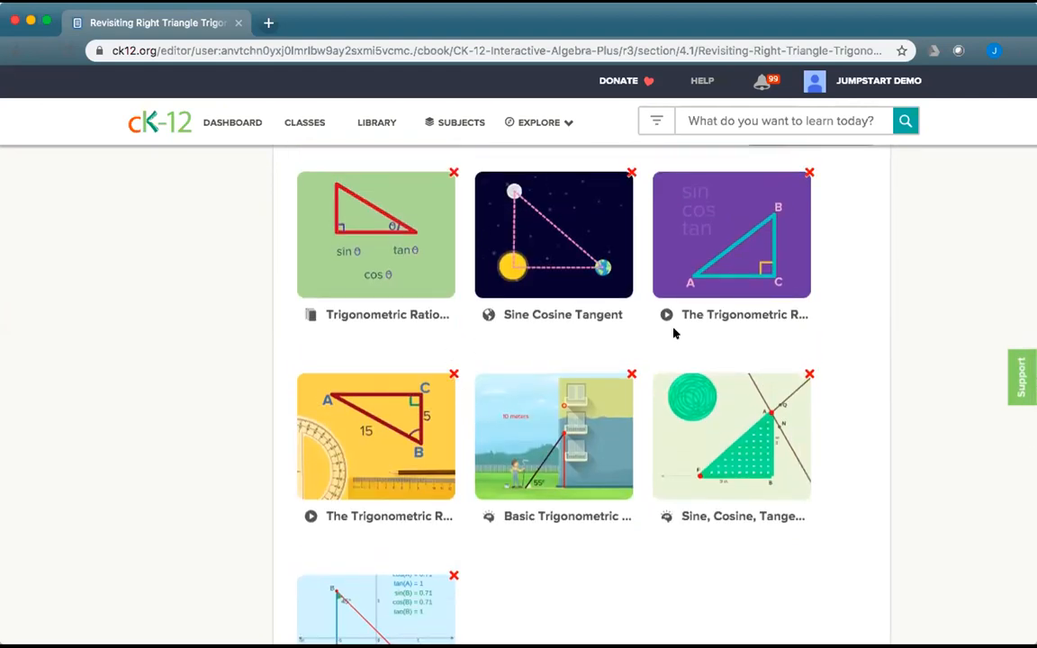
pyautogui.scroll(3, 627, 567)
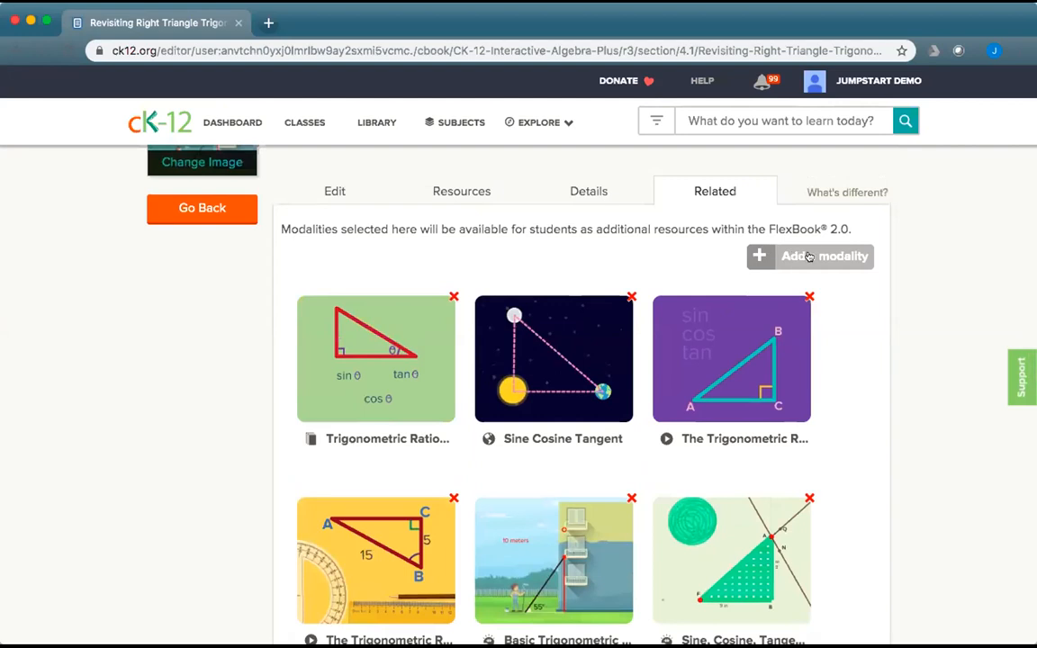
pyautogui.click(810, 255)
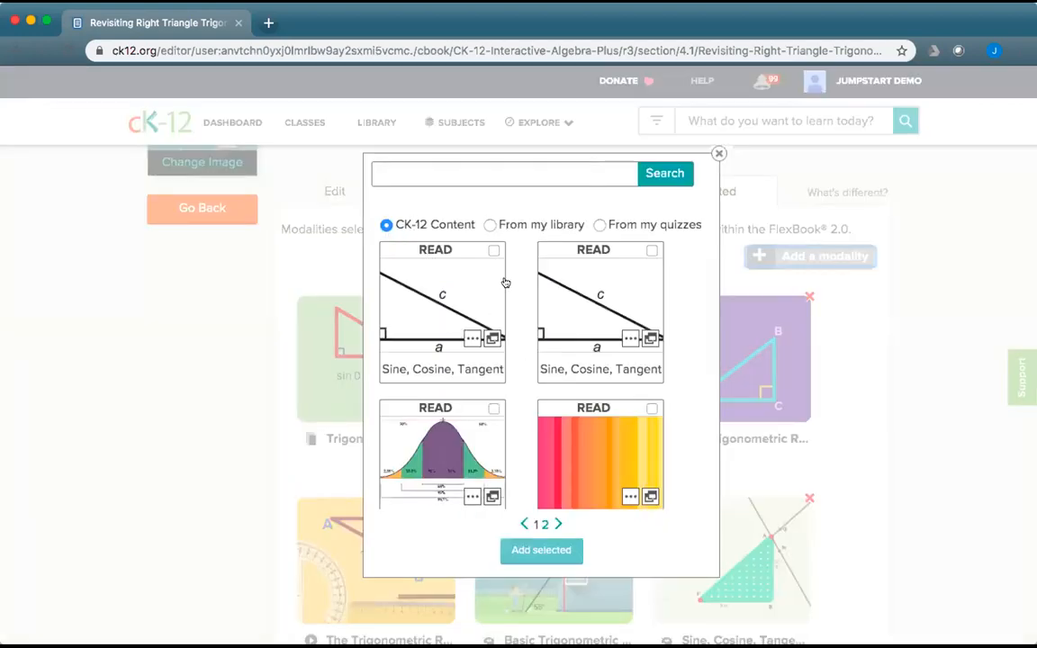
pyautogui.scroll(-3, 577, 371)
pyautogui.scroll(-3, 577, 371)
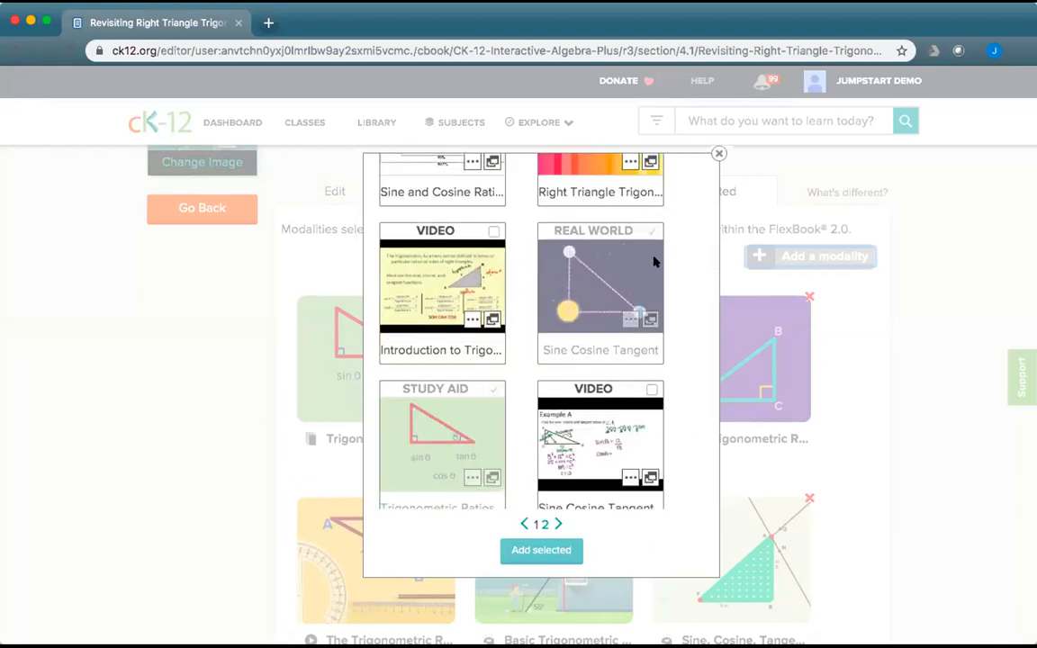
pyautogui.scroll(-1, 548, 479)
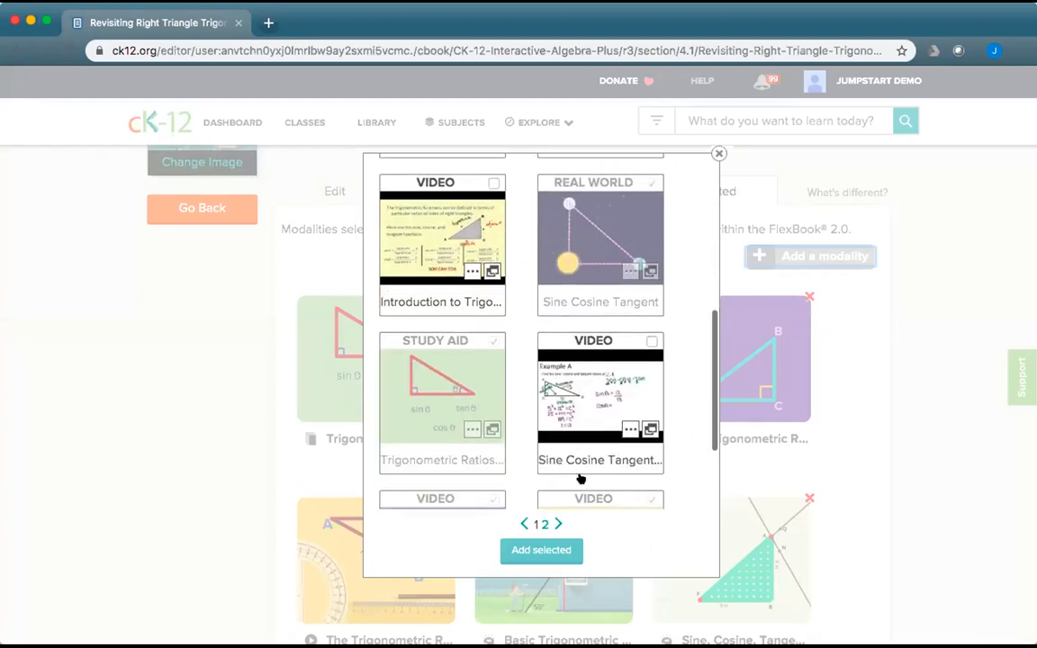
pyautogui.scroll(7, 597, 344)
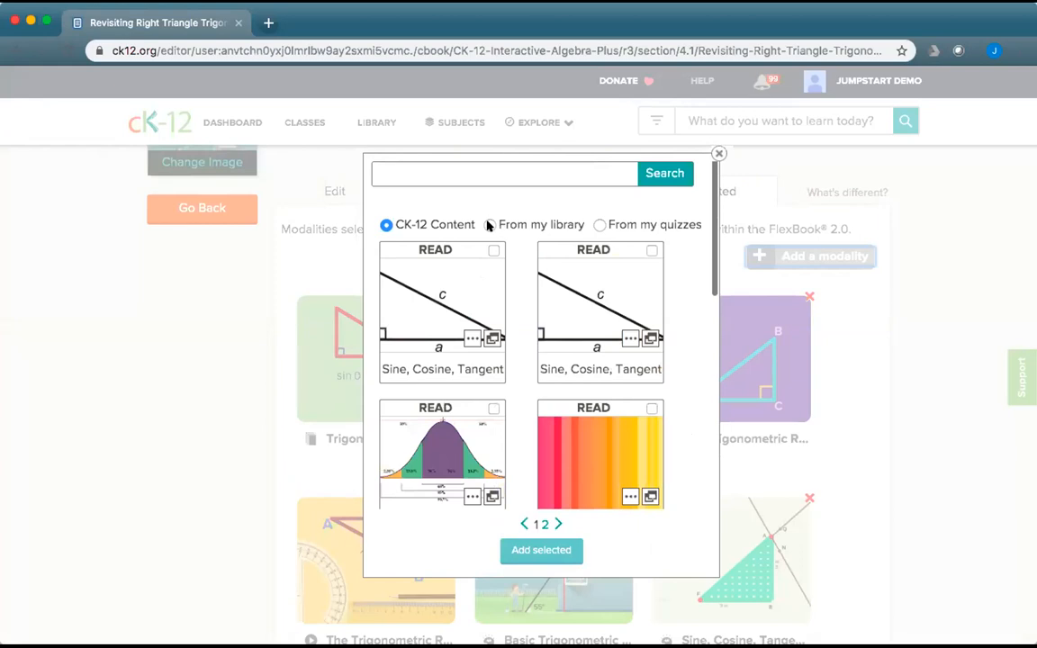
pyautogui.click(600, 225)
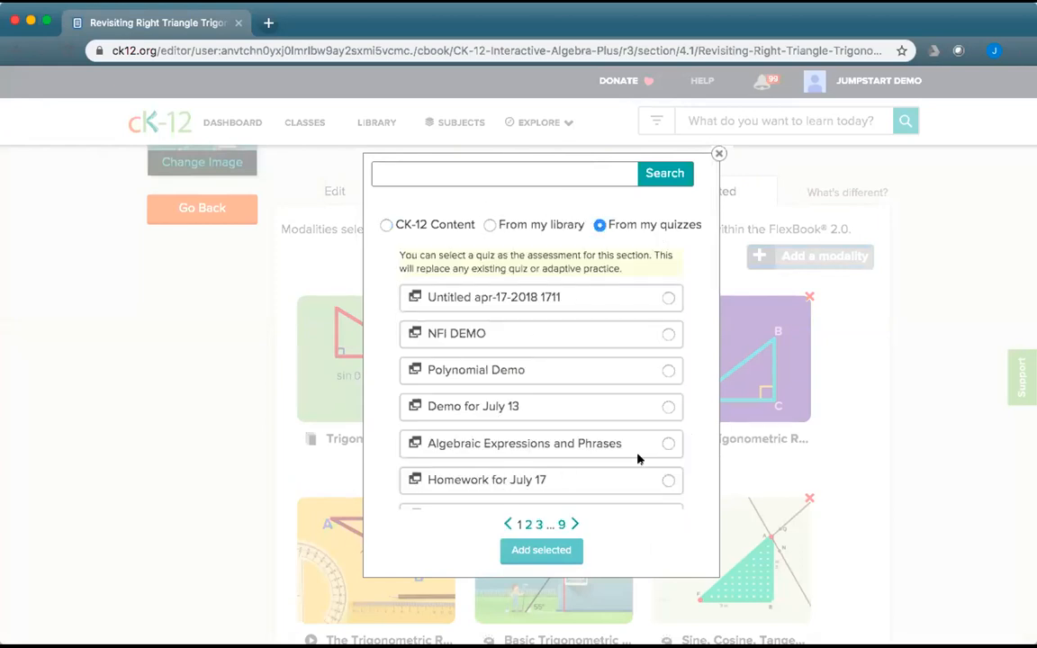
pyautogui.scroll(-3, 551, 375)
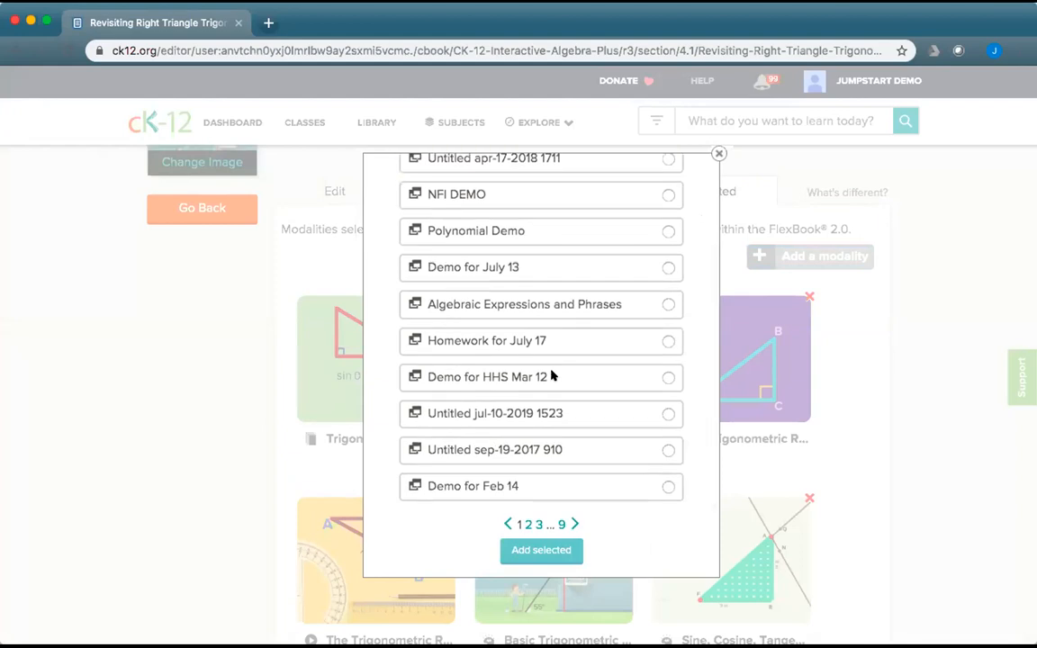
pyautogui.scroll(3, 551, 375)
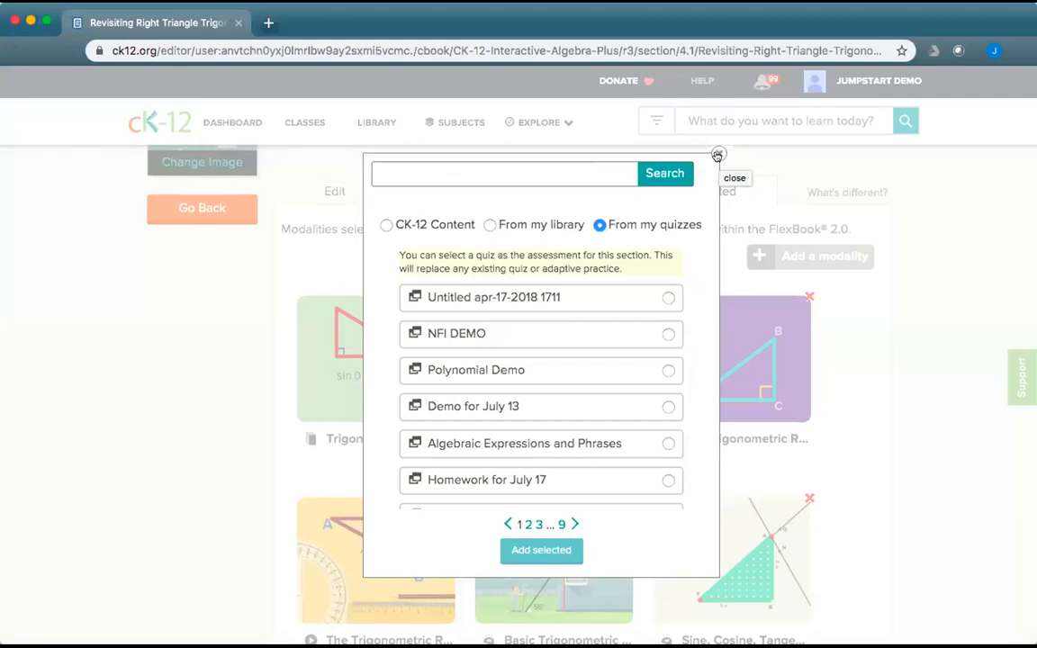
pyautogui.click(718, 155)
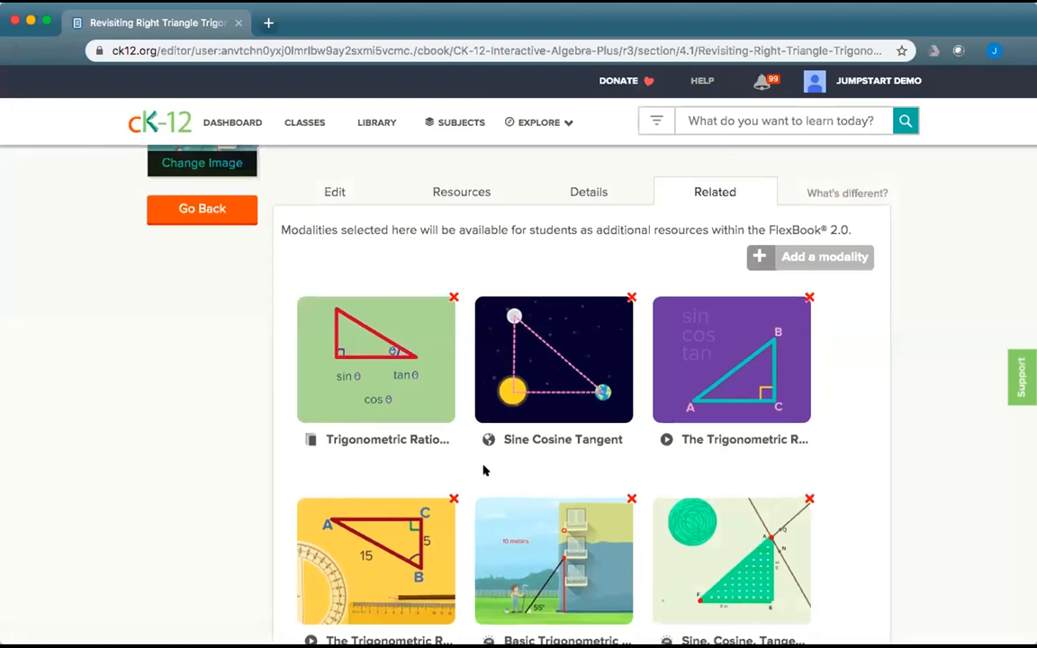
pyautogui.scroll(3, 484, 470)
# Leave the section editor, save the book, and open lesson 4.1 under 4. Trigonometry.
pyautogui.click(224, 342)
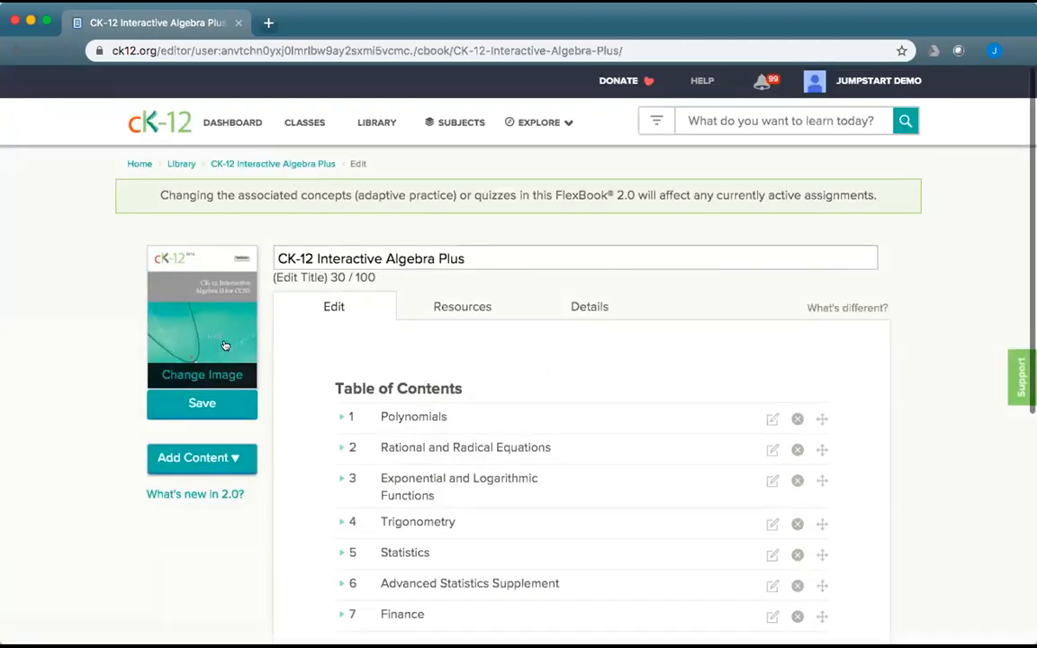
pyautogui.click(225, 403)
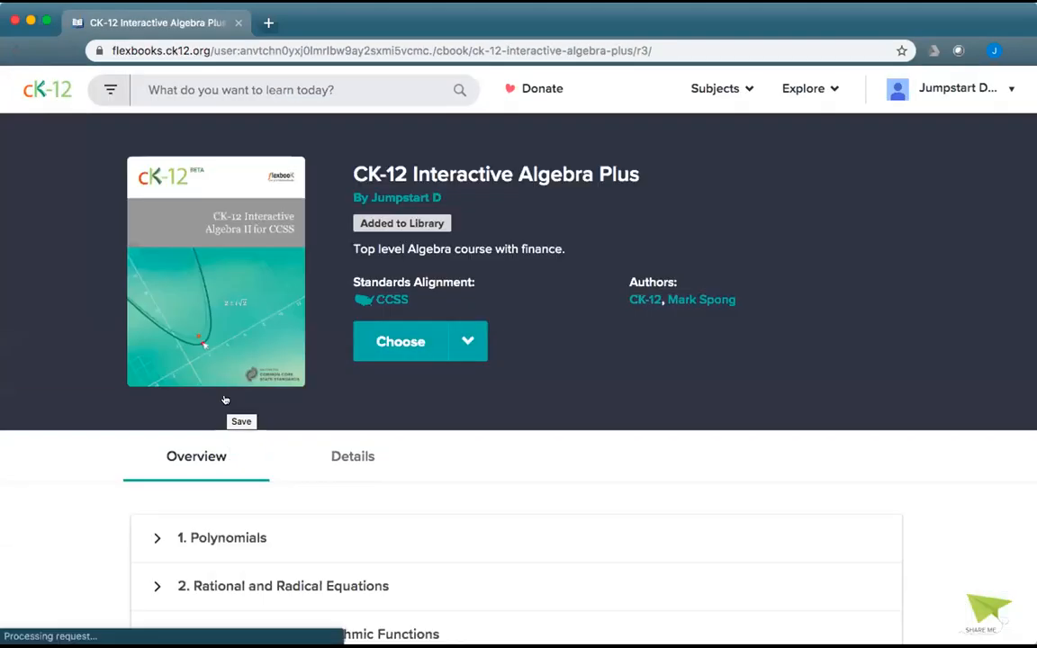
pyautogui.scroll(-5, 283, 443)
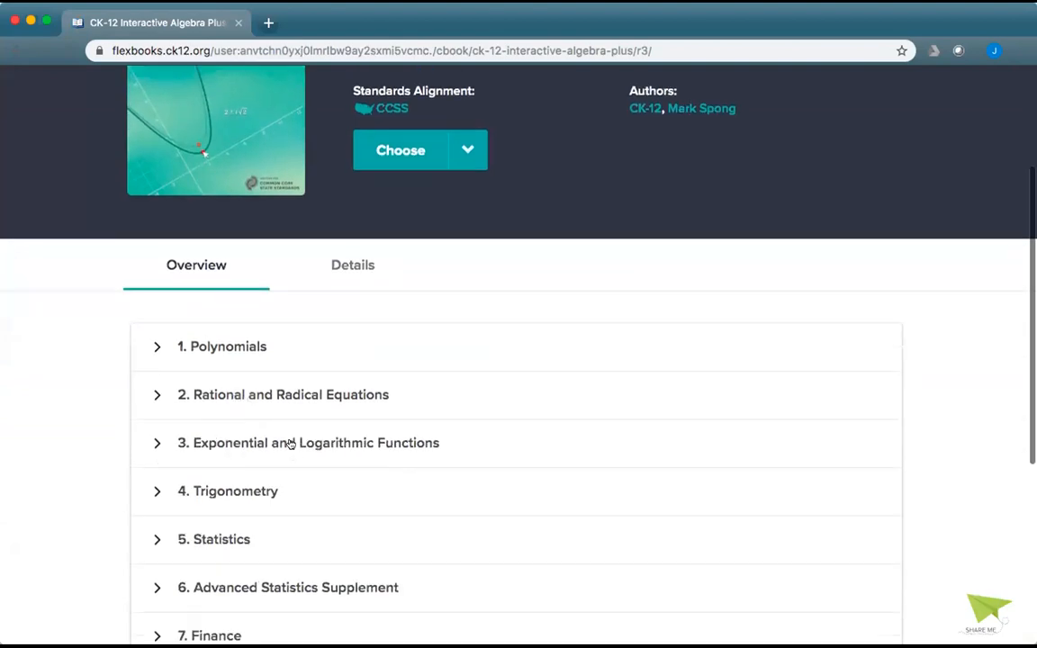
pyautogui.click(249, 458)
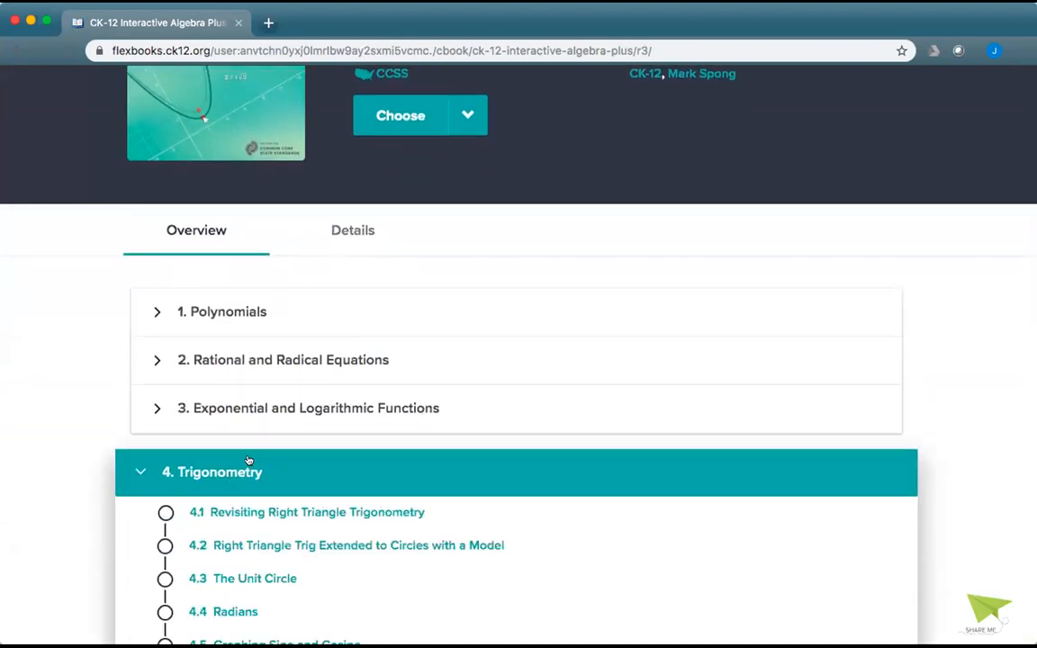
pyautogui.click(277, 512)
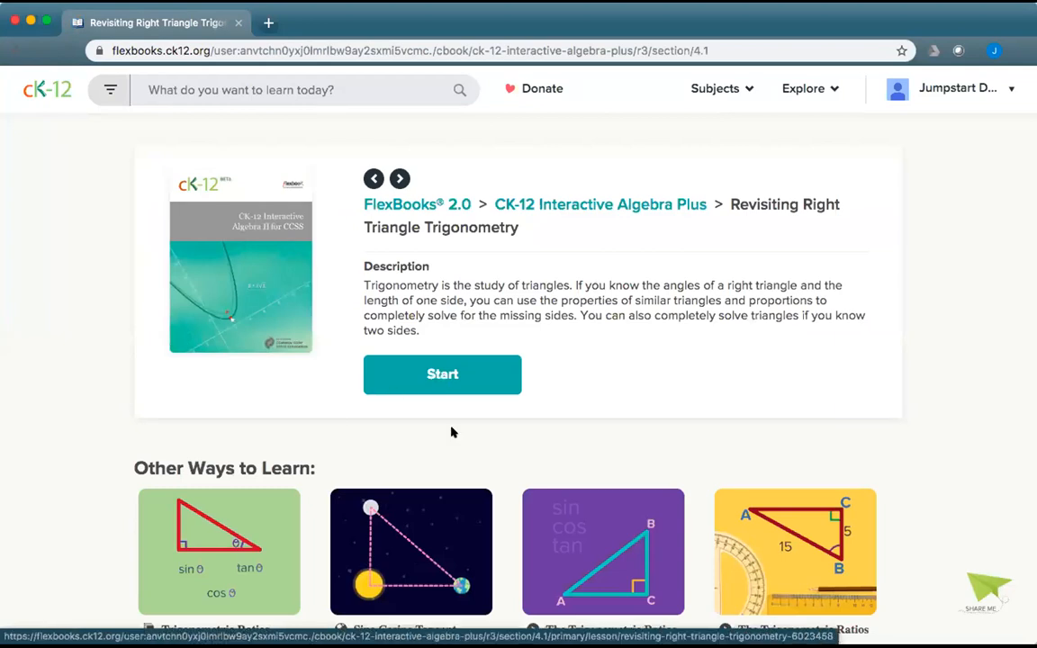
# Start reading the 4.1 lesson and bring up its Adaptive Practice.
pyautogui.scroll(-3, 451, 430)
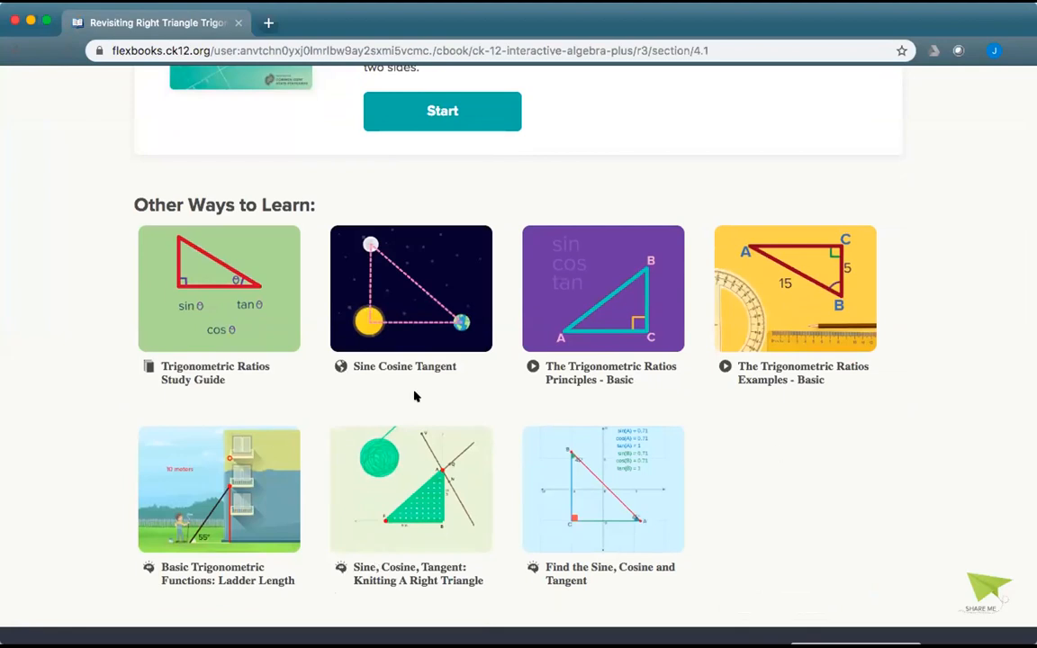
pyautogui.scroll(3, 439, 389)
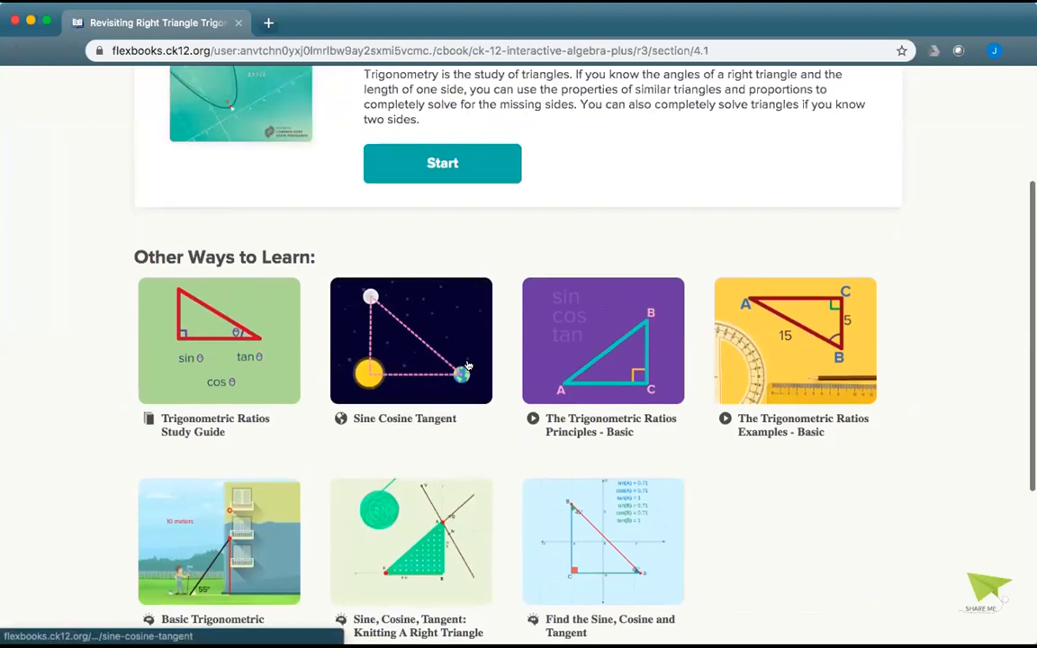
pyautogui.click(442, 374)
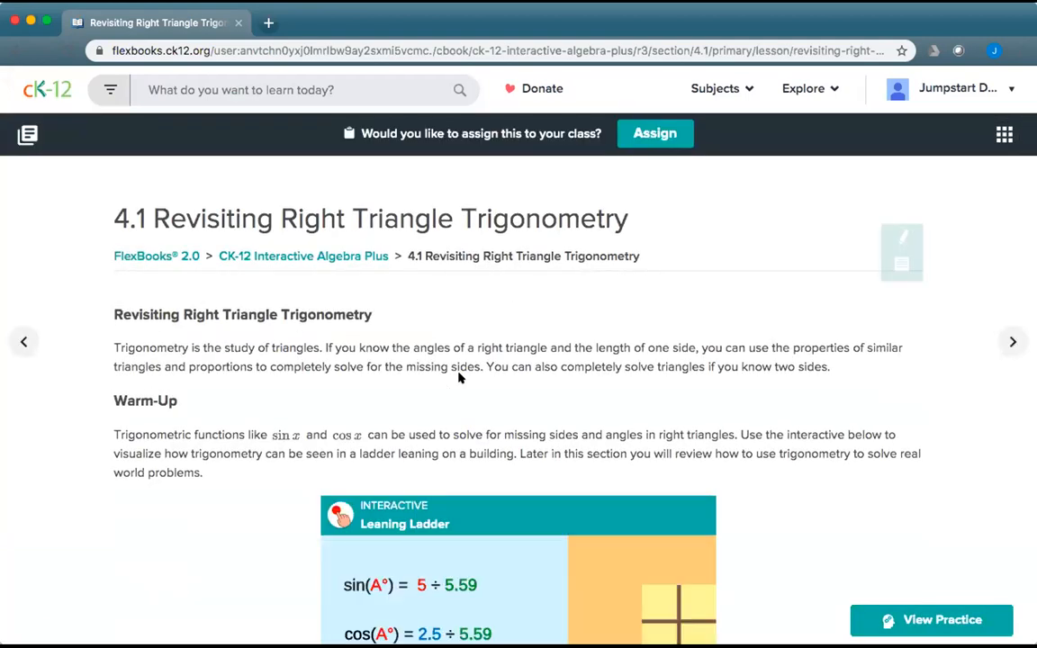
pyautogui.click(925, 620)
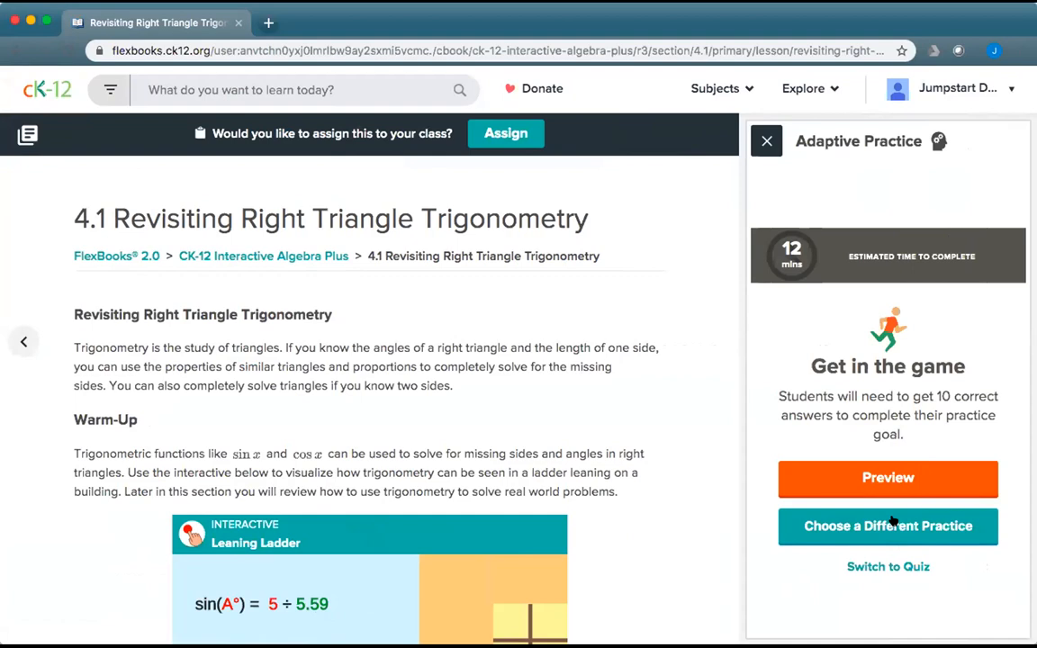
pyautogui.click(887, 567)
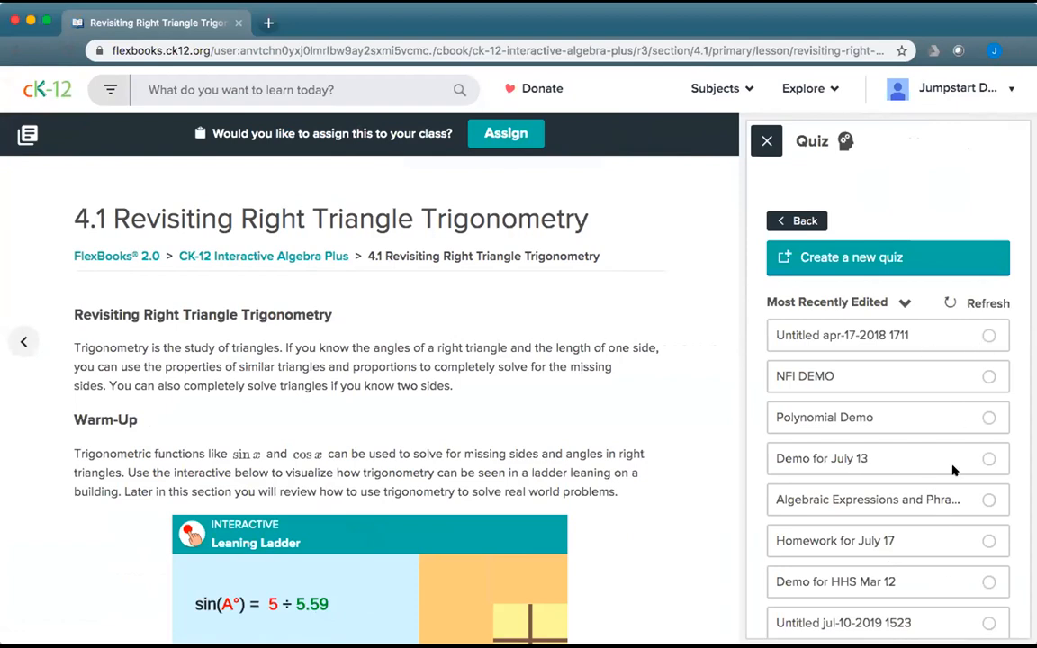
pyautogui.scroll(-5, 957, 471)
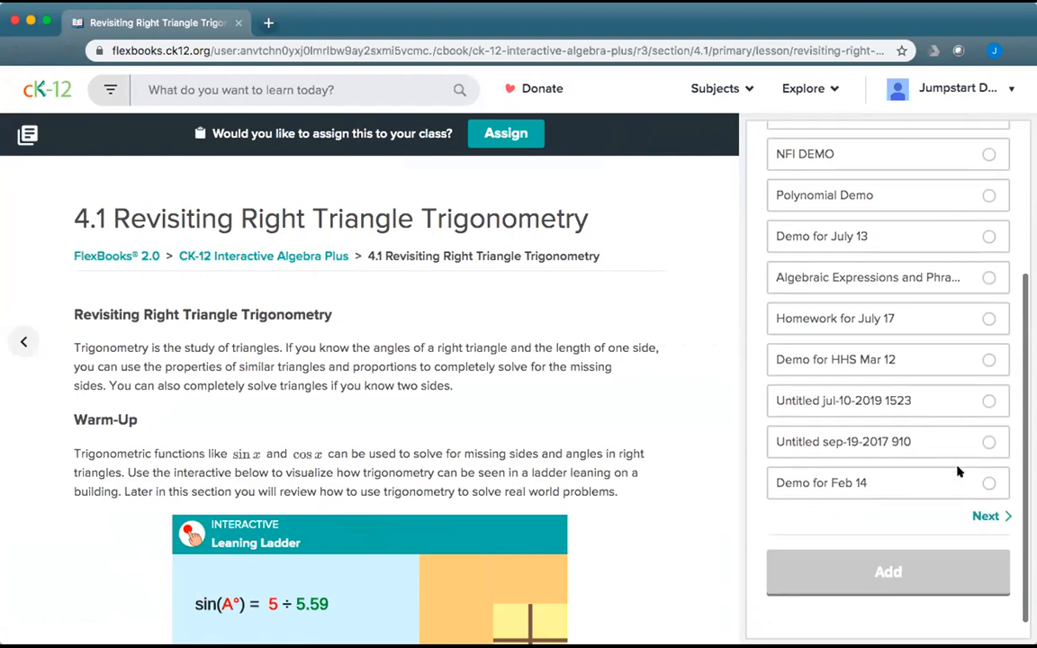
pyautogui.scroll(5, 936, 324)
pyautogui.click(988, 316)
pyautogui.scroll(-1, 990, 313)
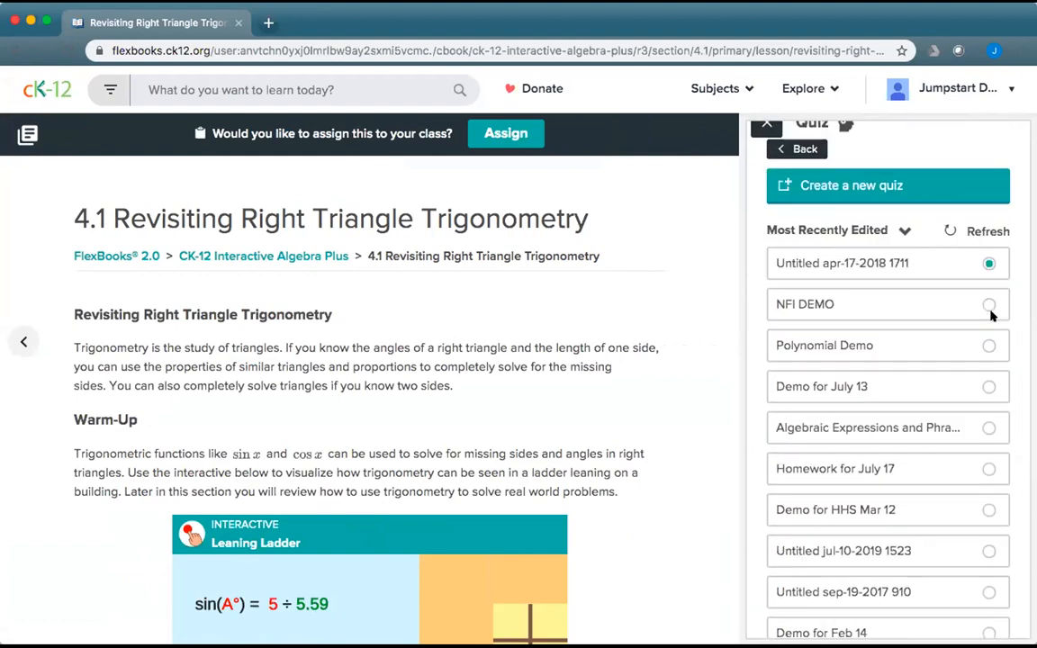
pyautogui.scroll(-2, 902, 332)
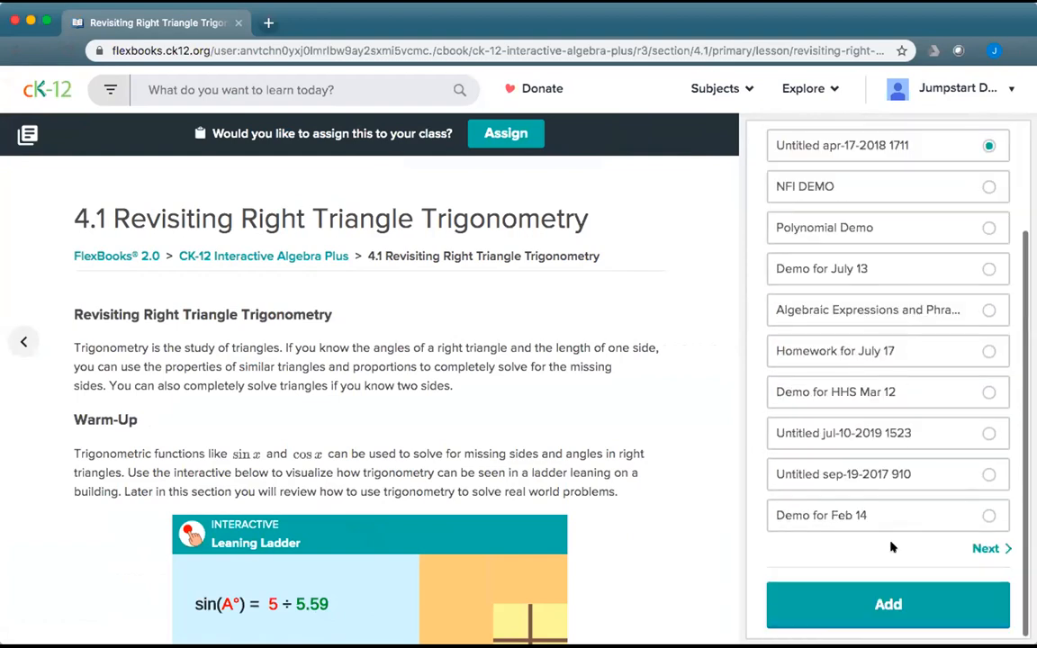
pyautogui.click(896, 606)
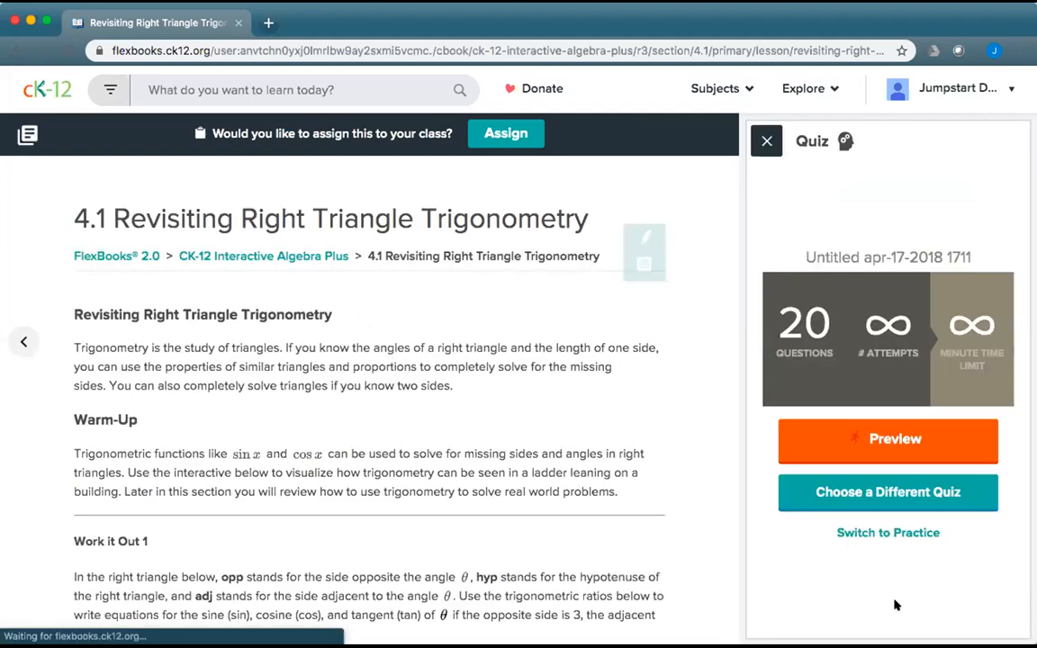
# Switch lesson 4.1 to Adaptive Practice on Right Triangle Trigonometry and save it.
pyautogui.click(887, 533)
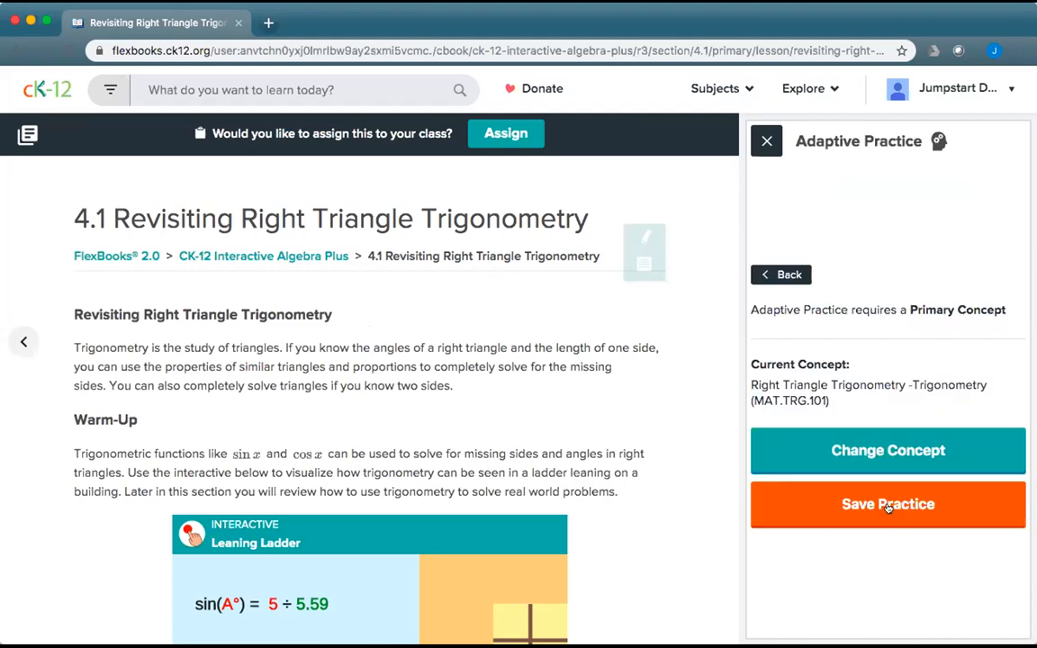
pyautogui.click(886, 506)
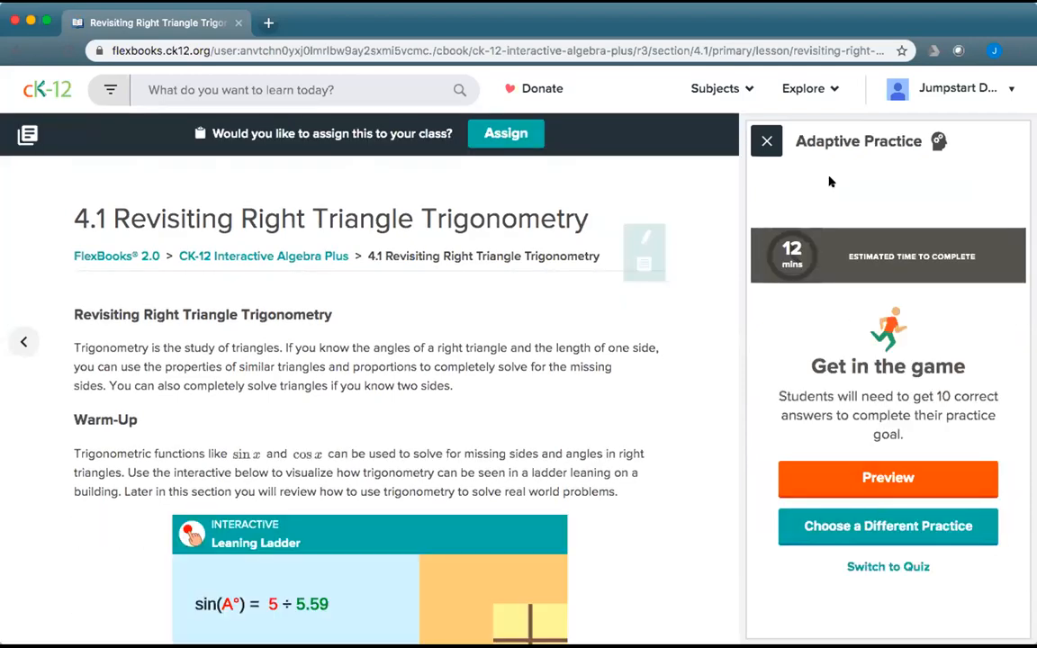
pyautogui.click(765, 141)
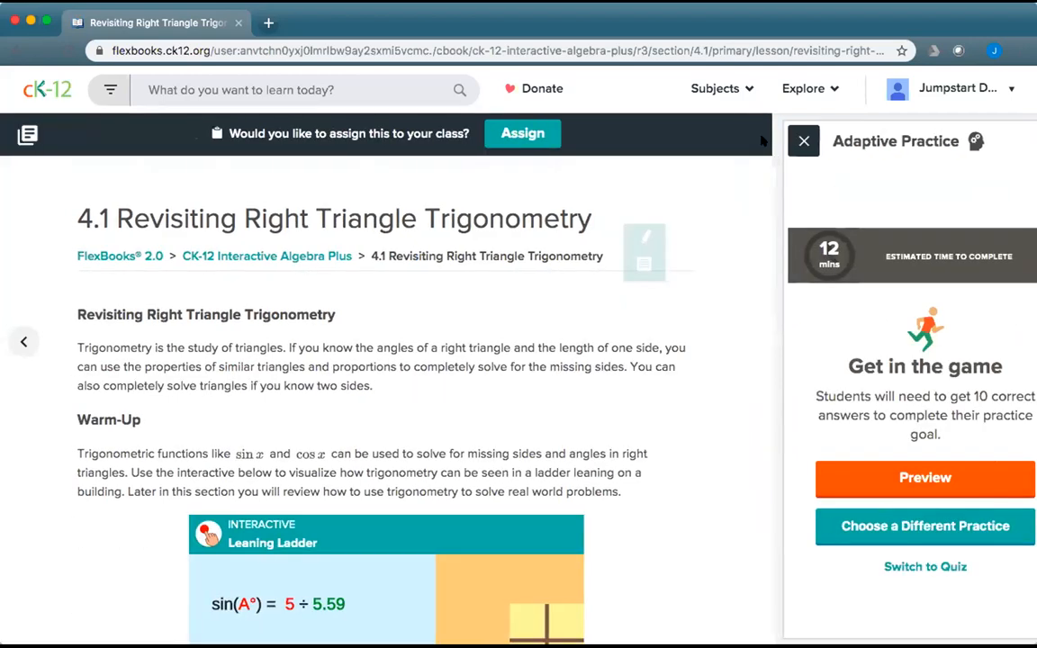
# Advance to lesson 4.2 and view its practice, backing out of switching it to a quiz.
pyautogui.click(1011, 341)
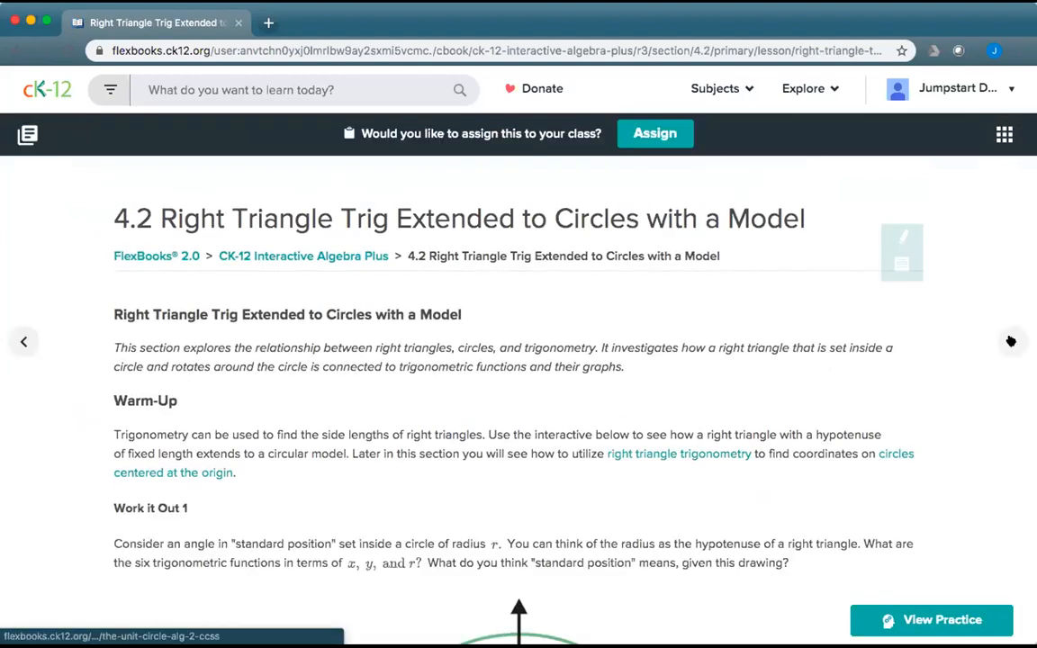
pyautogui.click(957, 619)
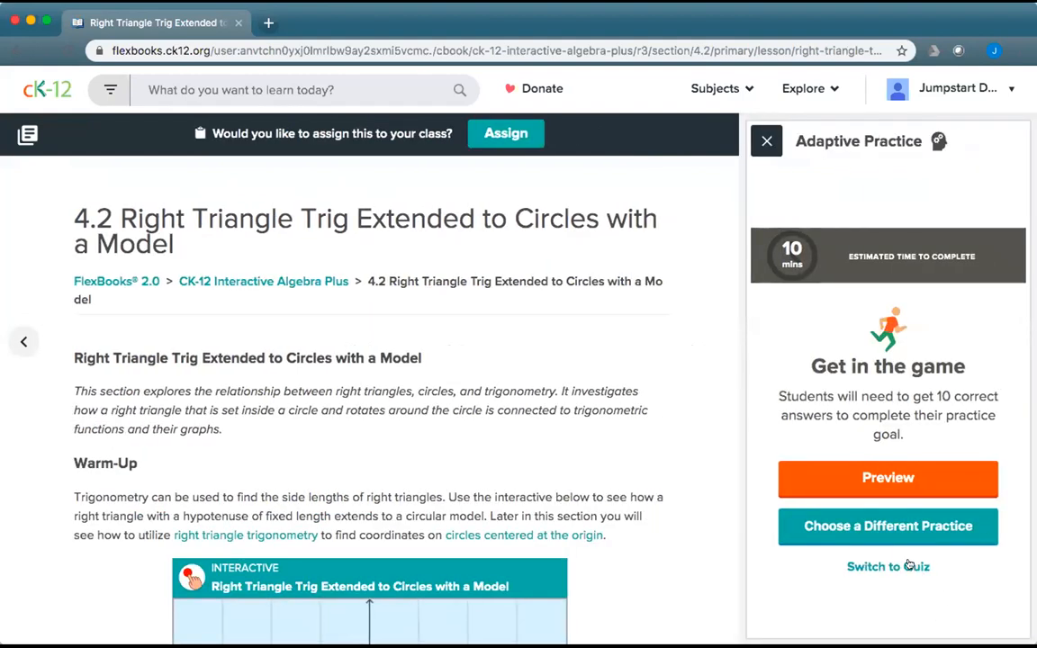
pyautogui.click(900, 565)
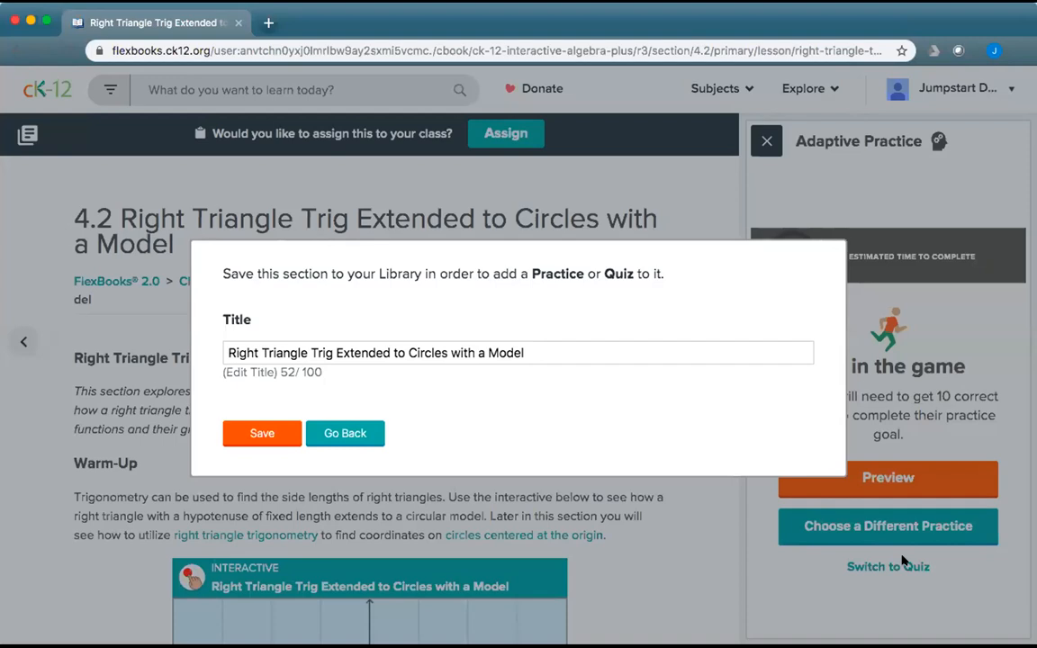
pyautogui.click(277, 433)
pyautogui.click(769, 141)
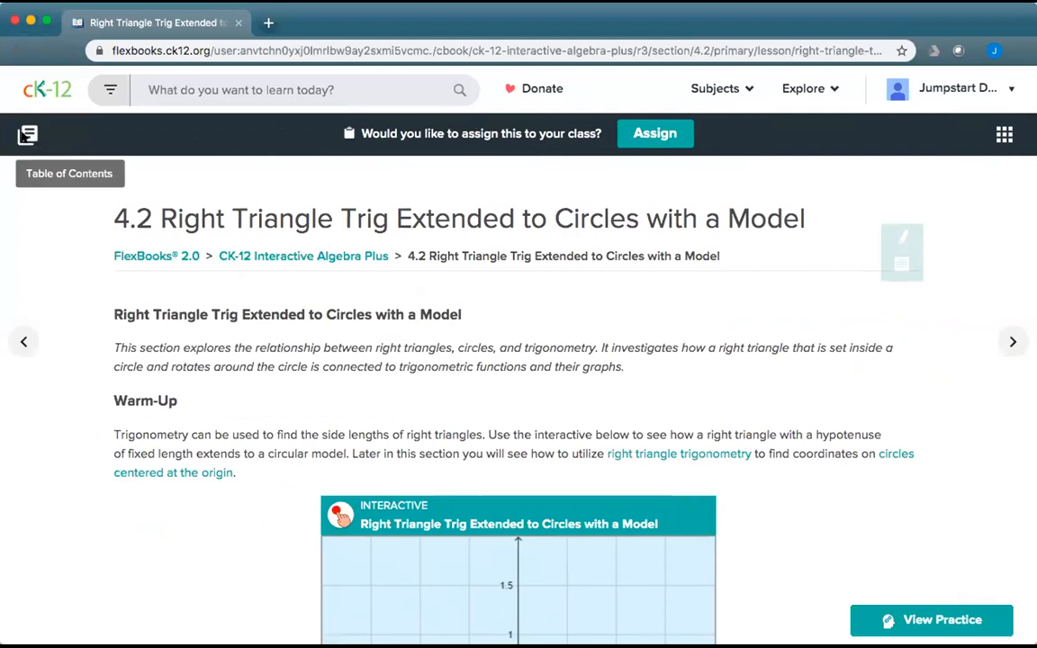
# Put the Interactive Algebra Plus book into edit mode and open section 4.1 from chapter 4 Trigonometry.
pyautogui.click(23, 128)
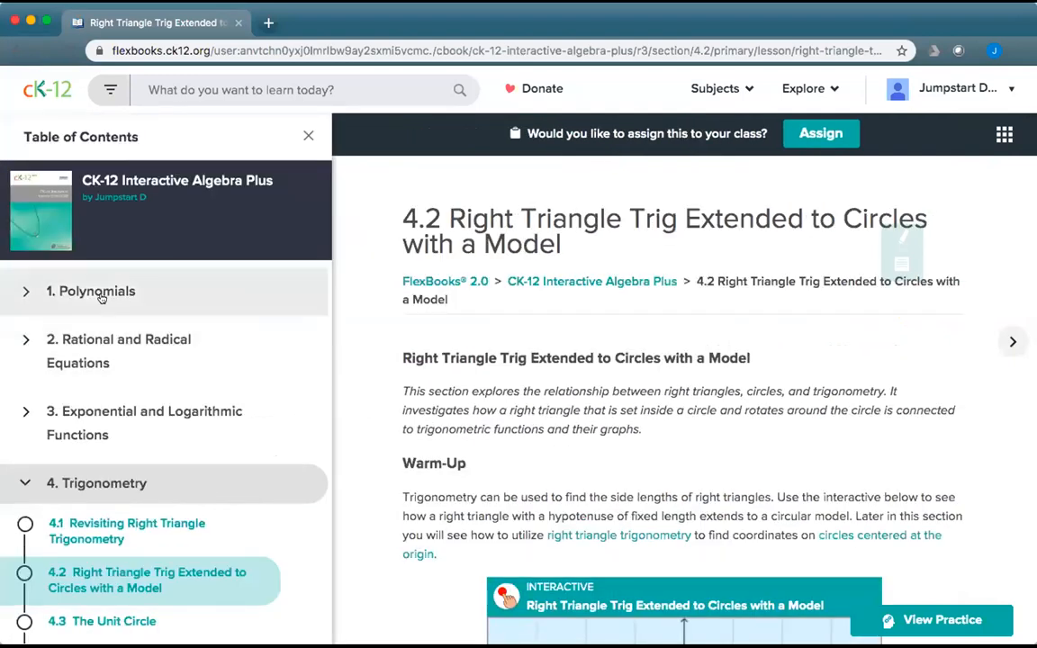
pyautogui.click(126, 167)
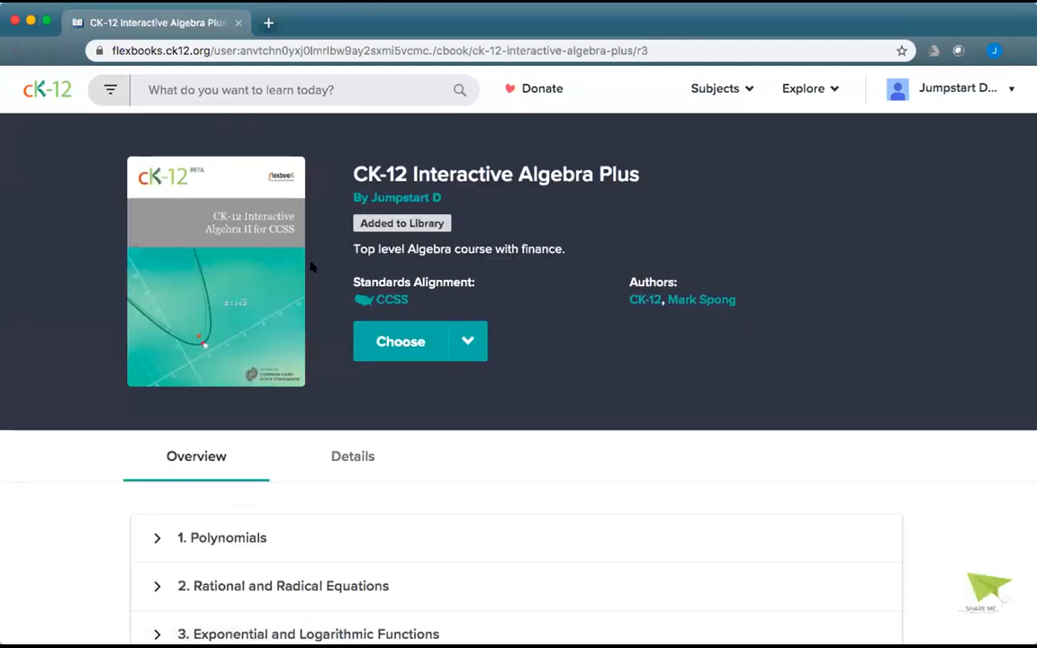
pyautogui.click(460, 342)
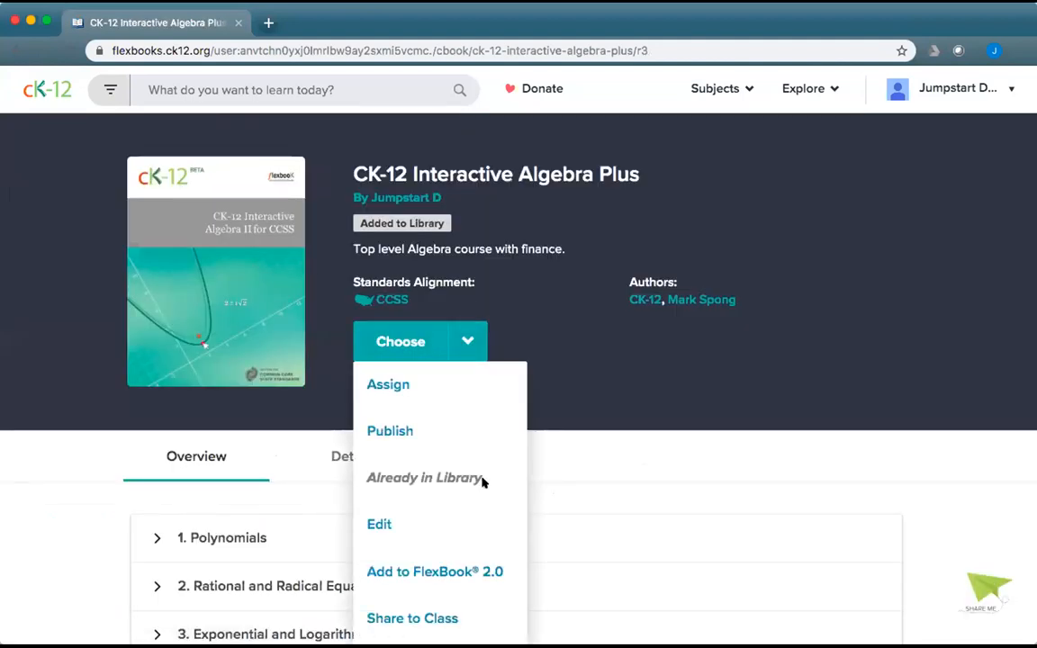
pyautogui.click(440, 518)
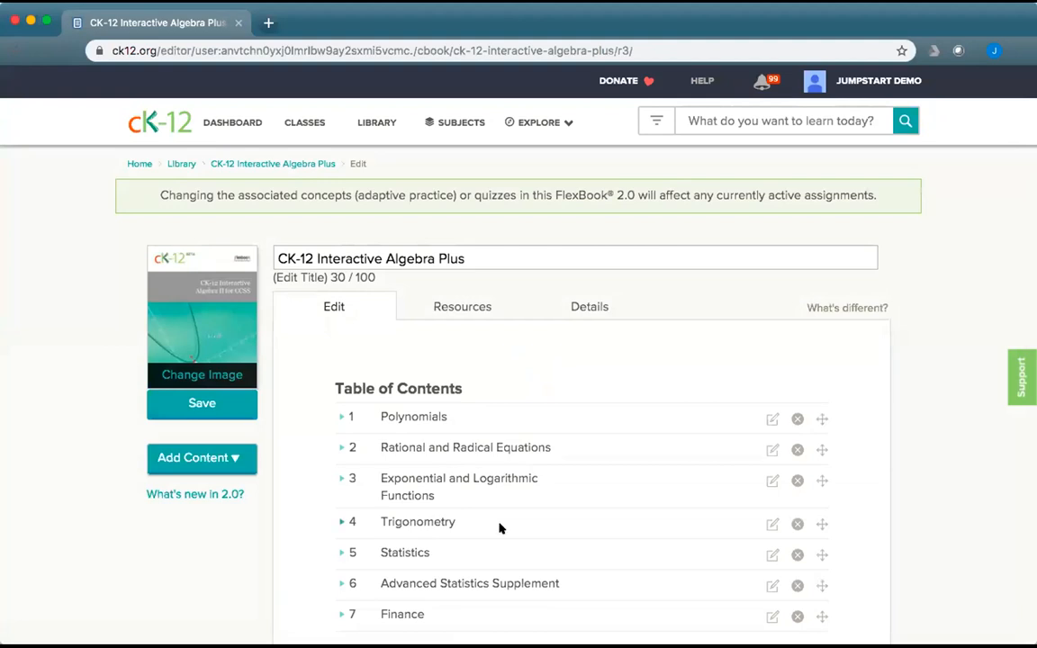
pyautogui.click(342, 522)
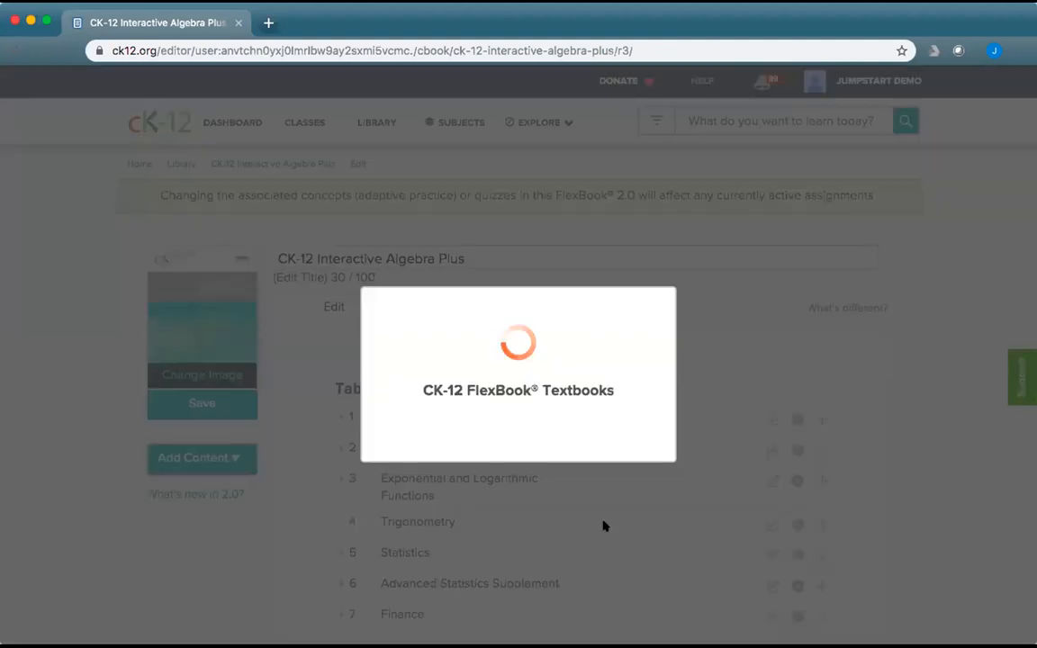
pyautogui.scroll(-3, 603, 525)
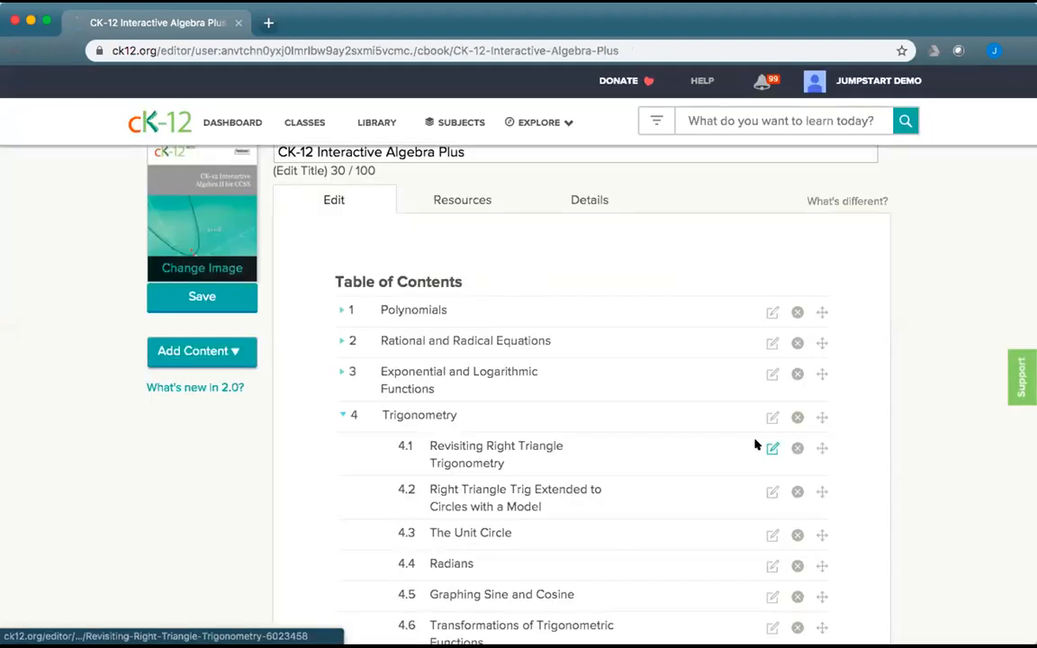
pyautogui.click(756, 444)
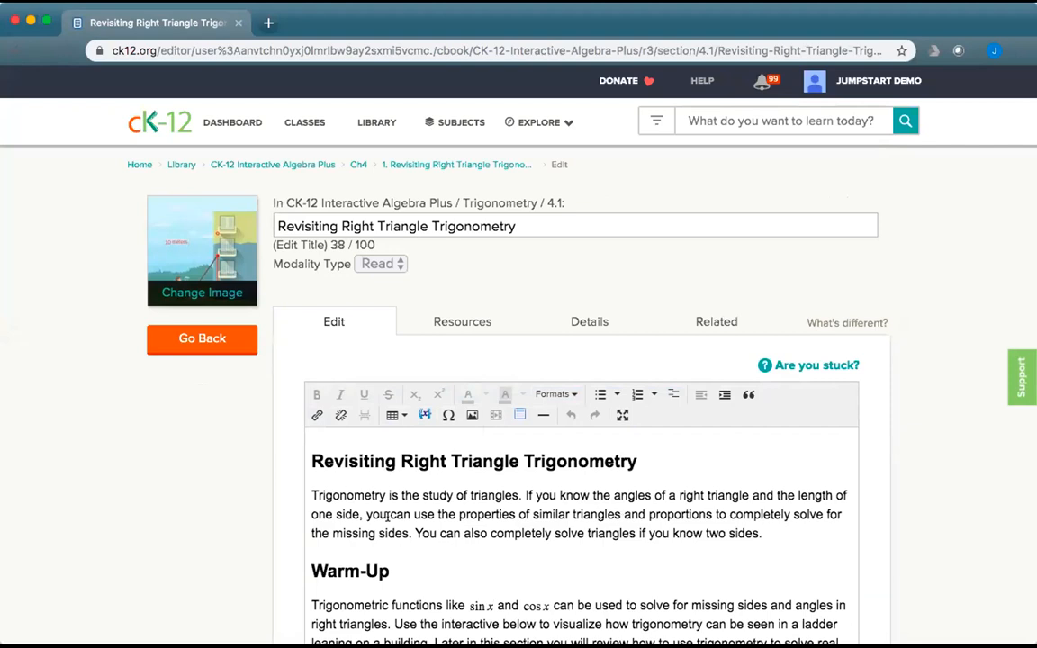
pyautogui.click(359, 493)
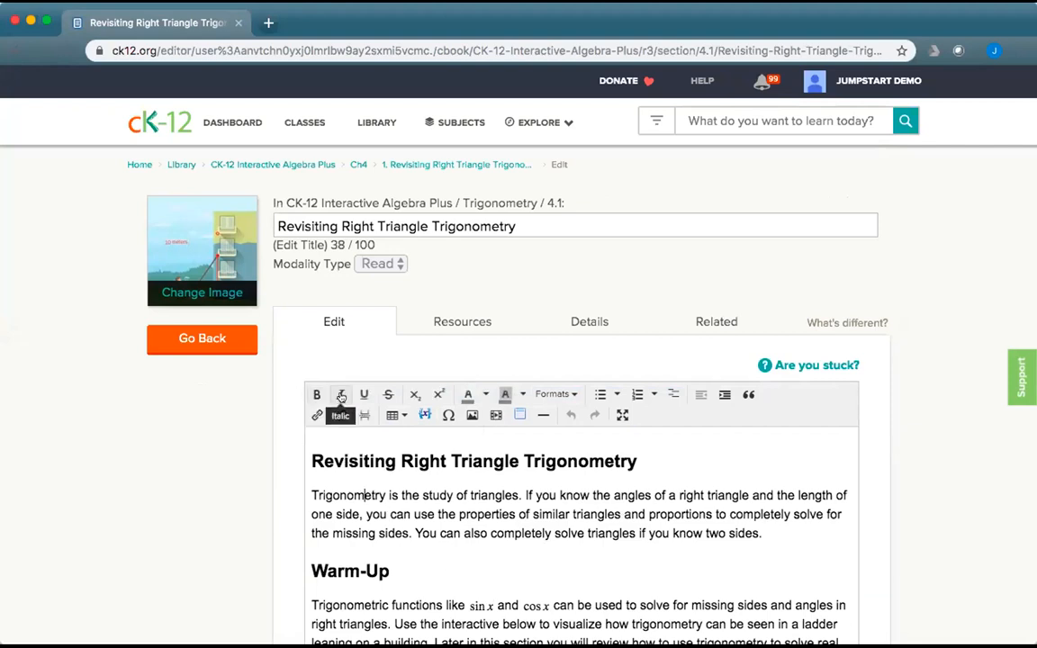
pyautogui.click(482, 398)
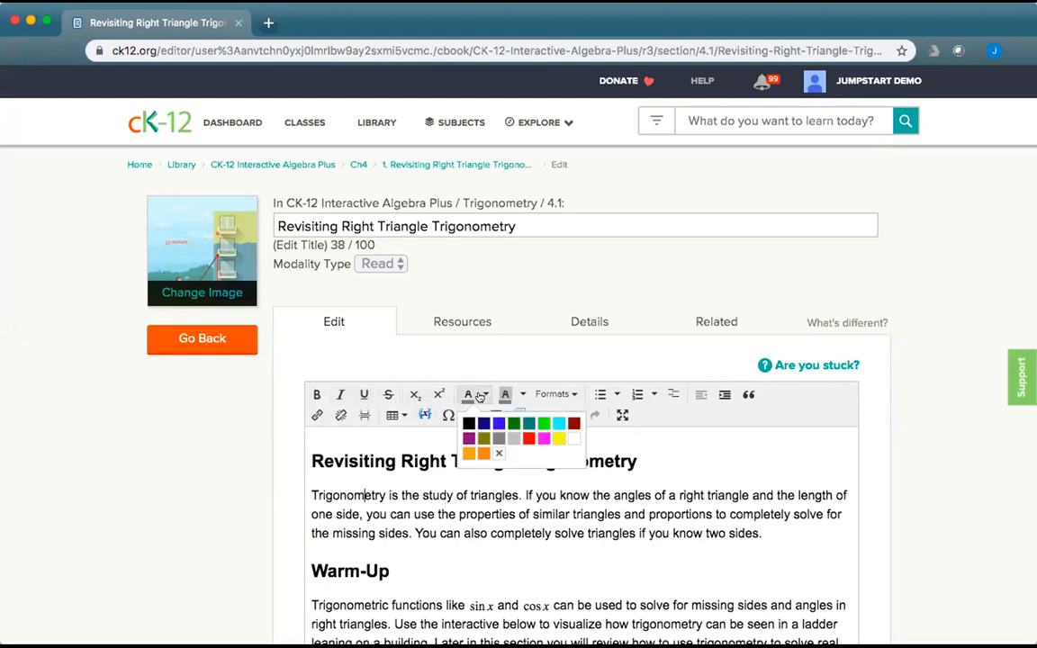
pyautogui.click(520, 397)
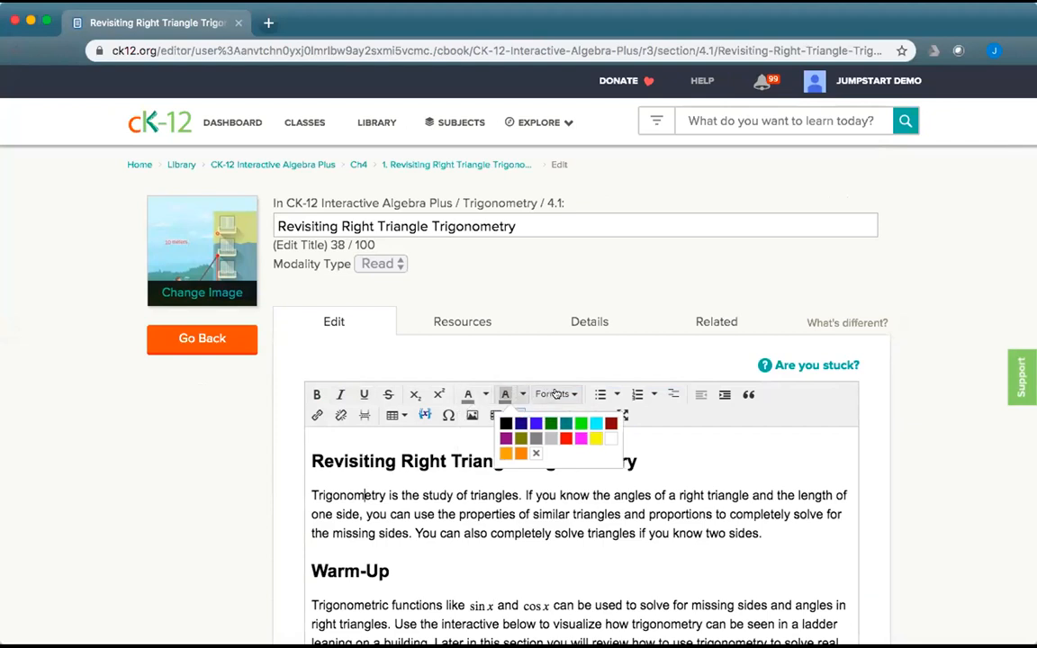
pyautogui.click(553, 394)
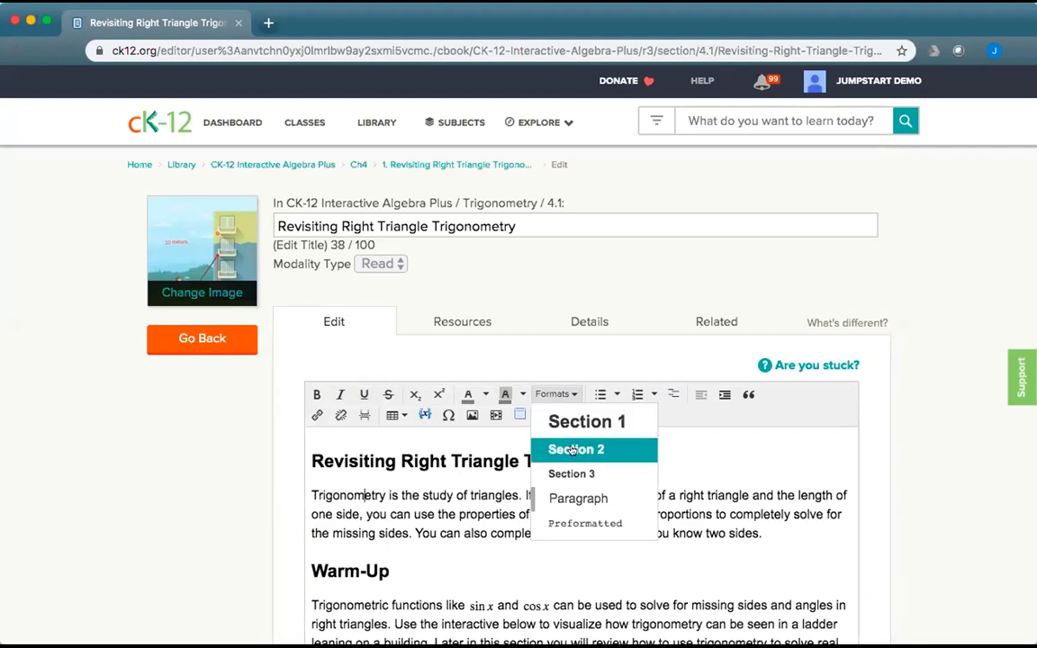
pyautogui.click(429, 461)
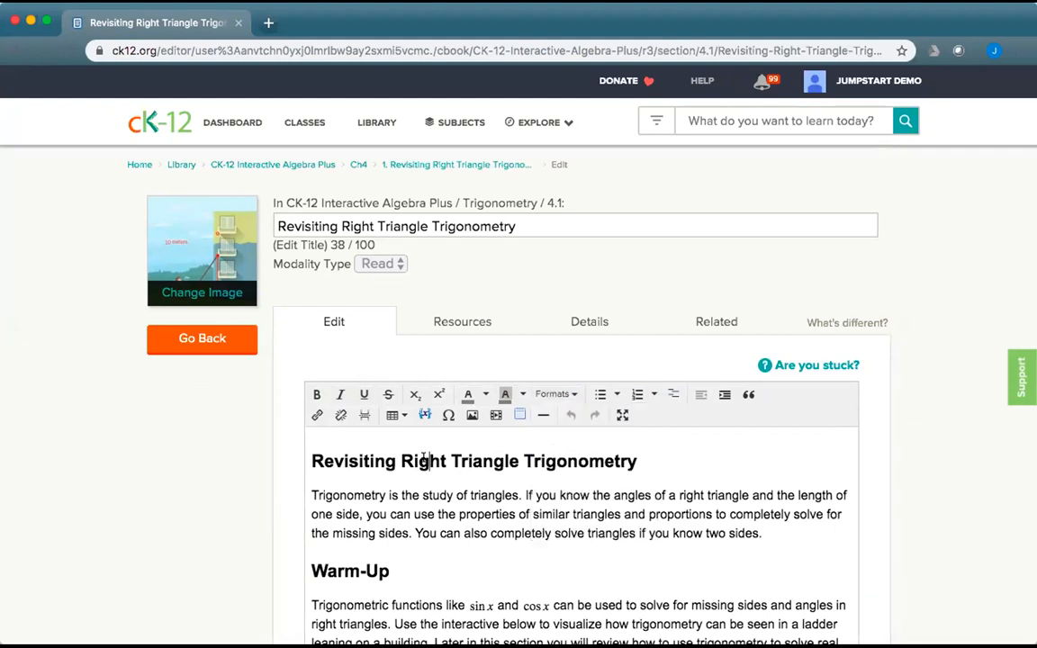
pyautogui.click(432, 495)
pyautogui.scroll(-3, 889, 540)
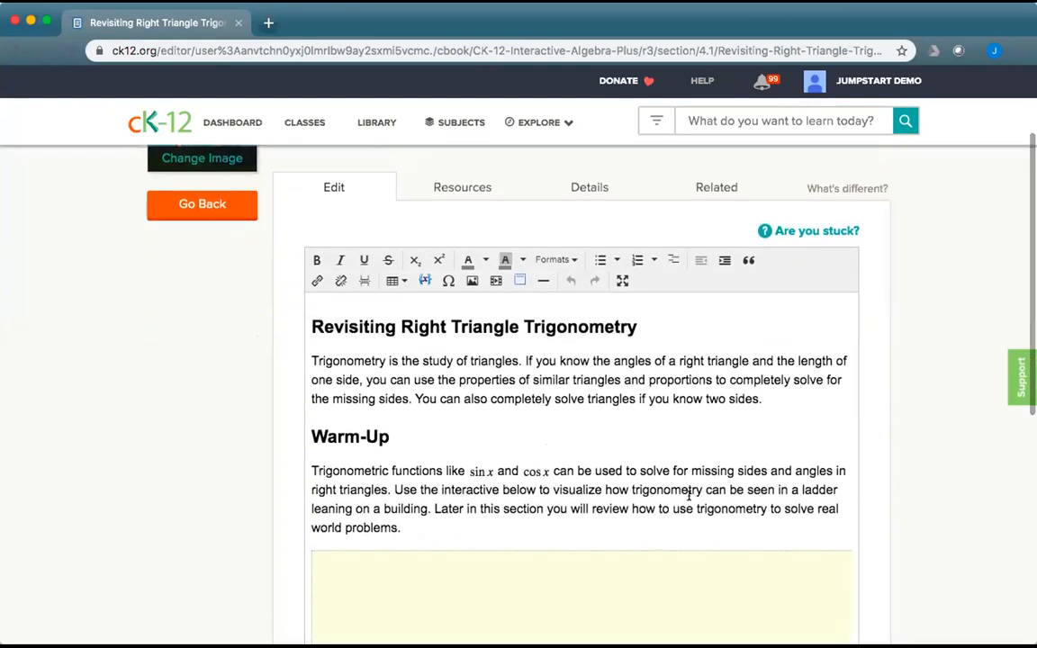
pyautogui.scroll(-10, 688, 494)
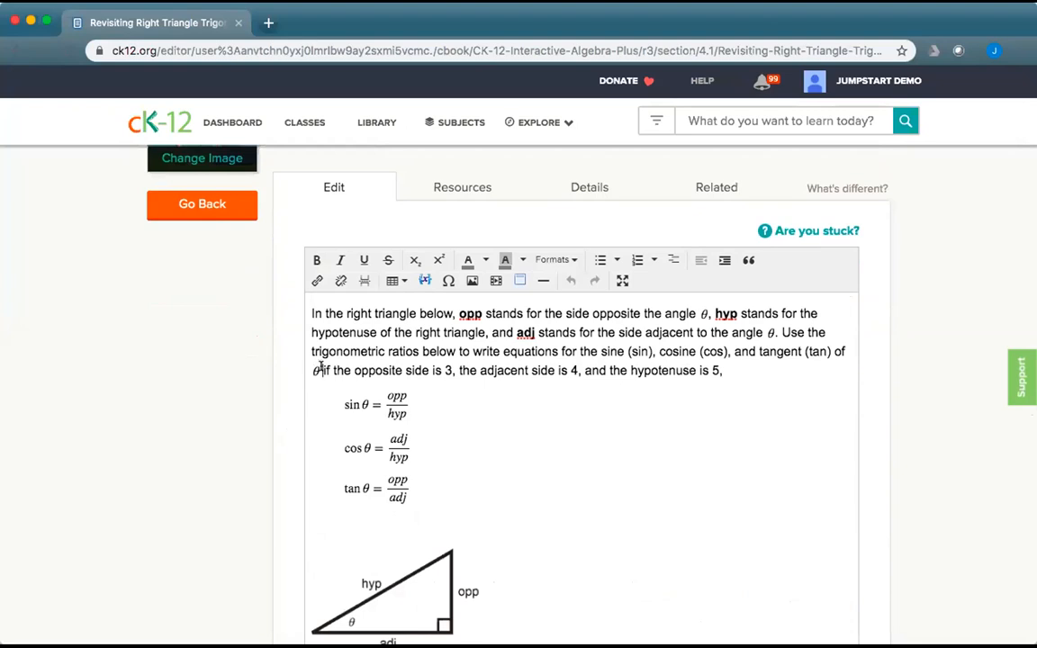
pyautogui.press('BackSpace')
pyautogui.press('BackSpace')
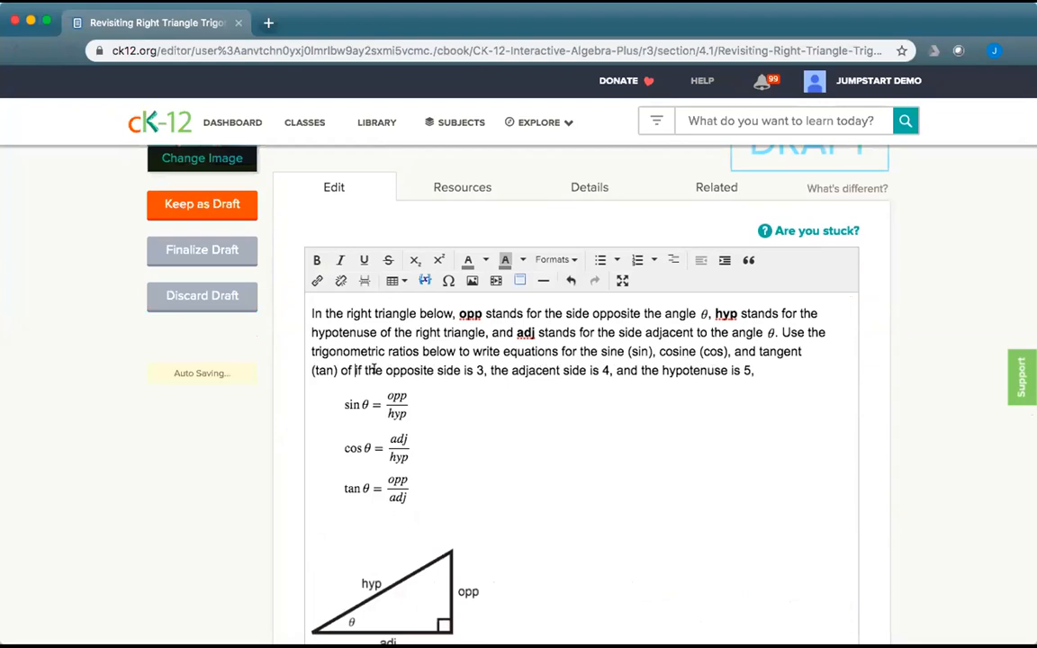
pyautogui.click(448, 281)
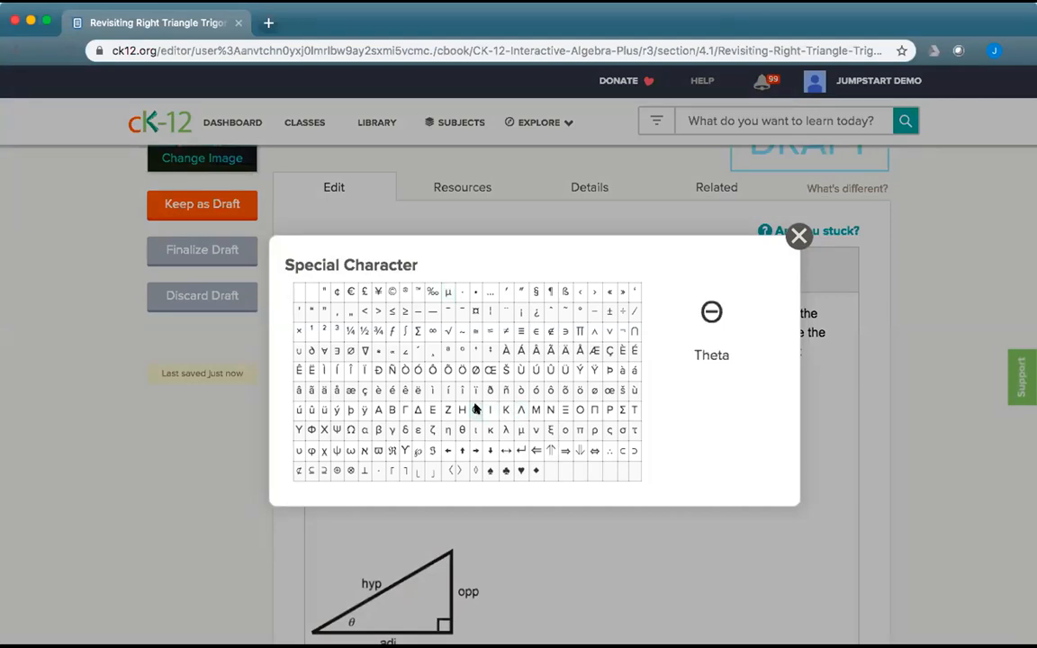
pyautogui.click(460, 430)
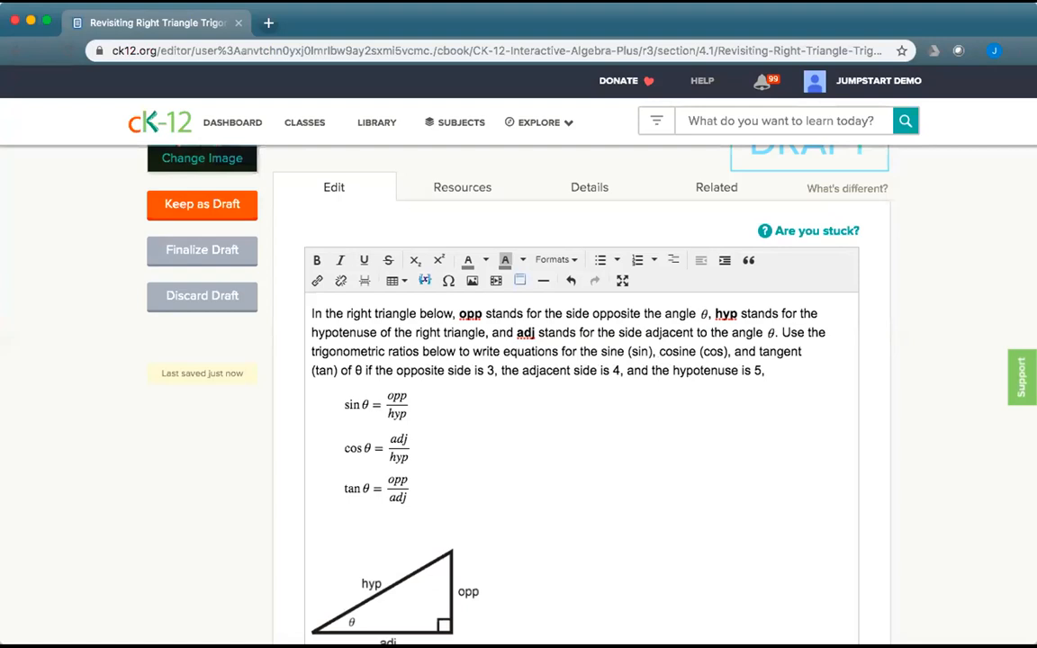
# Scroll section 4.1 past the worked examples to the interactives above the Review section.
pyautogui.scroll(-5, 627, 457)
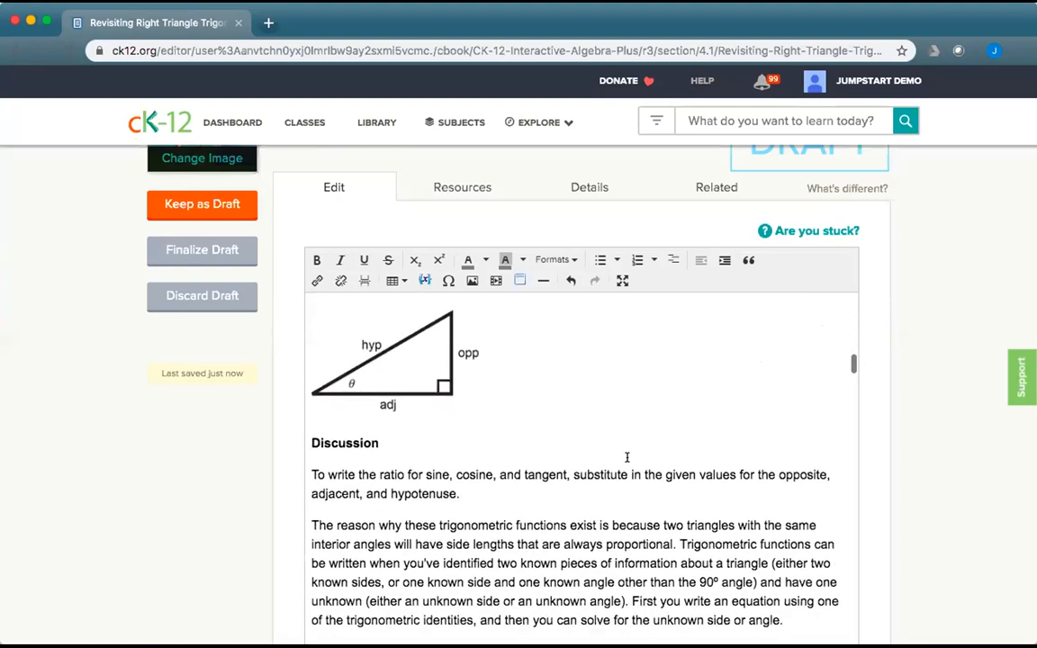
pyautogui.scroll(-1, 627, 457)
pyautogui.scroll(2, 626, 456)
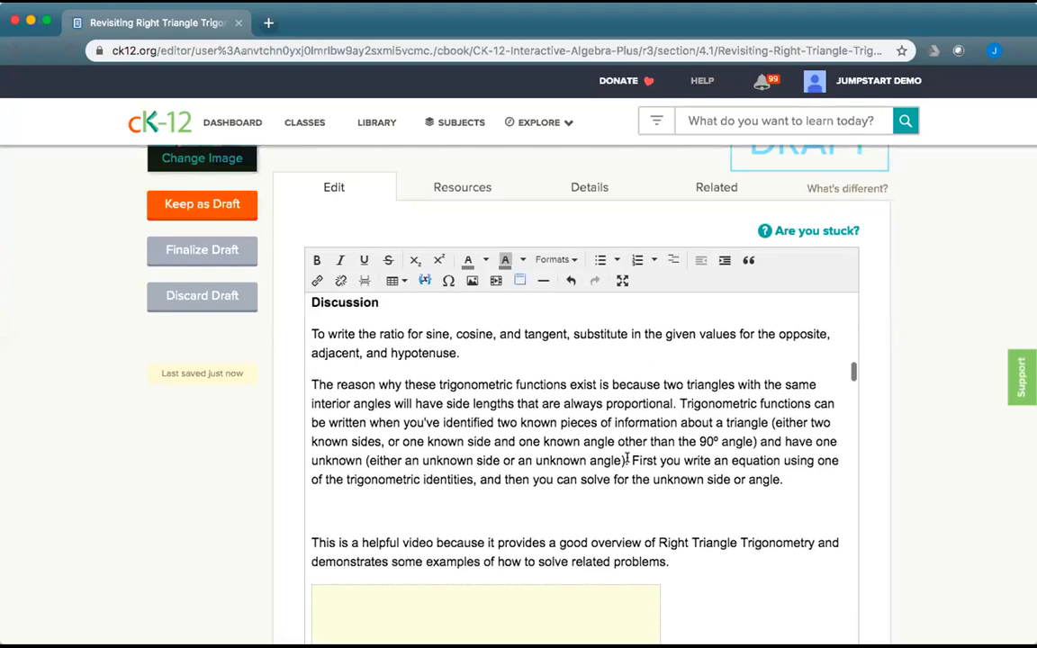
pyautogui.scroll(-2, 626, 457)
pyautogui.scroll(-15, 627, 457)
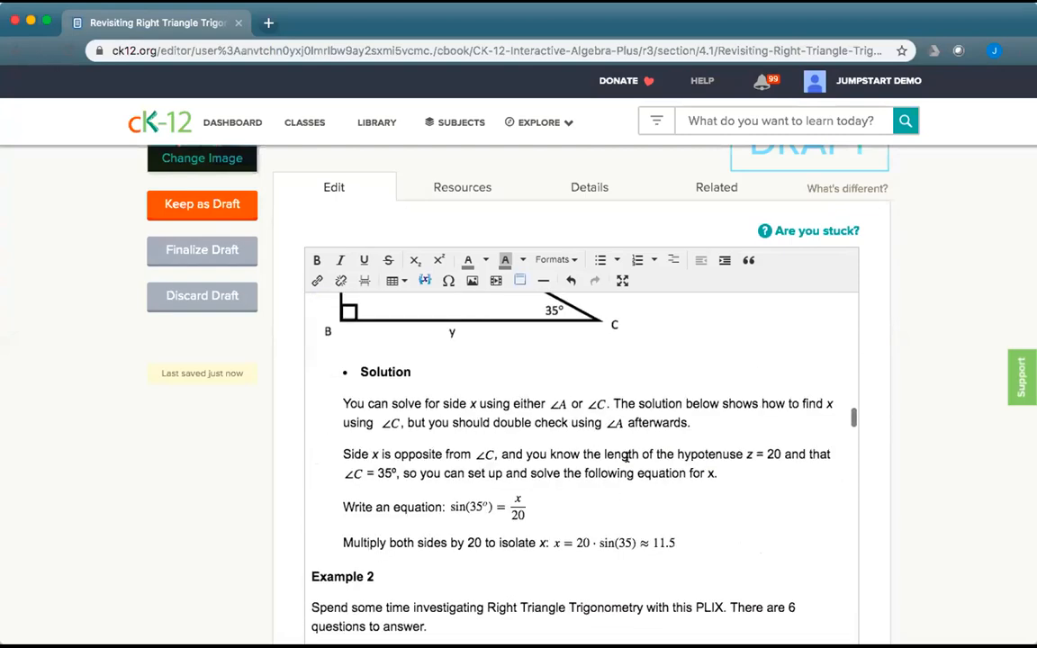
pyautogui.scroll(-15, 627, 457)
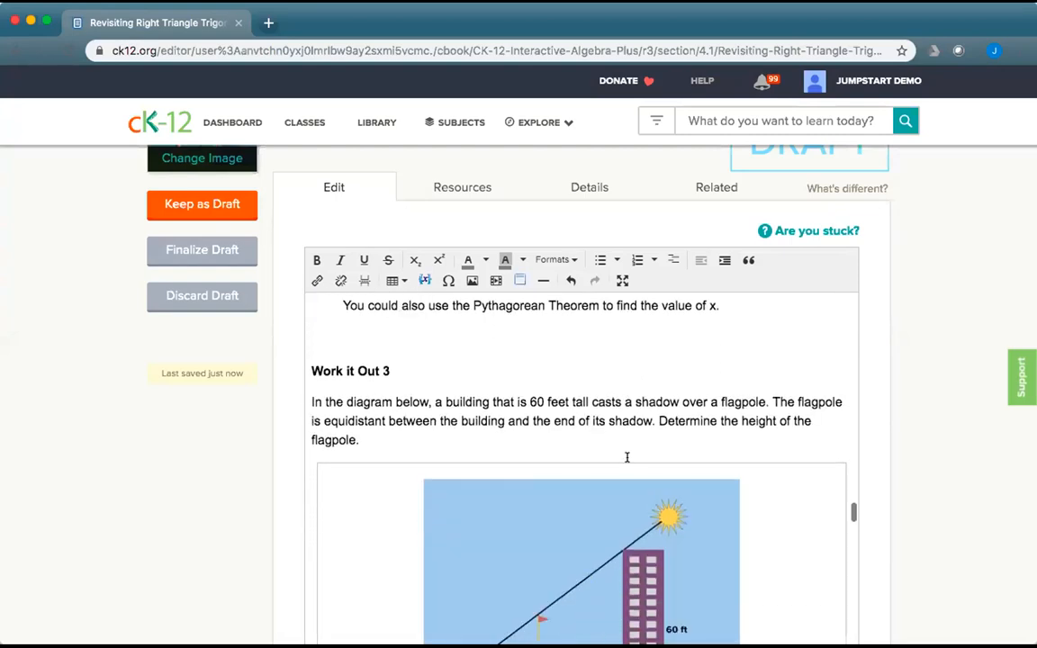
pyautogui.scroll(-15, 628, 458)
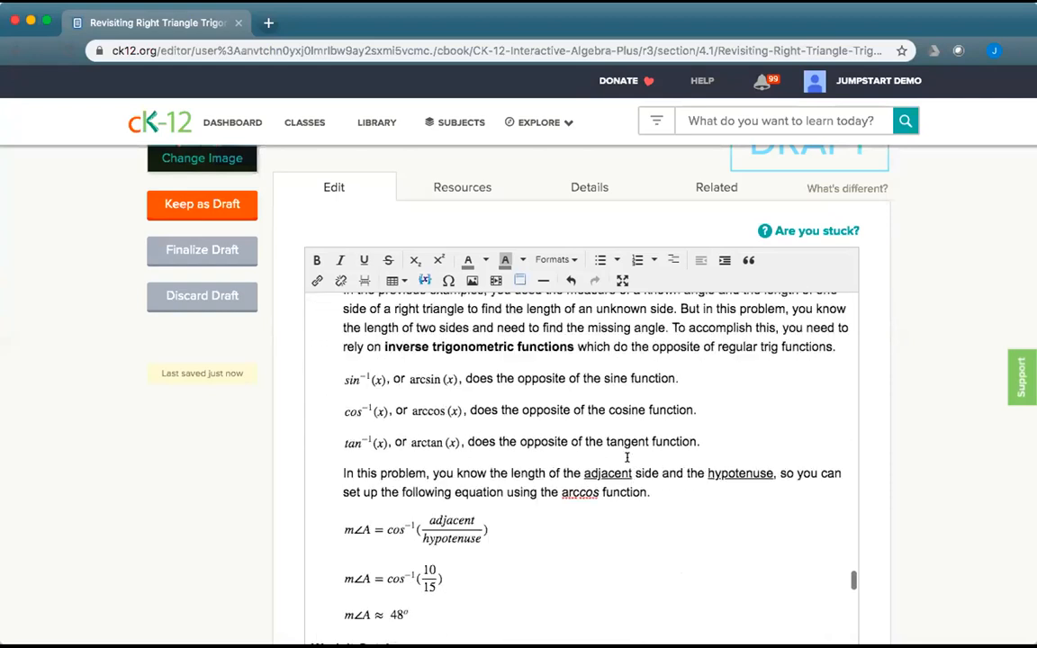
pyautogui.scroll(-15, 627, 457)
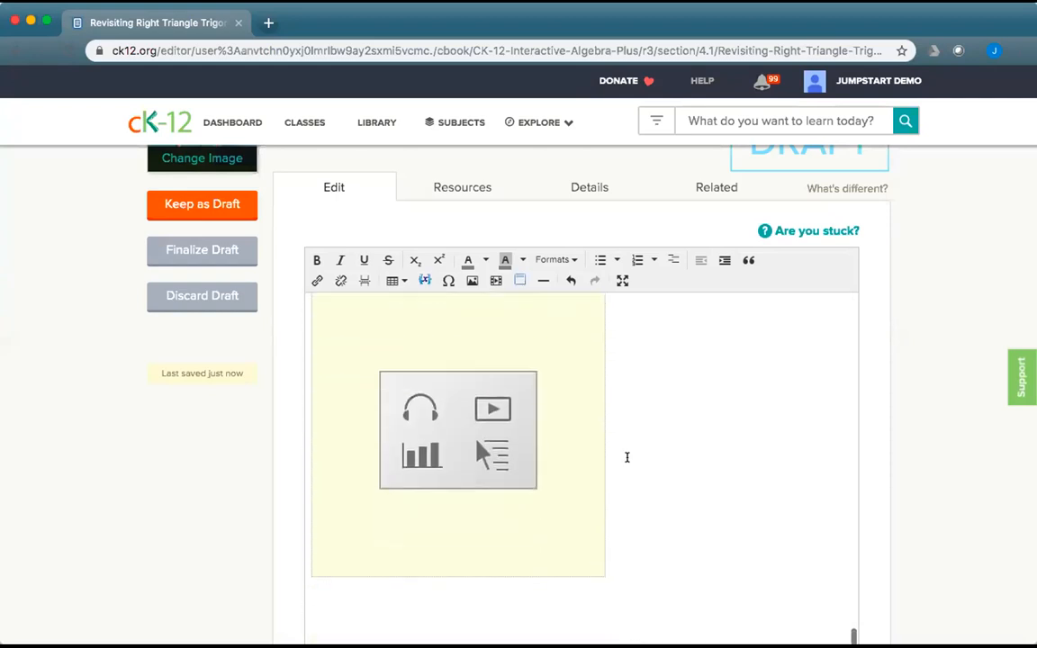
# Insert a Paragraph-style line 'Key Ideas when solving:' above the Review heading, with an empty line after it.
pyautogui.click(312, 337)
pyautogui.press('Return')
pyautogui.press('Up')
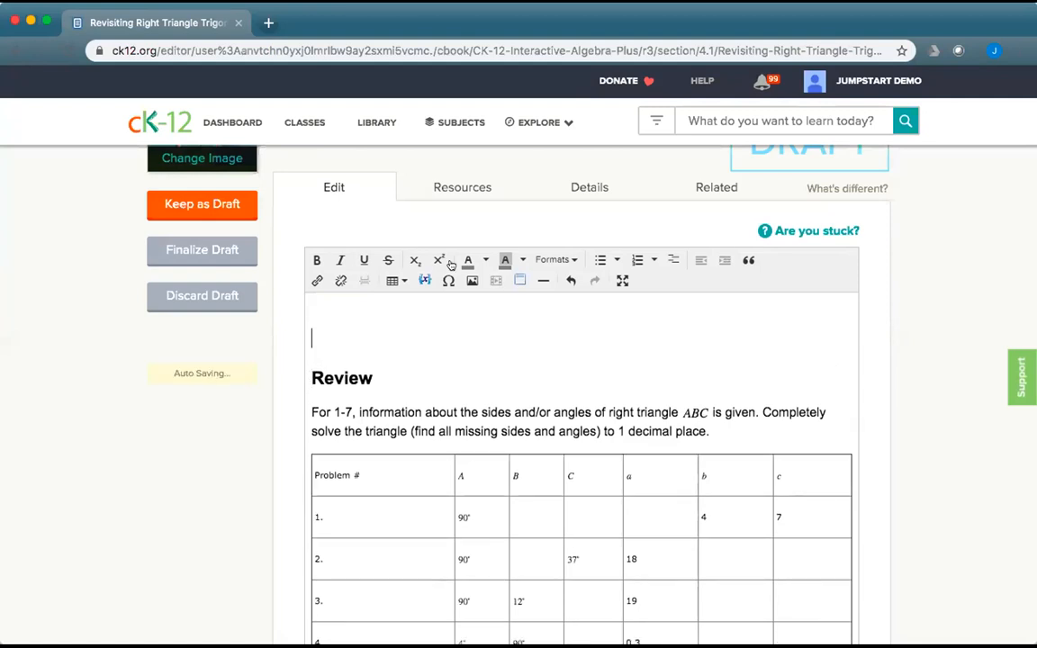
pyautogui.click(546, 258)
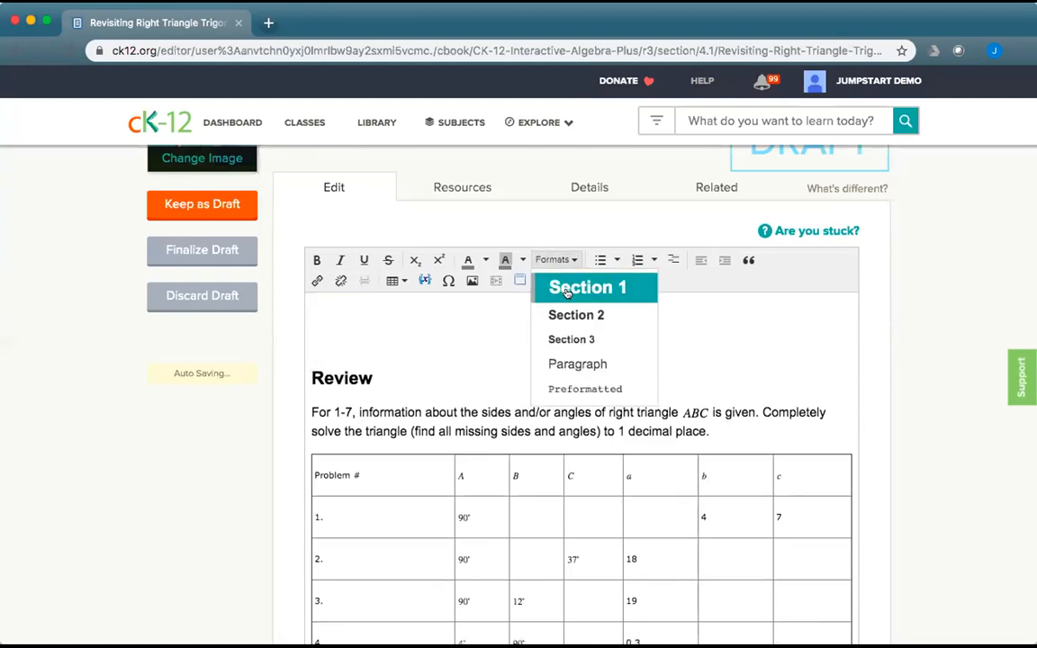
pyautogui.click(565, 290)
pyautogui.write('Key Ideas when solving')
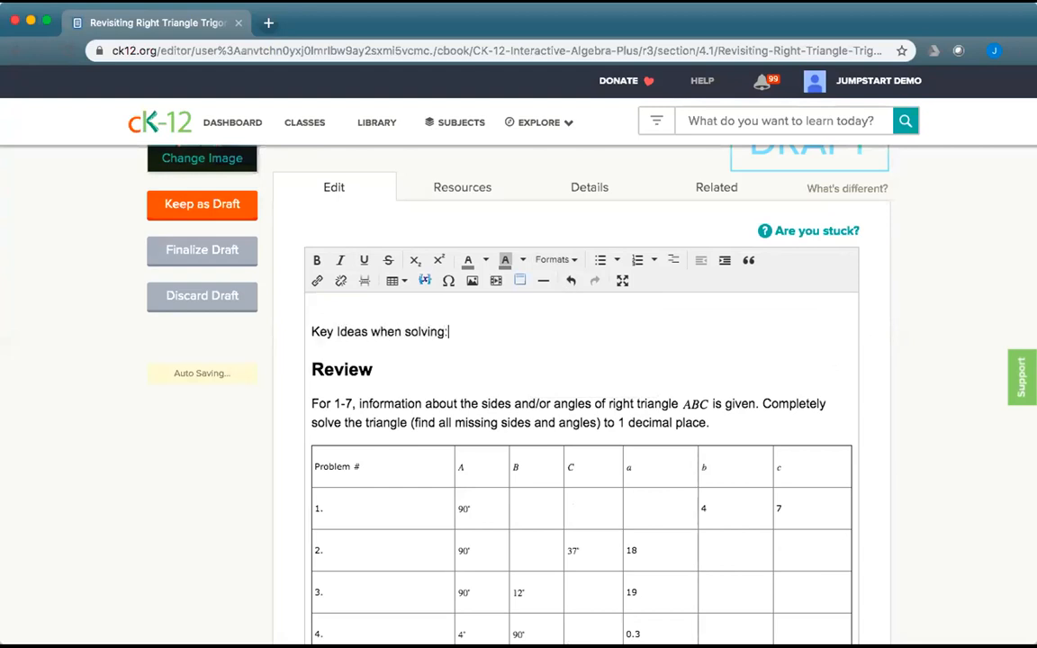
pyautogui.write(':')
pyautogui.press('Return')
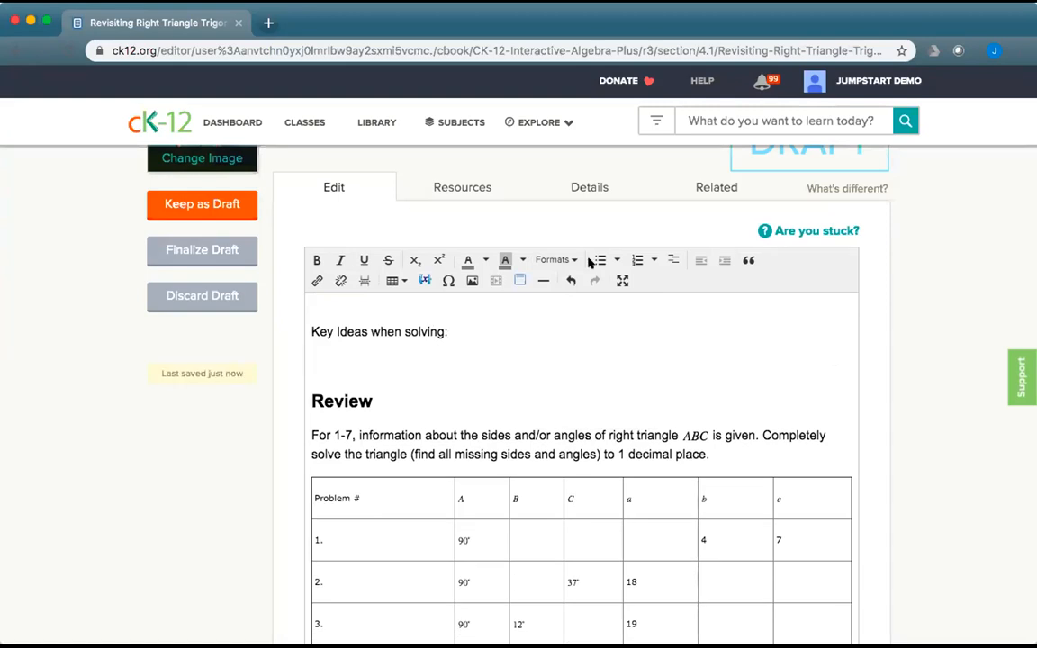
pyautogui.click(423, 280)
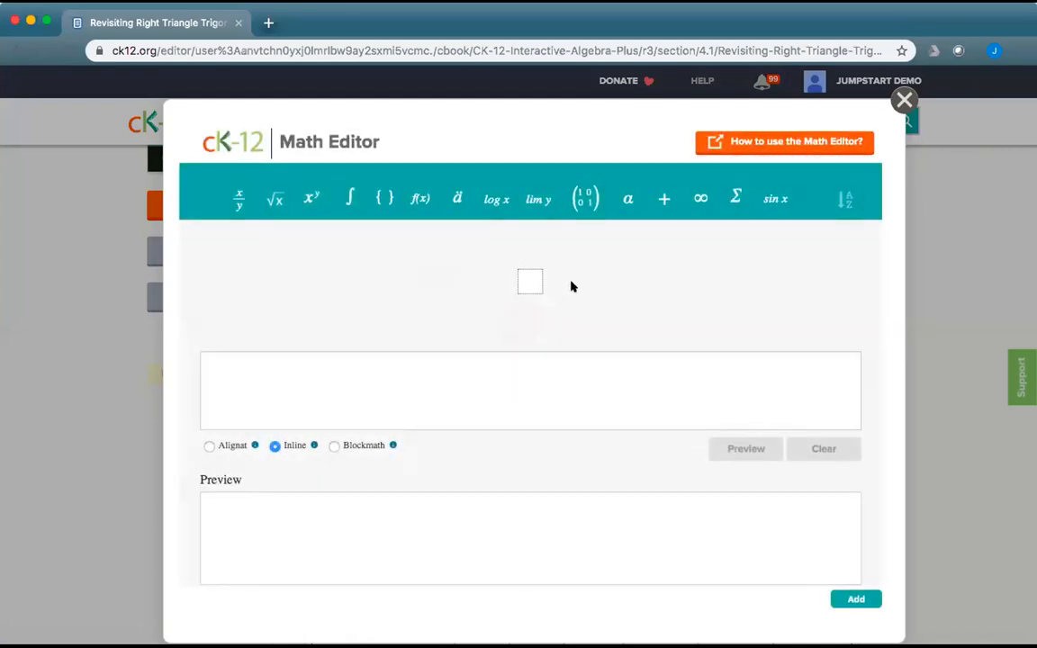
# Start the equation with a² from the power template followed by a plus sign.
pyautogui.click(529, 280)
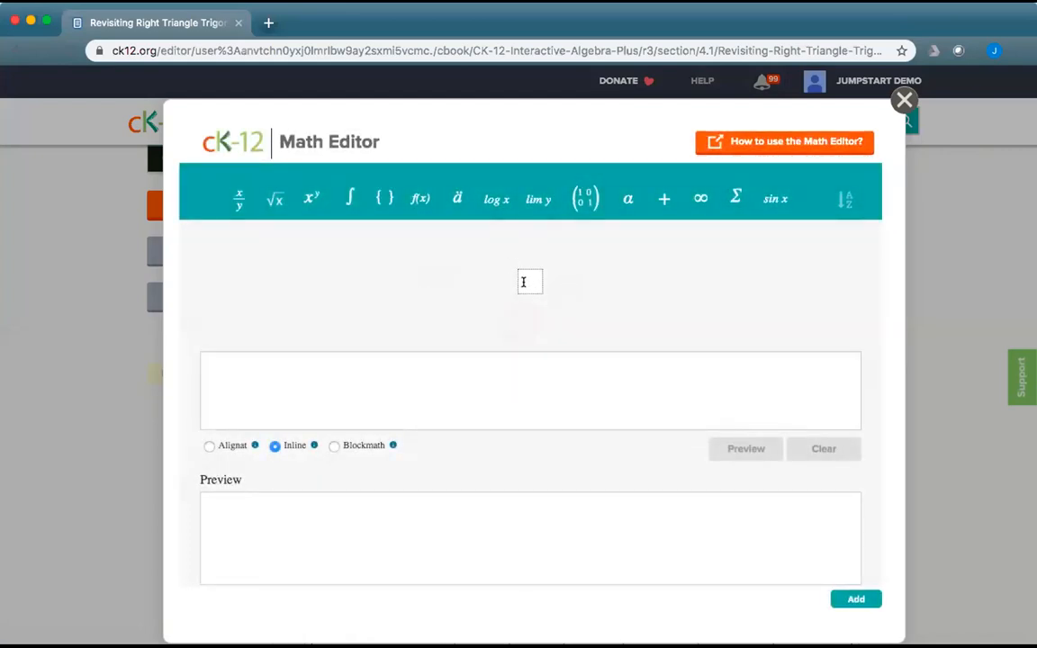
pyautogui.click(415, 367)
pyautogui.click(309, 200)
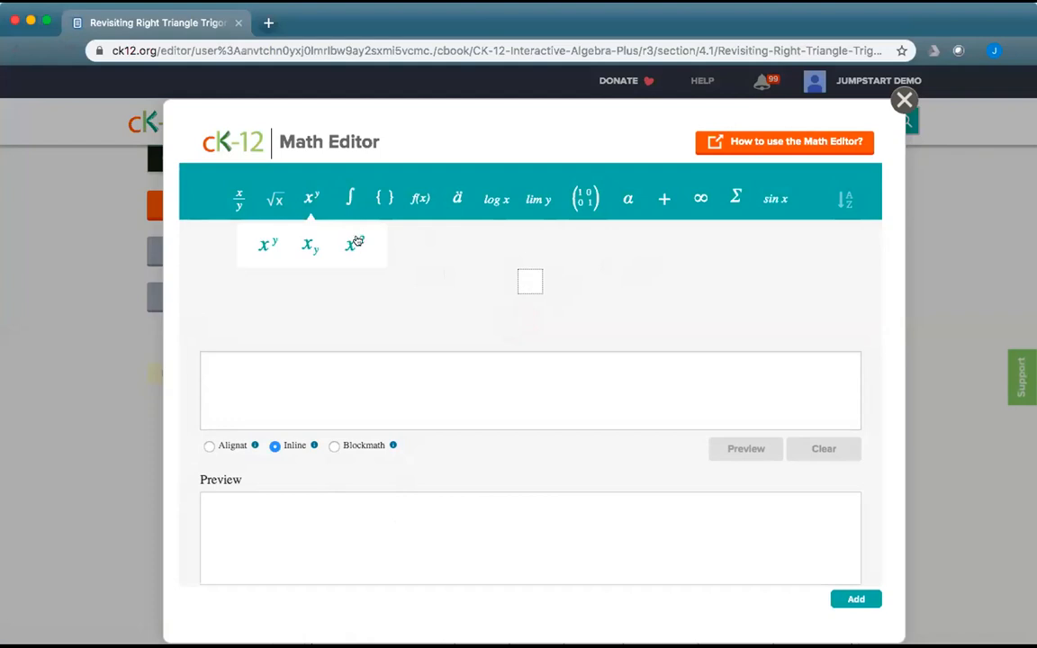
pyautogui.click(263, 247)
pyautogui.write('a')
pyautogui.press('Right')
pyautogui.write('2')
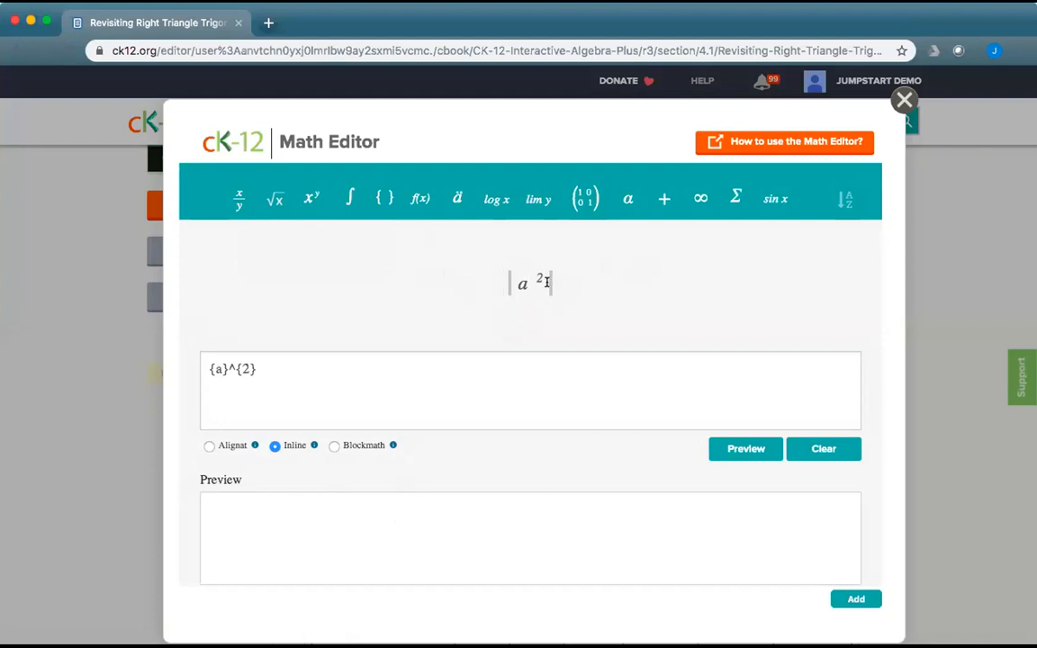
pyautogui.click(664, 198)
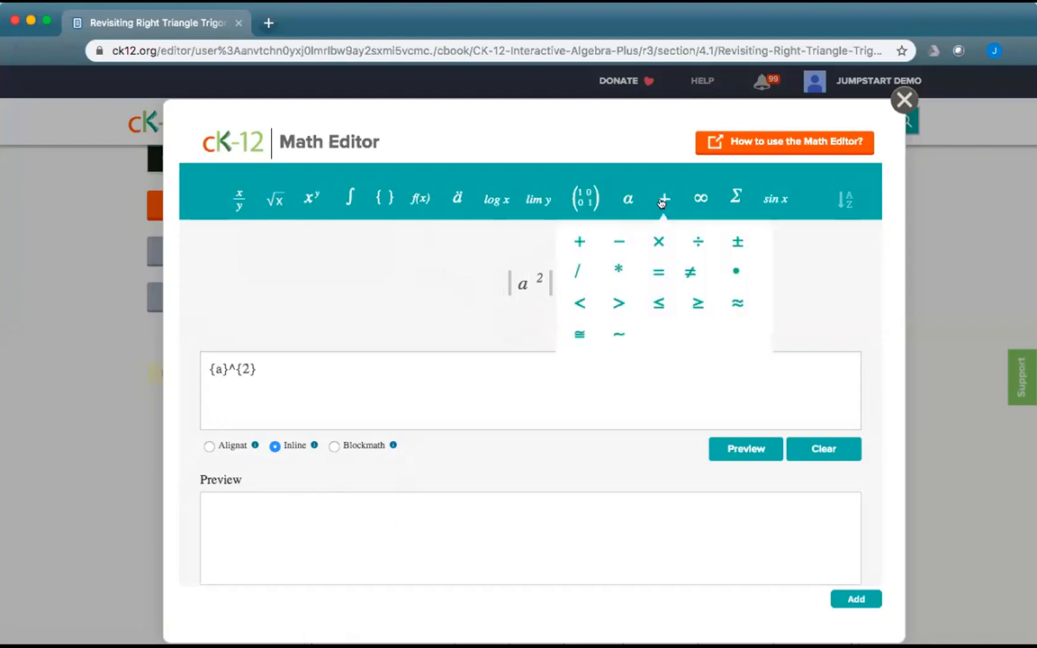
pyautogui.click(574, 240)
# Add b² and an equals sign after a² +.
pyautogui.click(311, 198)
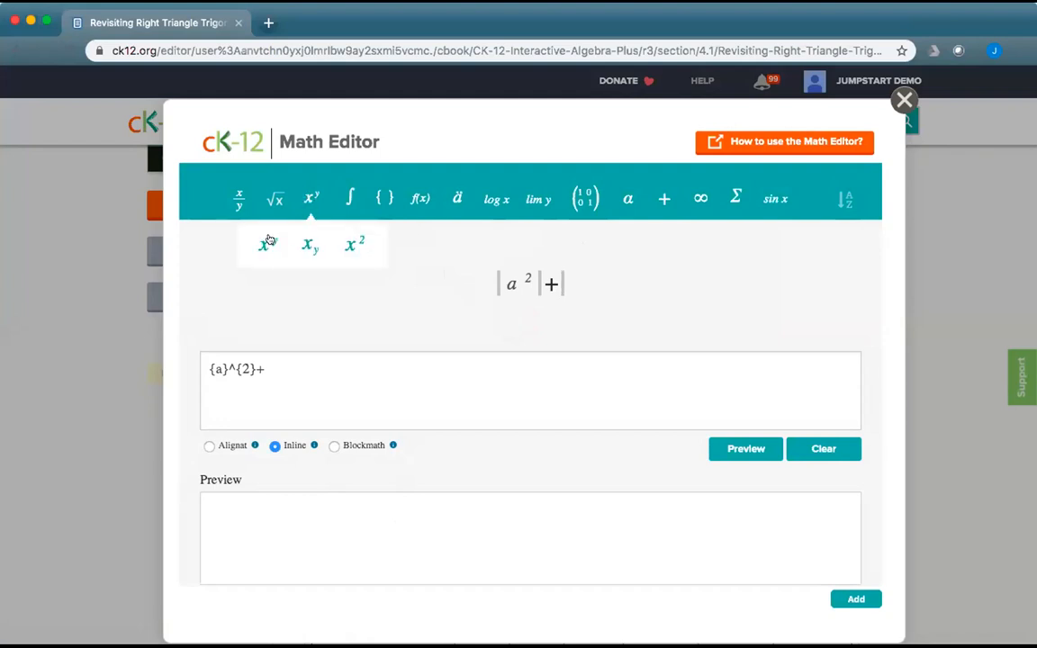
pyautogui.click(268, 241)
pyautogui.write('b')
pyautogui.click(571, 276)
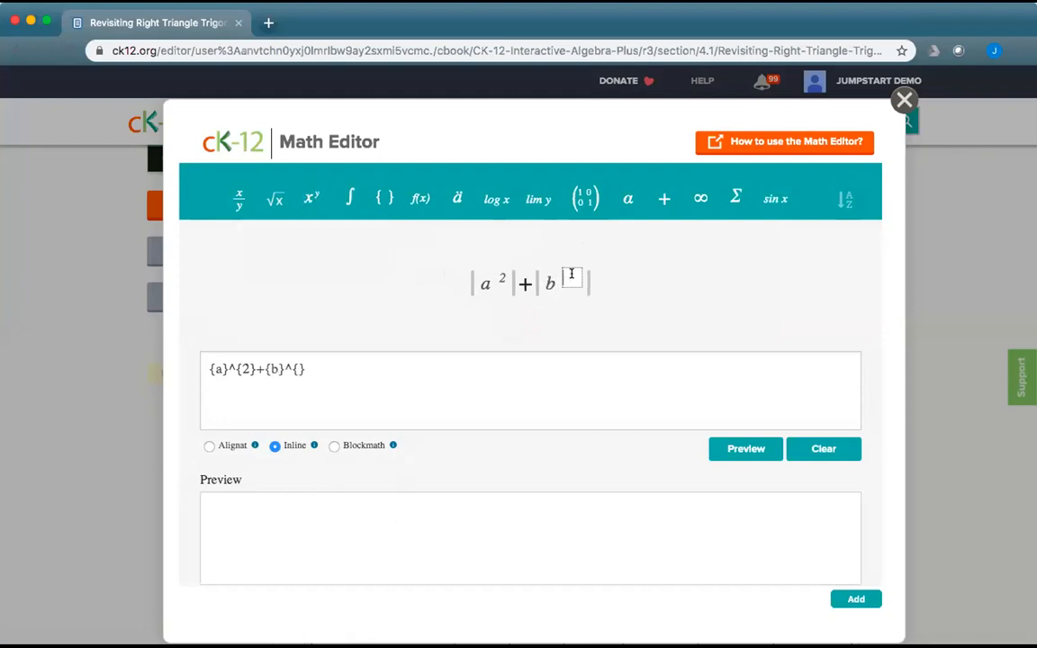
pyautogui.write('2')
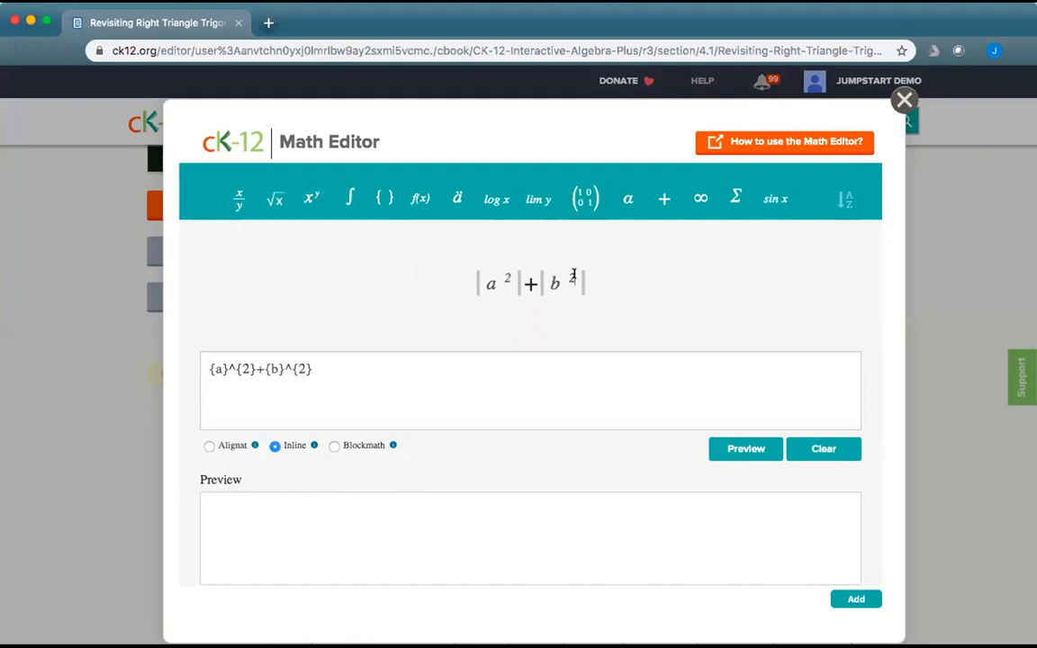
pyautogui.click(664, 198)
pyautogui.click(658, 271)
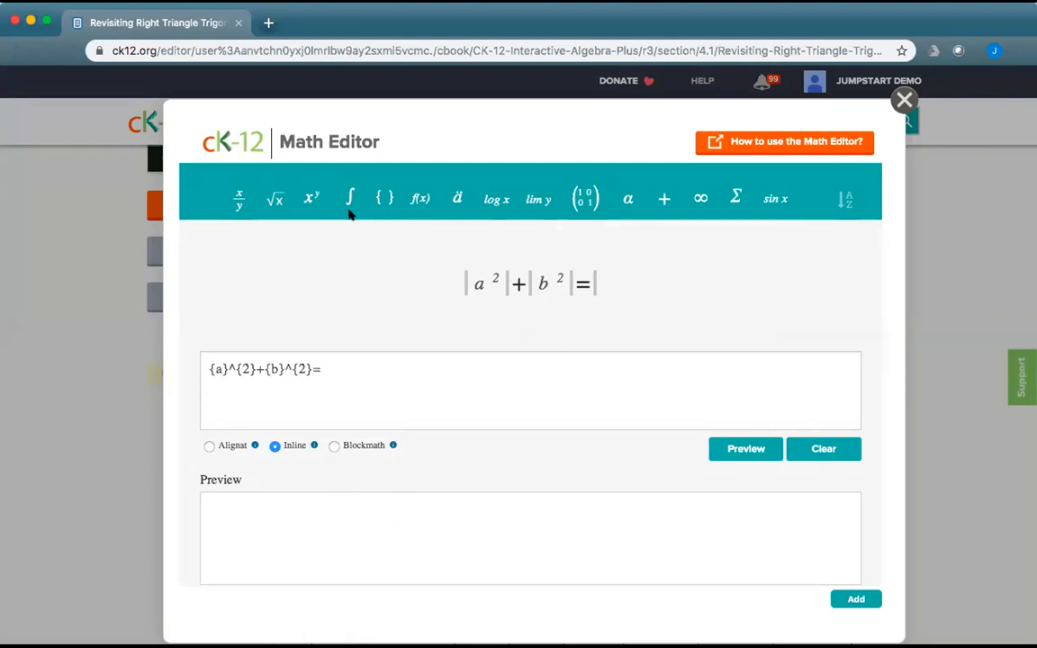
# Finish with c² to complete a²+b²=c² and select its LaTeX source.
pyautogui.click(311, 200)
pyautogui.click(258, 239)
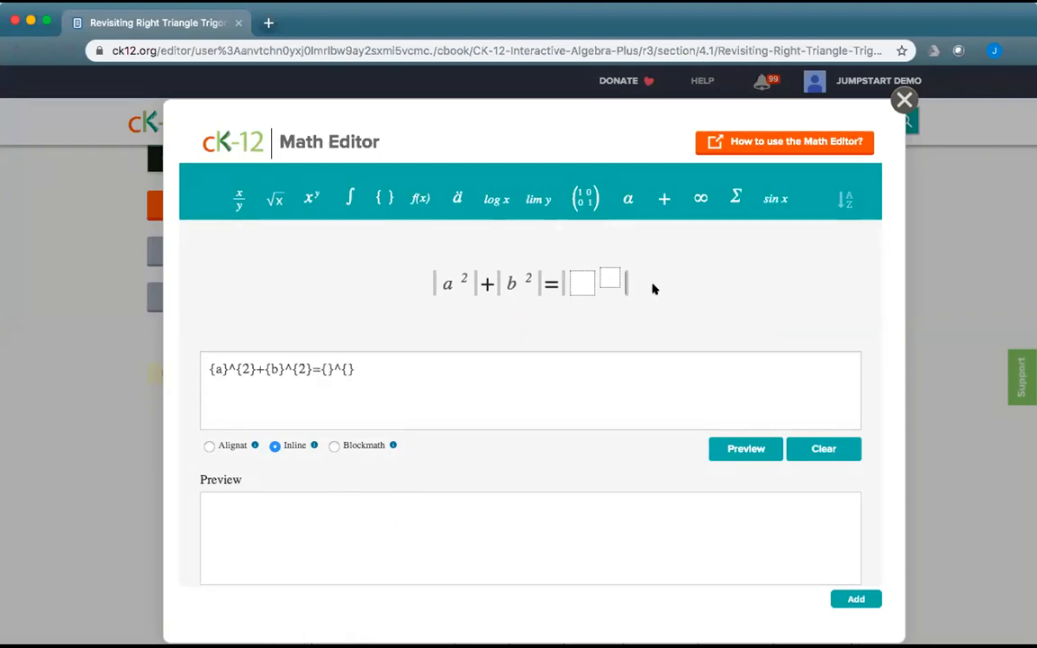
pyautogui.write('c')
pyautogui.click(607, 279)
pyautogui.write('2')
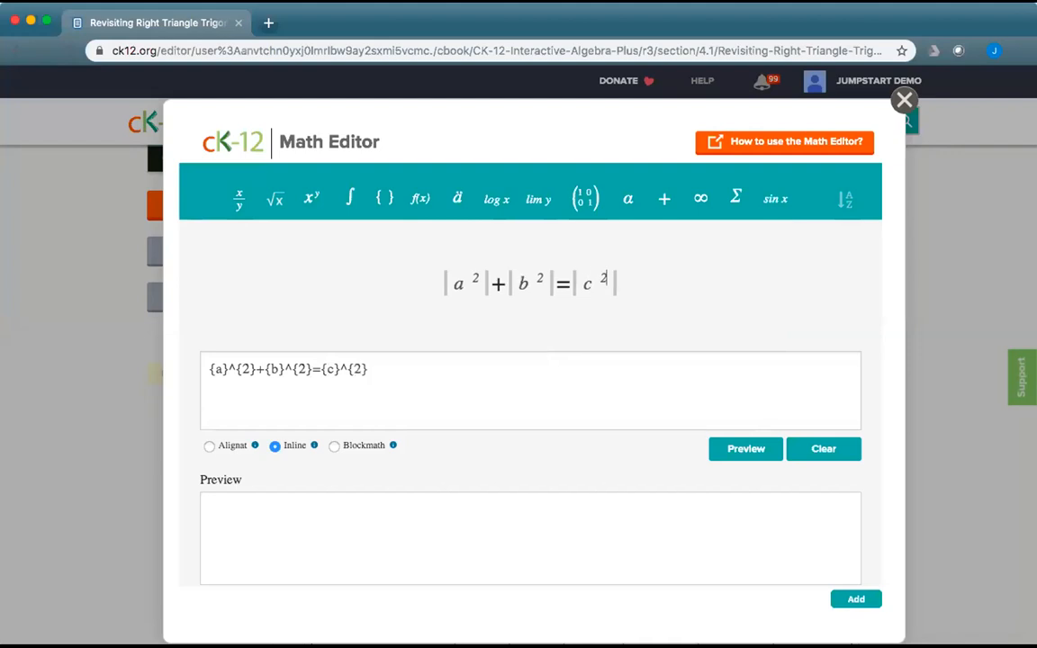
pyautogui.click(386, 375)
pyautogui.moveTo(387, 375); pyautogui.dragTo(157, 353)
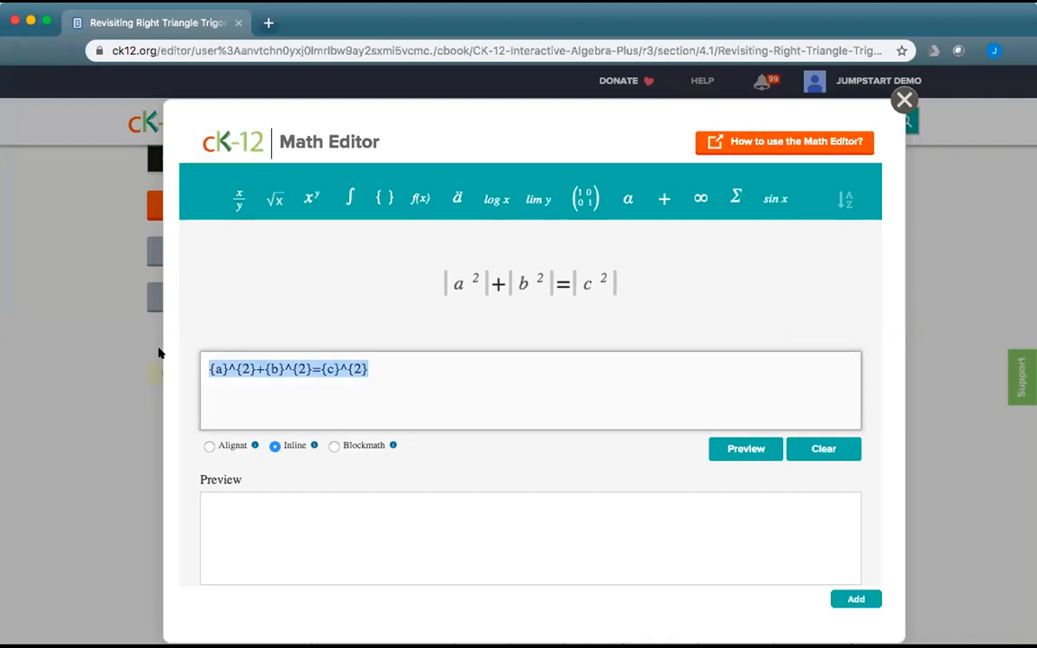
# Preview the equation in Blockmath mode, retype c's exponent 2, and add it to the lesson.
pyautogui.click(747, 448)
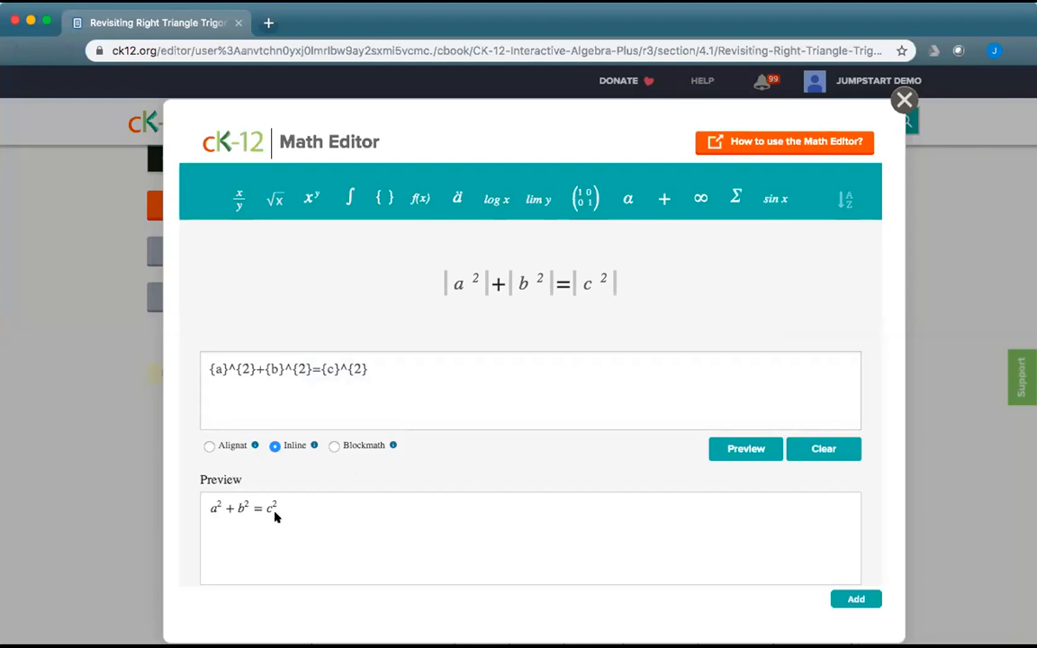
pyautogui.click(334, 445)
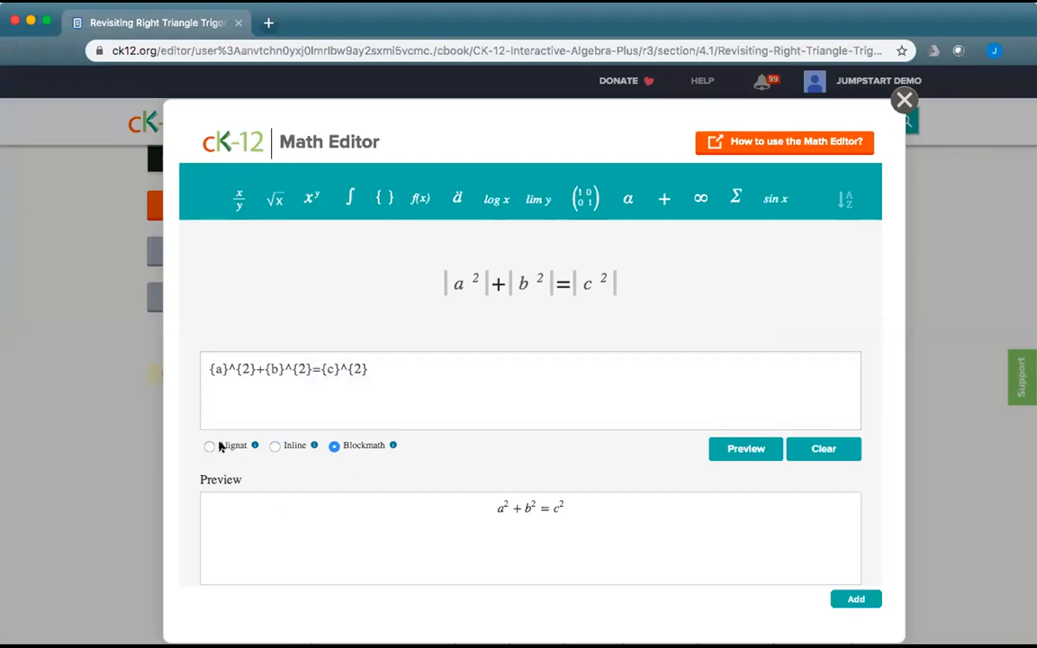
pyautogui.moveTo(255, 446)
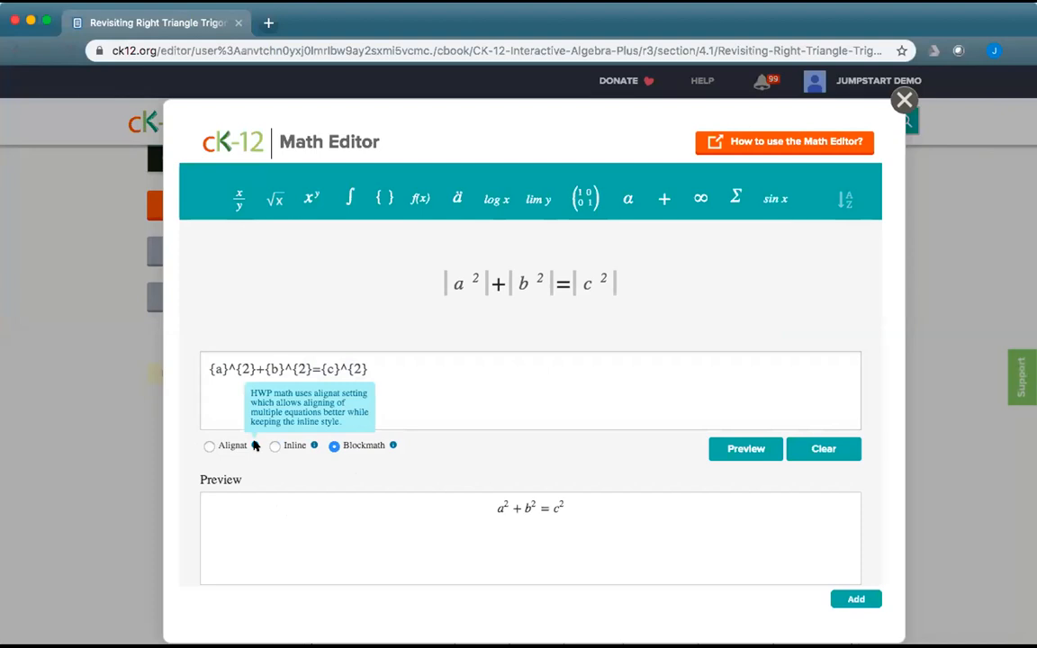
pyautogui.moveTo(312, 444)
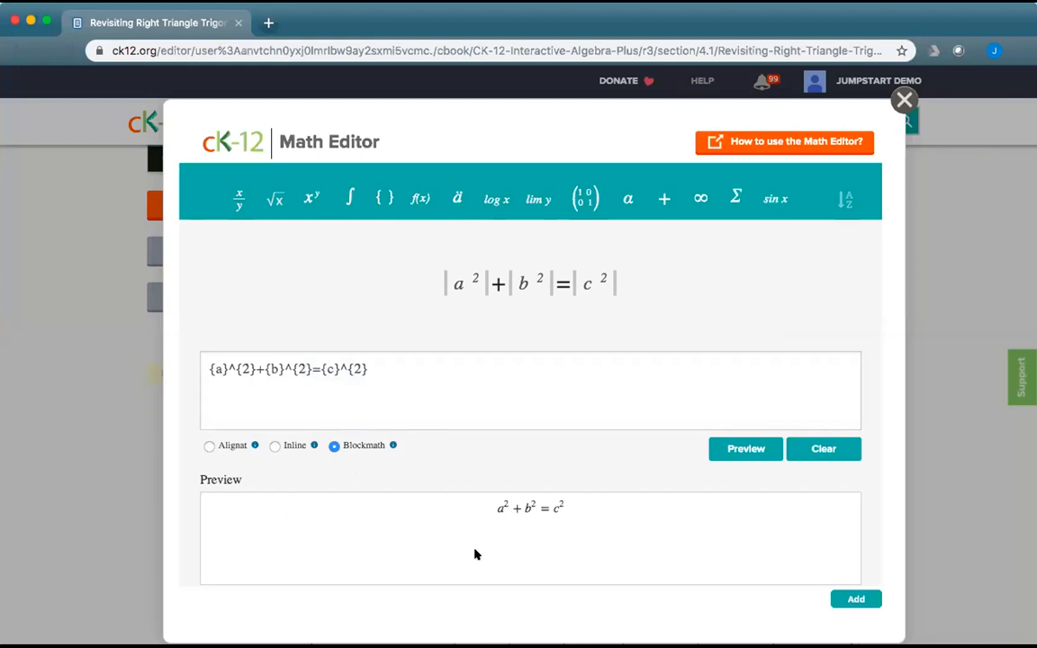
pyautogui.doubleClick(361, 369)
pyautogui.press('BackSpace')
pyautogui.write('2')
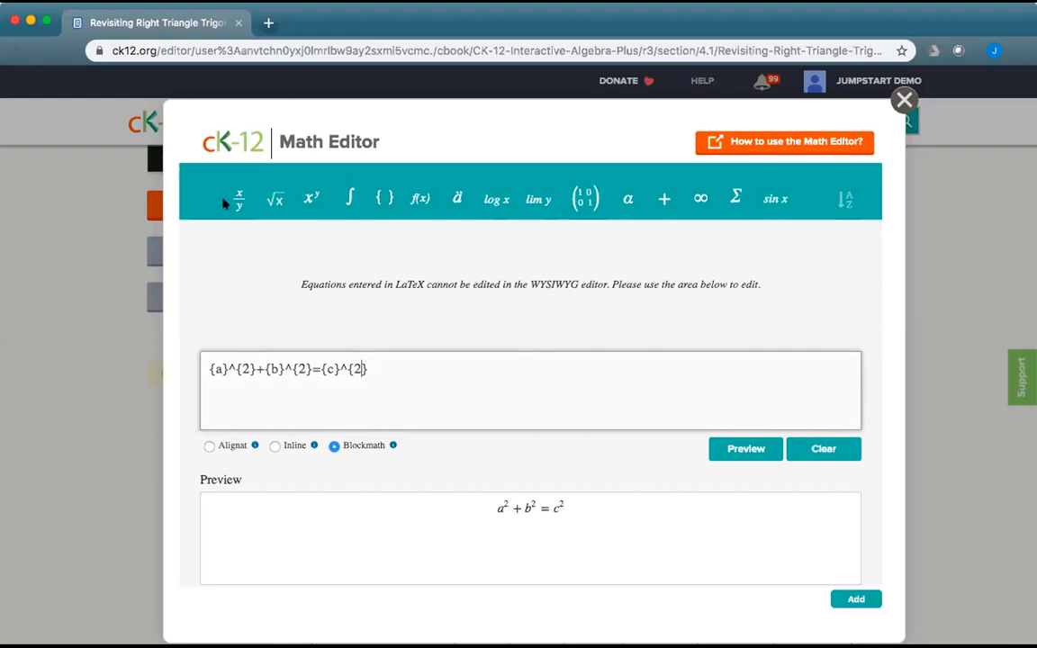
pyautogui.click(847, 598)
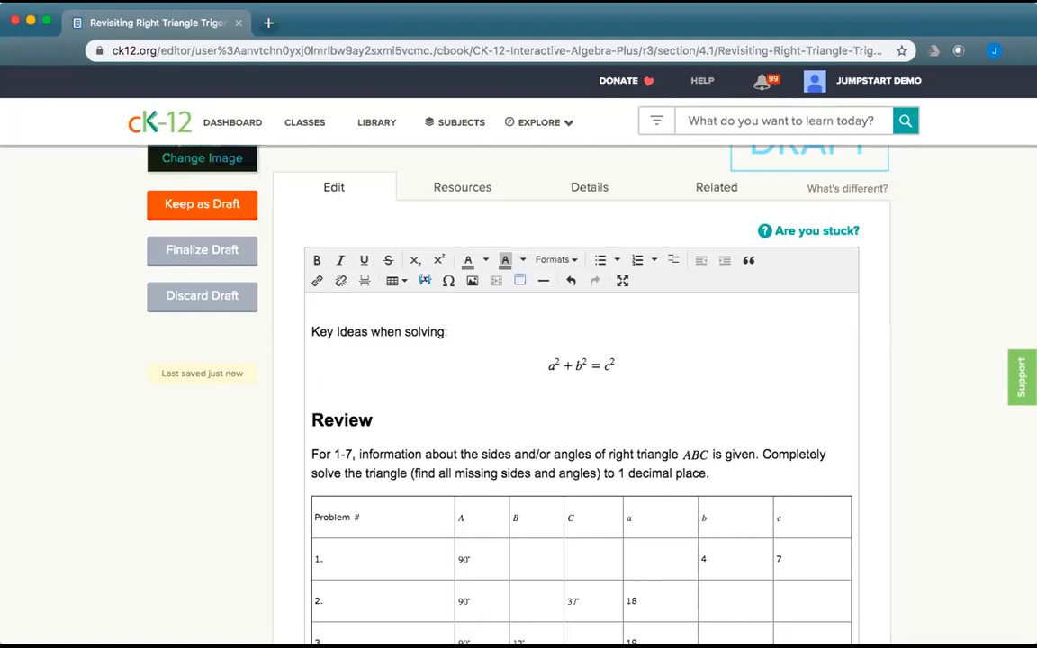
# Enable a caption on the review problems table and enter 'Review Problems' in it.
pyautogui.click(410, 516)
pyautogui.click(392, 281)
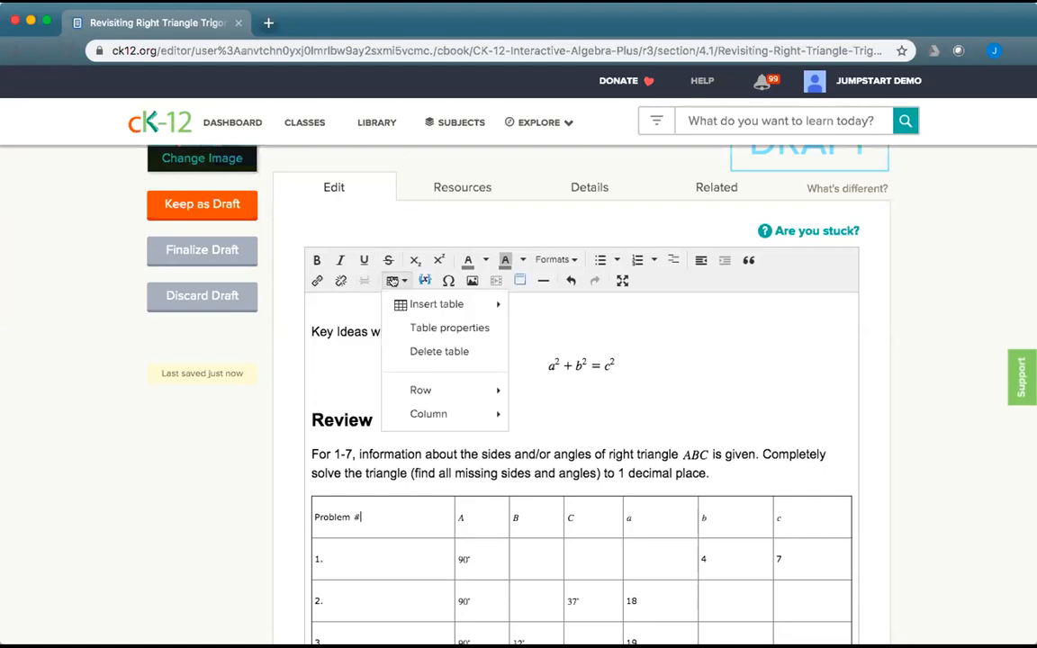
pyautogui.click(427, 329)
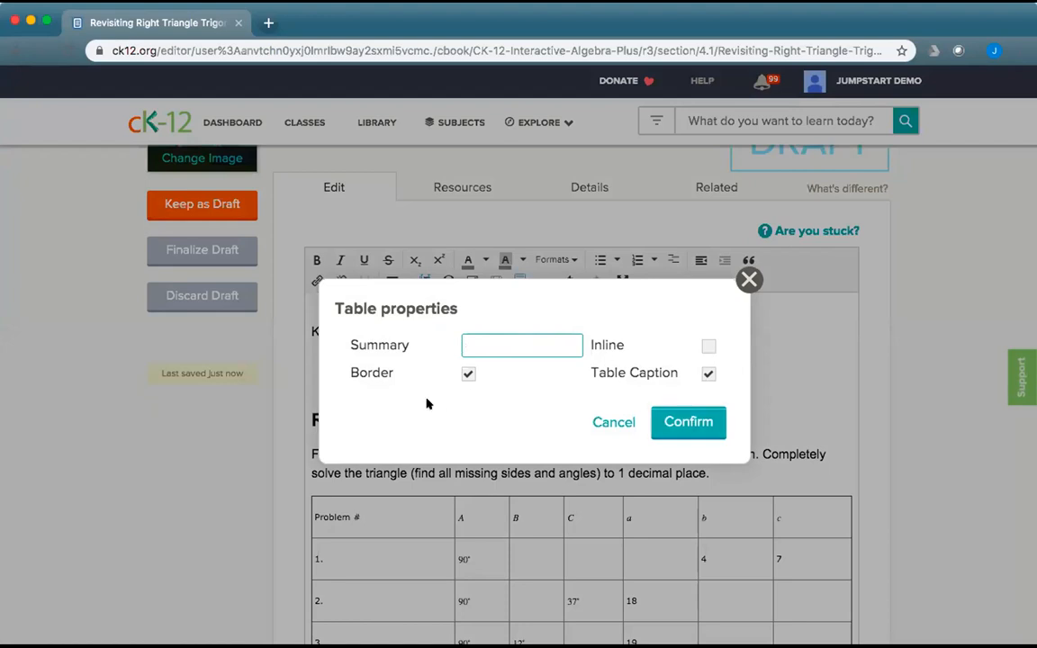
pyautogui.click(684, 421)
pyautogui.click(488, 502)
pyautogui.write('Review ')
pyautogui.write('Probl')
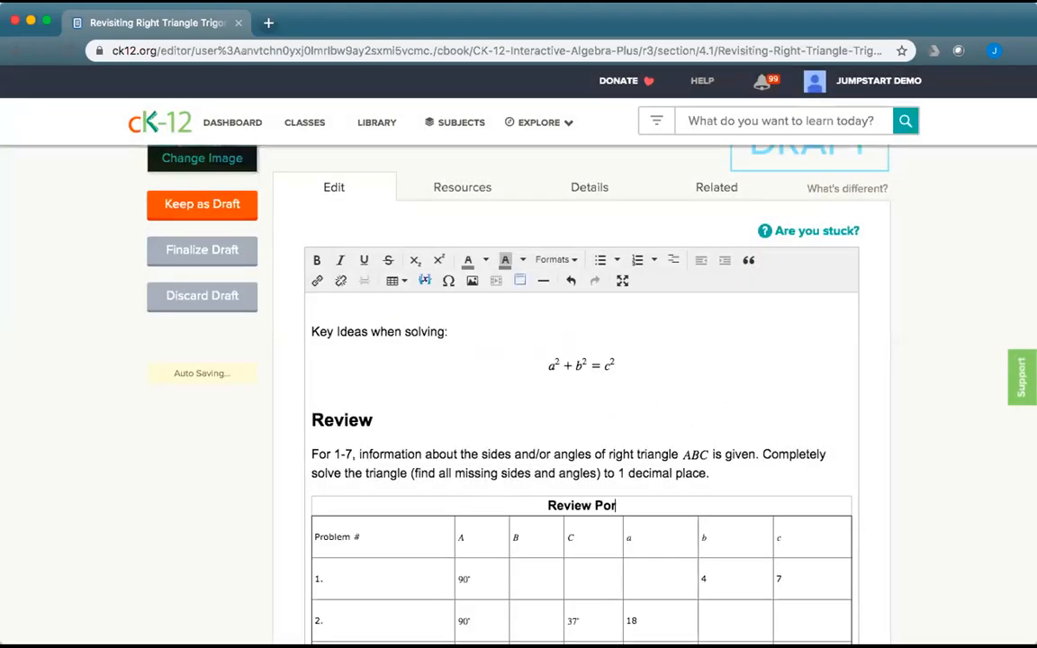
pyautogui.press('BackSpace')
pyautogui.press('BackSpace')
pyautogui.write('roblems')
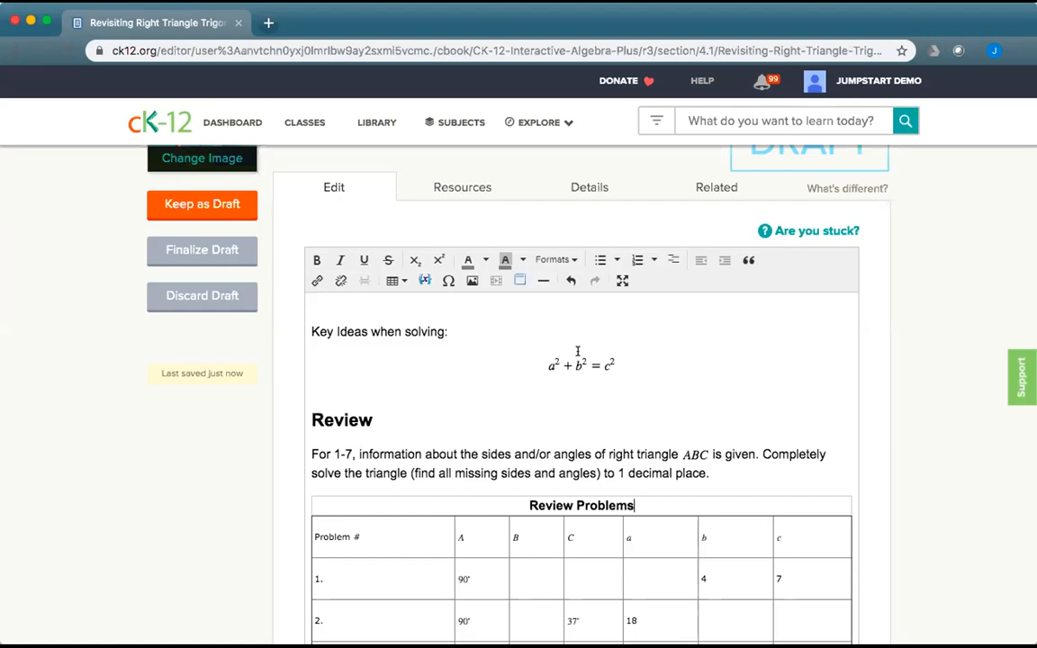
# Insert an element box titled 'Pythagorean Theorem' on a new line below 'Key Ideas when solving:'.
pyautogui.click(493, 335)
pyautogui.press('Return')
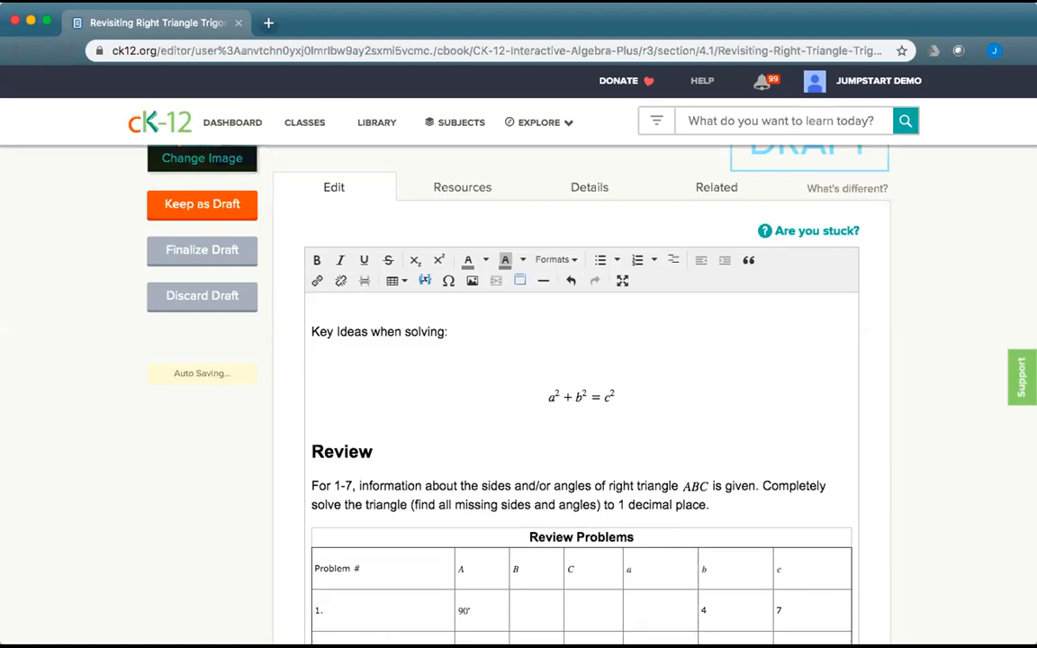
pyautogui.click(518, 281)
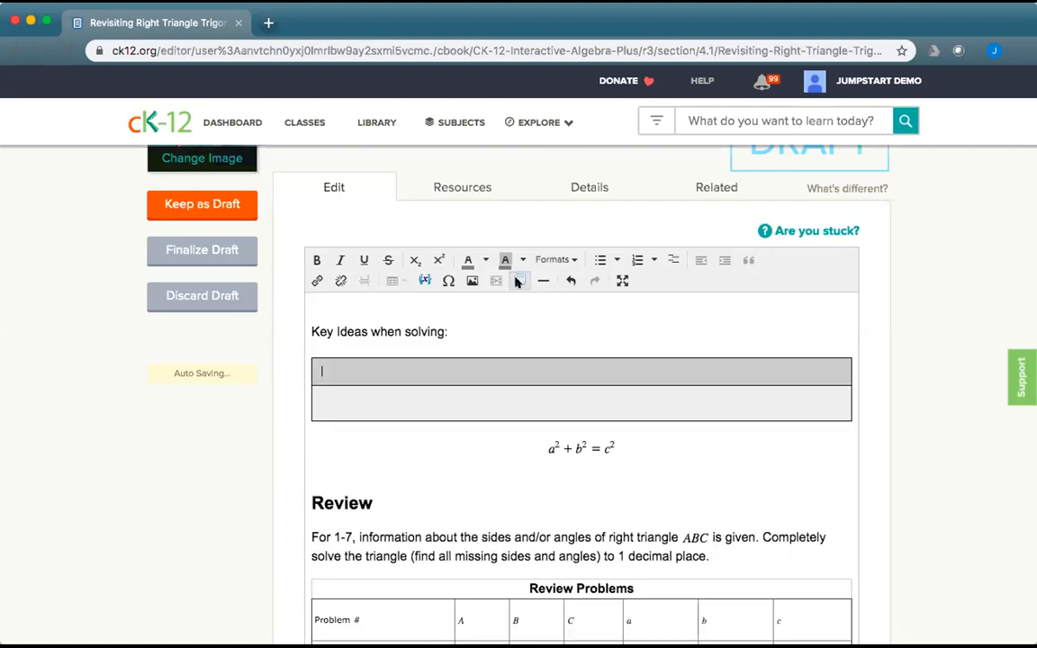
pyautogui.write('Pythagorean Theorem')
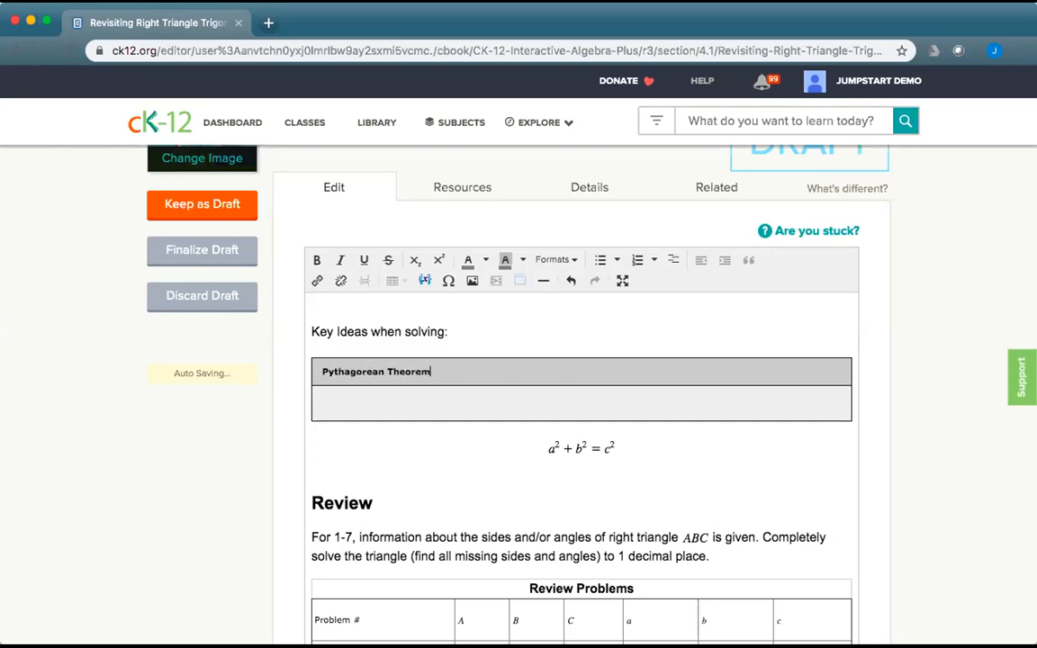
# Delete the a²+b²=c² block equation.
pyautogui.click(637, 449)
pyautogui.press('BackSpace')
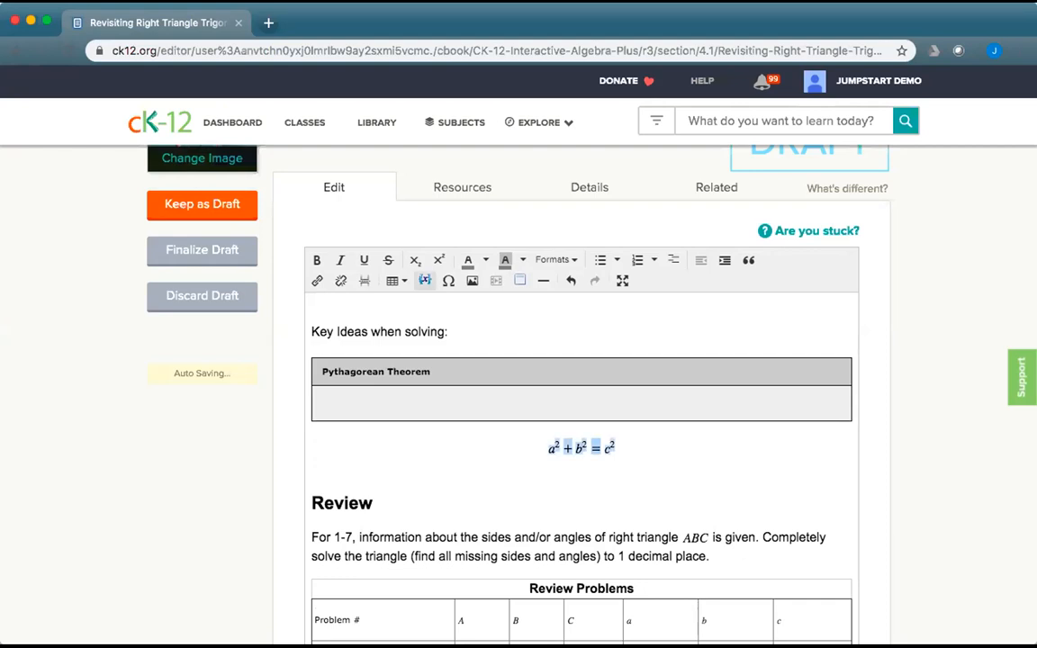
pyautogui.press('BackSpace')
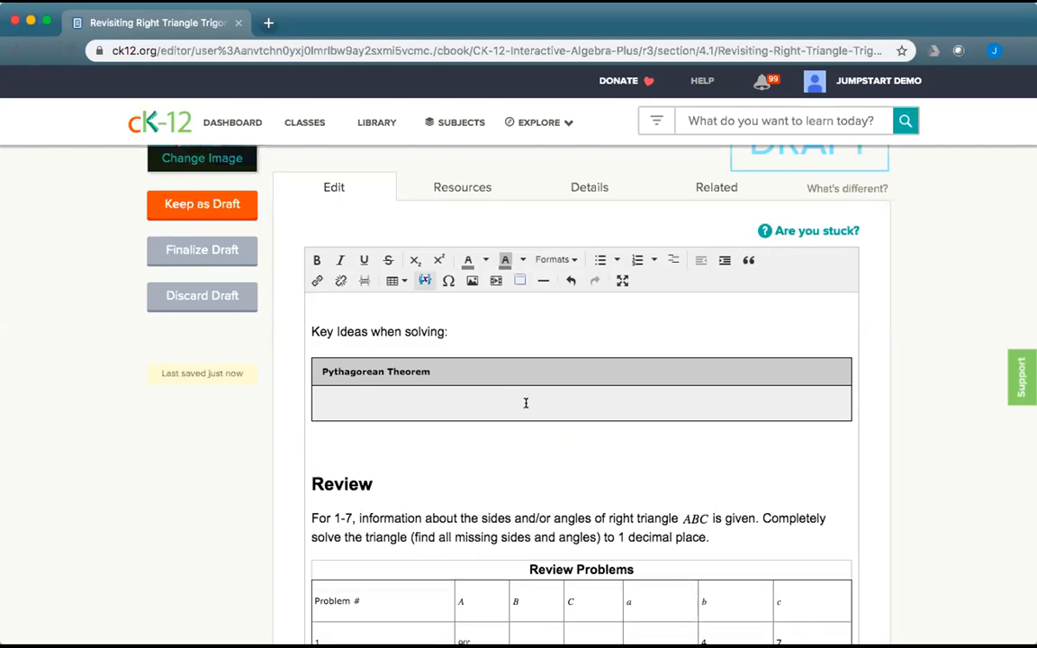
# Insert a definition list defining Trigonometric Ratio as relating an angle to a ratio of two right-triangle sides.
pyautogui.click(670, 260)
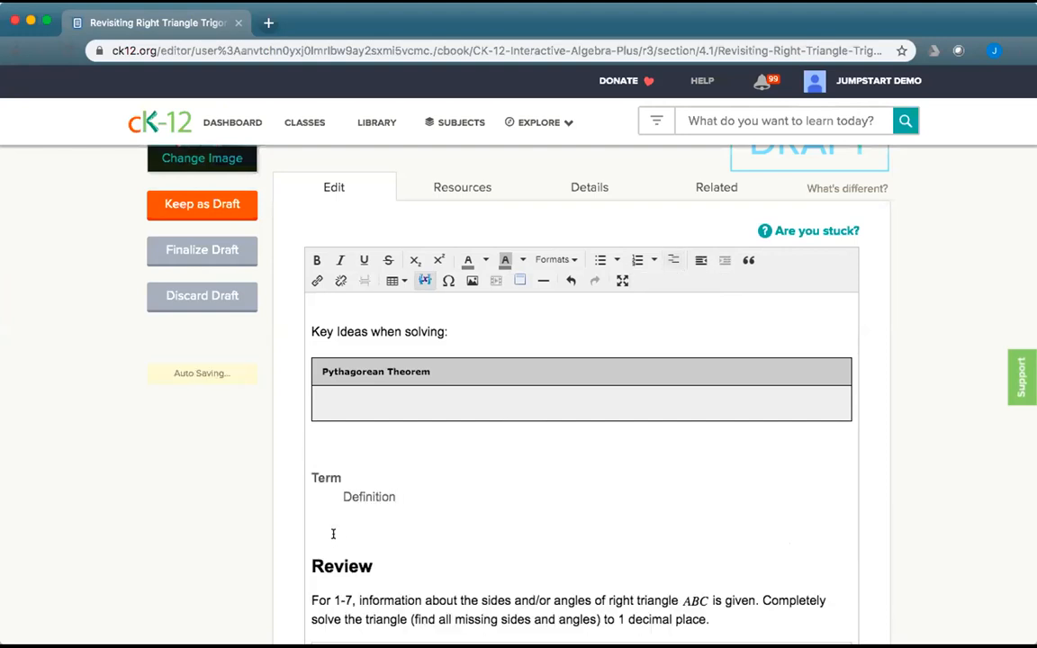
pyautogui.moveTo(340, 478); pyautogui.dragTo(311, 477)
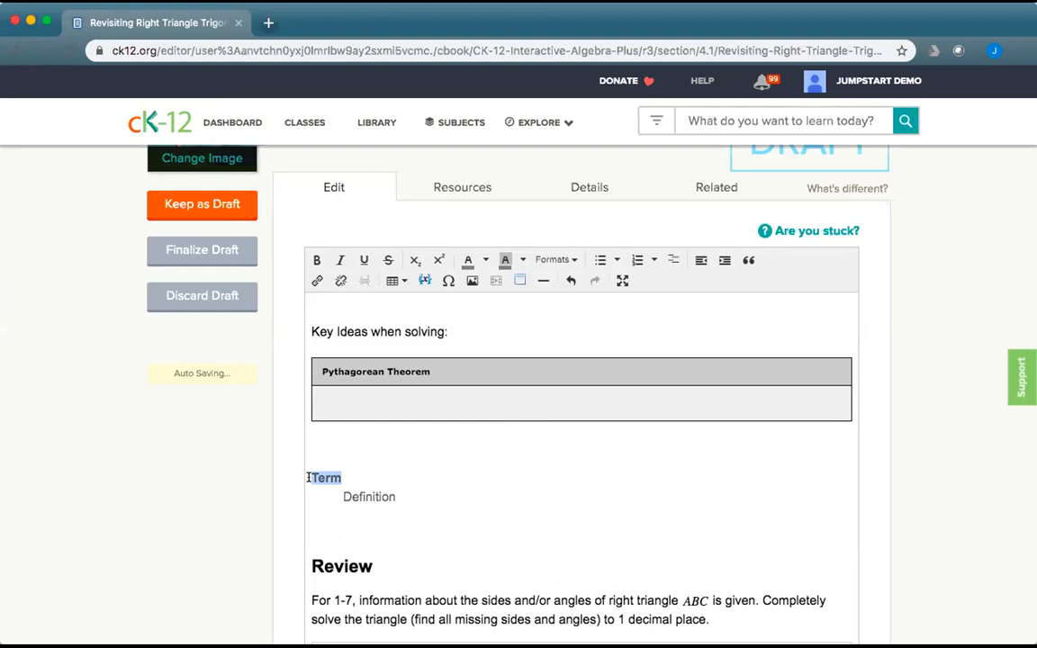
pyautogui.write('Trig')
pyautogui.press('BackSpace')
pyautogui.press('BackSpace')
pyautogui.write('igonometric Ration')
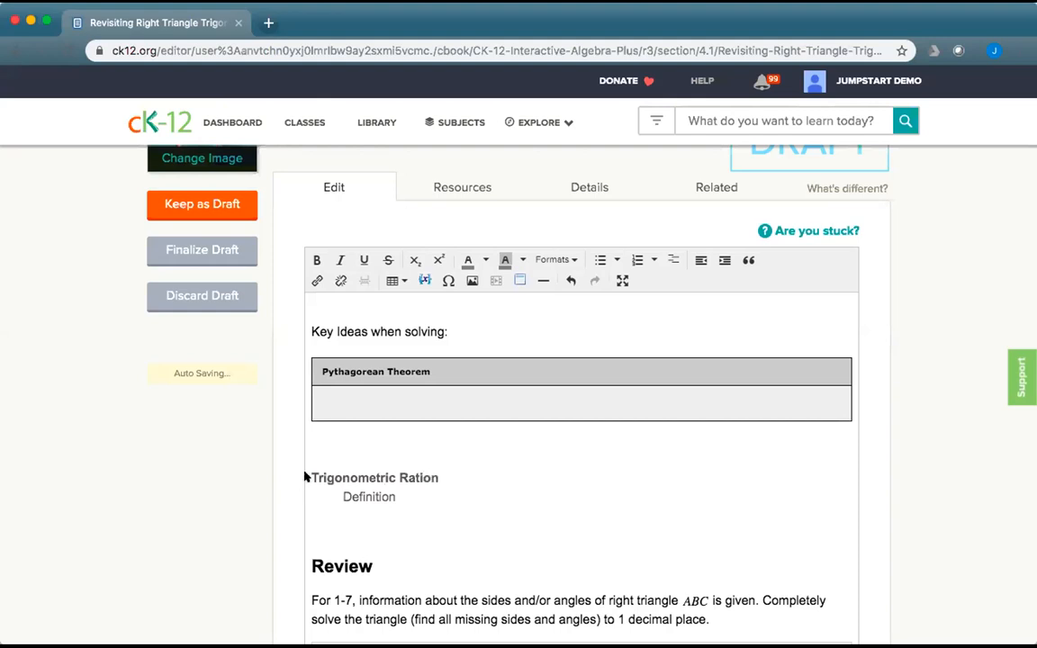
pyautogui.press('BackSpace')
pyautogui.moveTo(395, 496); pyautogui.dragTo(342, 495)
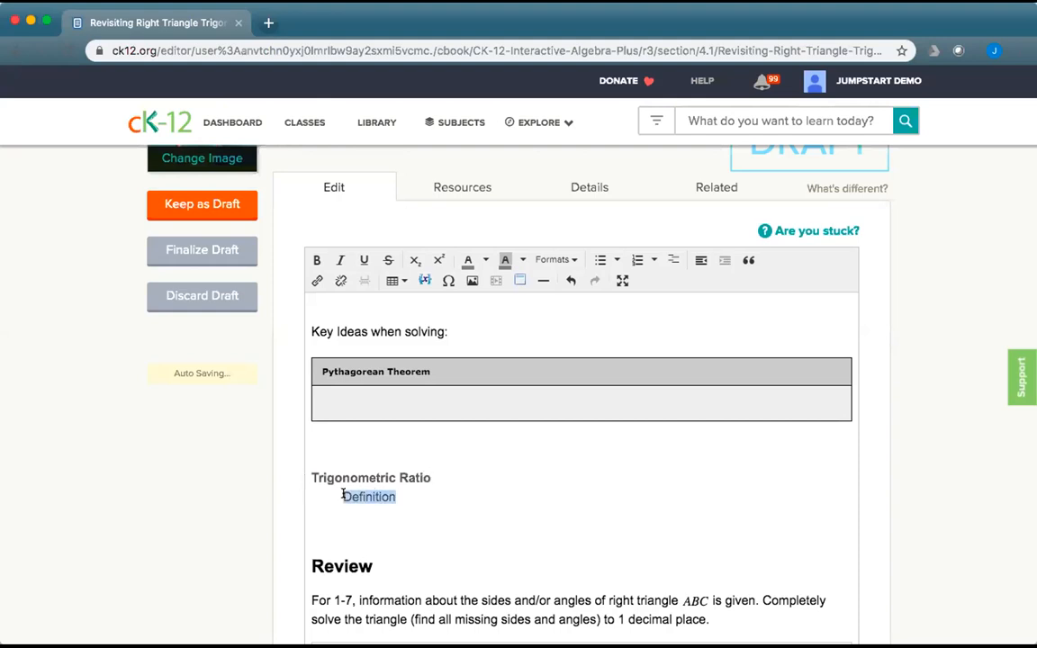
pyautogui.write('relates to')
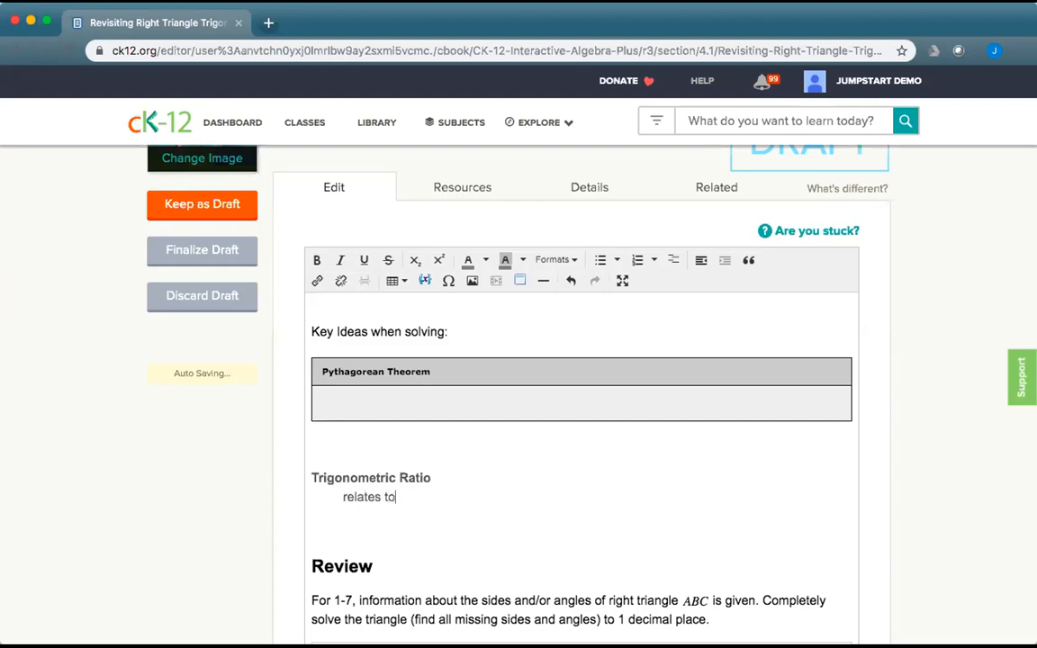
pyautogui.press('BackSpace')
pyautogui.press('BackSpace')
pyautogui.write('angle to a ratio of two sides of a right triangle.')
# Add the term Hypotenuse defined as 'side opposite...', then a new empty Term/Definition entry.
pyautogui.press('Return')
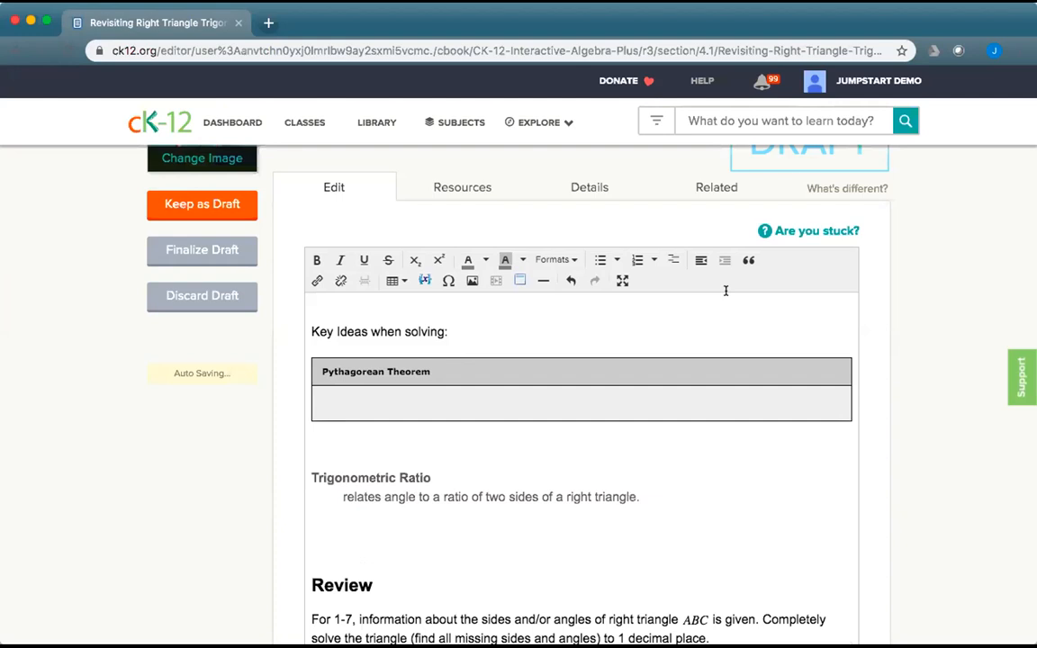
pyautogui.click(701, 260)
pyautogui.write('Hypotenuse')
pyautogui.press('Return')
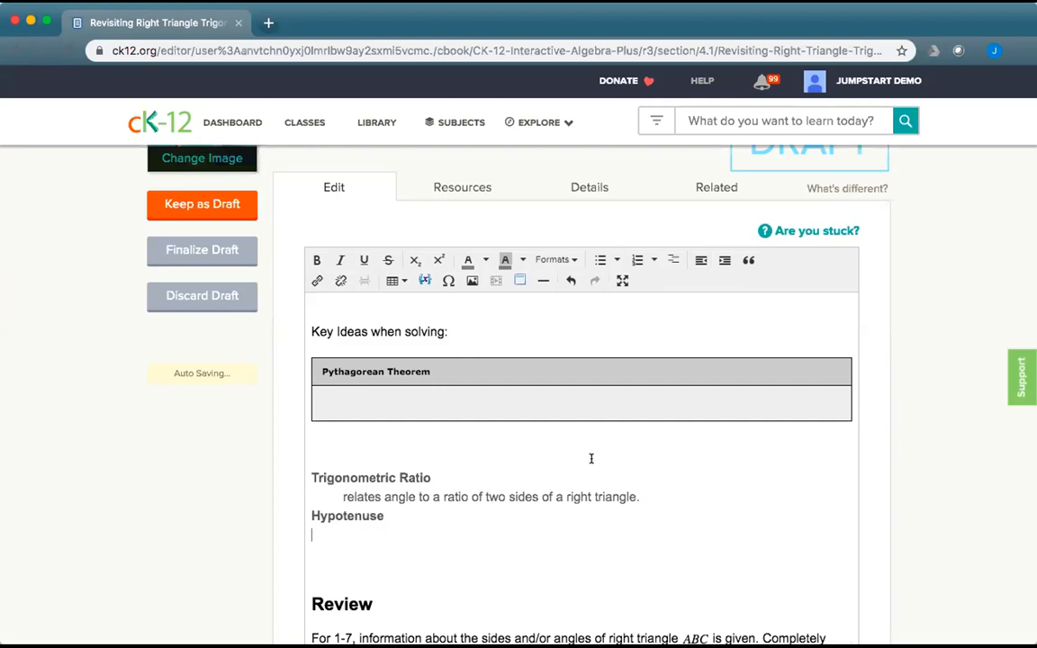
pyautogui.click(723, 261)
pyautogui.write('side opposite...')
pyautogui.press('Return')
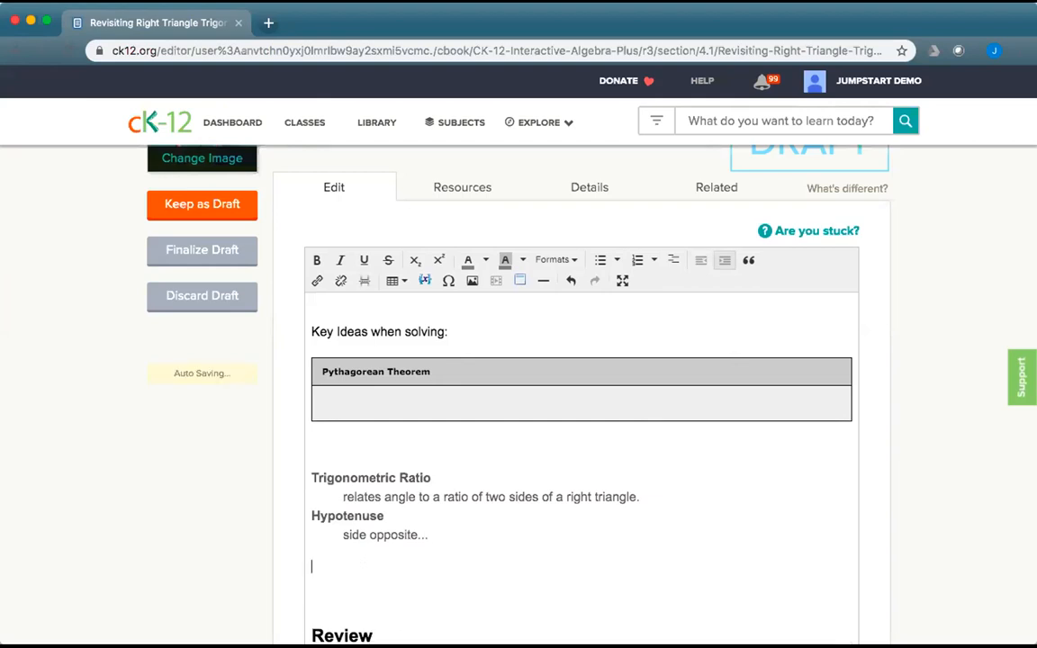
pyautogui.click(673, 259)
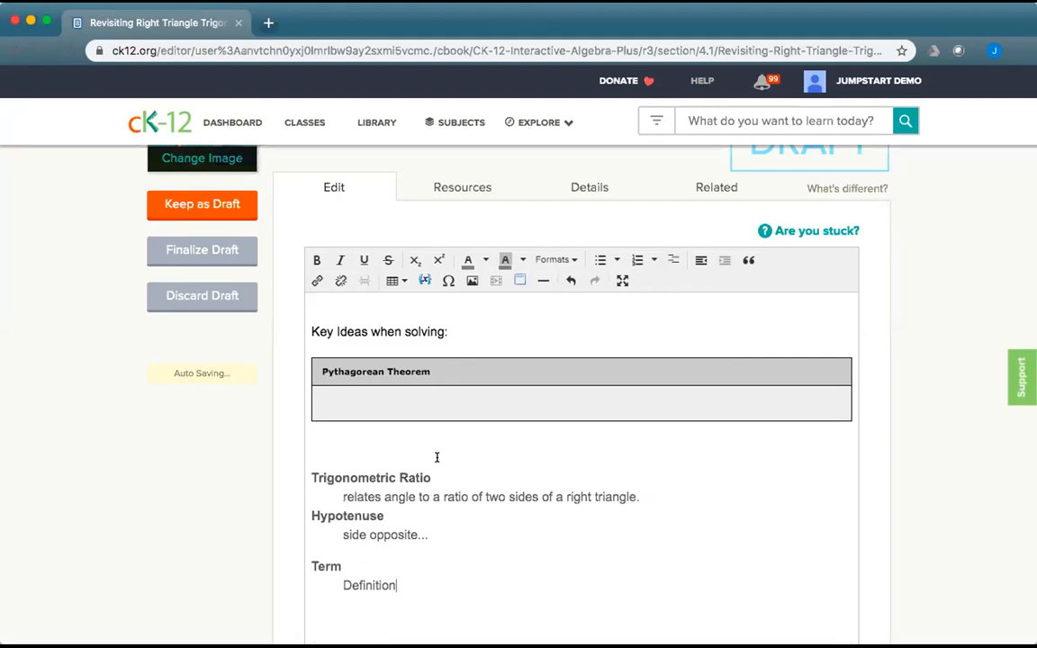
# Delete the red-triangle Trigonometric Ratios card from Lesson 4.1's related modalities, then resume editing the lesson text.
pyautogui.click(621, 282)
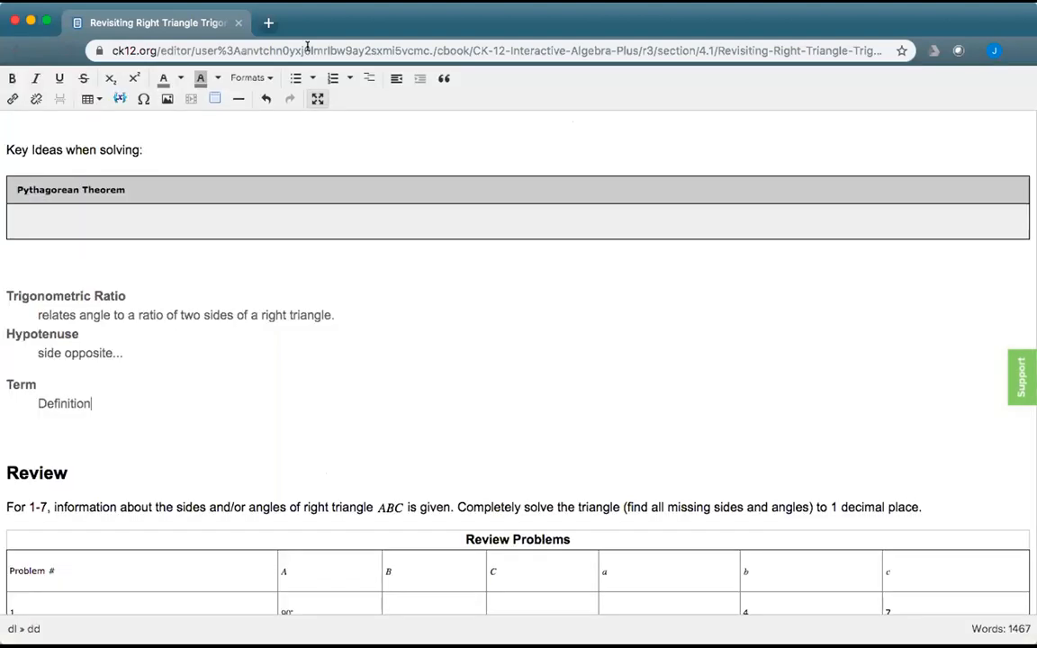
pyautogui.click(317, 99)
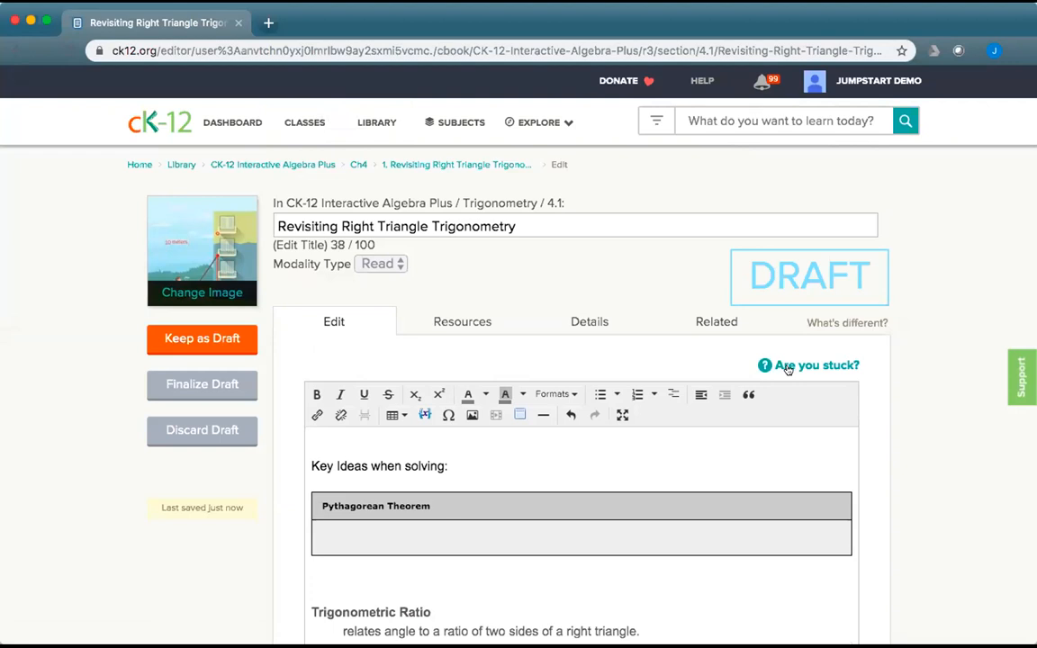
pyautogui.click(718, 319)
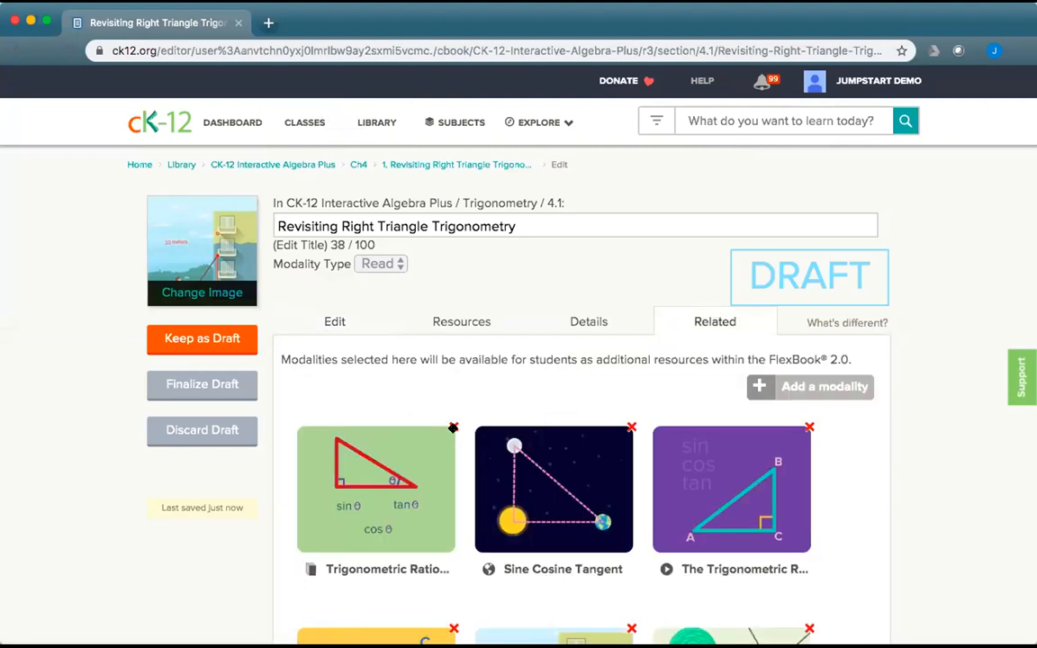
pyautogui.click(453, 426)
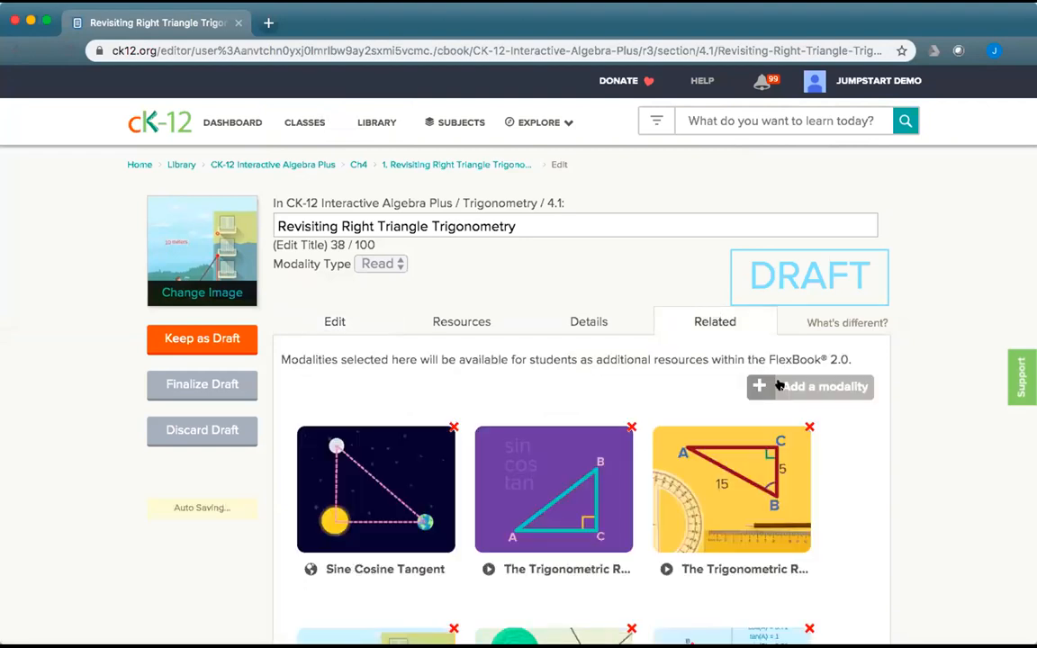
pyautogui.click(330, 321)
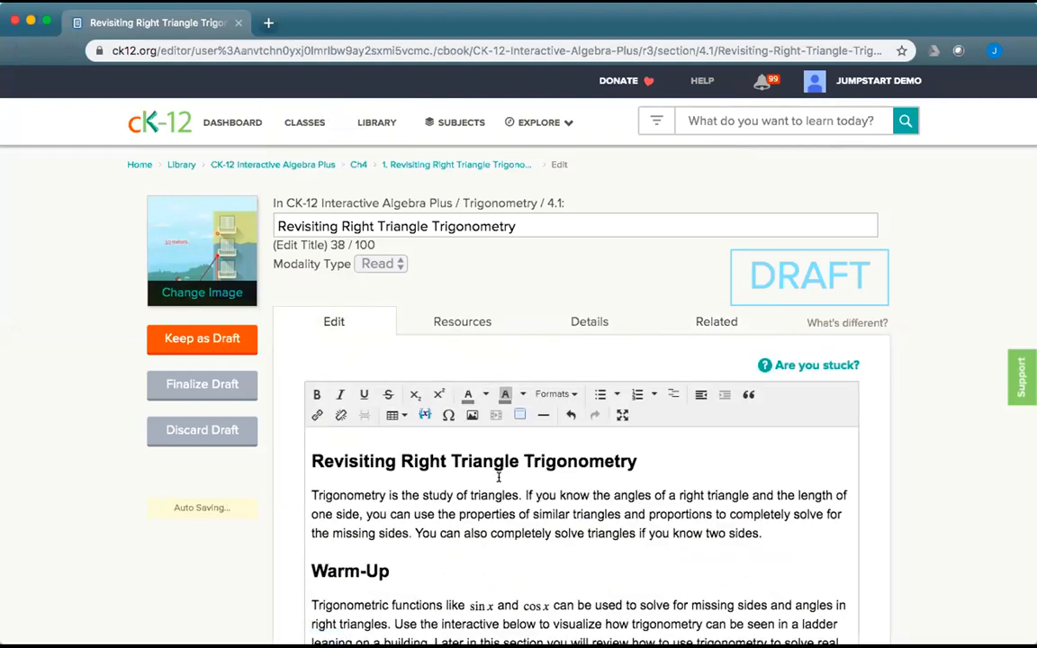
pyautogui.scroll(-3, 498, 477)
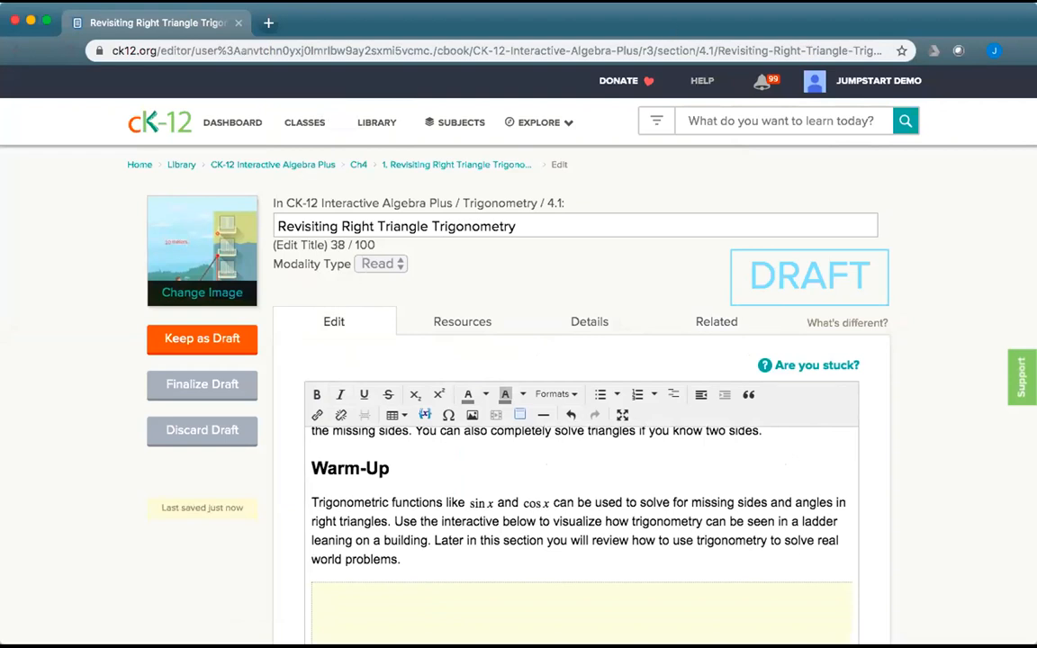
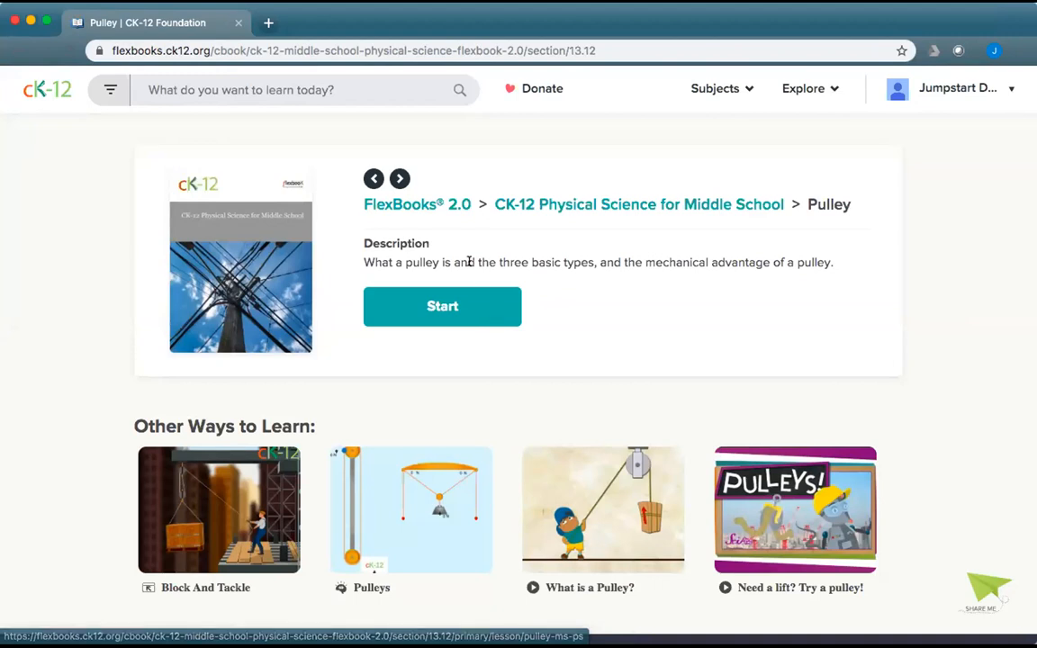
# Go to the CK-12 Physical Science for Middle School book page and show its Choose options.
pyautogui.click(558, 206)
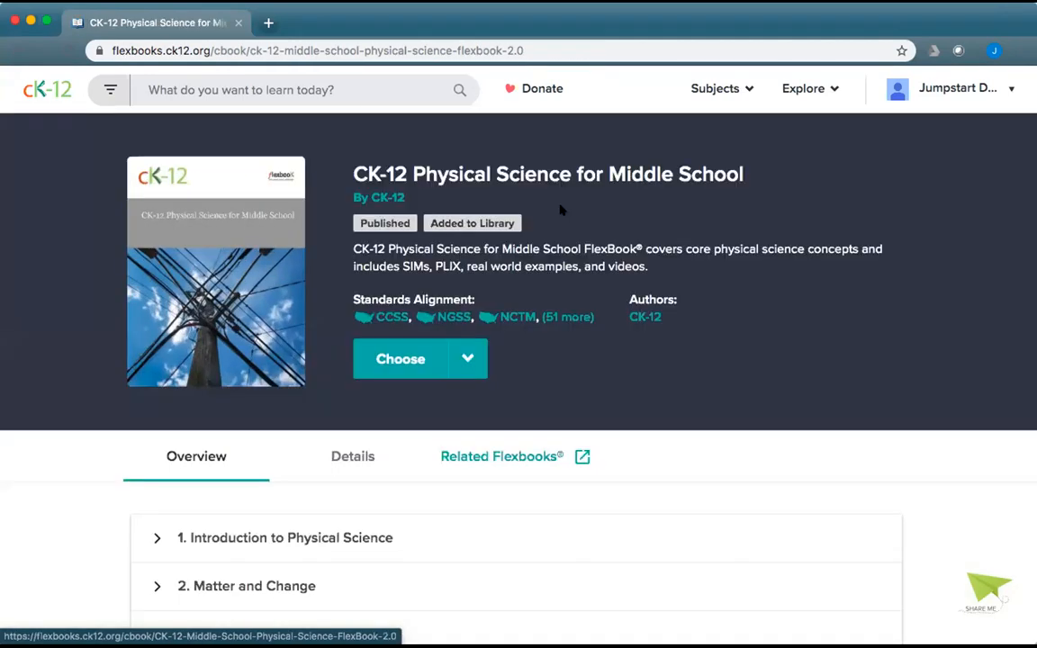
pyautogui.click(466, 359)
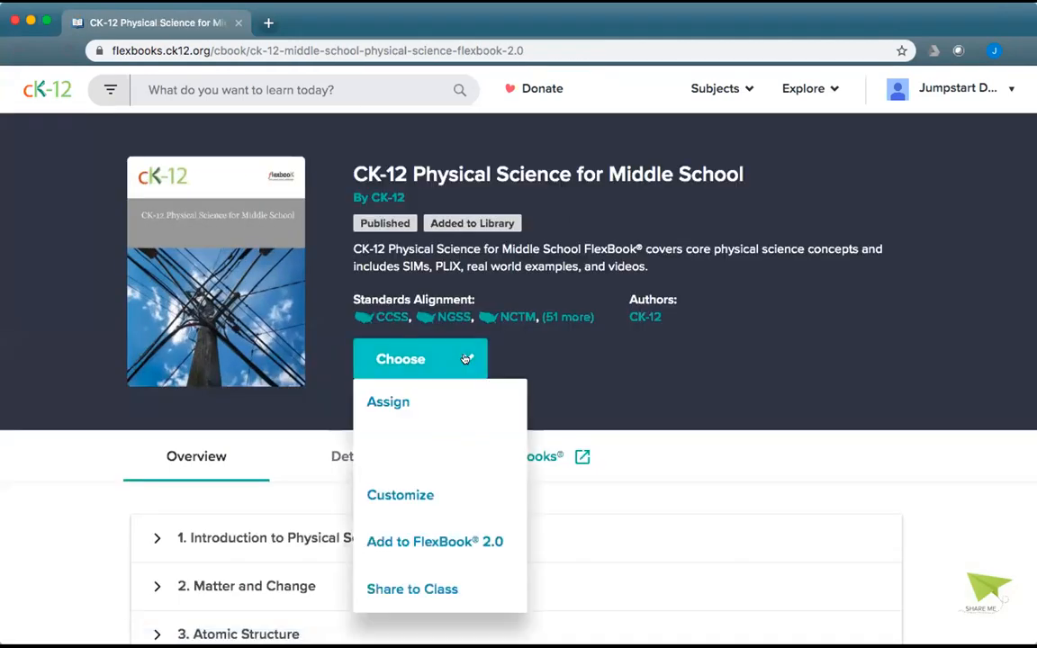
# Customize the book, retitling the copy 'CK-12 Physical Science for Demo in Oct'.
pyautogui.click(424, 483)
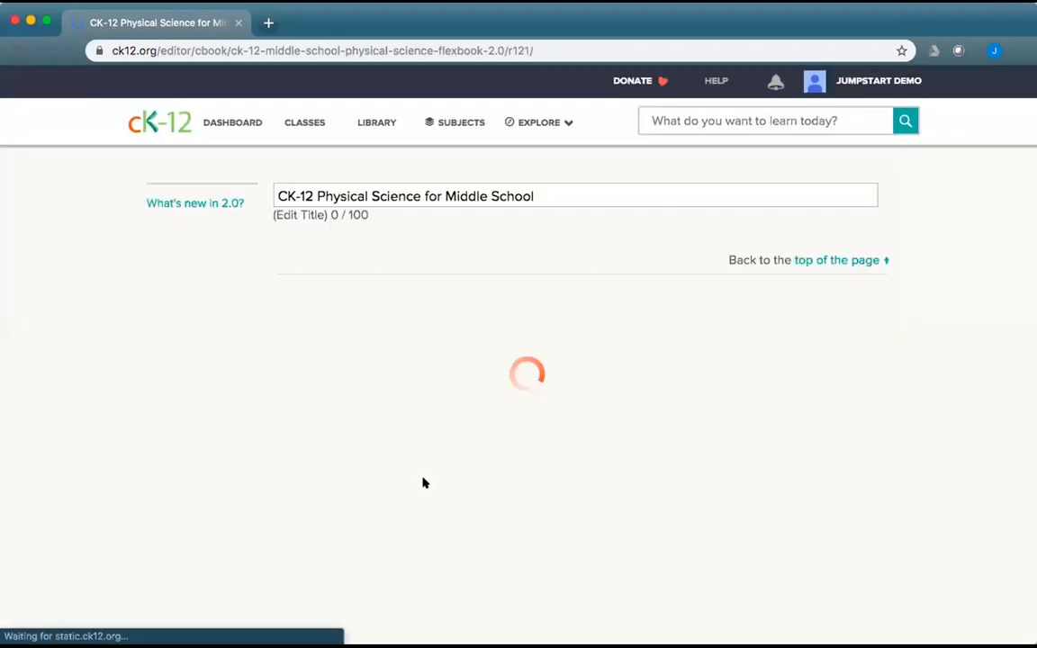
pyautogui.moveTo(551, 202); pyautogui.dragTo(444, 204)
pyautogui.write('Demo ')
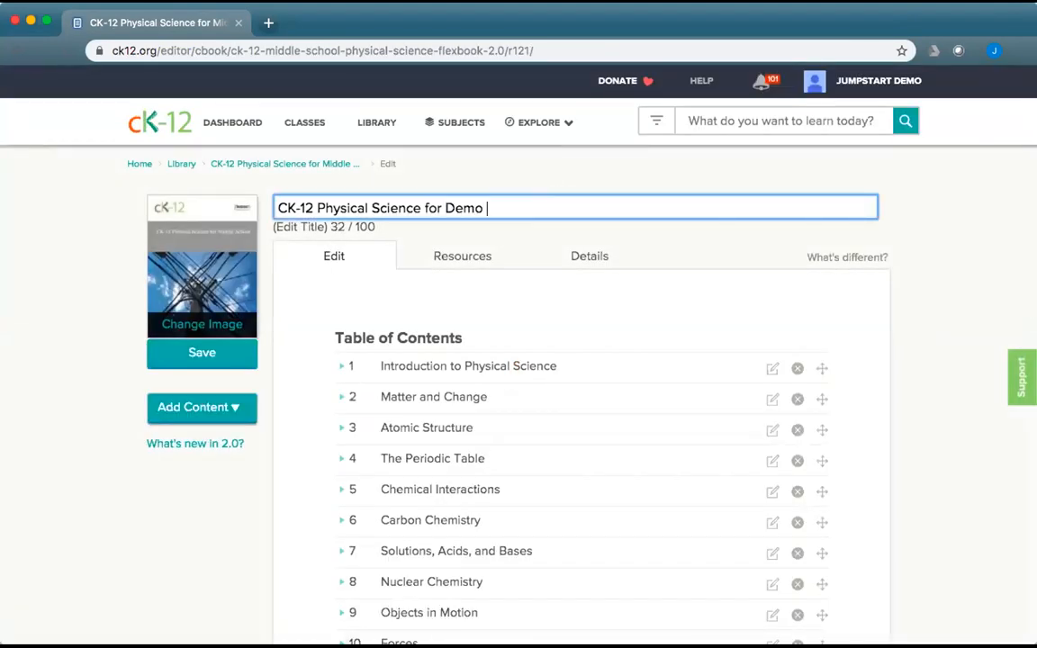
pyautogui.write('in Oct')
# Expand chapter 13 Work and Machines and save the copy with section 13.12 Pulley open for editing.
pyautogui.scroll(-3, 510, 453)
pyautogui.scroll(-2, 512, 455)
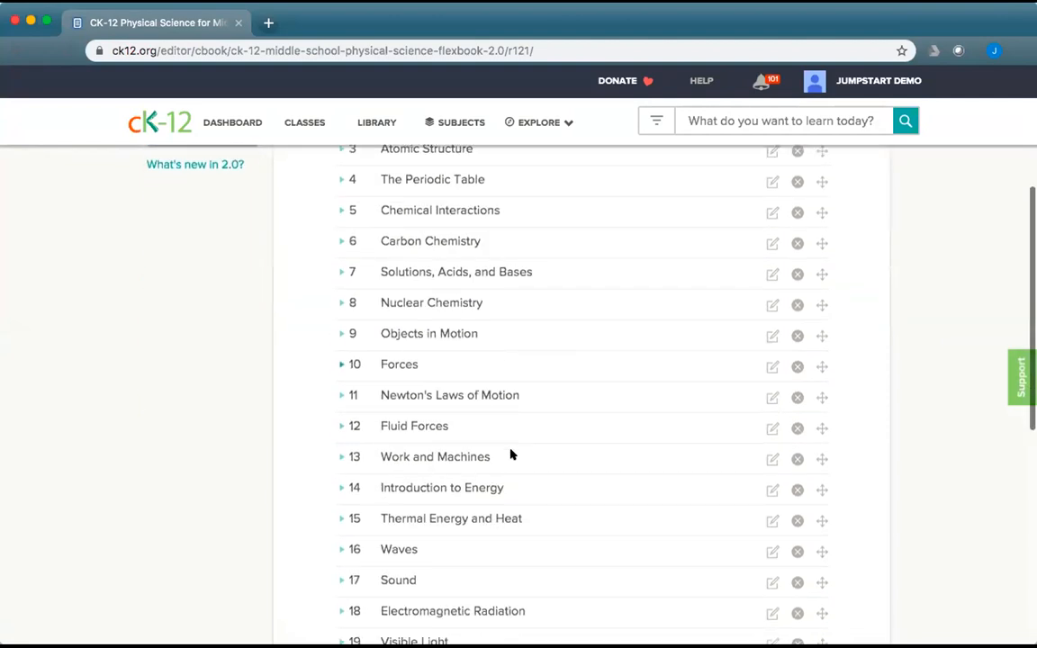
pyautogui.click(340, 455)
pyautogui.scroll(-10, 613, 463)
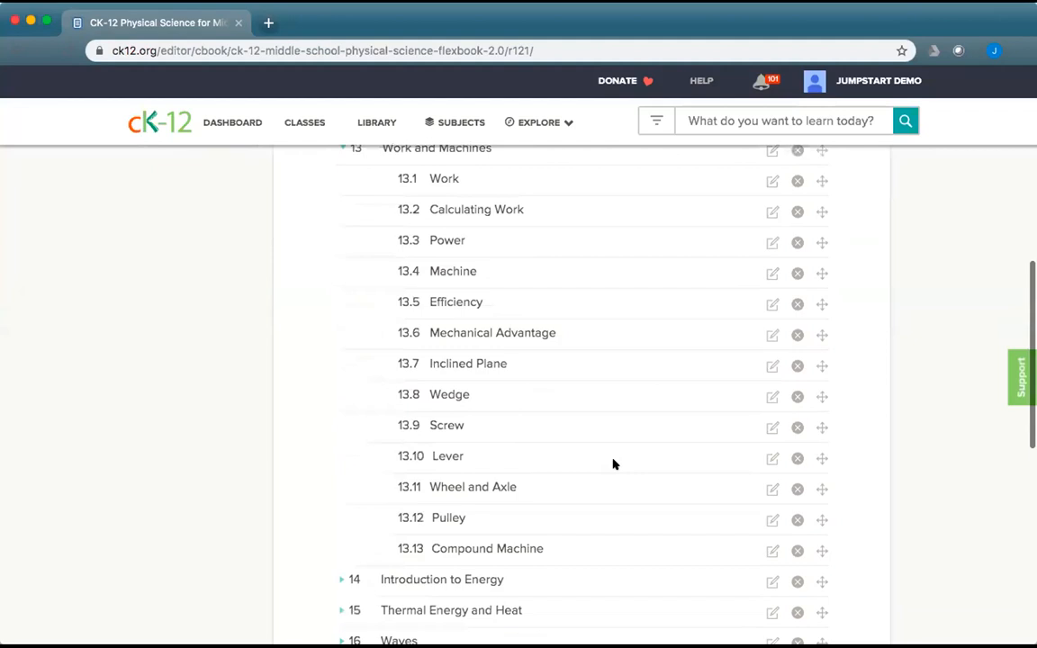
pyautogui.click(770, 404)
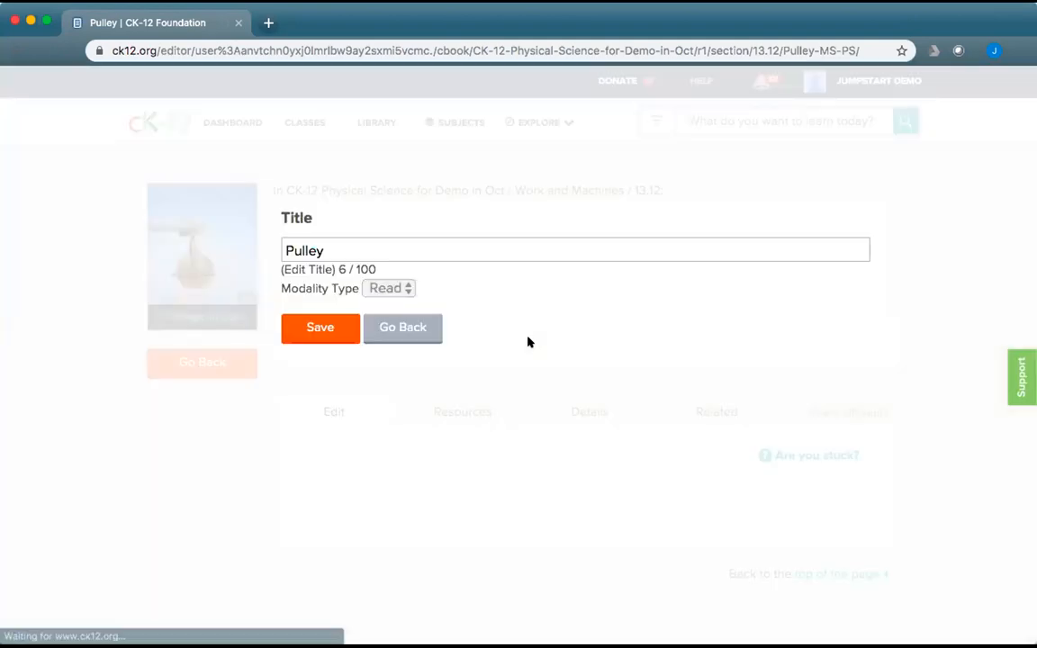
pyautogui.click(311, 328)
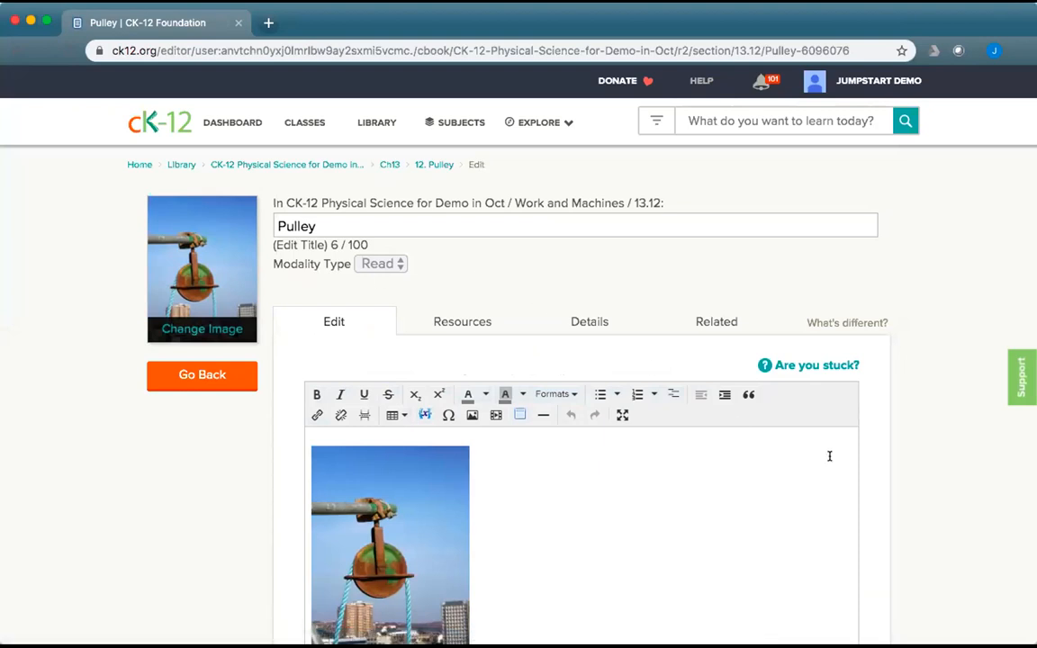
# Click into the Pulley lesson text, then select the rusty pulley-wheel photo at the top.
pyautogui.scroll(-4, 830, 457)
pyautogui.scroll(-2, 907, 480)
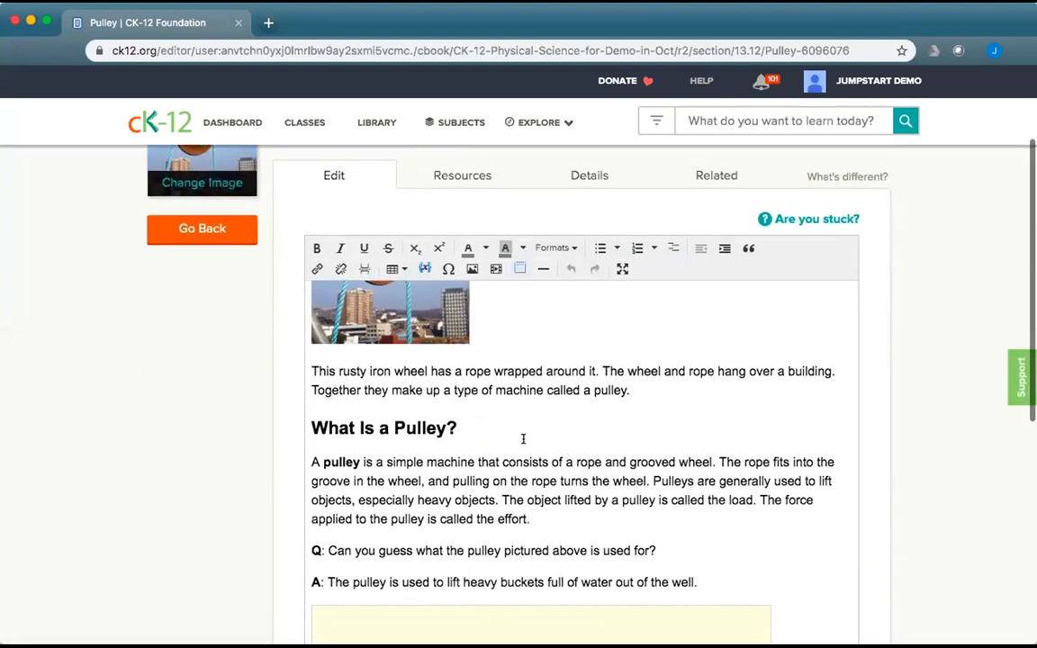
pyautogui.click(447, 427)
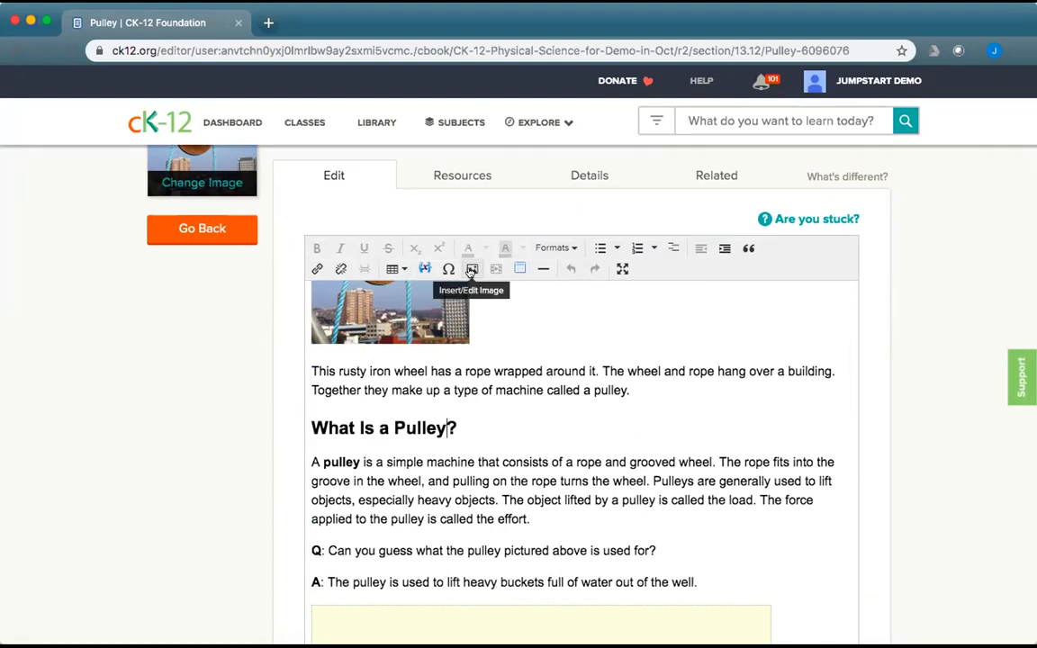
pyautogui.click(498, 366)
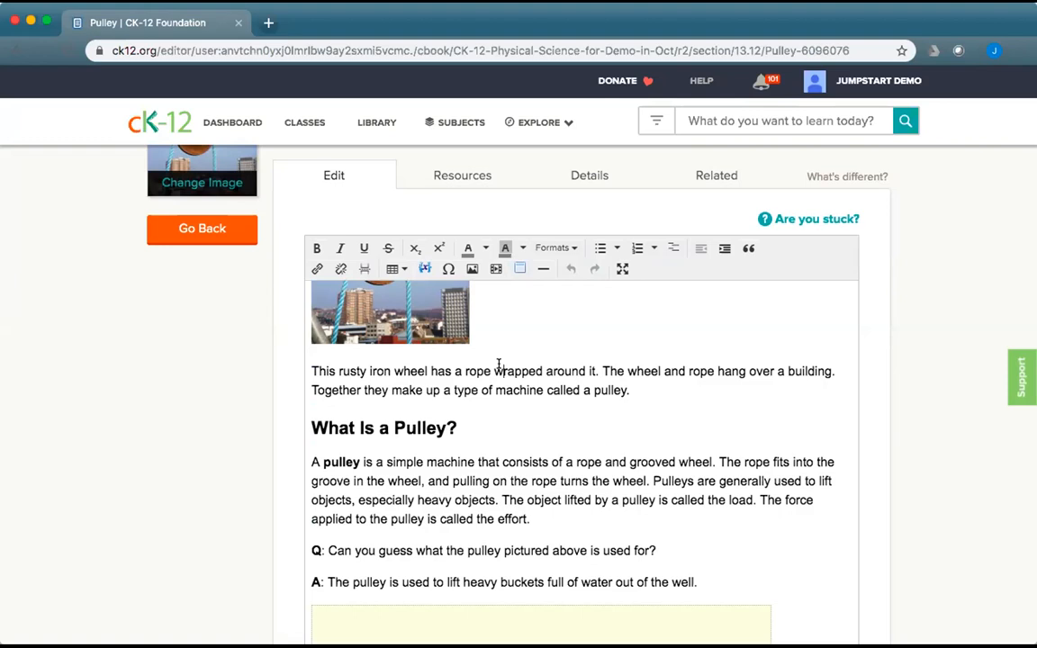
pyautogui.scroll(4, 545, 383)
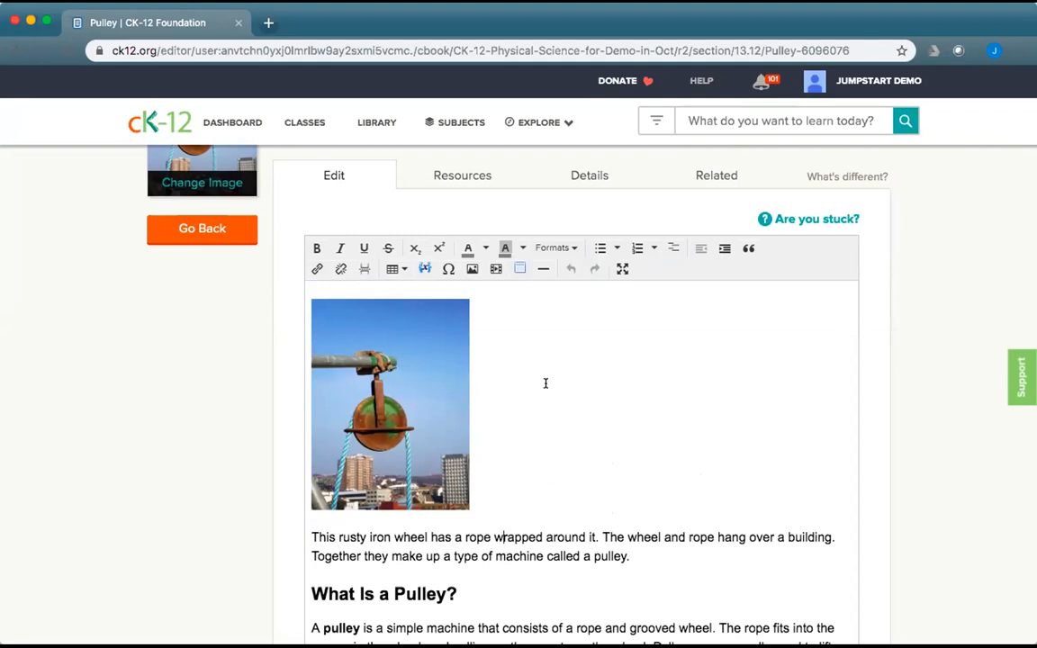
pyautogui.click(362, 365)
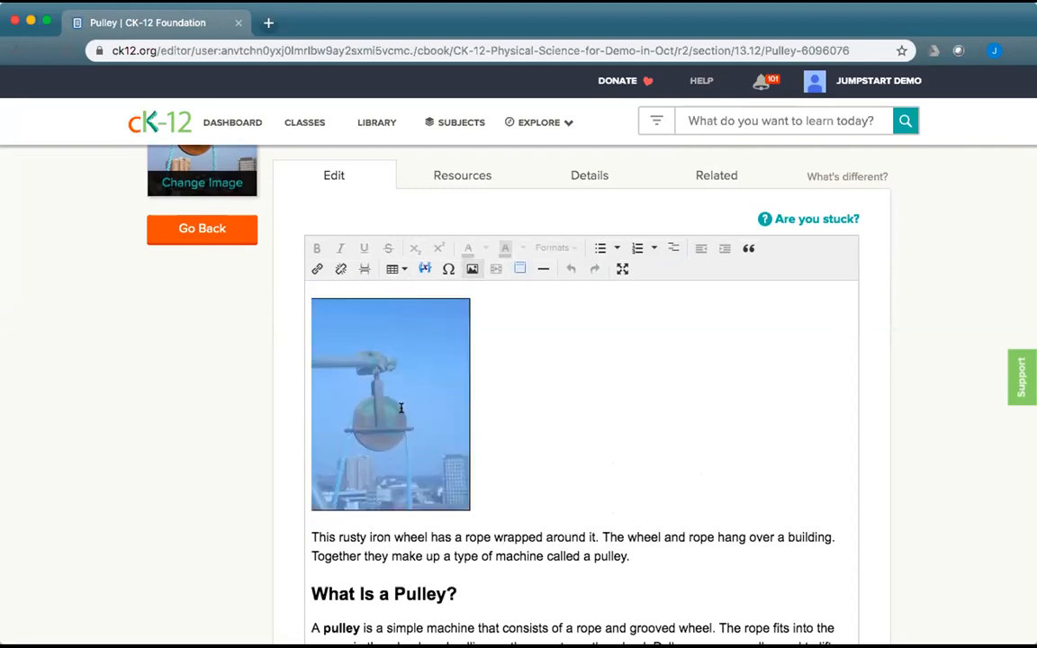
# Review the pulley photo's General and Image Options settings unchanged, then delete the photo.
pyautogui.click(471, 269)
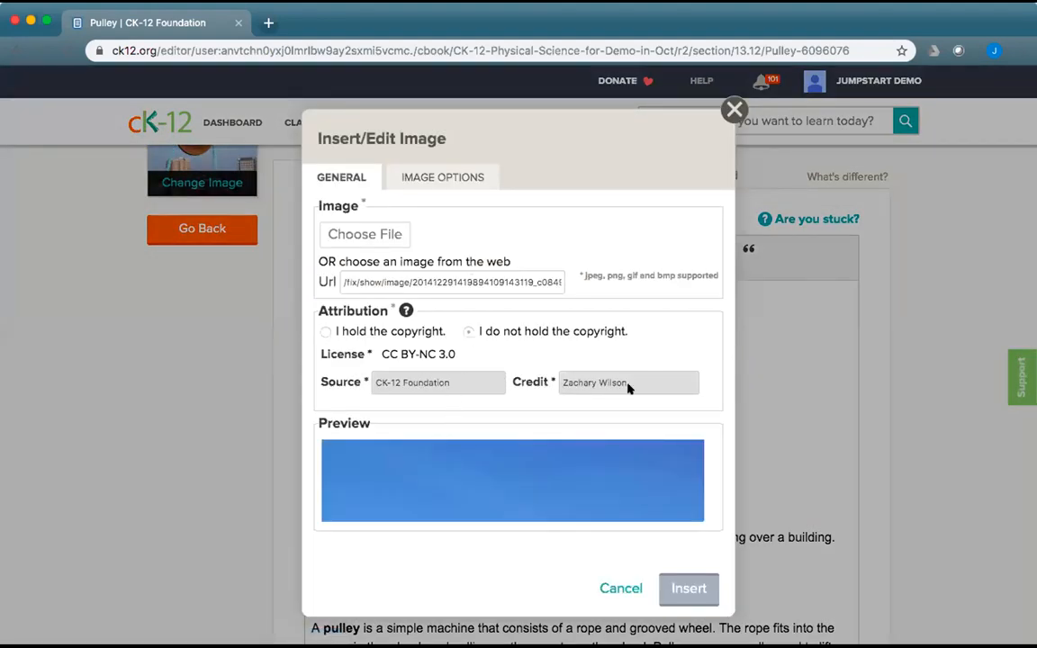
pyautogui.scroll(-3, 642, 396)
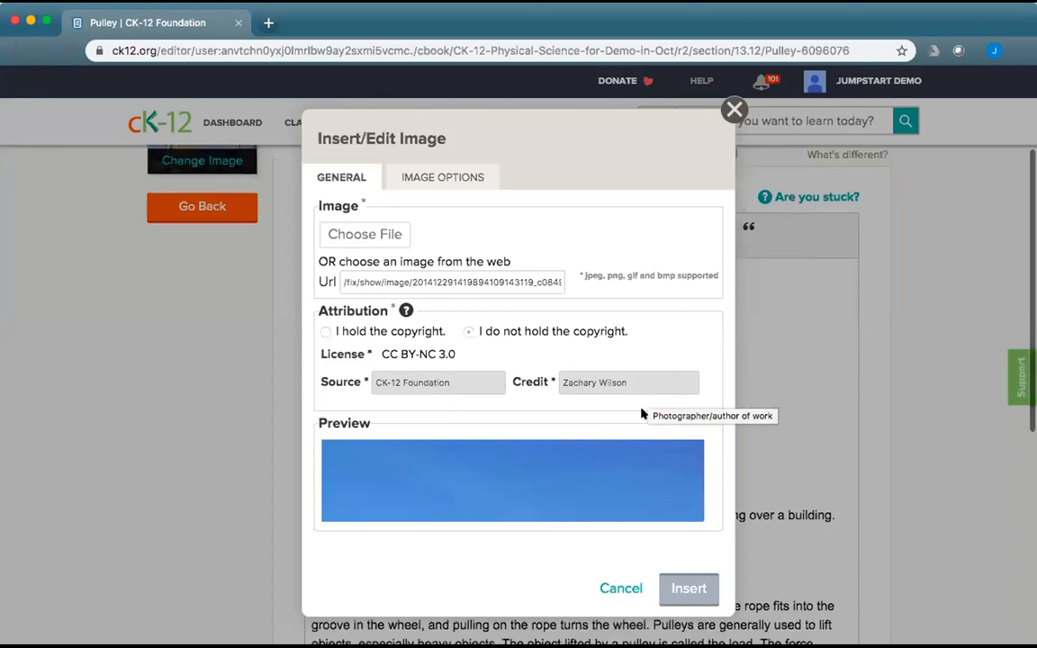
pyautogui.click(431, 180)
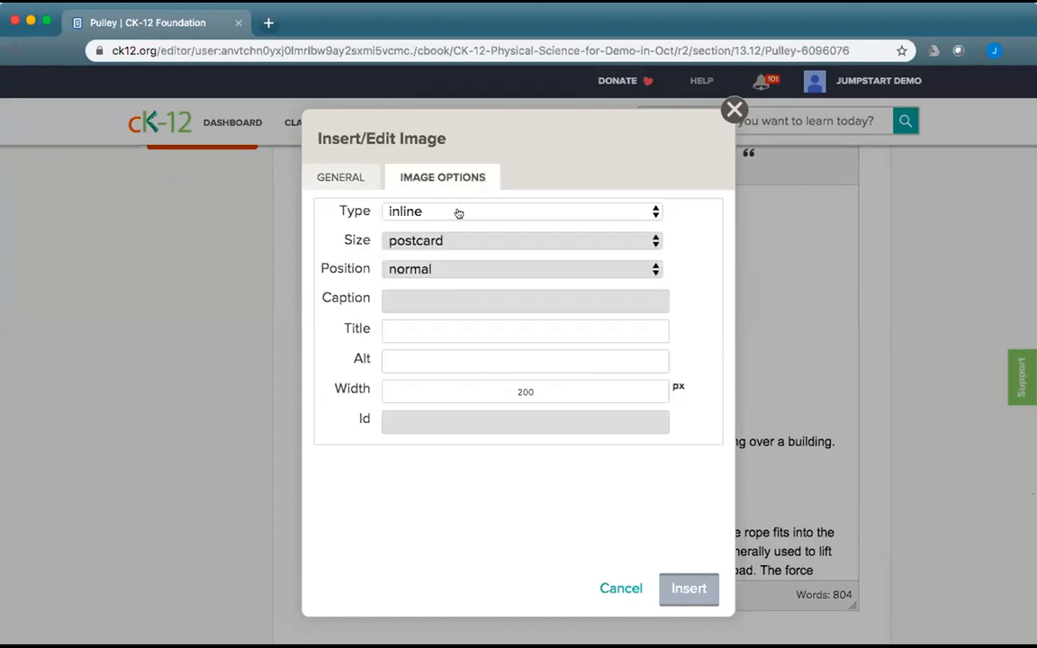
pyautogui.click(614, 587)
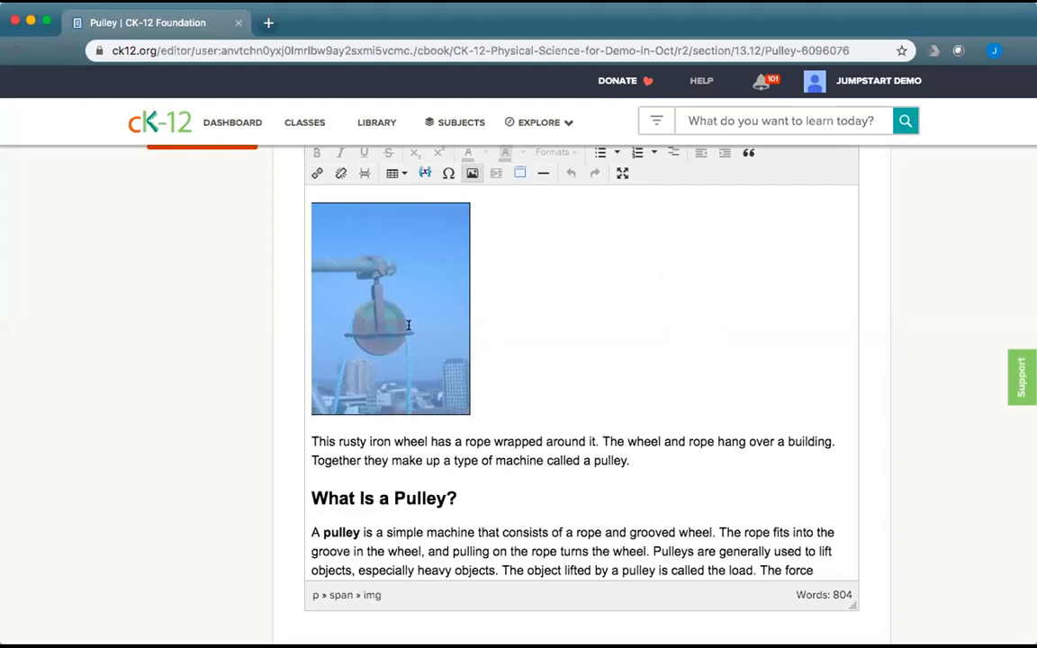
pyautogui.press('BackSpace')
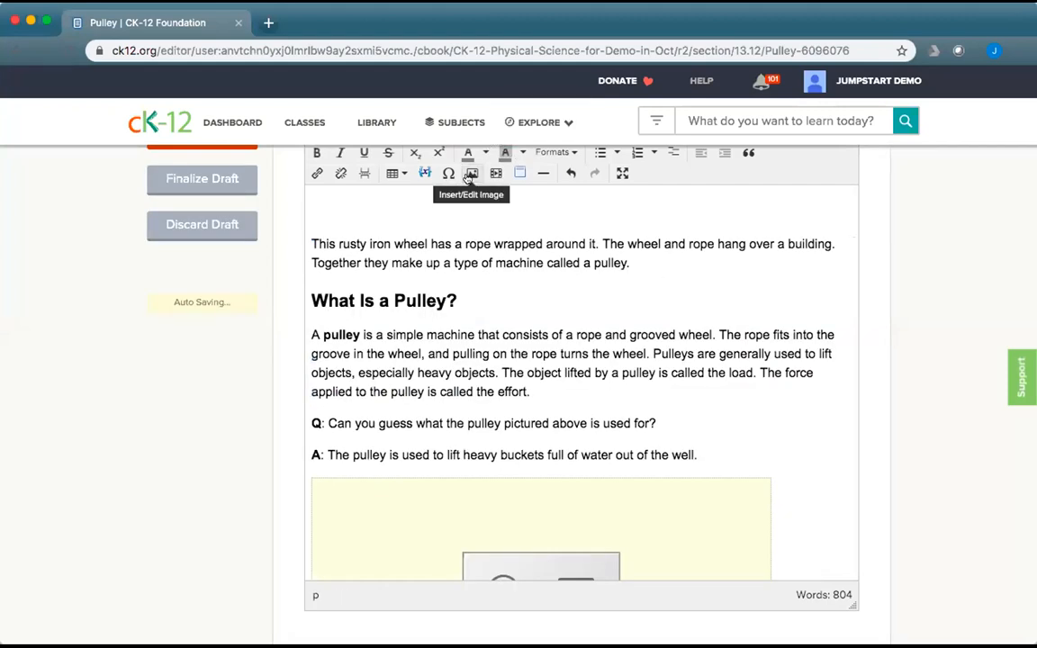
# Upload ZachsPulley.jpg from the Desktop as a new image for the section.
pyautogui.click(469, 174)
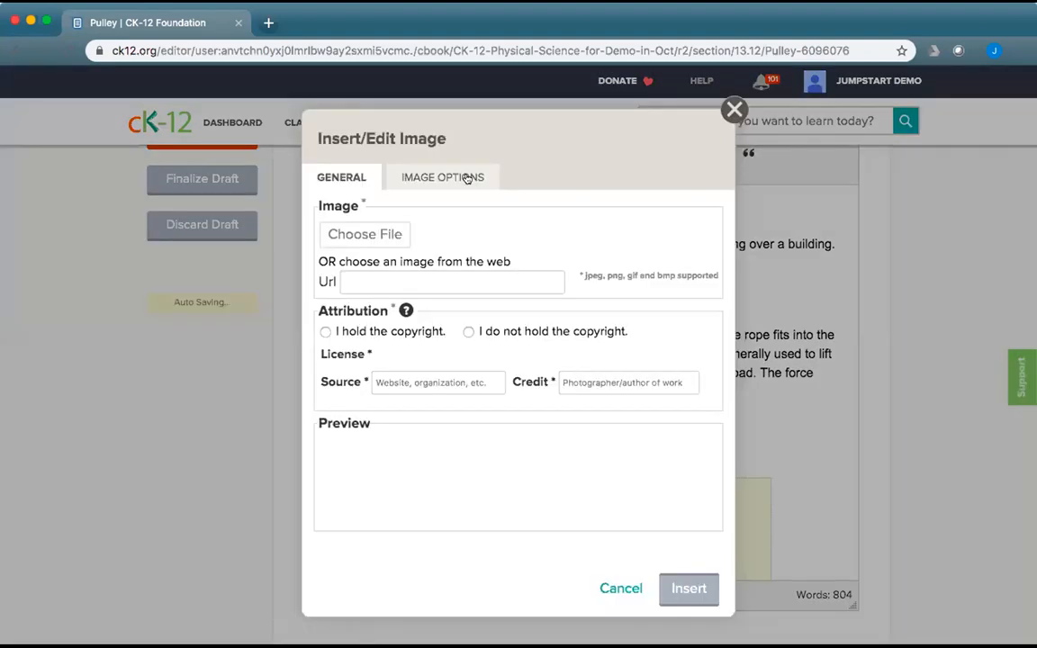
pyautogui.click(364, 234)
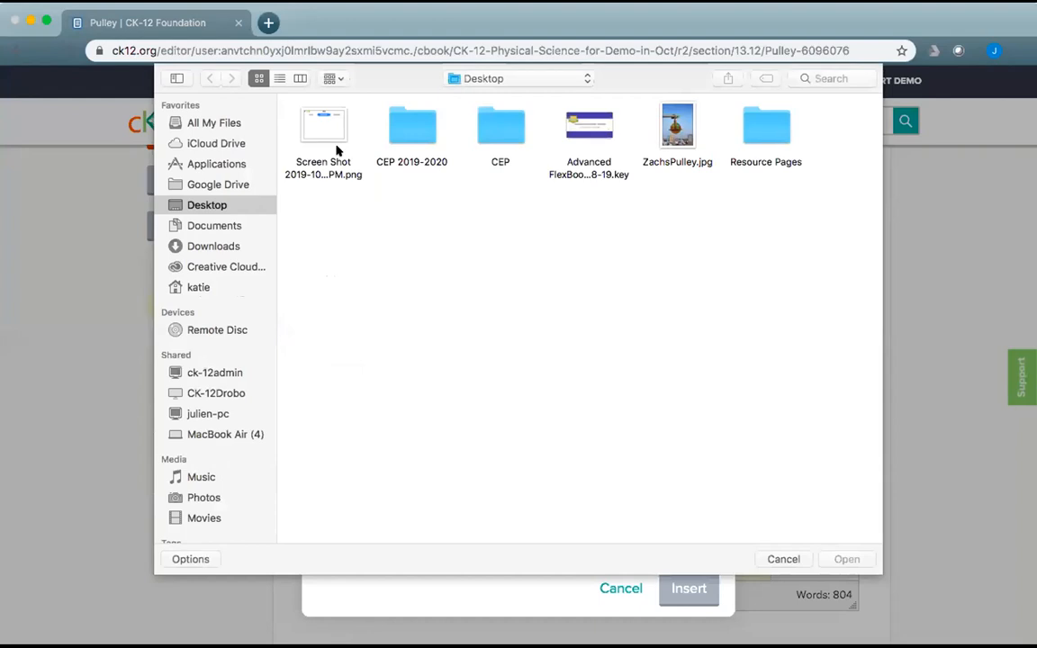
pyautogui.doubleClick(677, 128)
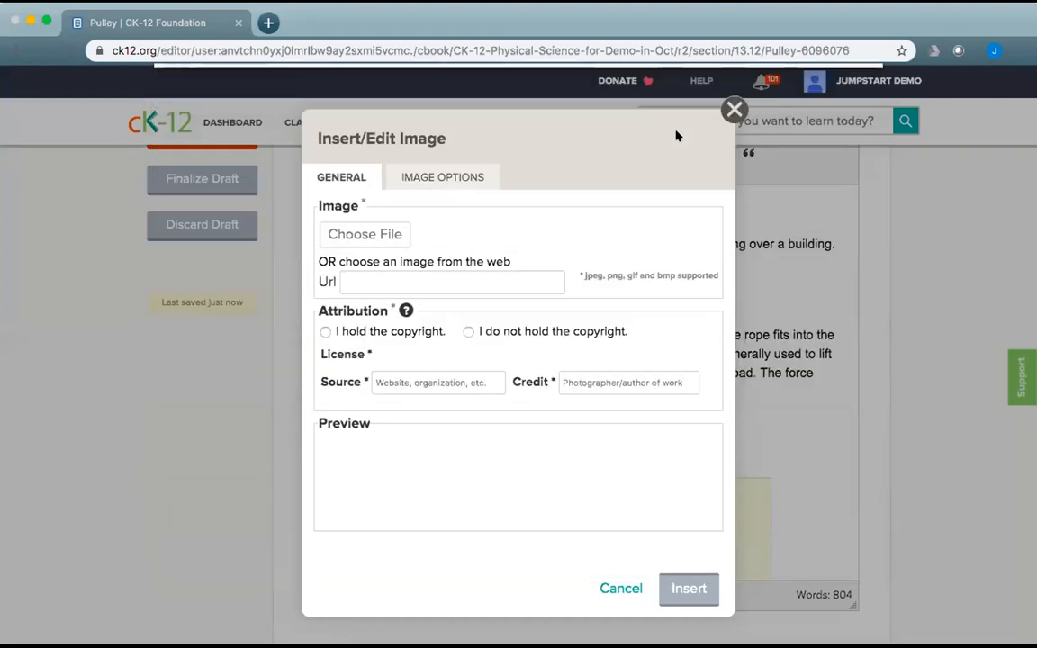
pyautogui.scroll(-2, 627, 327)
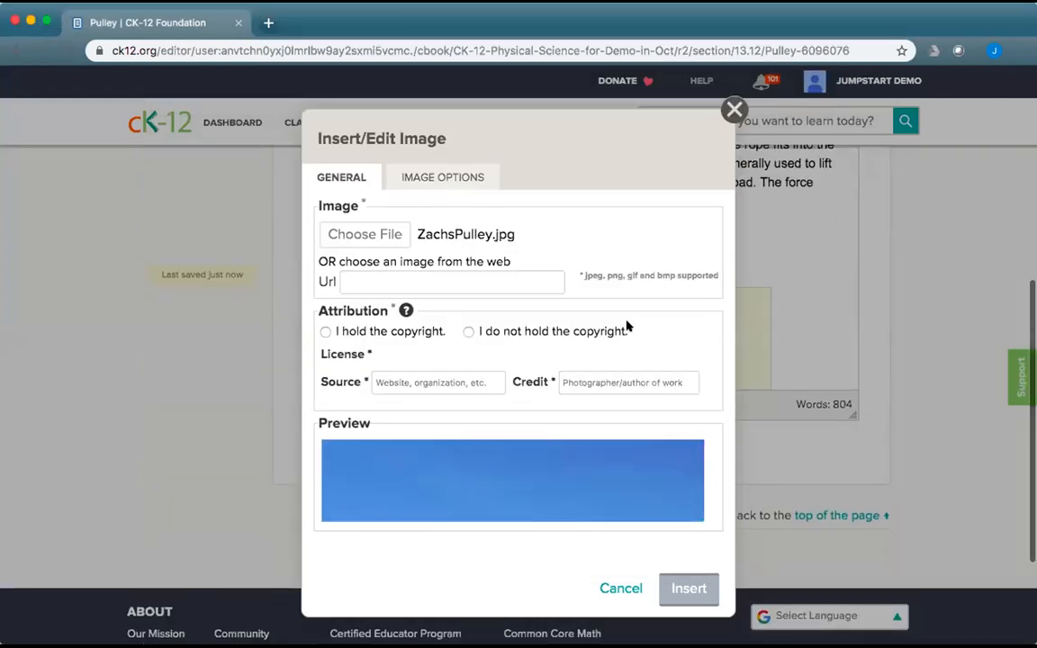
pyautogui.scroll(1, 628, 327)
pyautogui.scroll(-3, 567, 464)
pyautogui.scroll(-10, 567, 465)
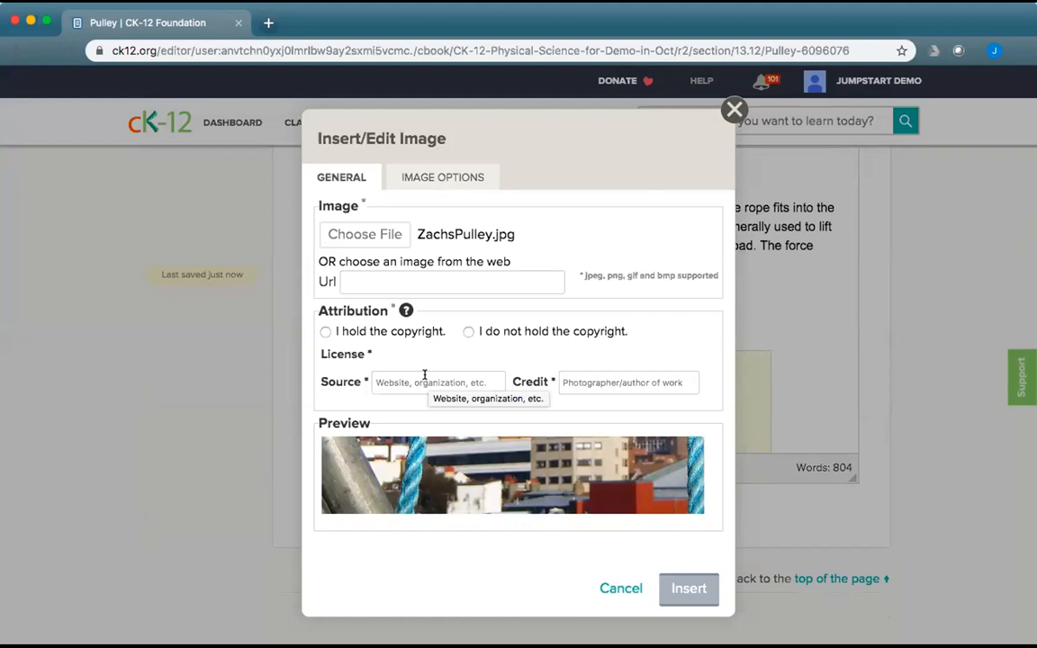
# Compare the copyright-holder and third-party licence options, keeping yourself as copyright holder.
pyautogui.click(325, 332)
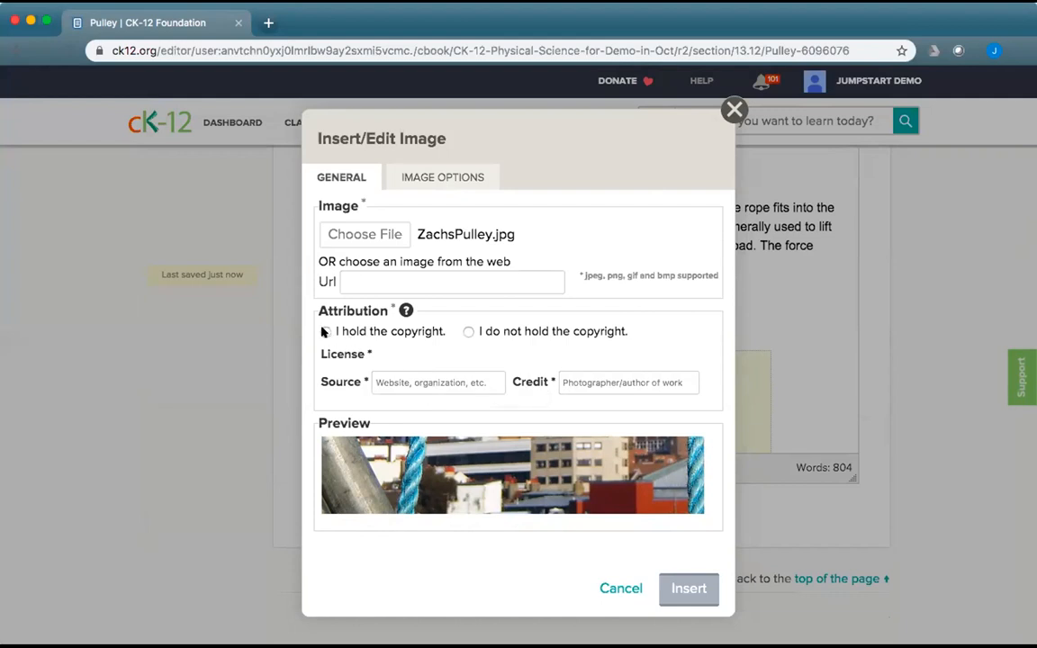
pyautogui.click(467, 332)
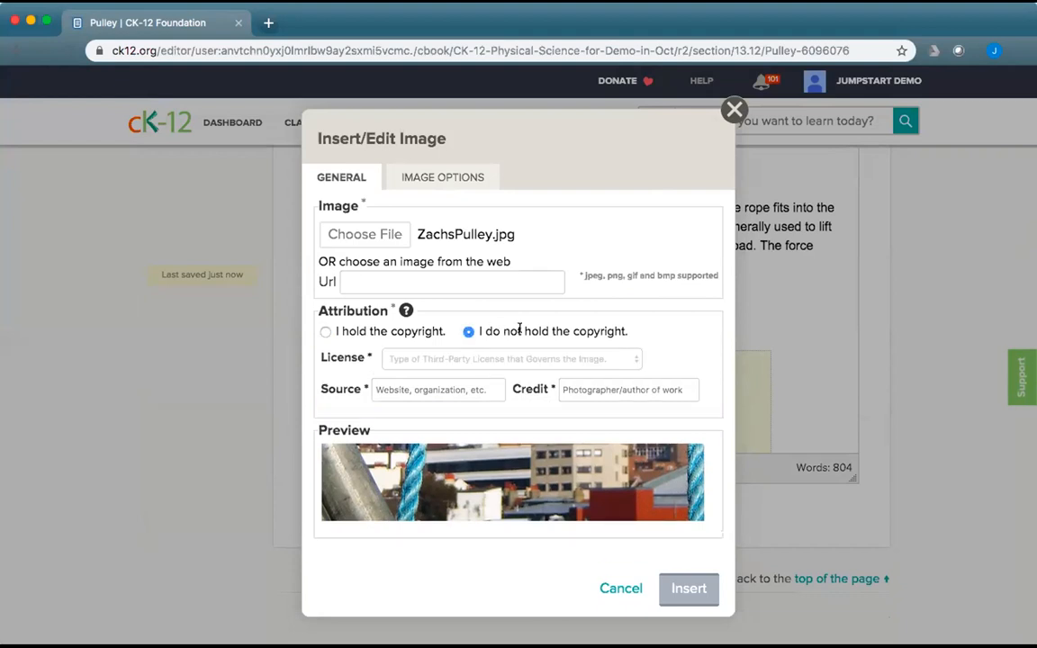
pyautogui.click(516, 360)
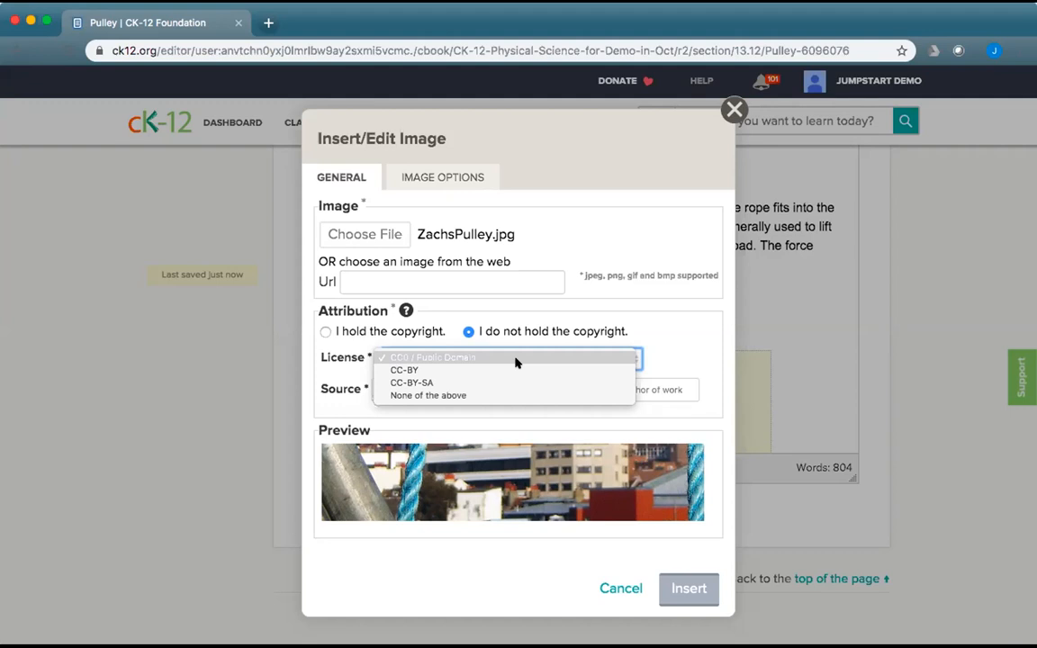
pyautogui.click(326, 331)
# Set the source to CK-12, enter the photographer's name as credit, accept the licence, and insert.
pyautogui.click(409, 379)
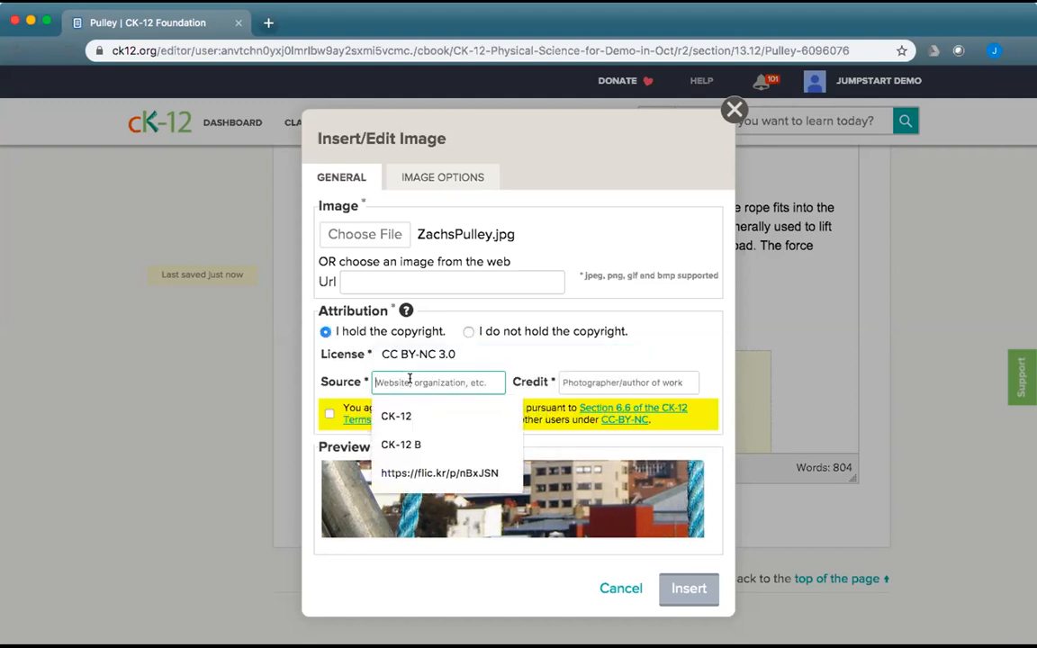
pyautogui.click(412, 416)
pyautogui.click(599, 382)
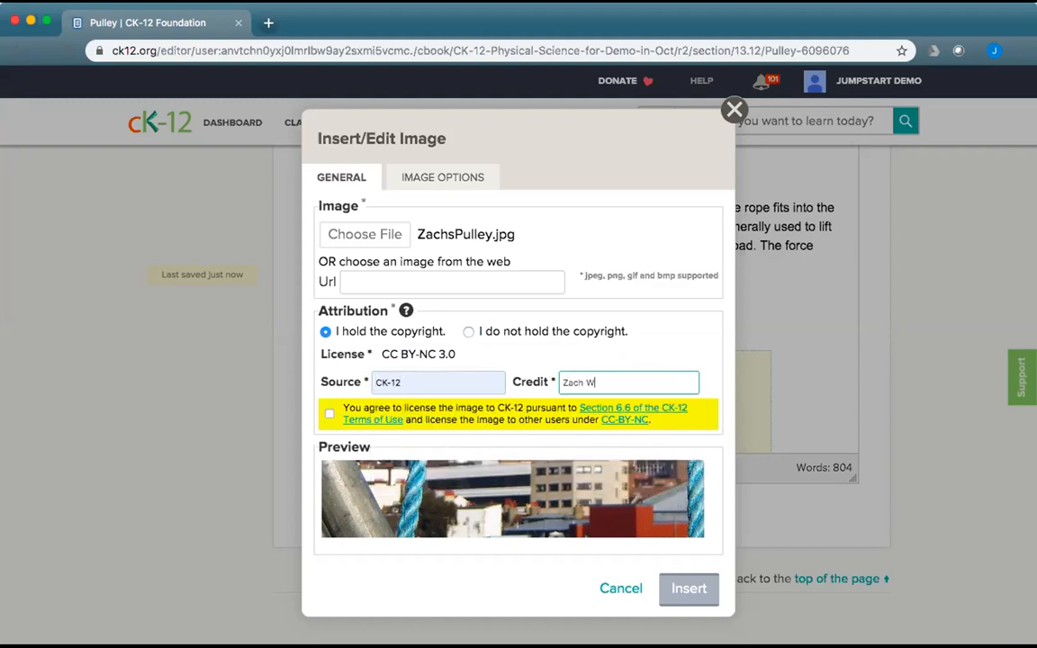
pyautogui.click(328, 415)
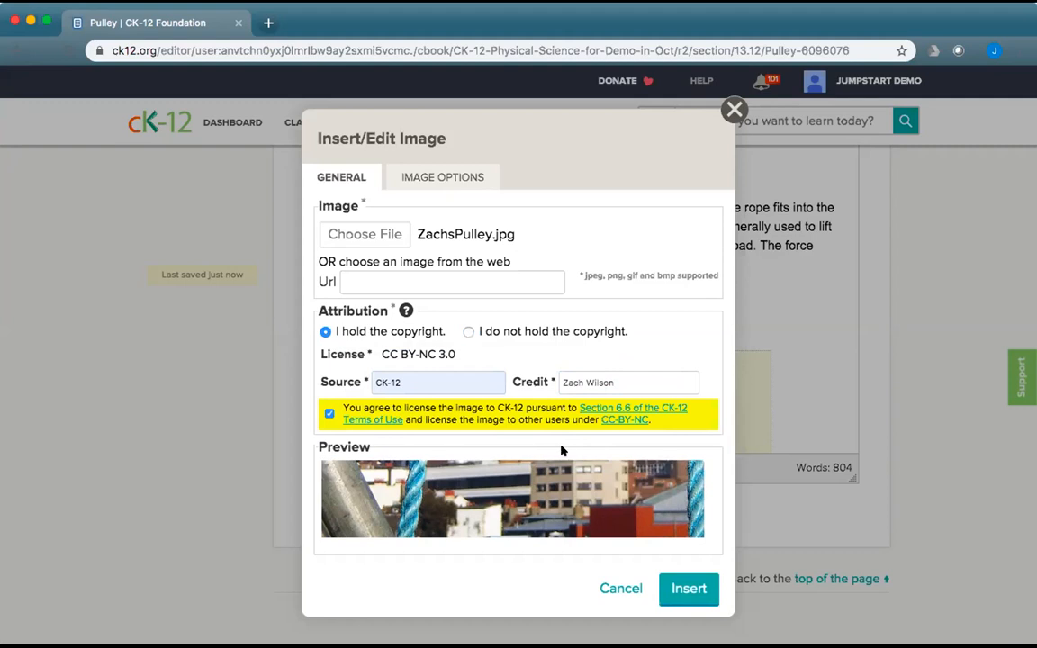
pyautogui.click(682, 589)
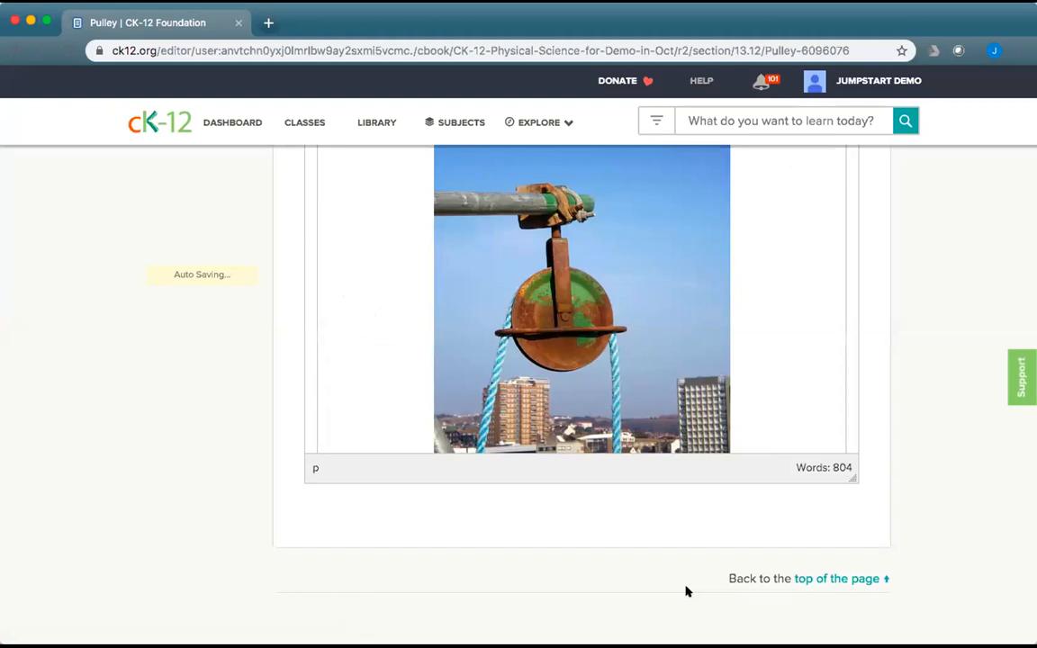
# Caption the new pulley photo 'Zach's pulley' in its image options.
pyautogui.scroll(3, 693, 576)
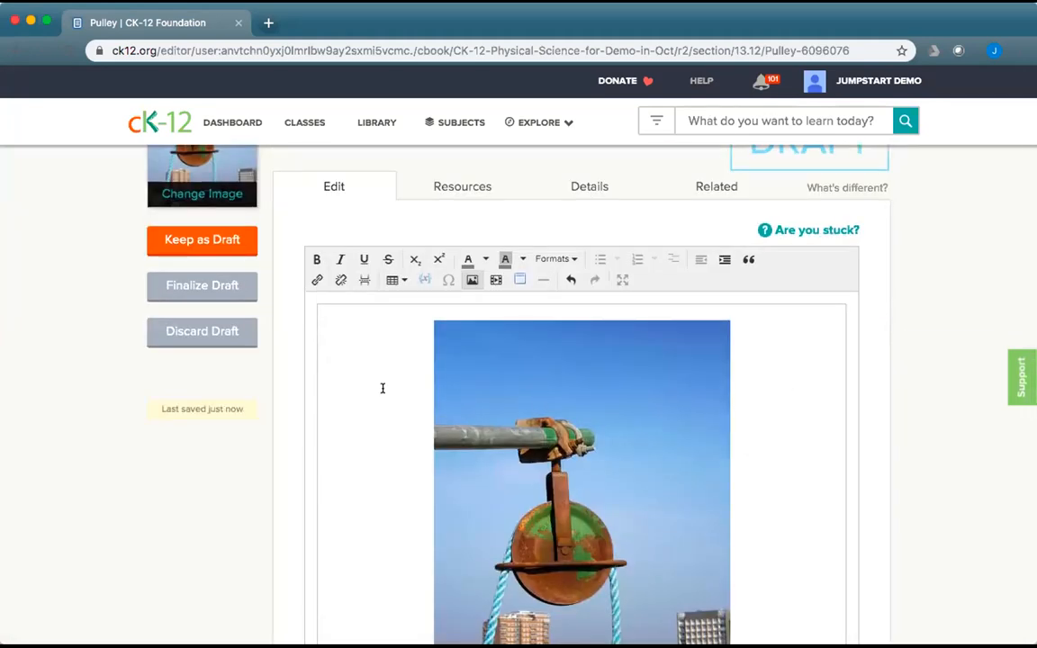
pyautogui.scroll(-3, 766, 470)
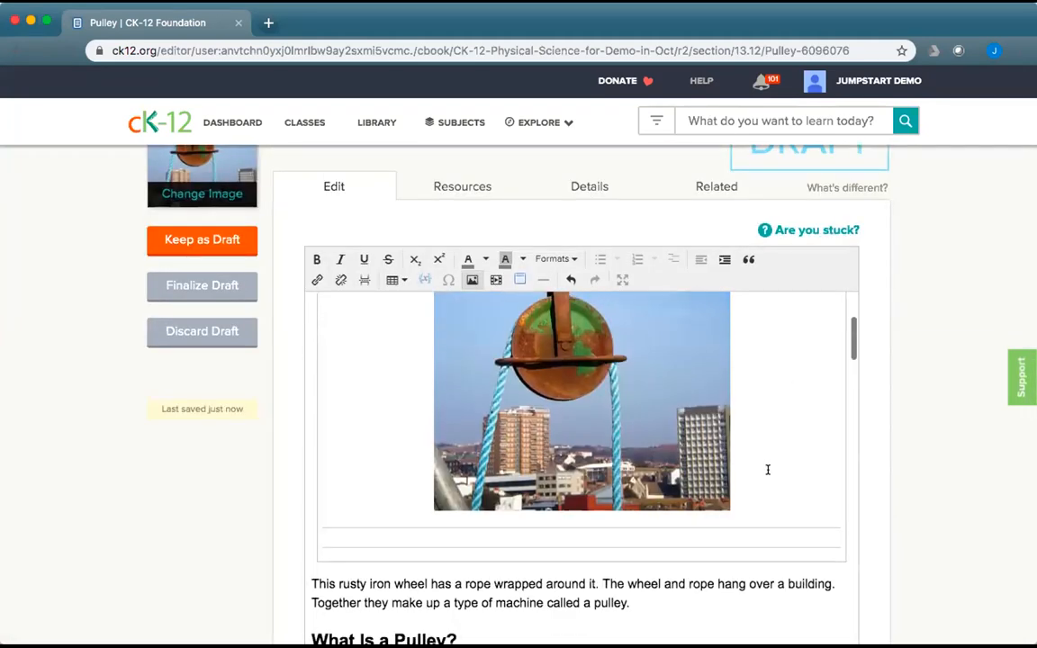
pyautogui.click(576, 376)
pyautogui.click(470, 280)
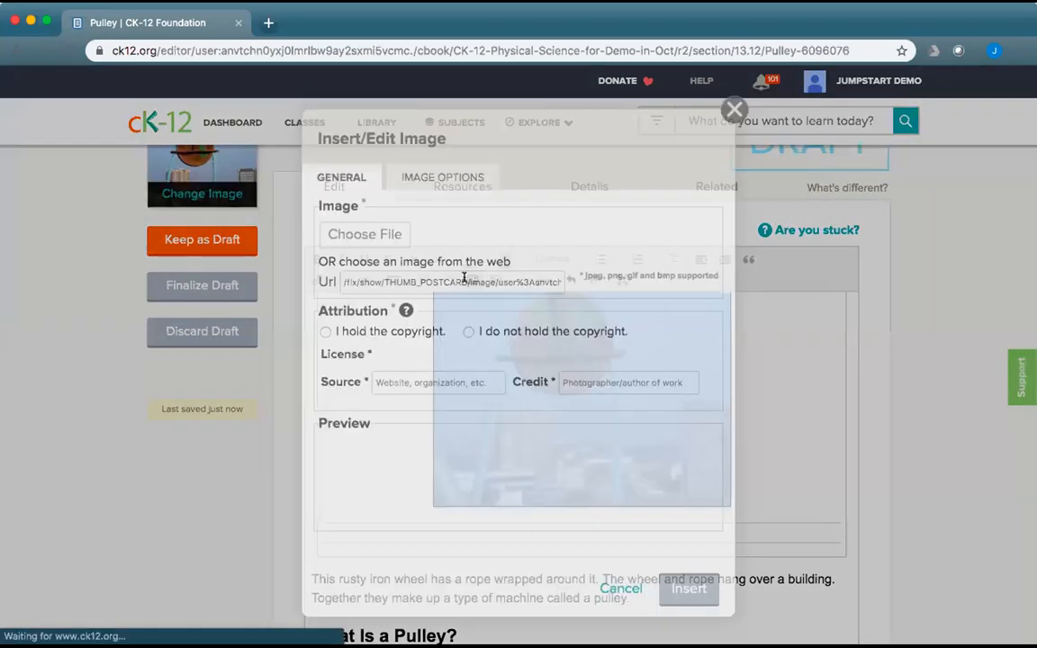
pyautogui.click(418, 173)
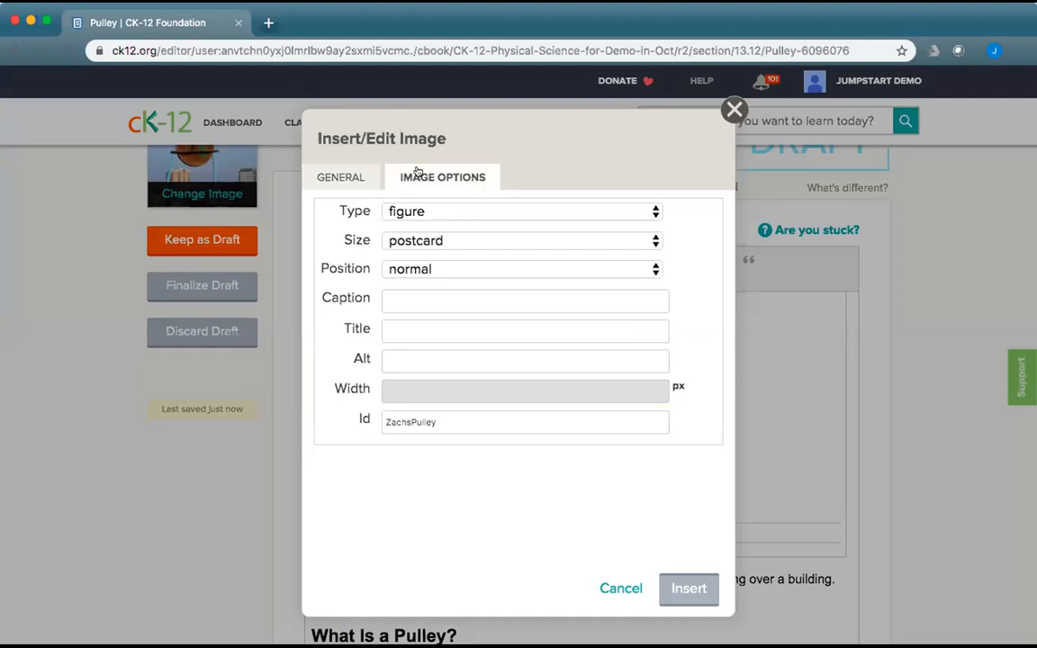
pyautogui.click(412, 299)
pyautogui.write("Zach's pulley")
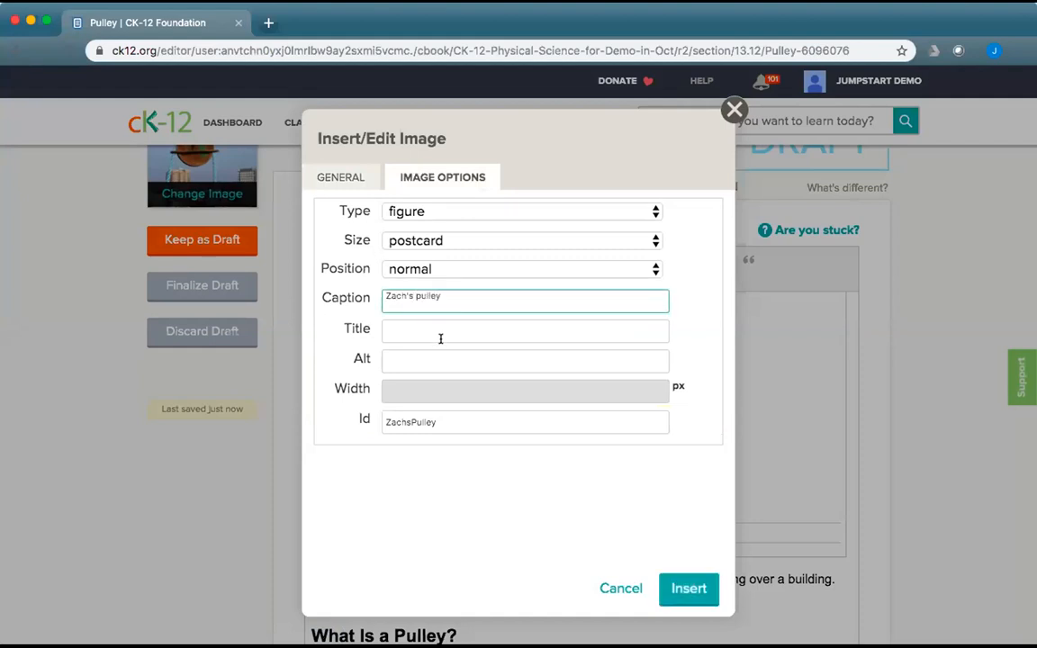
# Give the photo alt text 'pulley over a skyline', set it to thumbnail size, and apply.
pyautogui.click(419, 359)
pyautogui.write('pully wi')
pyautogui.press('BackSpace')
pyautogui.press('BackSpace')
pyautogui.press('BackSpace')
pyautogui.press('BackSpace')
pyautogui.write('ey over a skyline')
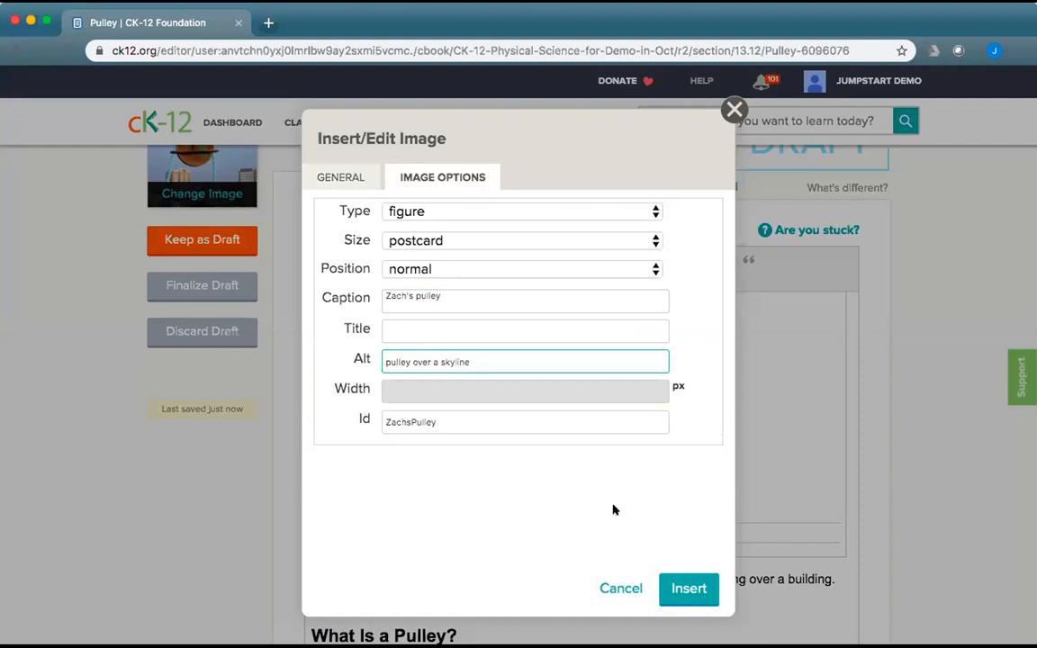
pyautogui.click(458, 240)
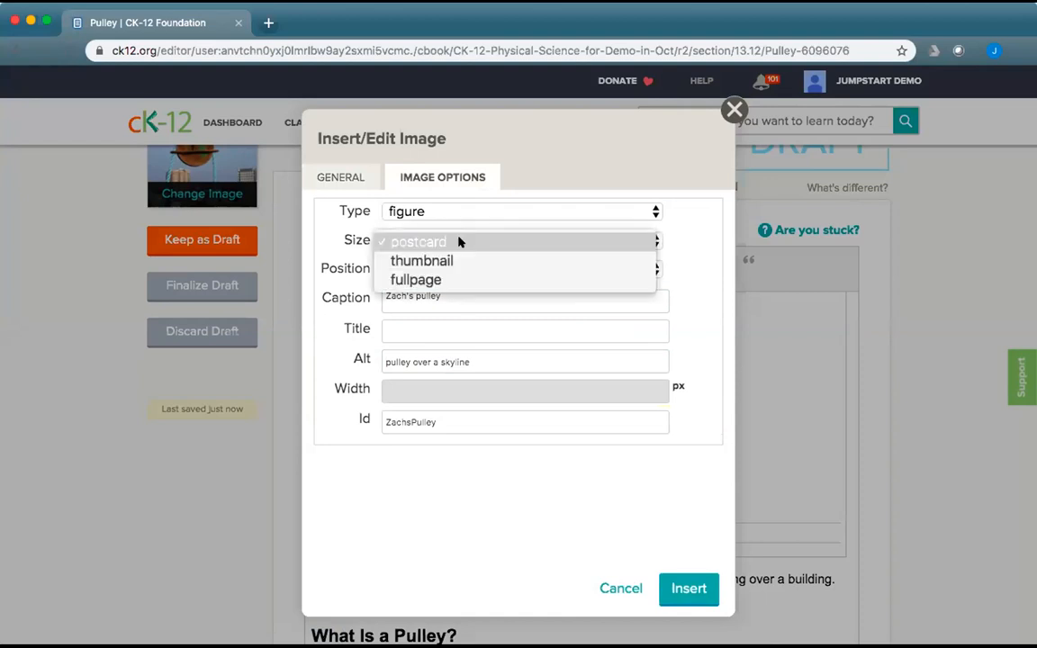
pyautogui.click(453, 263)
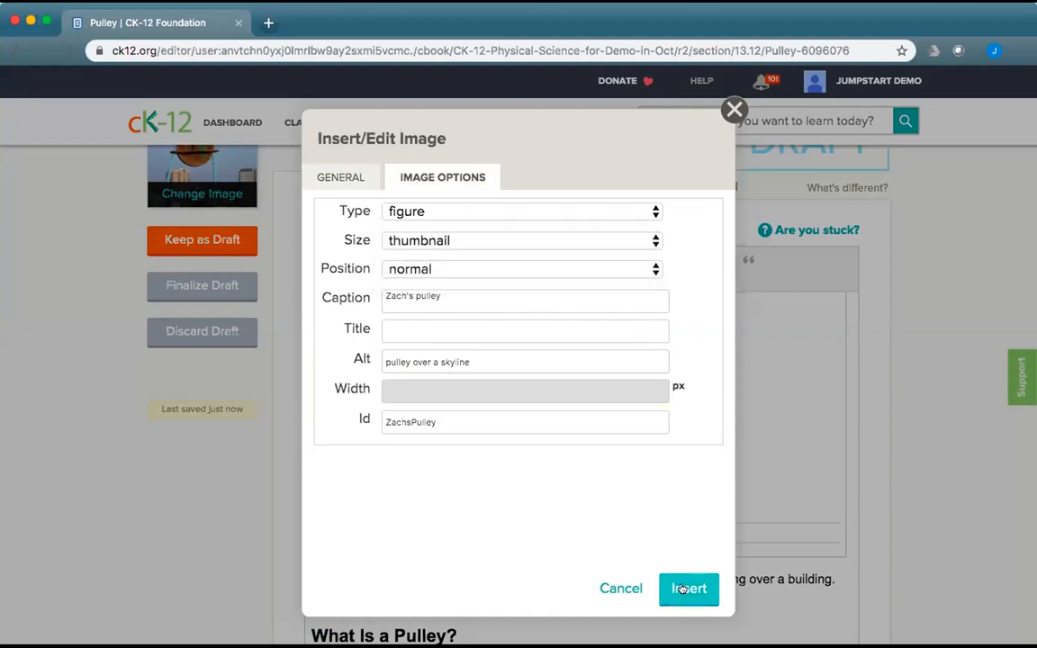
pyautogui.click(685, 585)
pyautogui.scroll(5, 738, 477)
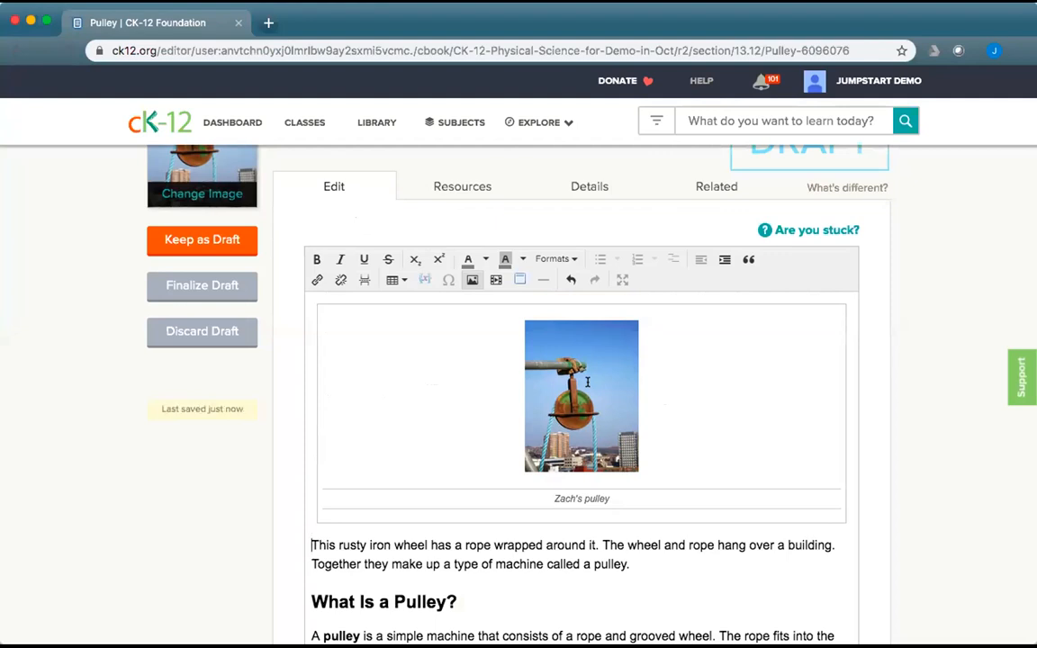
# Set the pulley photo to type inline, size fullpage, and width 300 px.
pyautogui.click(587, 381)
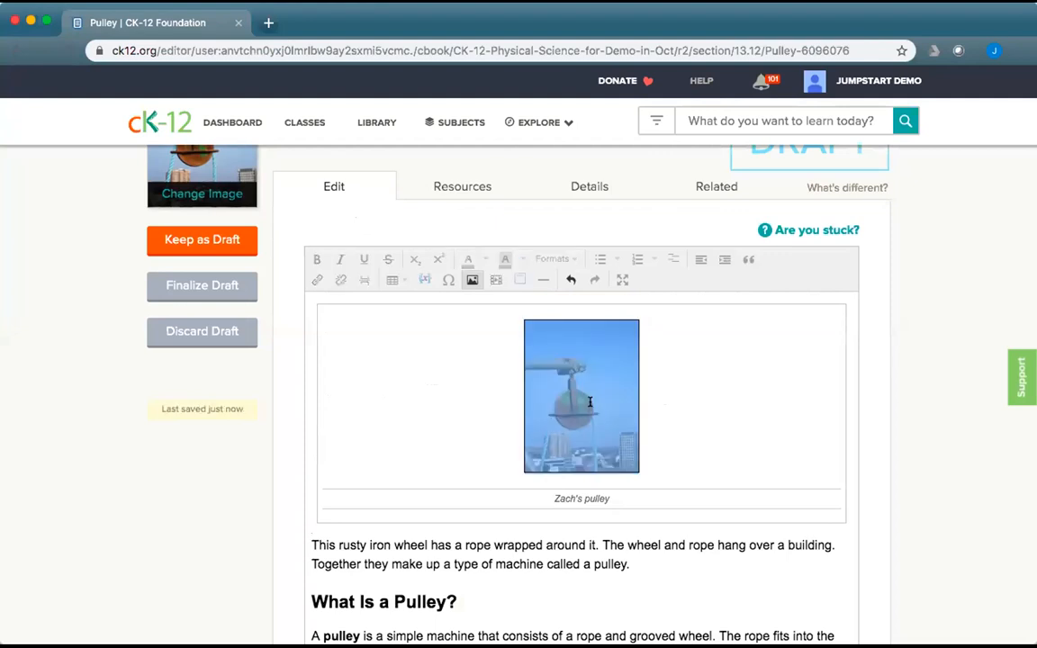
pyautogui.click(469, 281)
pyautogui.click(412, 176)
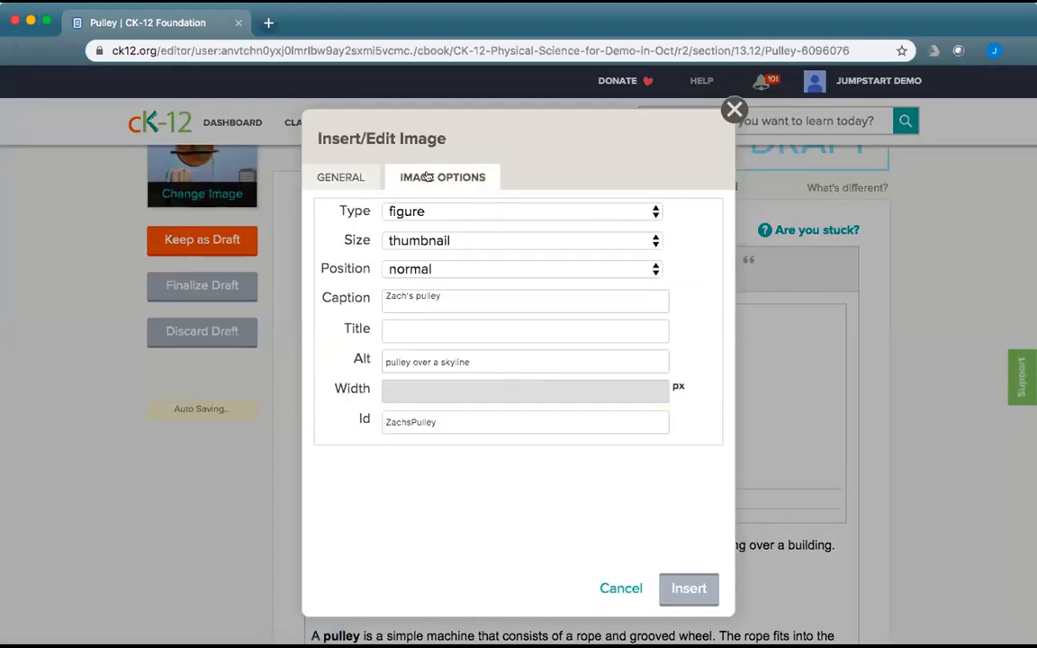
pyautogui.click(449, 210)
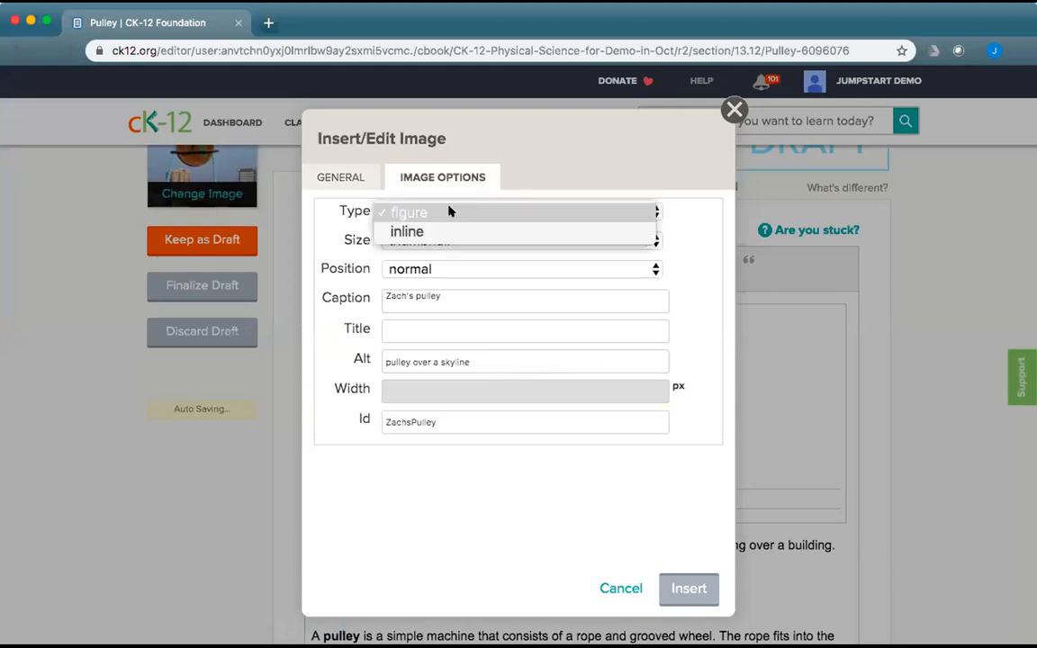
pyautogui.click(562, 211)
pyautogui.click(493, 240)
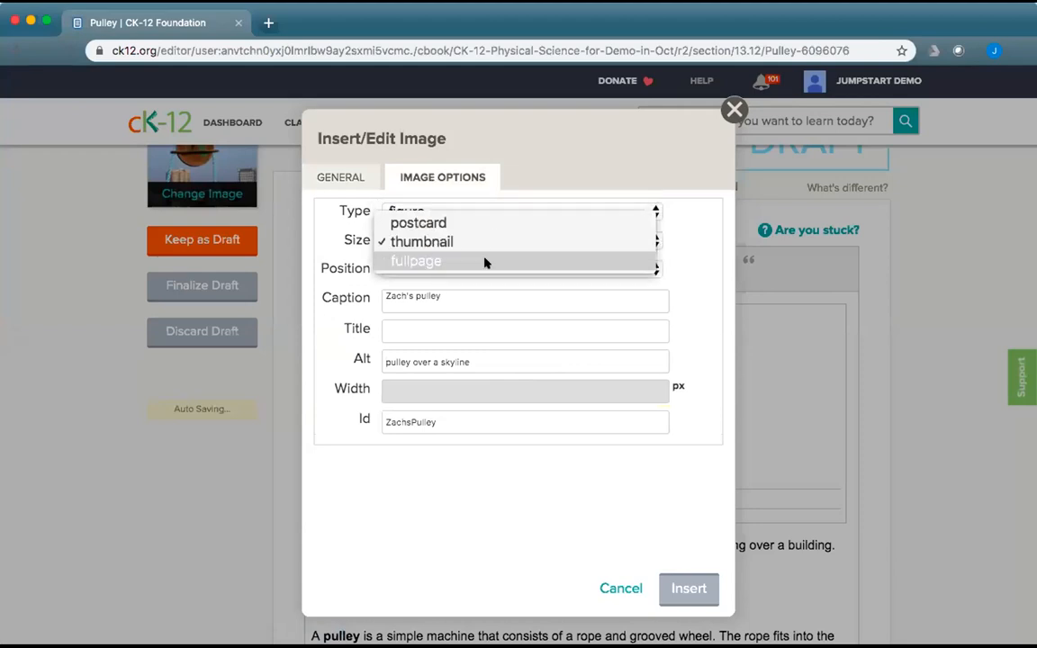
pyautogui.click(484, 261)
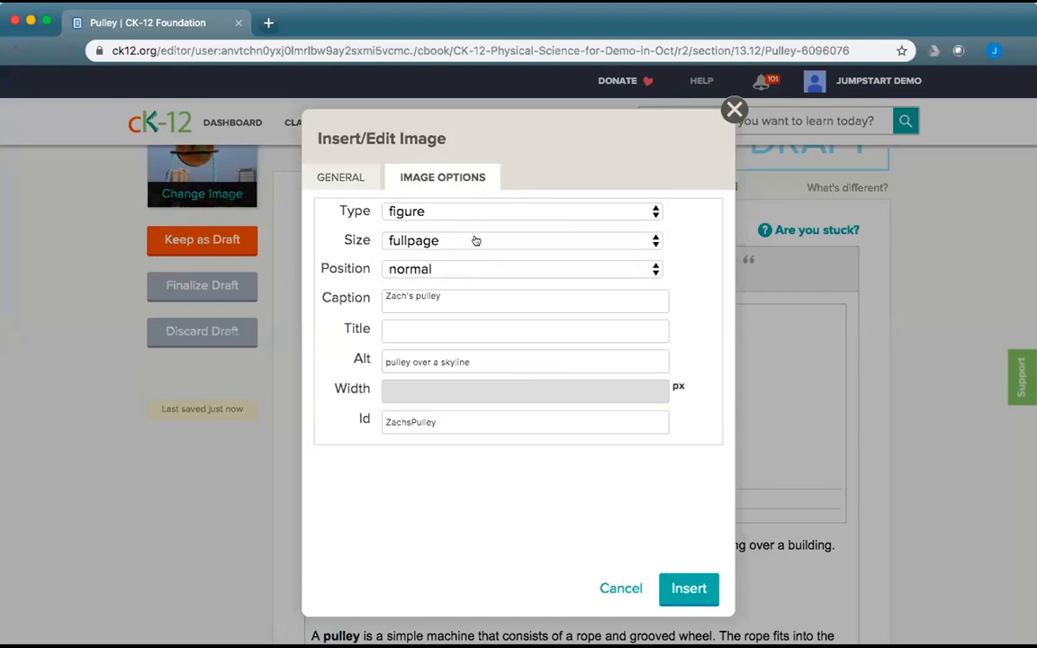
pyautogui.click(454, 211)
pyautogui.click(455, 231)
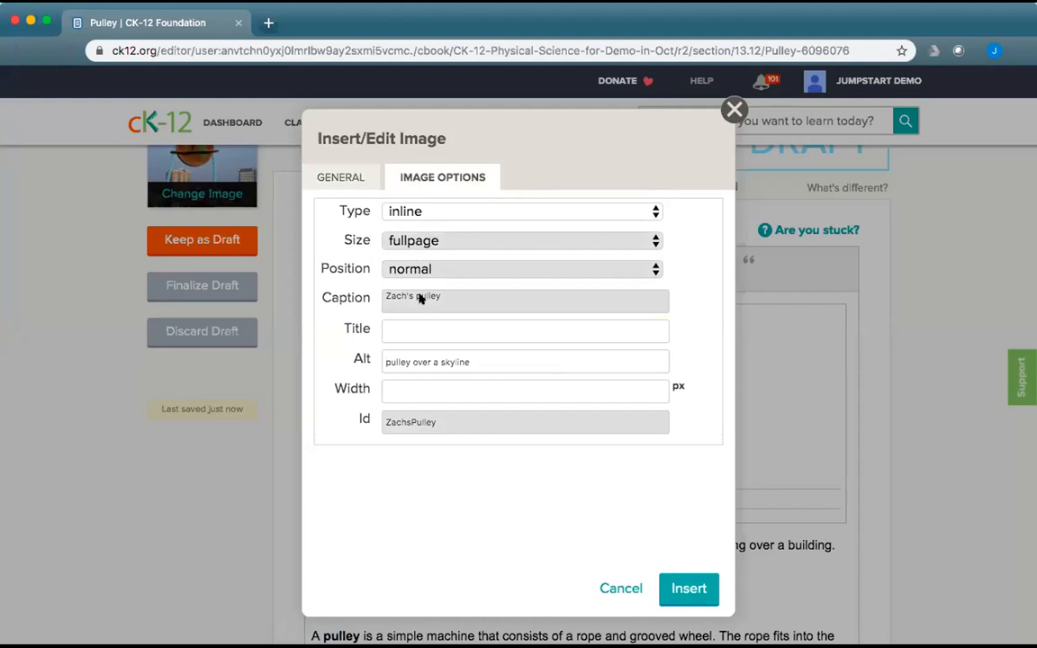
pyautogui.click(424, 391)
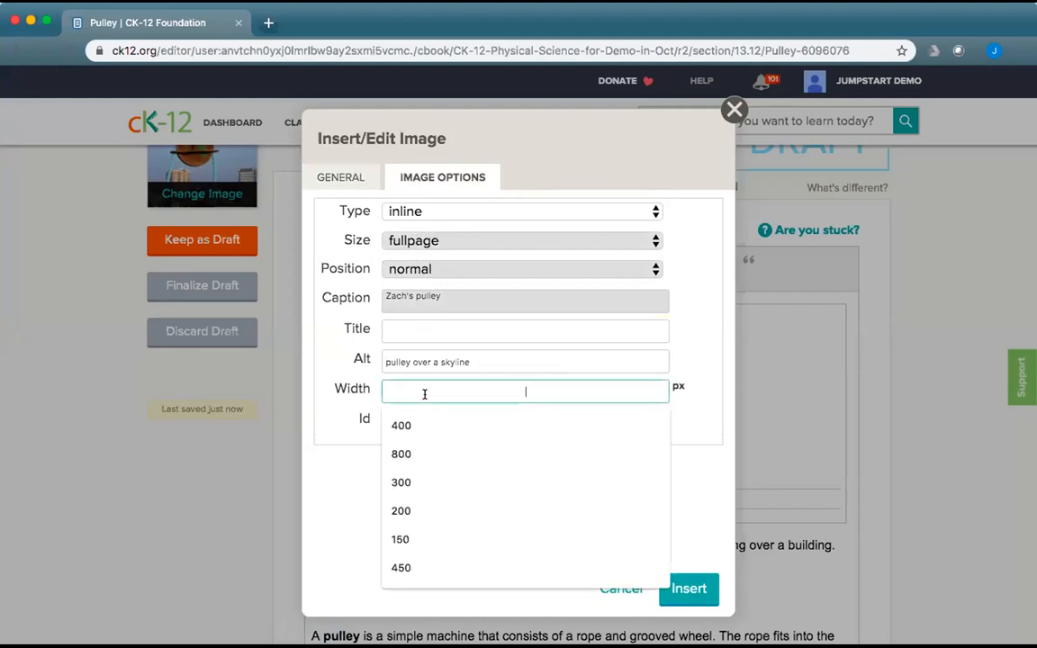
pyautogui.click(423, 483)
pyautogui.click(684, 588)
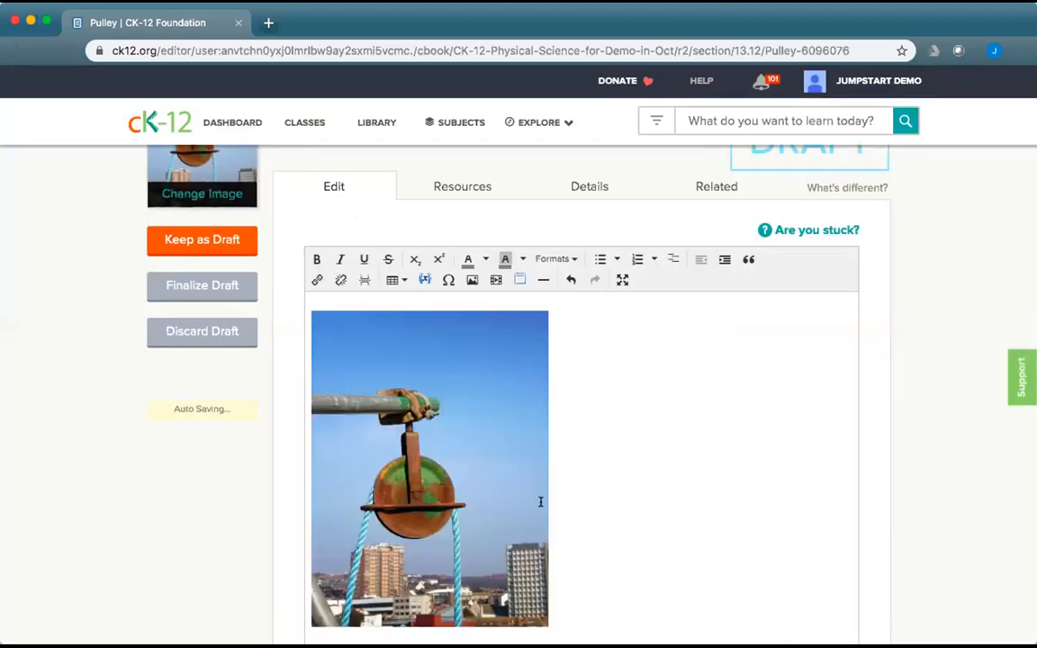
# Delete the leftover caption line below the pulley photo.
pyautogui.scroll(-2, 539, 497)
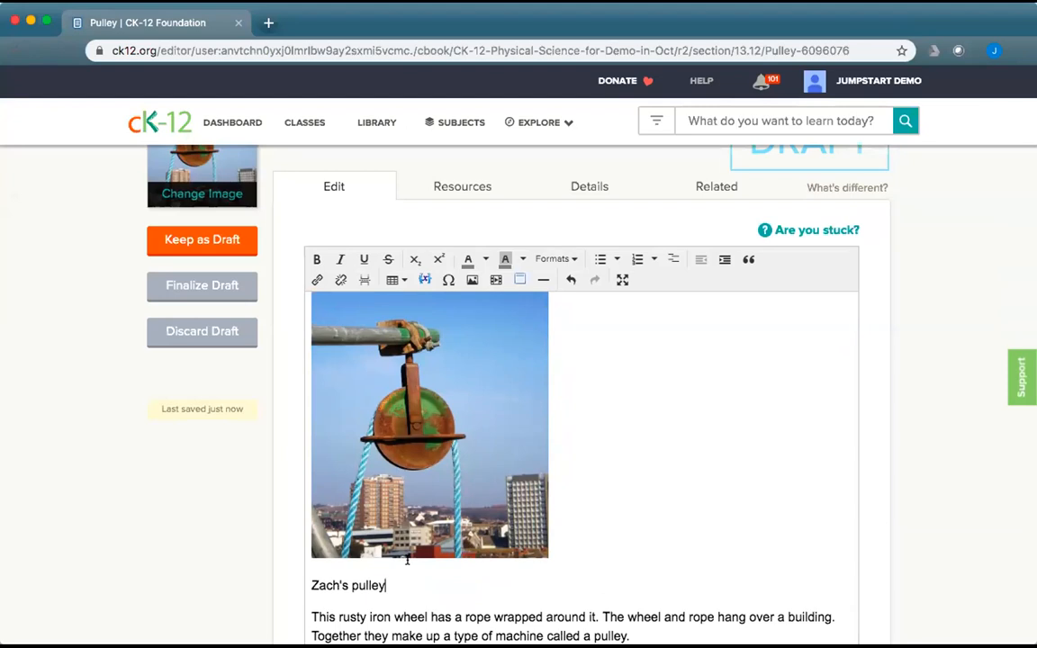
pyautogui.moveTo(389, 584); pyautogui.dragTo(297, 589)
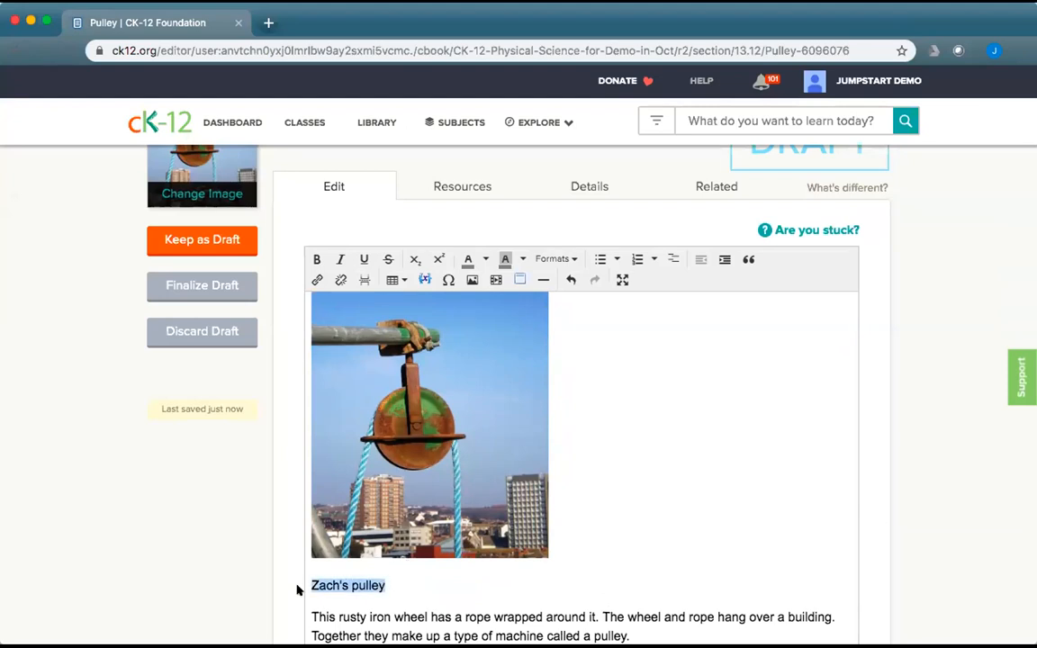
pyautogui.press('BackSpace')
pyautogui.press('BackSpace')
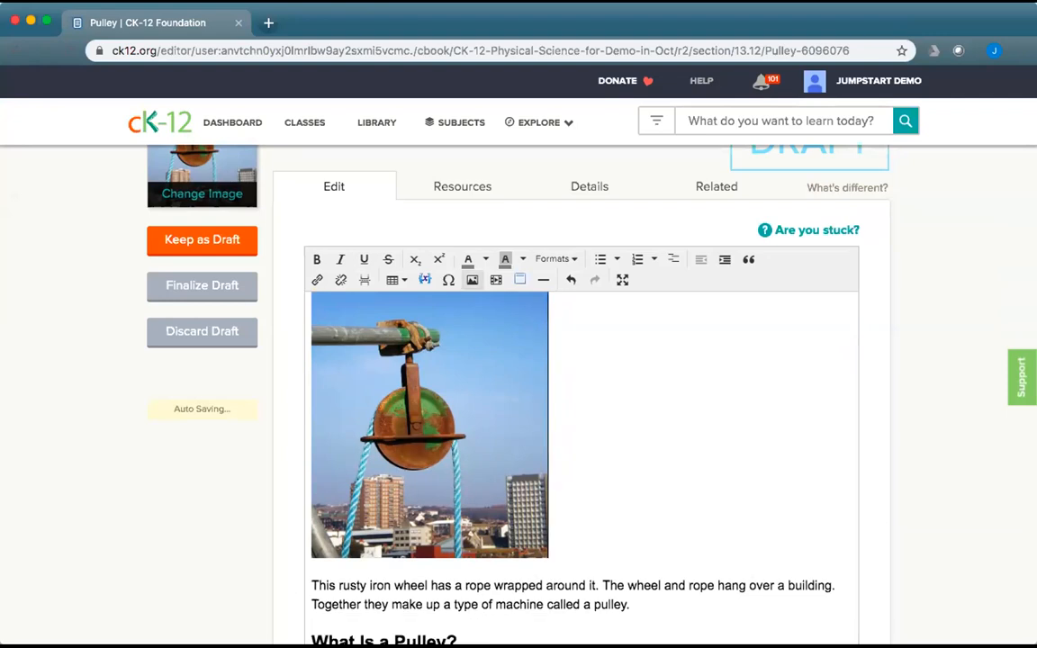
# Change the pulley photo's width to 200 px.
pyautogui.click(444, 392)
pyautogui.click(471, 279)
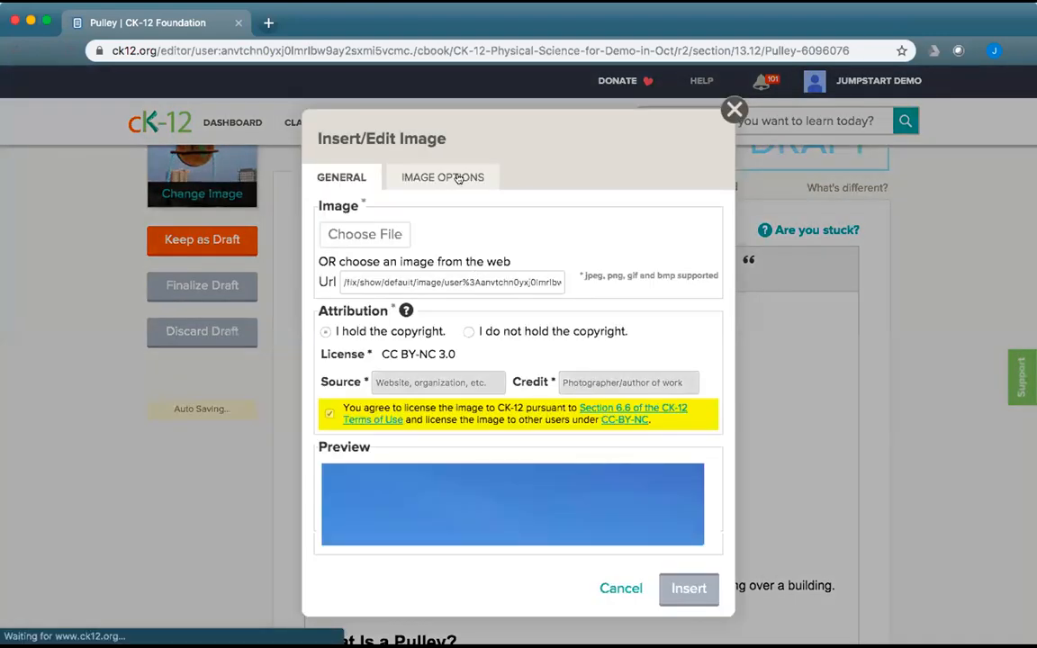
pyautogui.click(458, 178)
pyautogui.doubleClick(473, 389)
pyautogui.write('200')
pyautogui.click(689, 589)
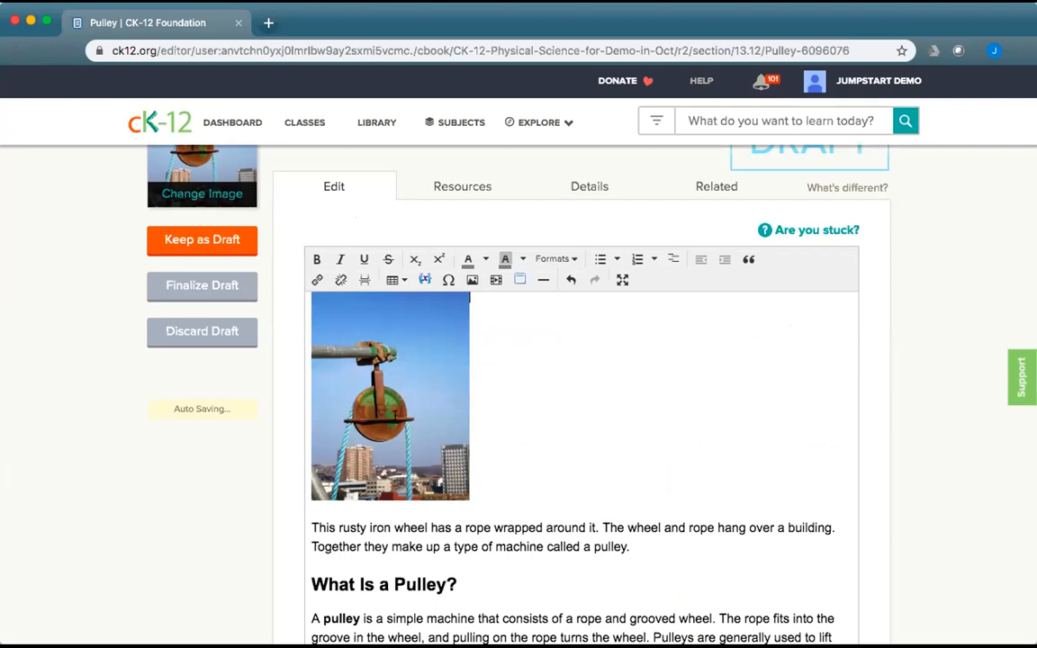
# Recheck the resized photo's image options and close them without changes.
pyautogui.click(356, 373)
pyautogui.click(472, 280)
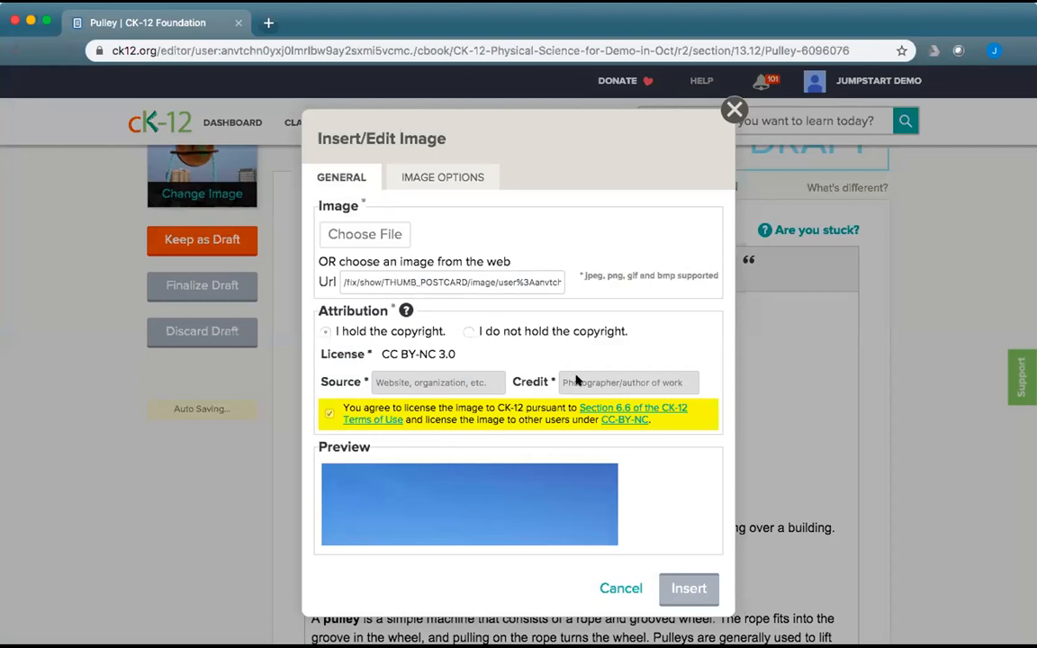
pyautogui.click(445, 172)
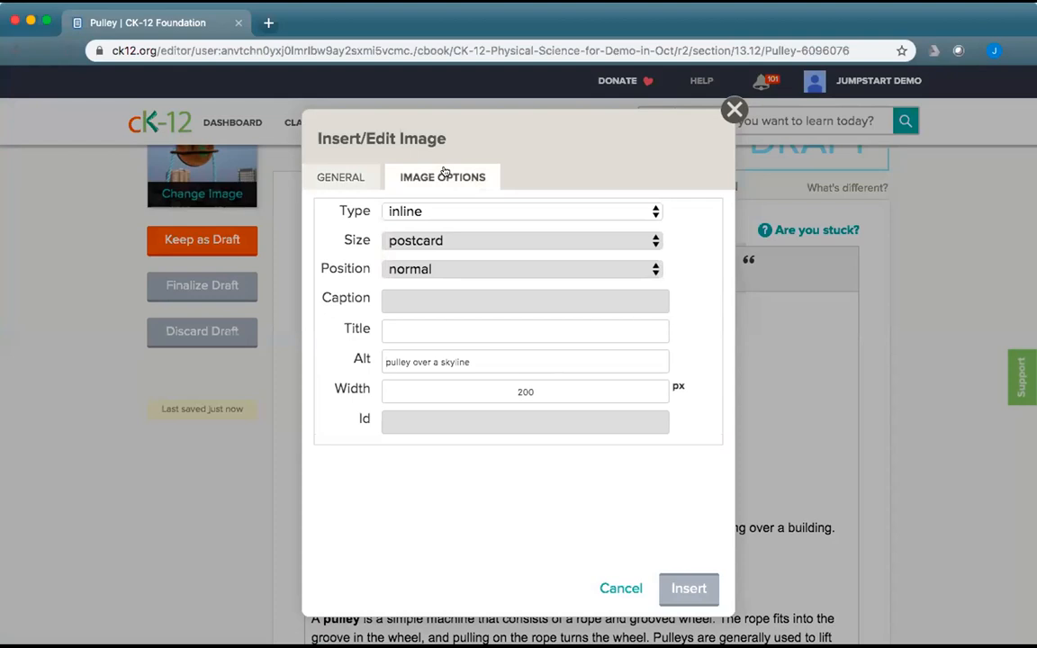
pyautogui.click(619, 587)
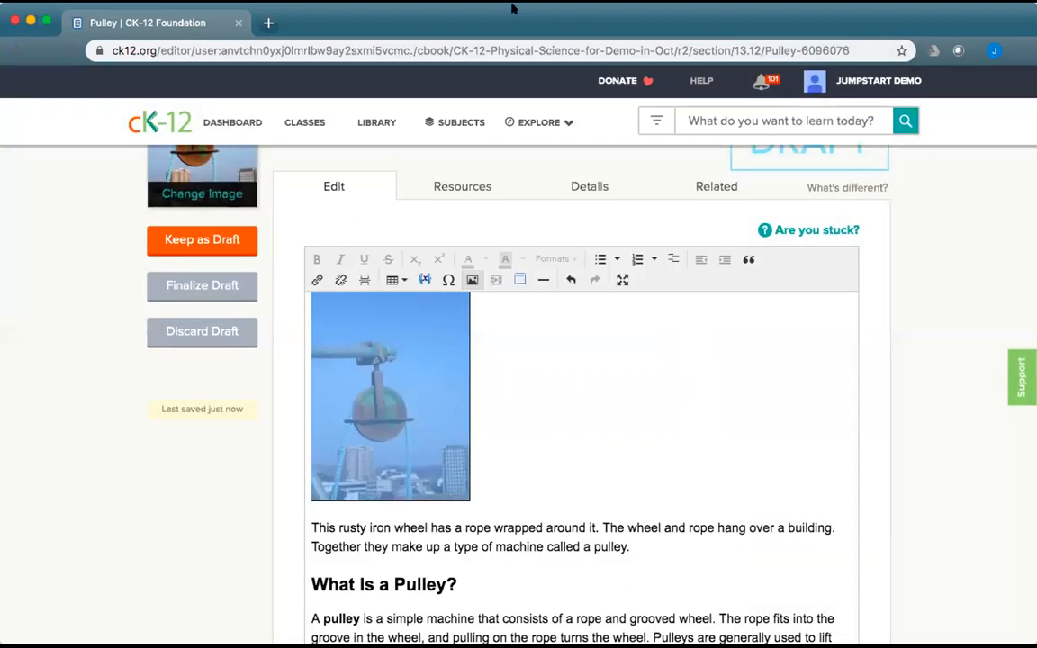
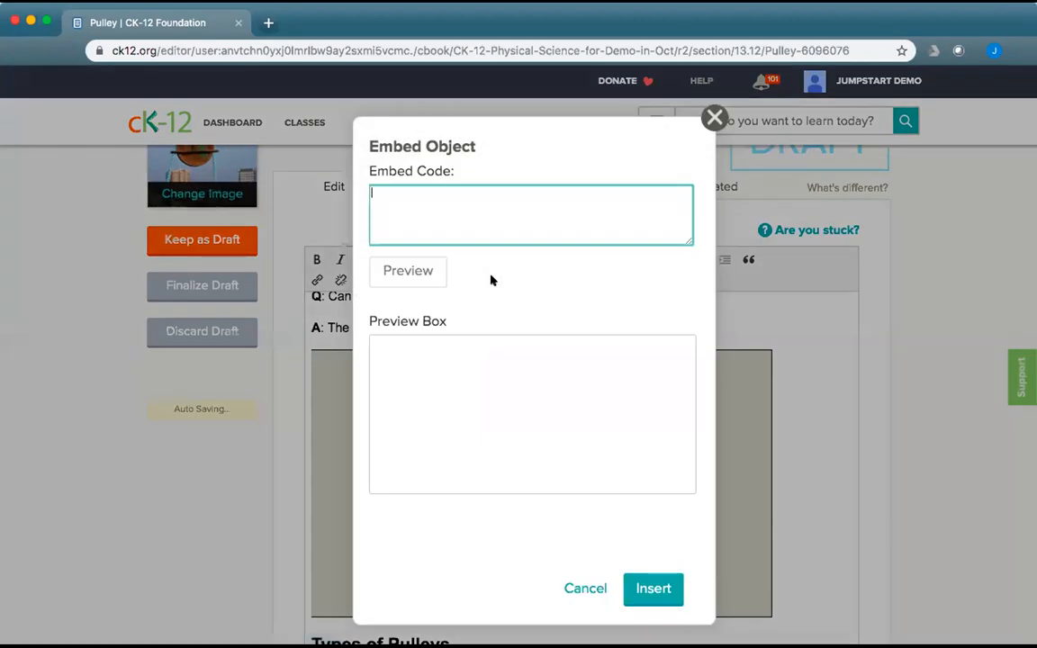
# Paste the YouTube iframe code, select its video ID, and type 'youtube simple machines' in a new tab.
pyautogui.write('<iframe width="560" height="315" src="https://www.youtube.com/embed/r3Ru1zZjvug?wmode=transparent&rel=0" frameborder="0" allow="accelerometer; autoplay; encrypted-media; gyroscope; picture-in-picture" allowfullscreen></iframe>')
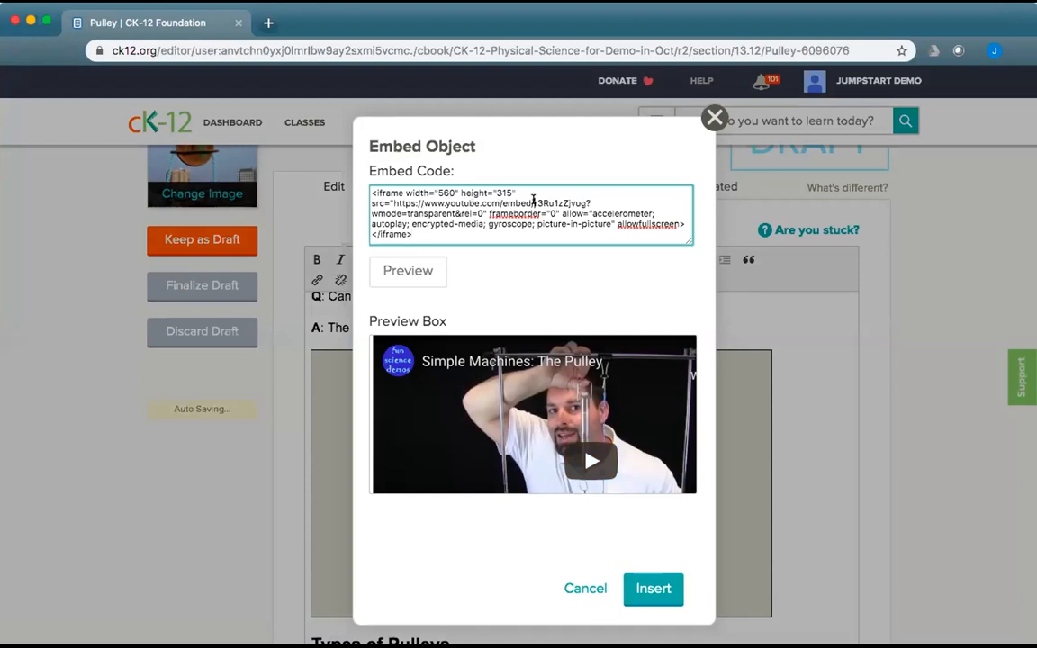
pyautogui.moveTo(533, 201); pyautogui.dragTo(487, 214)
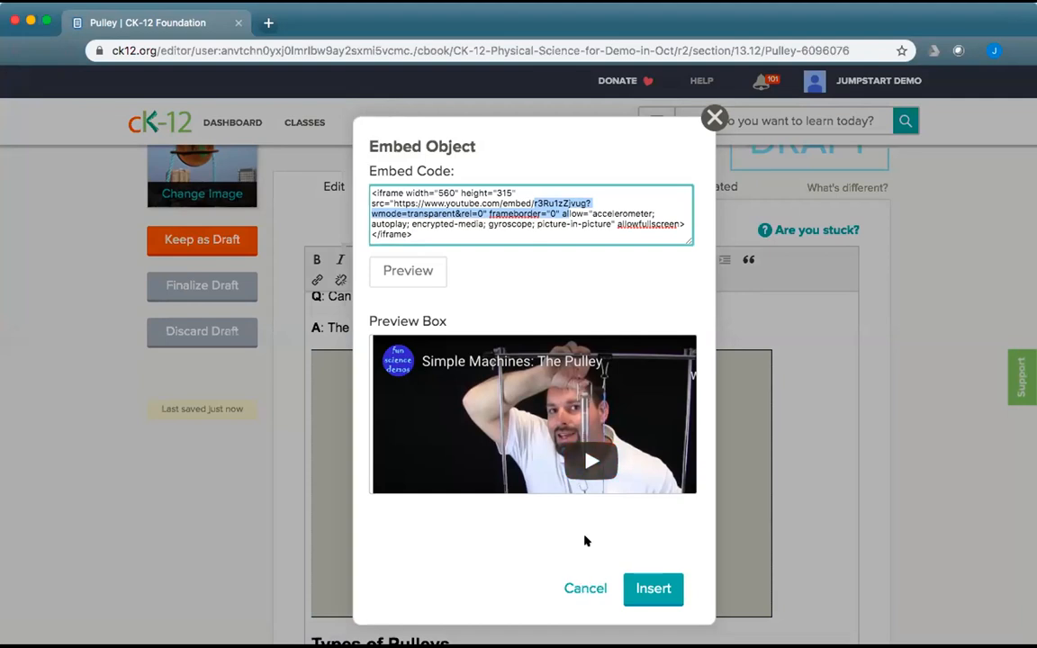
pyautogui.click(266, 22)
pyautogui.write('yout')
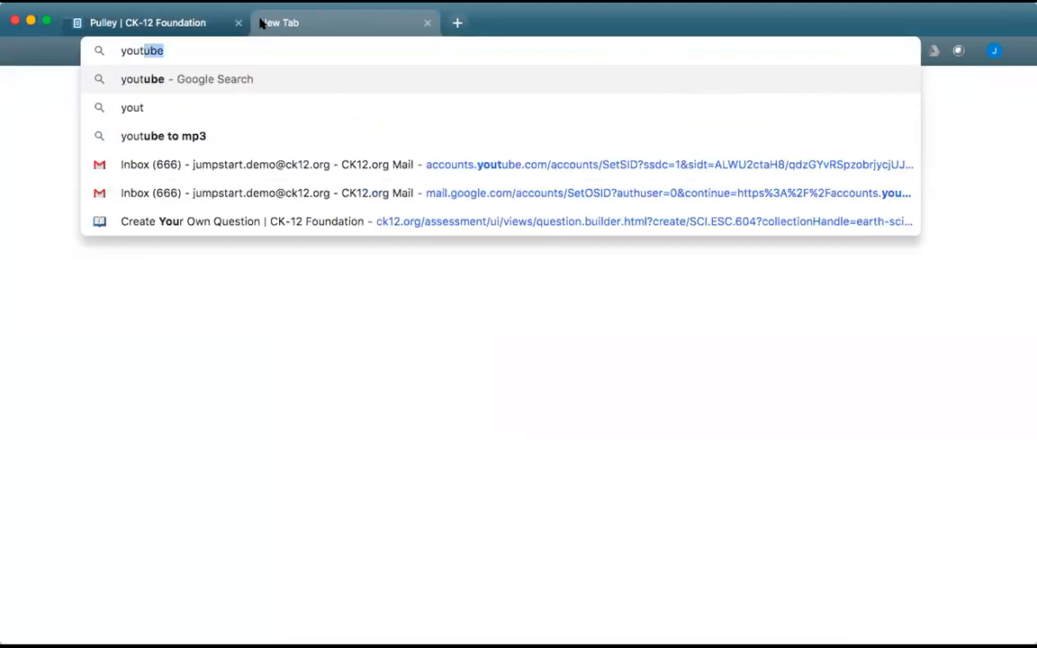
pyautogui.write('ube simple ')
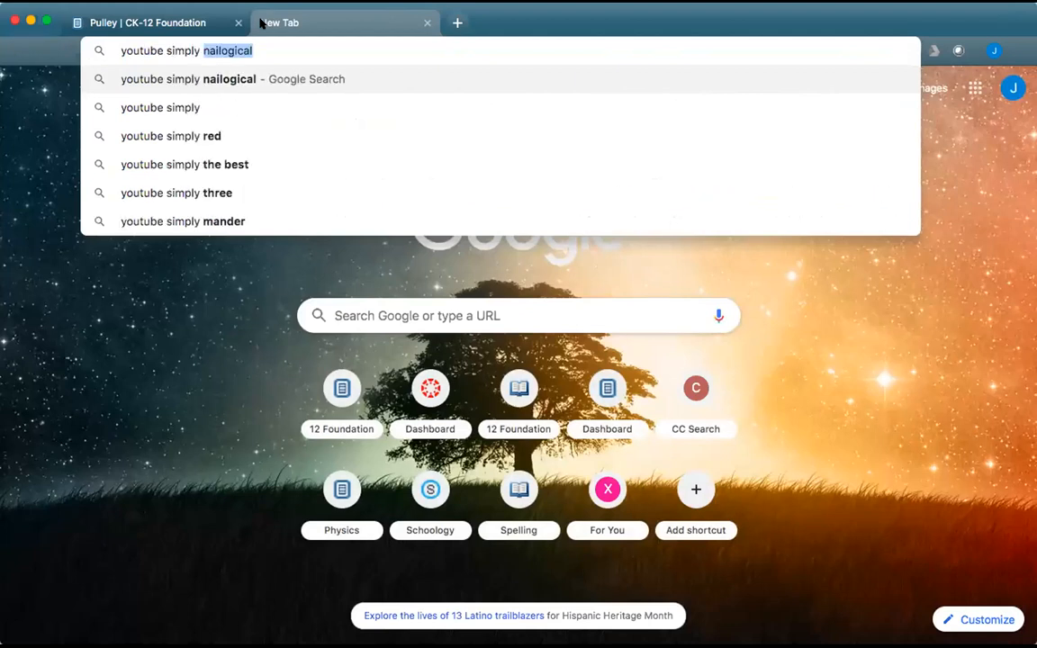
pyautogui.write('machines')
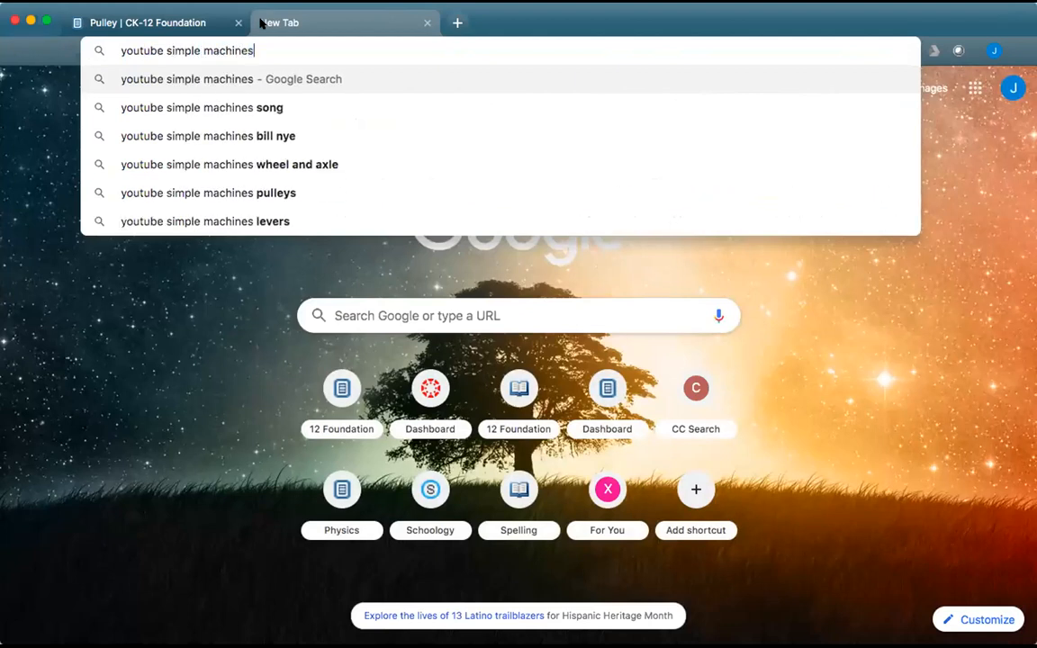
# Search Google for 'youtube simple machines' and scan the results.
pyautogui.press('Return')
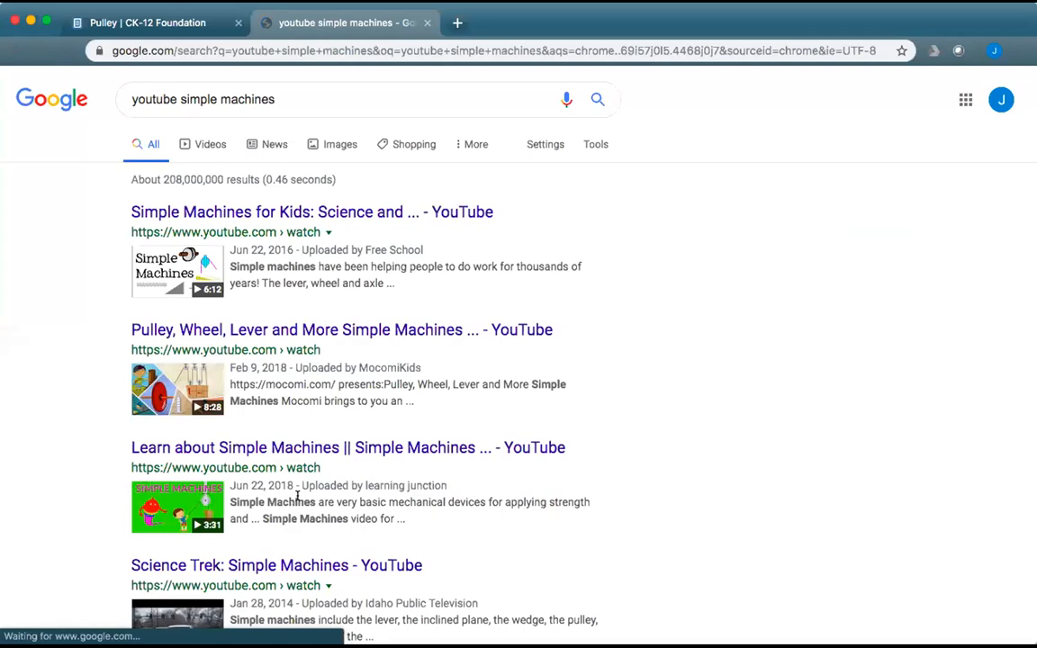
pyautogui.scroll(-2, 299, 502)
pyautogui.scroll(-4, 299, 502)
pyautogui.scroll(5, 297, 497)
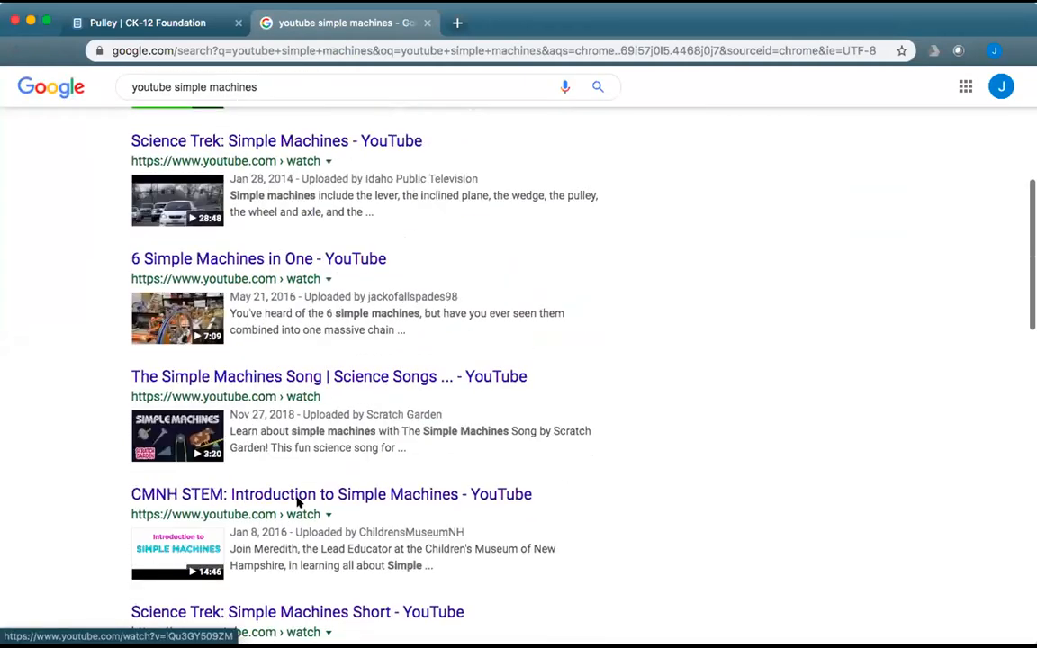
# Add video ID r3Ru1zZjvug from the embed code to the search and open the matching YouTube video.
pyautogui.click(171, 18)
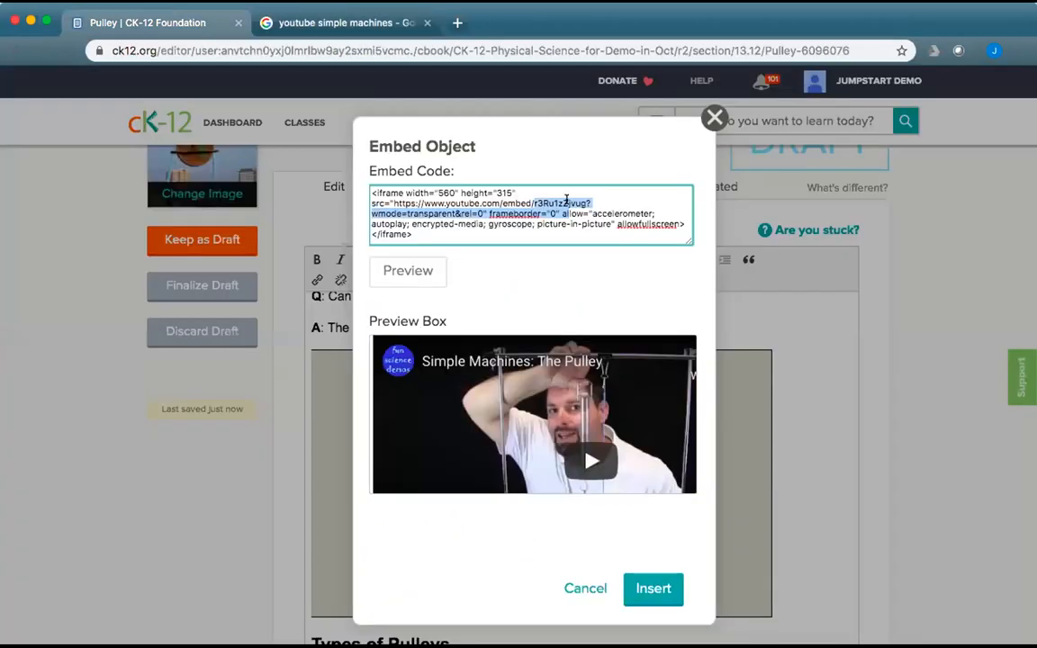
pyautogui.click(579, 200)
pyautogui.doubleClick(579, 200)
pyautogui.press('super+c')
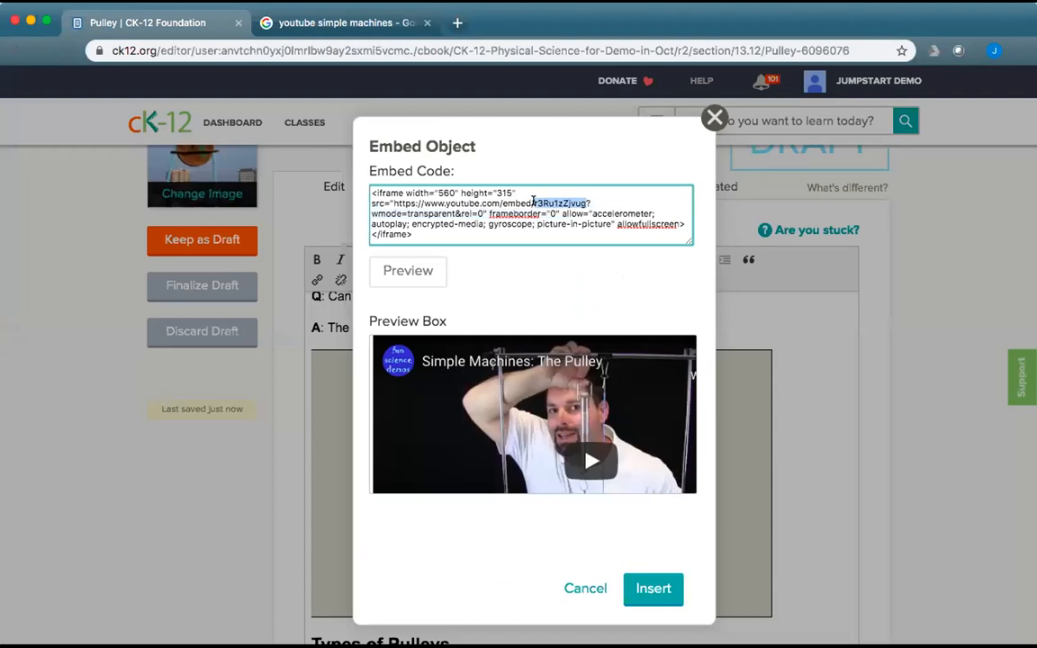
pyautogui.click(409, 24)
pyautogui.click(259, 79)
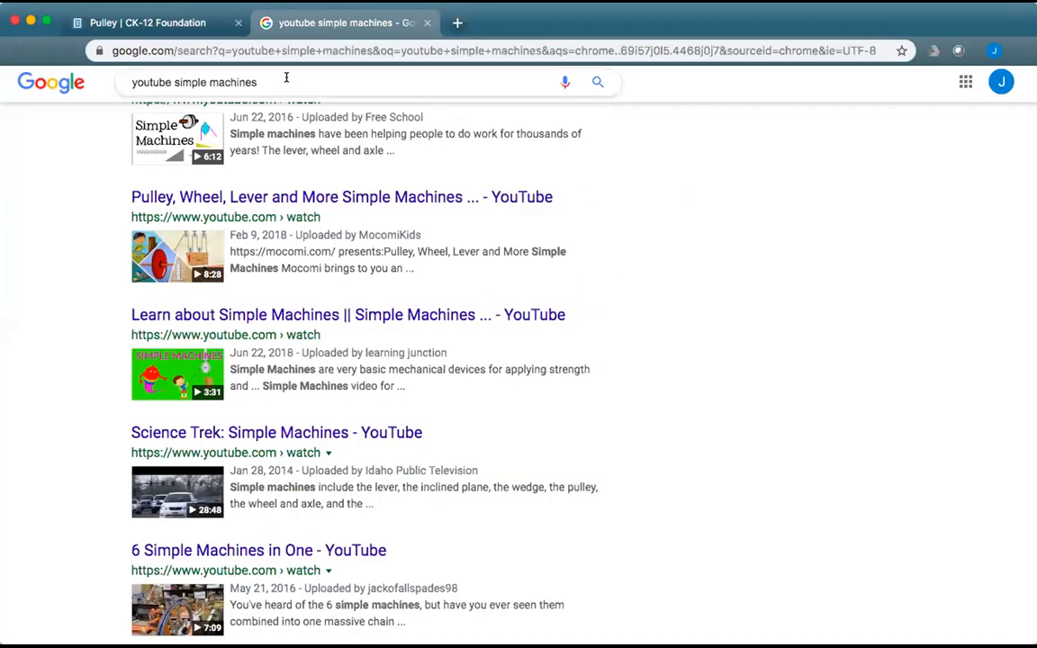
pyautogui.press('super+v')
pyautogui.press('Return')
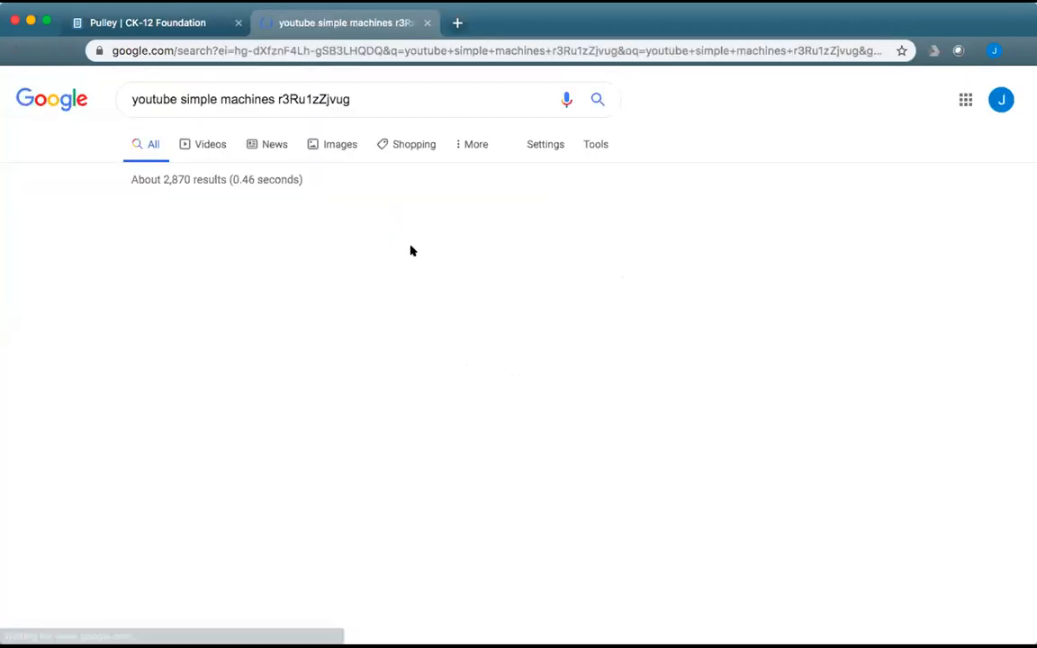
pyautogui.click(199, 333)
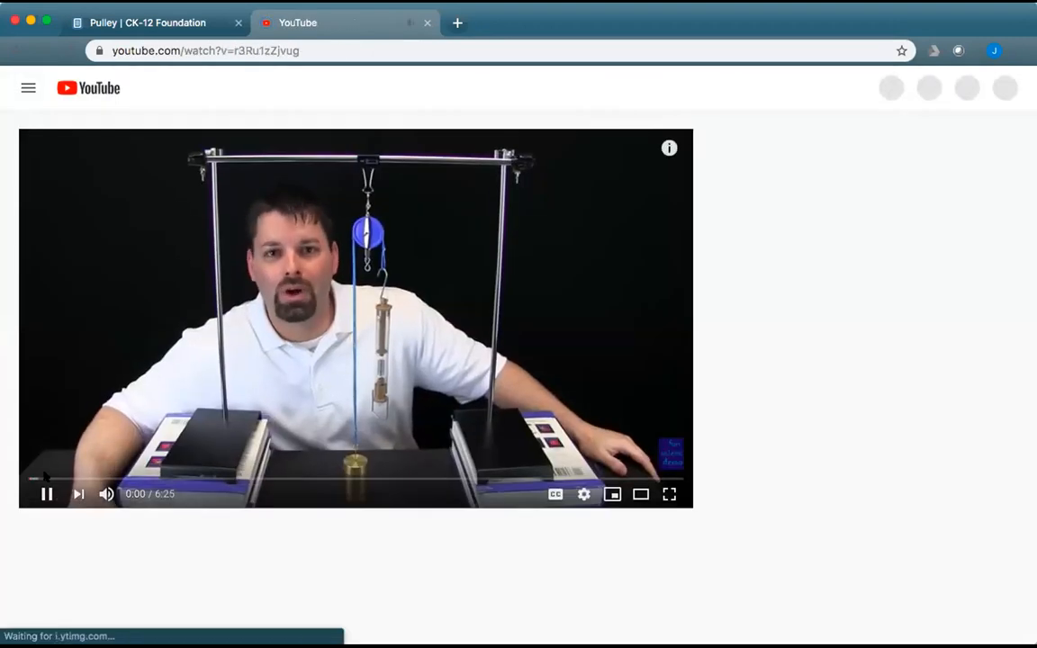
# Pause Simple Machines: The Pulley at 0:01 and copy its youtu.be share link.
pyautogui.click(45, 494)
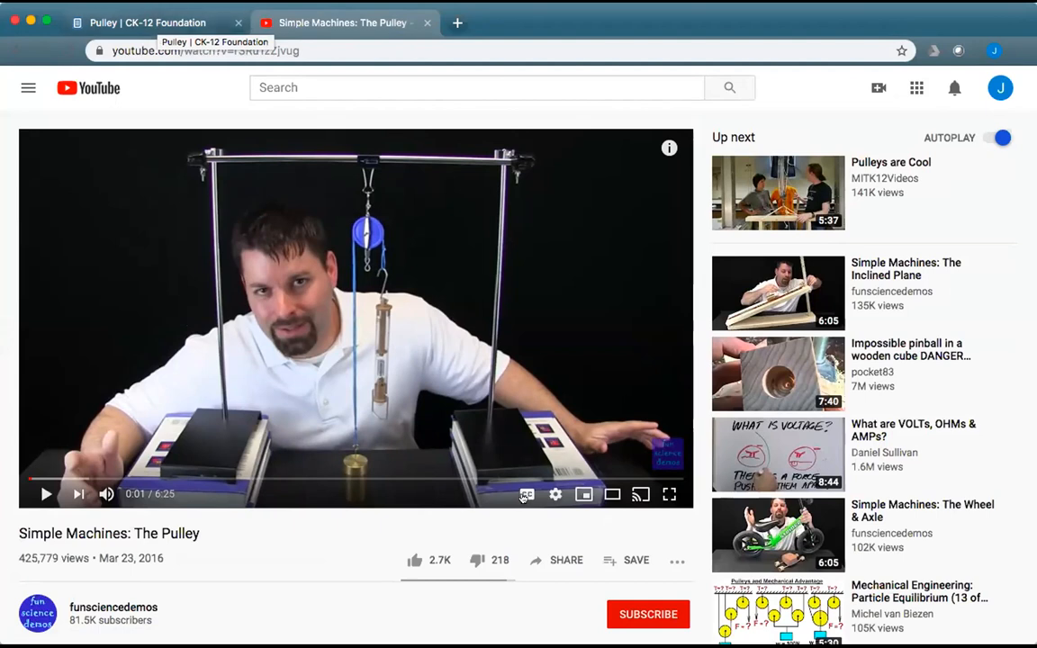
pyautogui.click(558, 557)
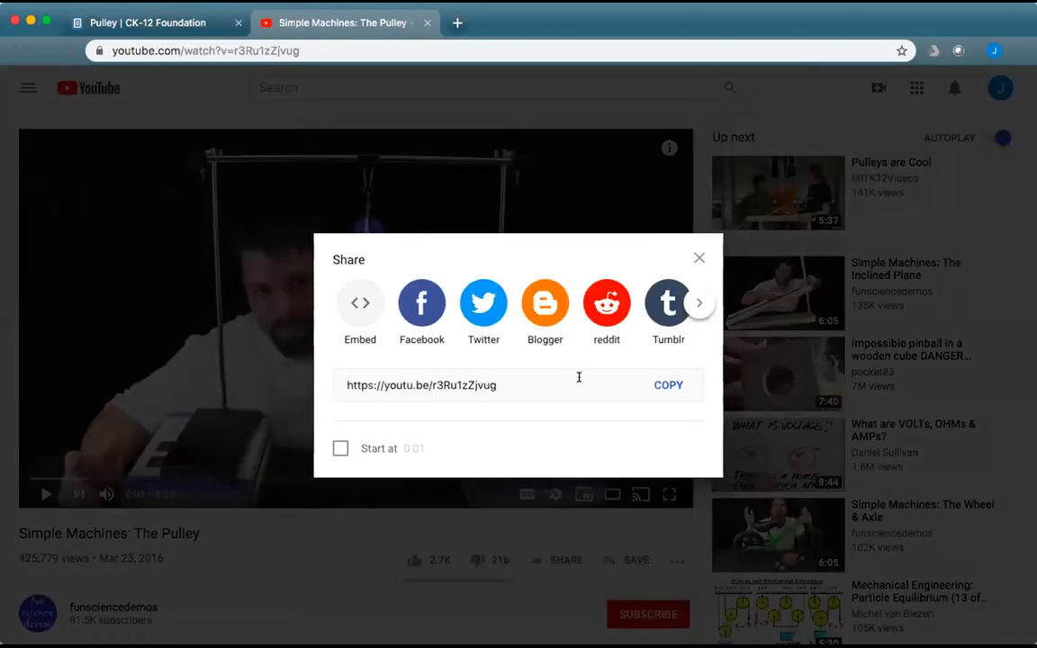
pyautogui.click(513, 382)
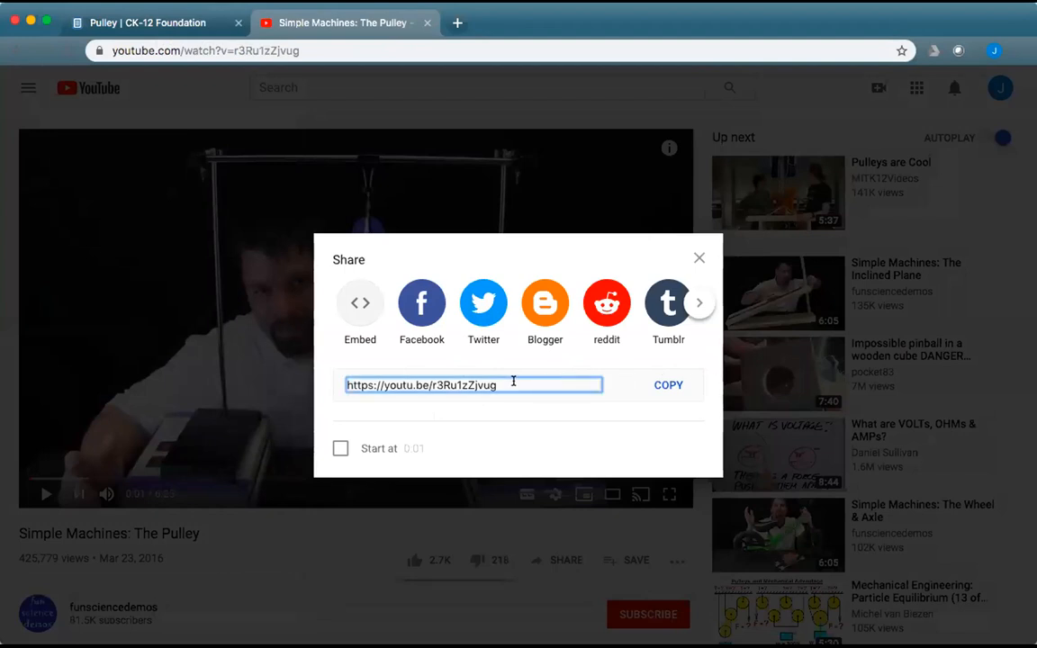
pyautogui.click(339, 382)
pyautogui.click(346, 382)
pyautogui.press('super+c')
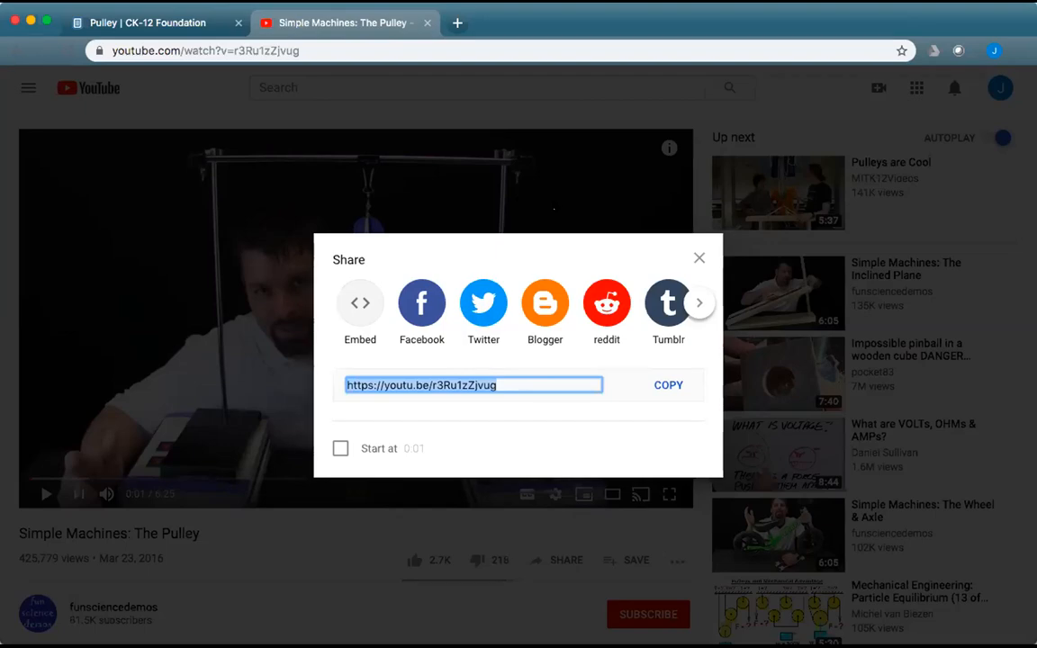
pyautogui.click(187, 32)
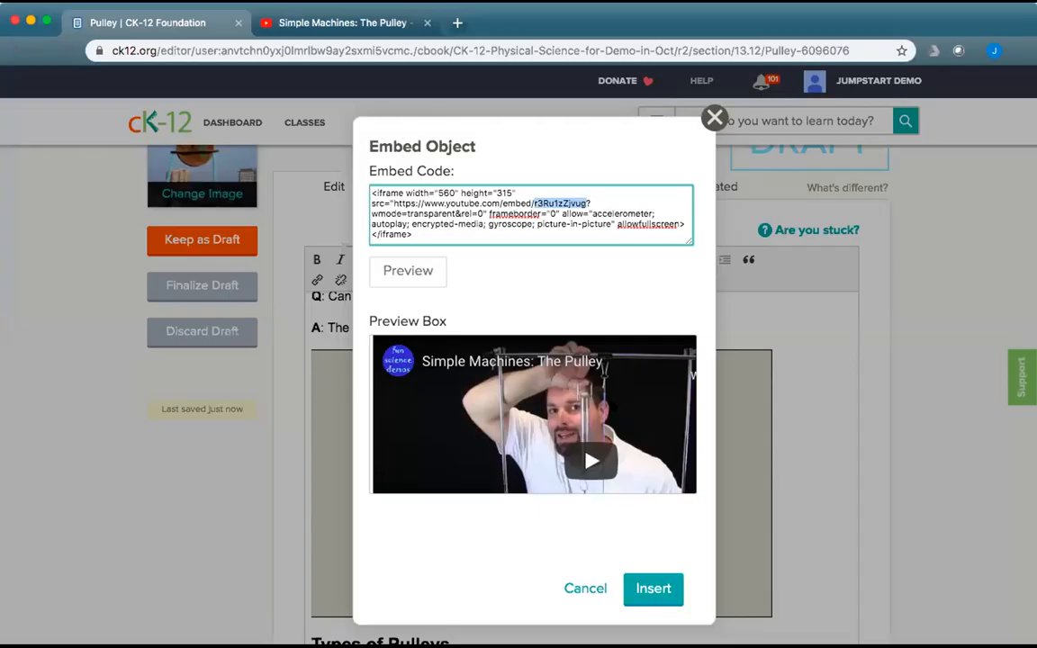
# Cancel the Embed Object dialog, paste the youtu.be link under the answer, and delete most of it.
pyautogui.click(584, 587)
pyautogui.press('Delete')
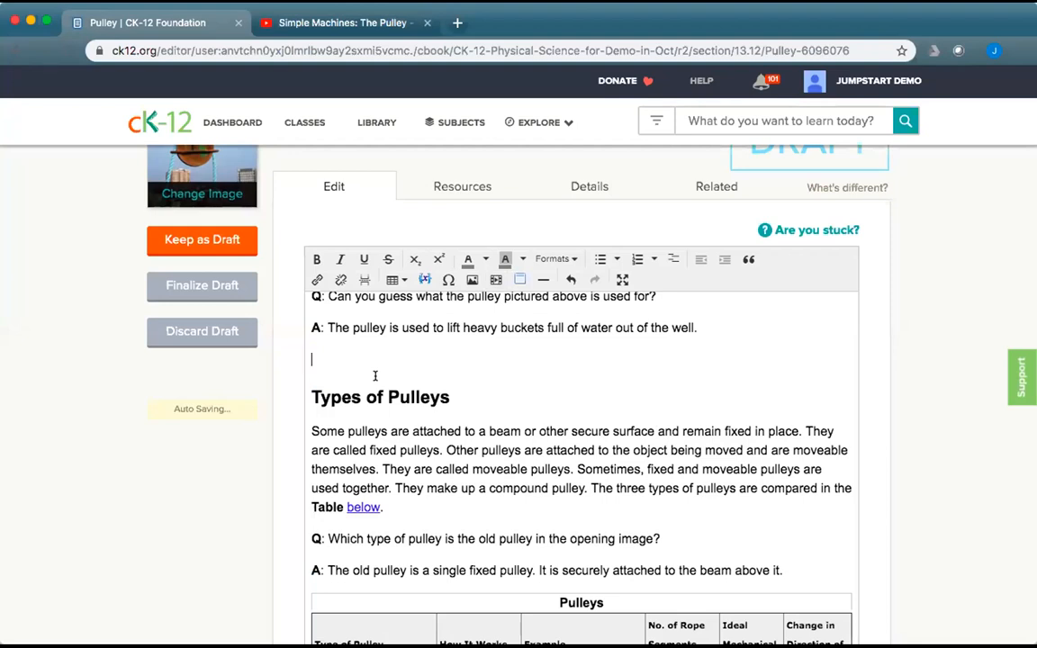
pyautogui.press('super+v')
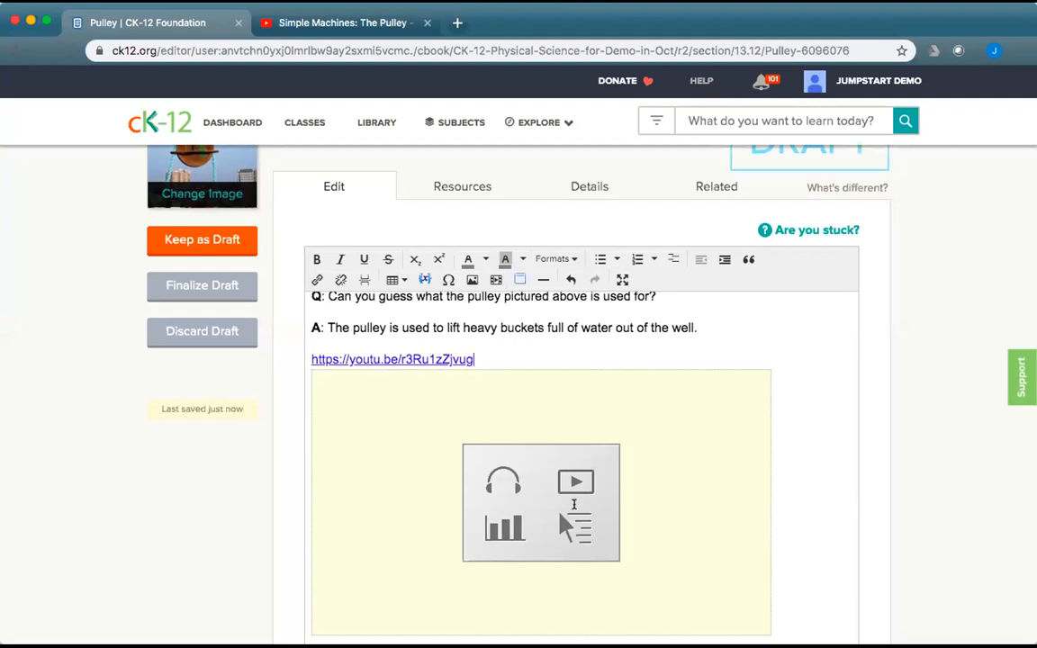
pyautogui.click(573, 504)
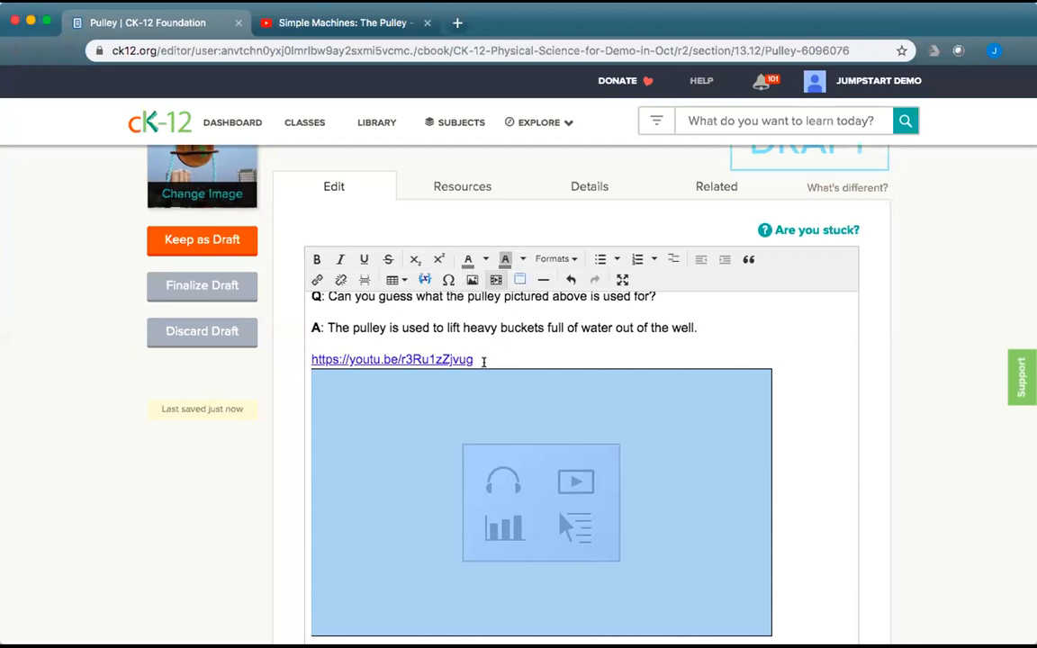
pyautogui.moveTo(474, 355); pyautogui.dragTo(348, 353)
pyautogui.press('BackSpace')
pyautogui.scroll(-3, 461, 387)
pyautogui.scroll(-4, 462, 388)
pyautogui.scroll(2, 461, 388)
pyautogui.moveTo(351, 409); pyautogui.dragTo(303, 409)
pyautogui.press('BackSpace')
pyautogui.press('BackSpace')
pyautogui.click(434, 451)
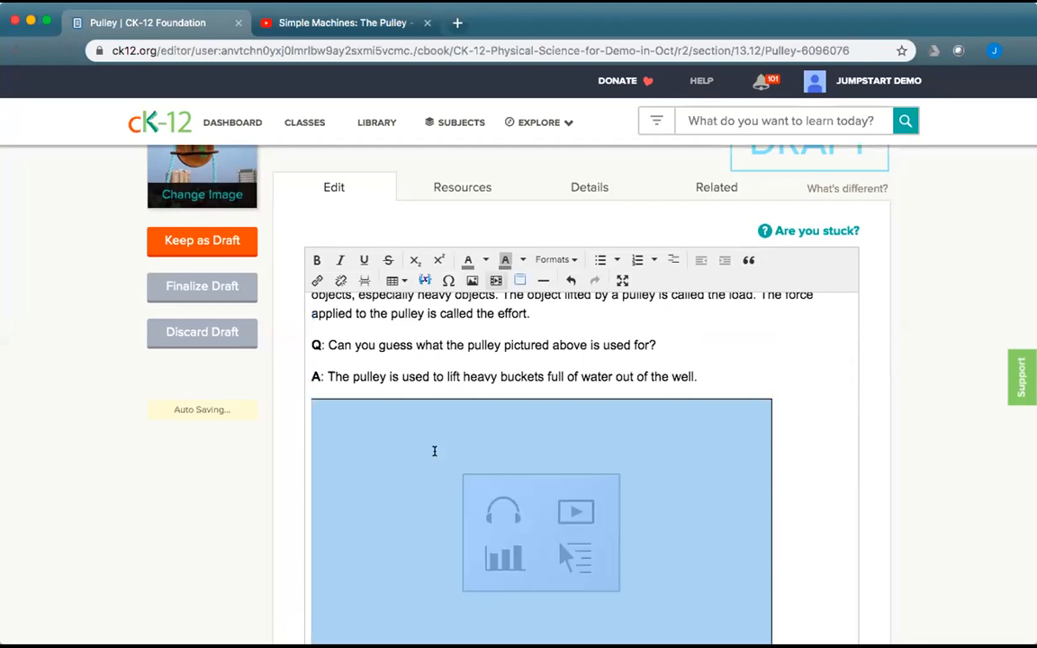
pyautogui.press('BackSpace')
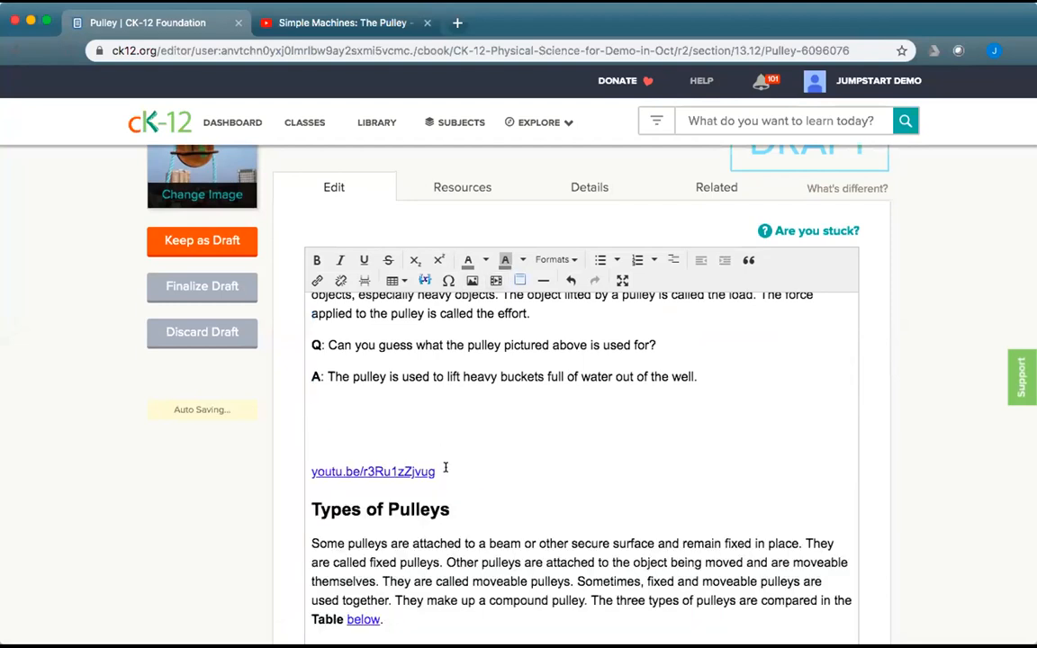
pyautogui.moveTo(442, 471); pyautogui.dragTo(310, 471)
pyautogui.press('BackSpace')
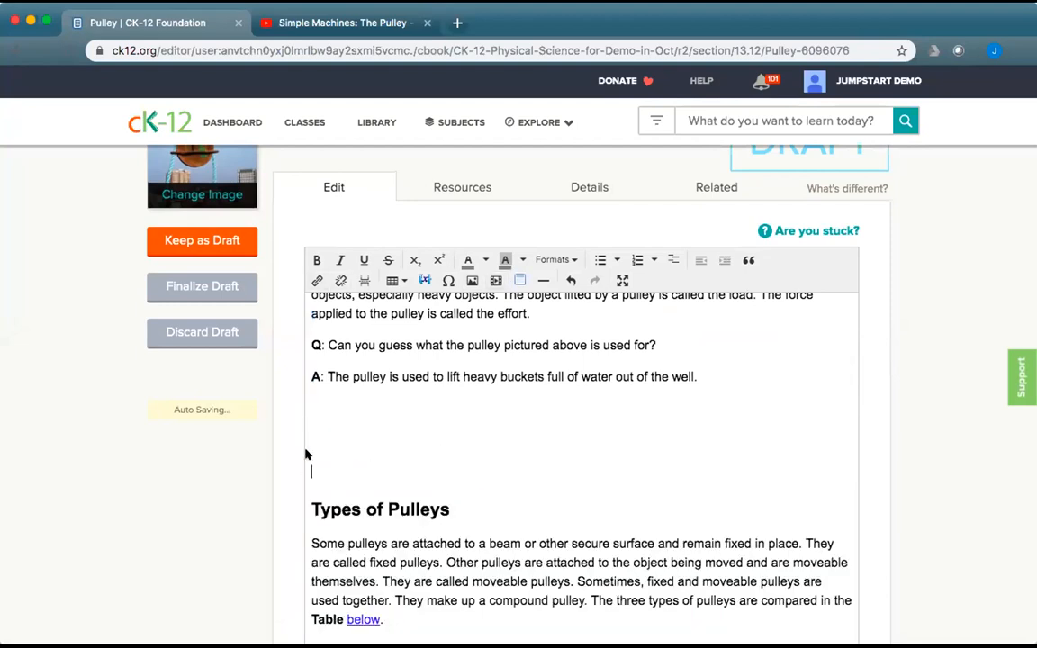
pyautogui.click(351, 24)
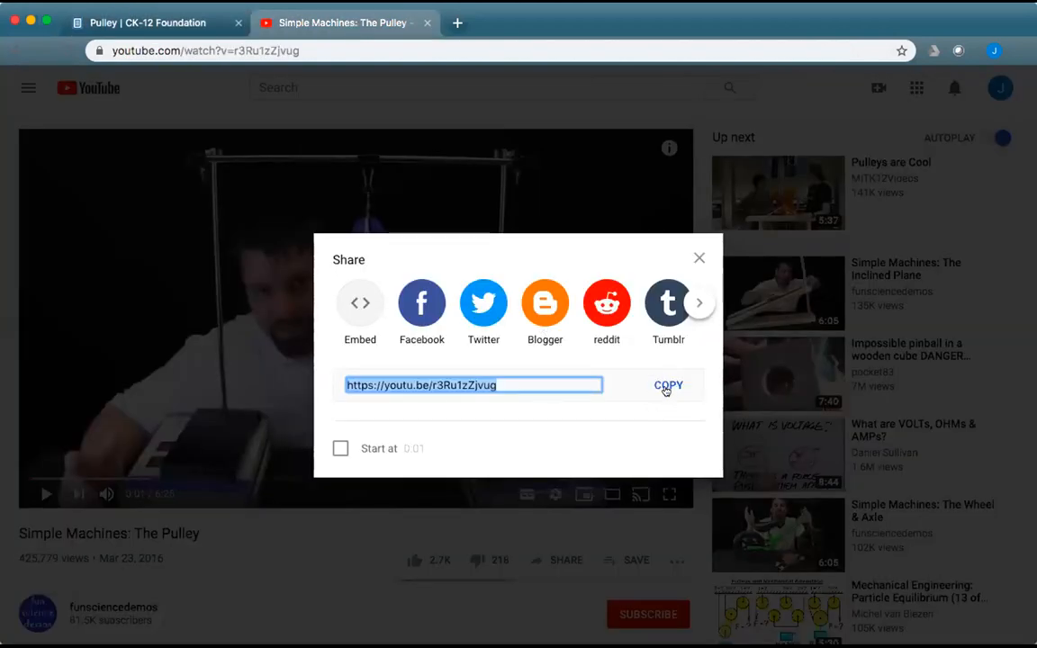
# Copy the pulley video's full iframe embed code from YouTube's Share > Embed option.
pyautogui.click(355, 303)
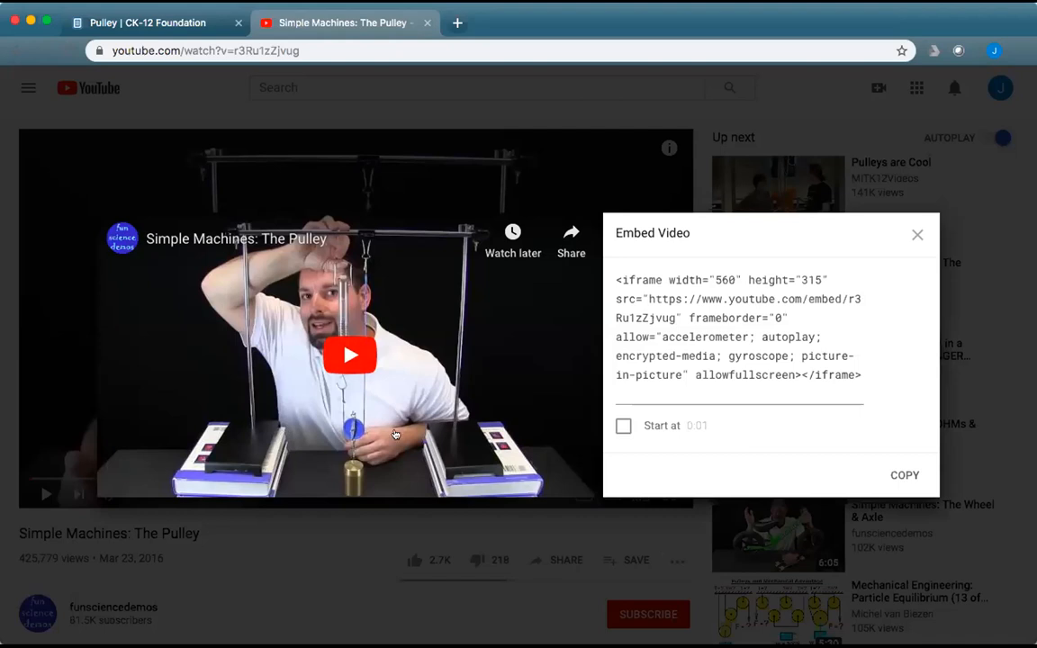
pyautogui.click(537, 368)
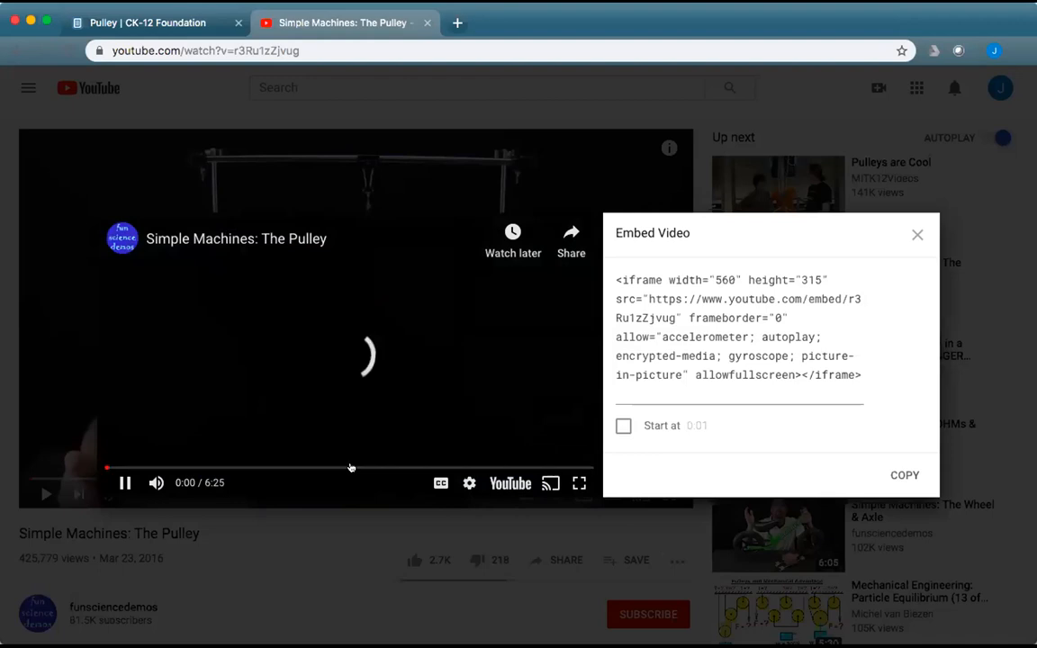
pyautogui.click(228, 468)
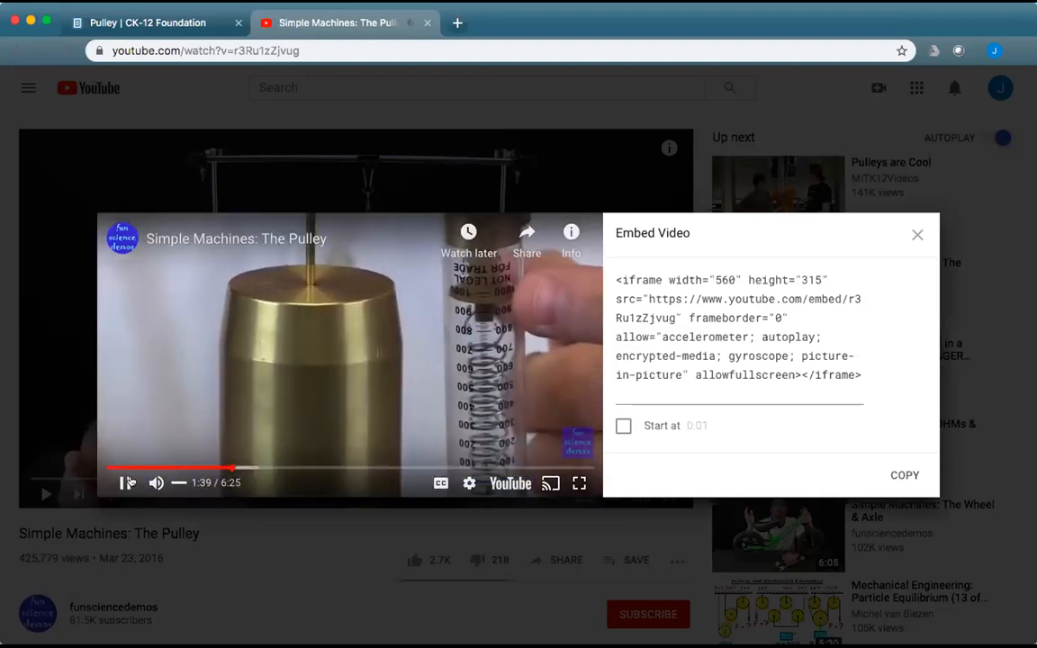
pyautogui.click(125, 484)
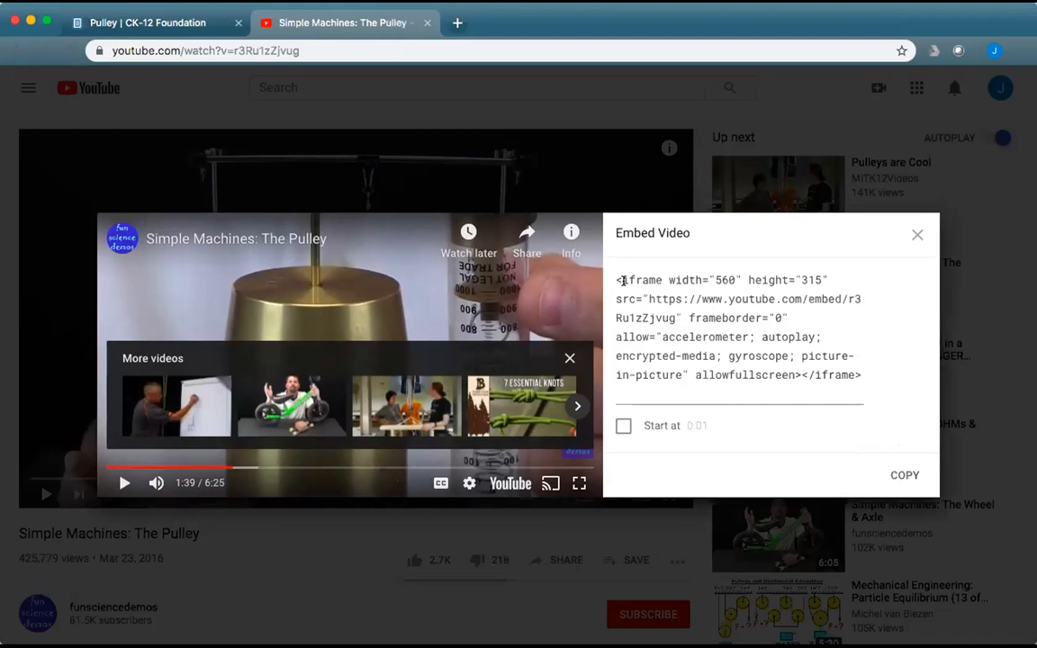
pyautogui.moveTo(611, 279); pyautogui.dragTo(863, 382)
pyautogui.press('super+c')
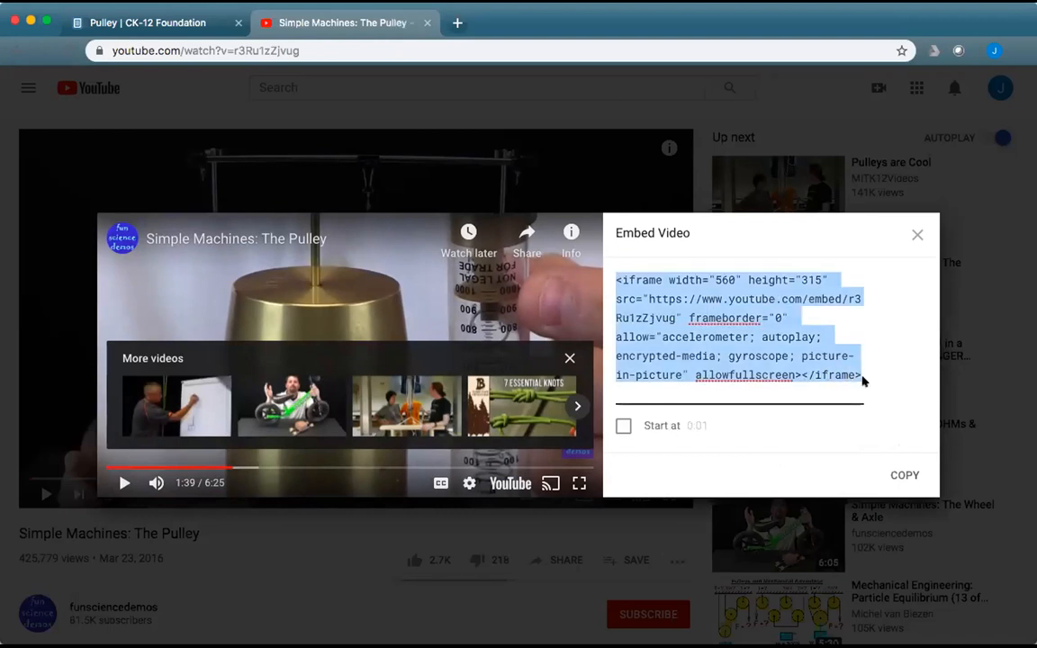
pyautogui.click(153, 23)
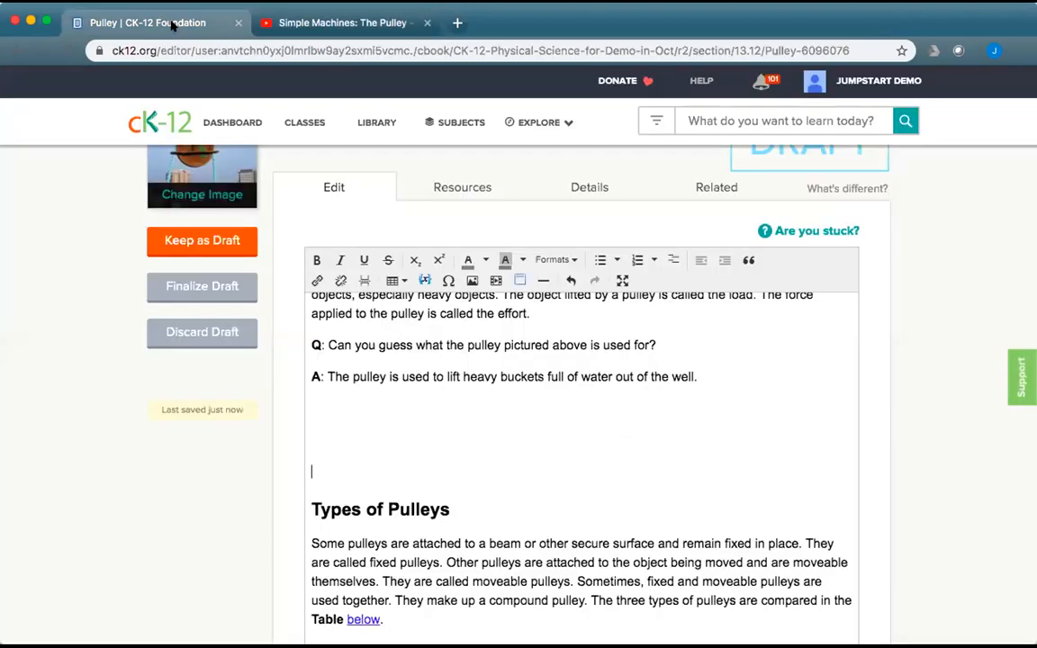
# Paste the YouTube iframe code into Embed Object on the blank line under the answer, preview, and insert it.
pyautogui.click(325, 417)
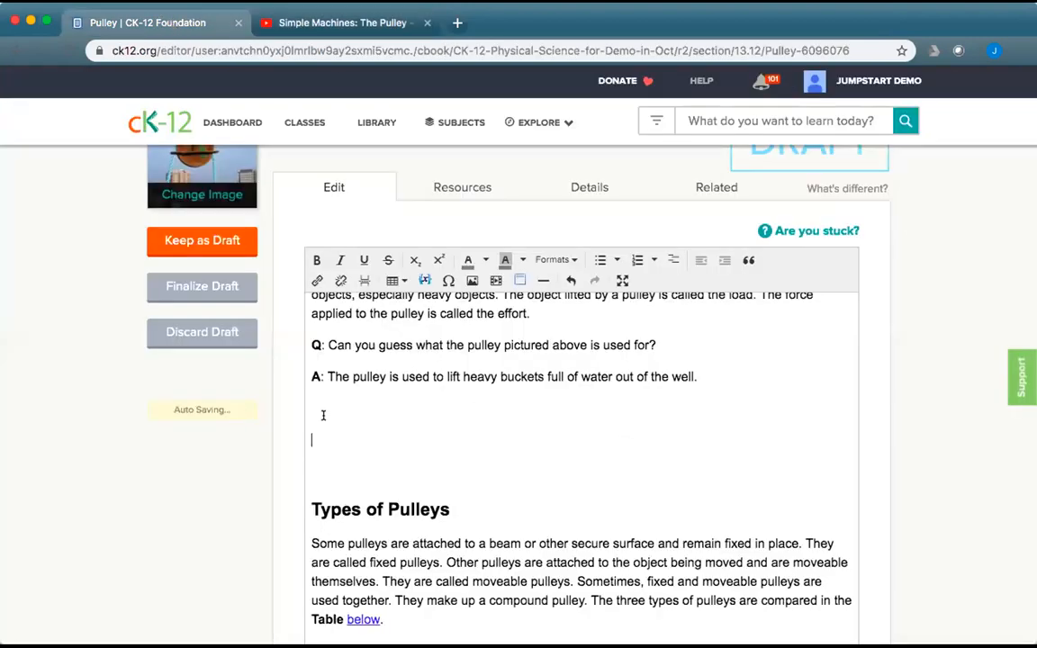
pyautogui.click(493, 282)
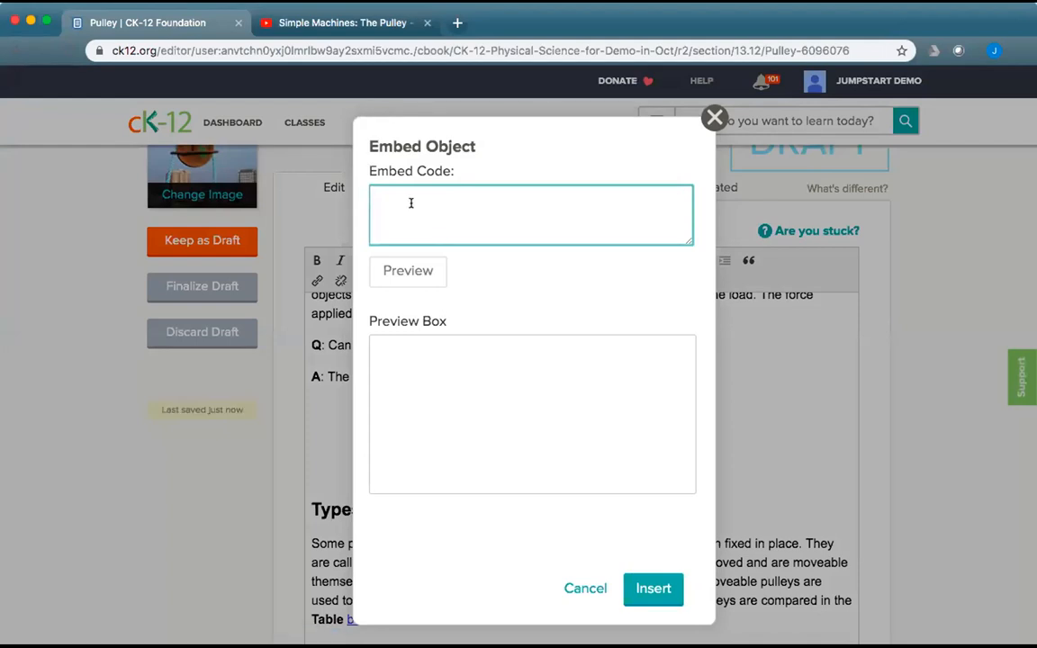
pyautogui.press('super+v')
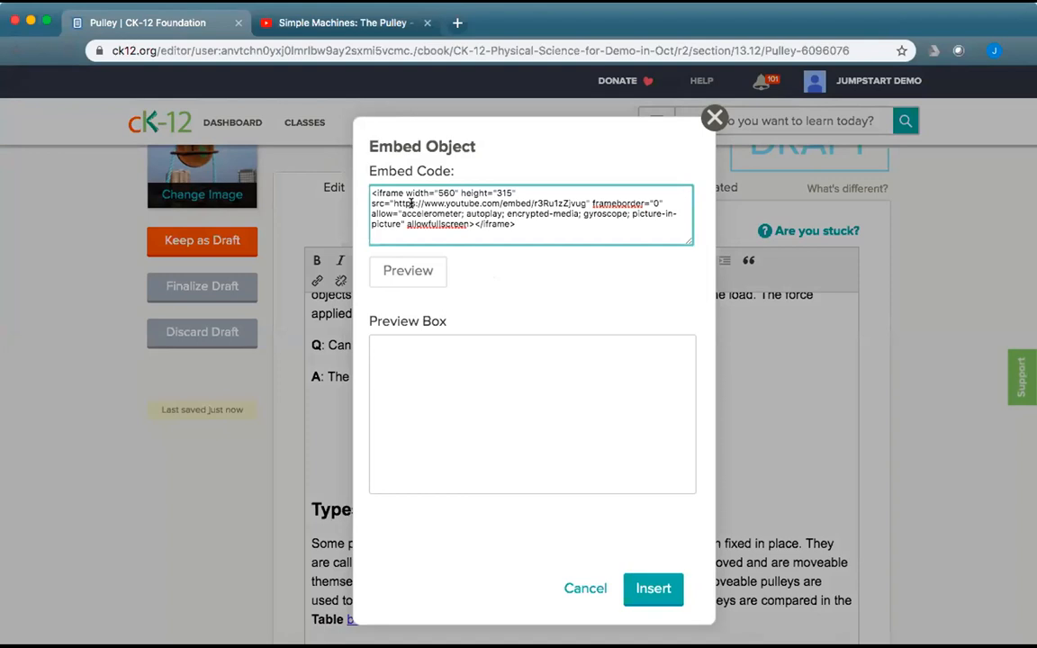
pyautogui.click(406, 276)
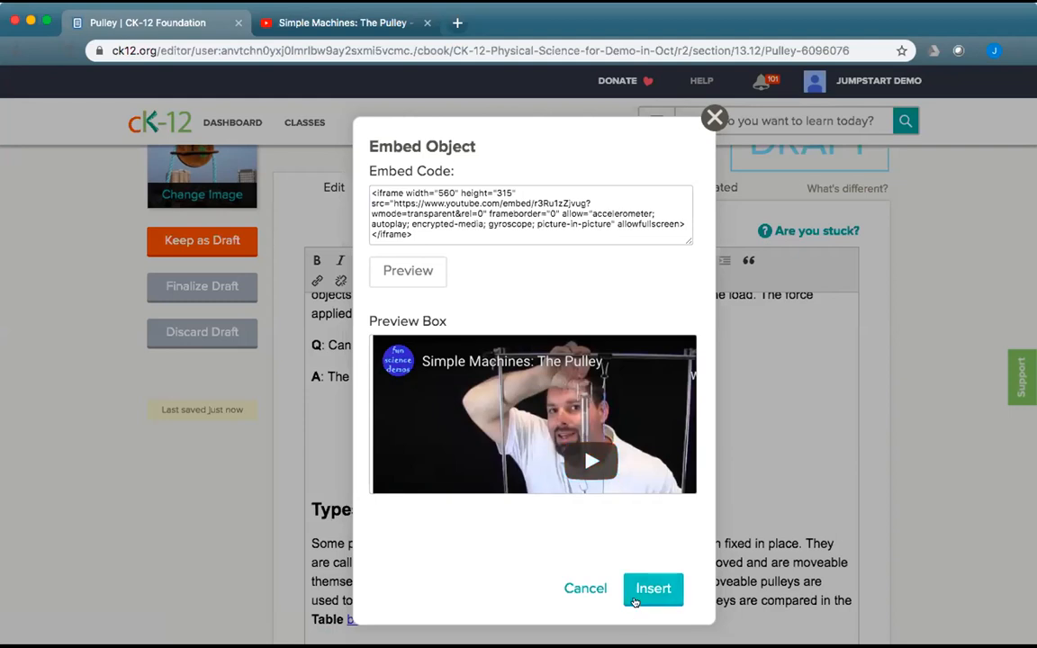
pyautogui.click(636, 598)
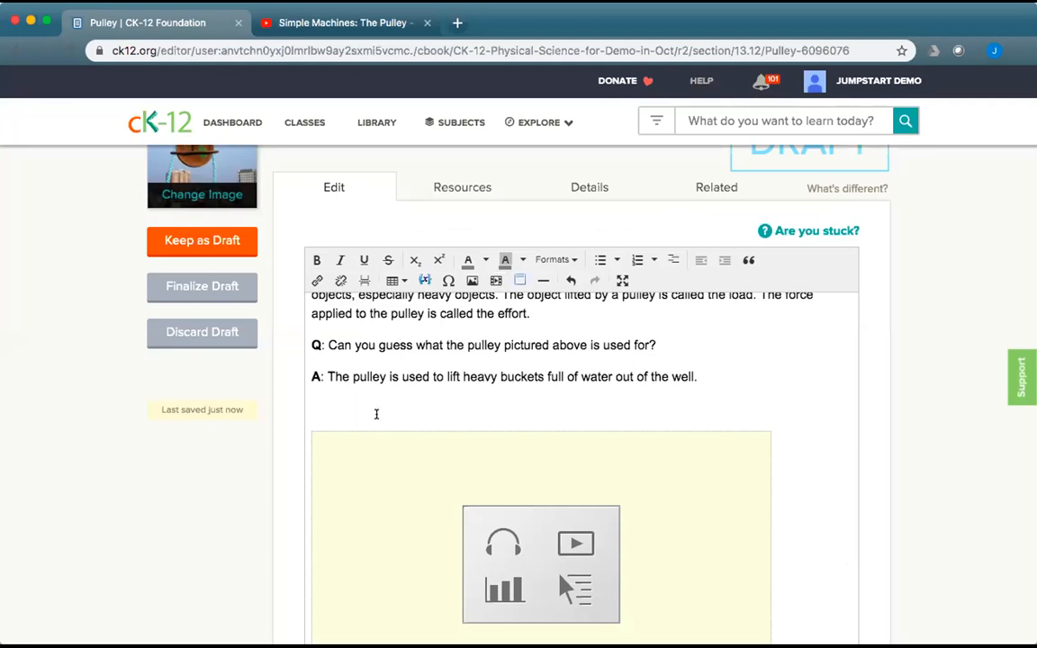
# Remove the empty line above the embedded pulley video.
pyautogui.press('BackSpace')
pyautogui.scroll(-2, 590, 402)
pyautogui.scroll(2, 590, 402)
# Replace the YouTube tab with a new tab loading ck12.org, then return to the Pulley draft.
pyautogui.click(387, 22)
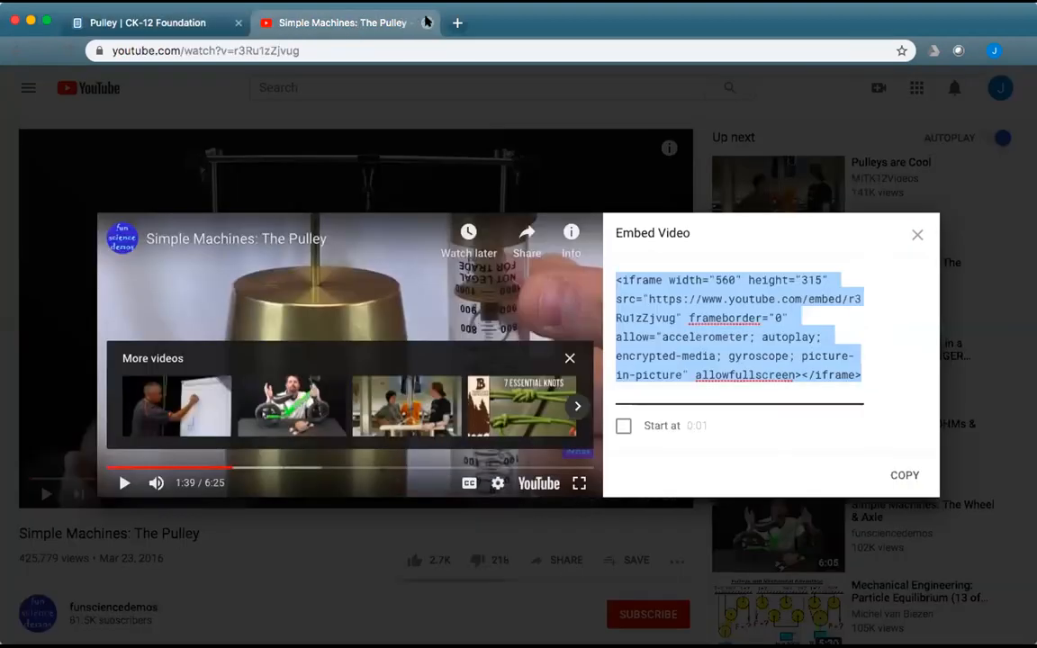
pyautogui.click(426, 24)
pyautogui.click(259, 23)
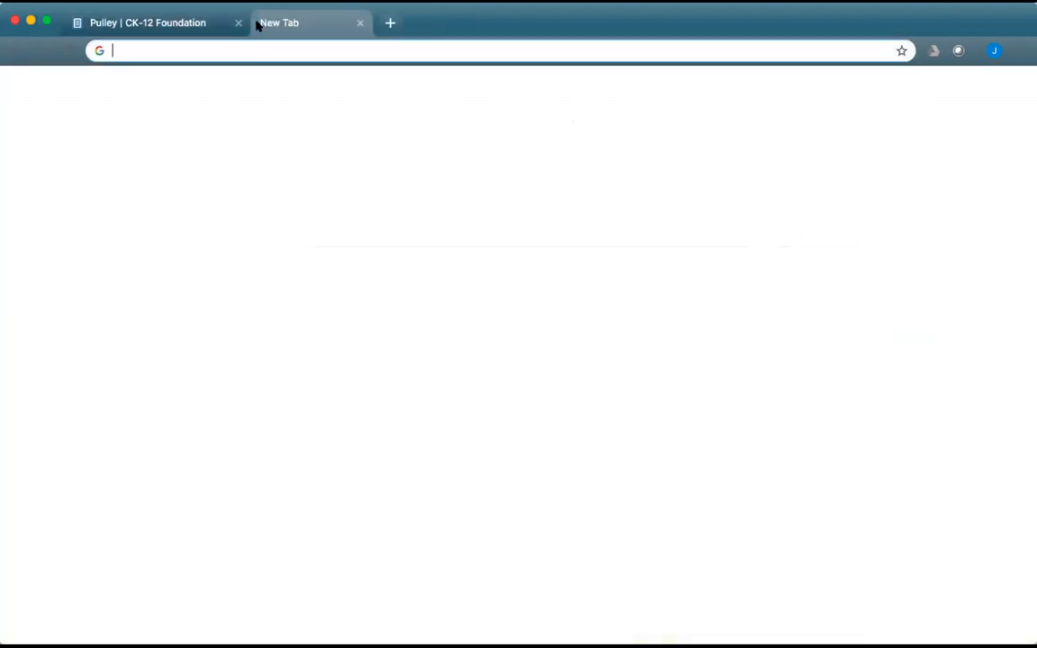
pyautogui.write('ck12.org')
pyautogui.press('Return')
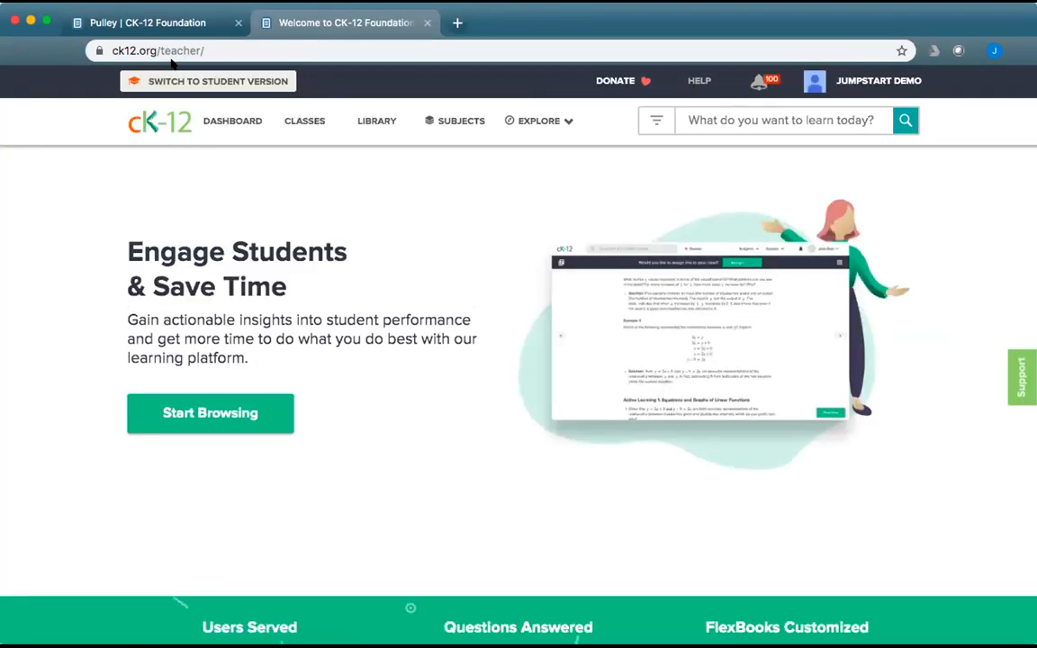
pyautogui.click(162, 21)
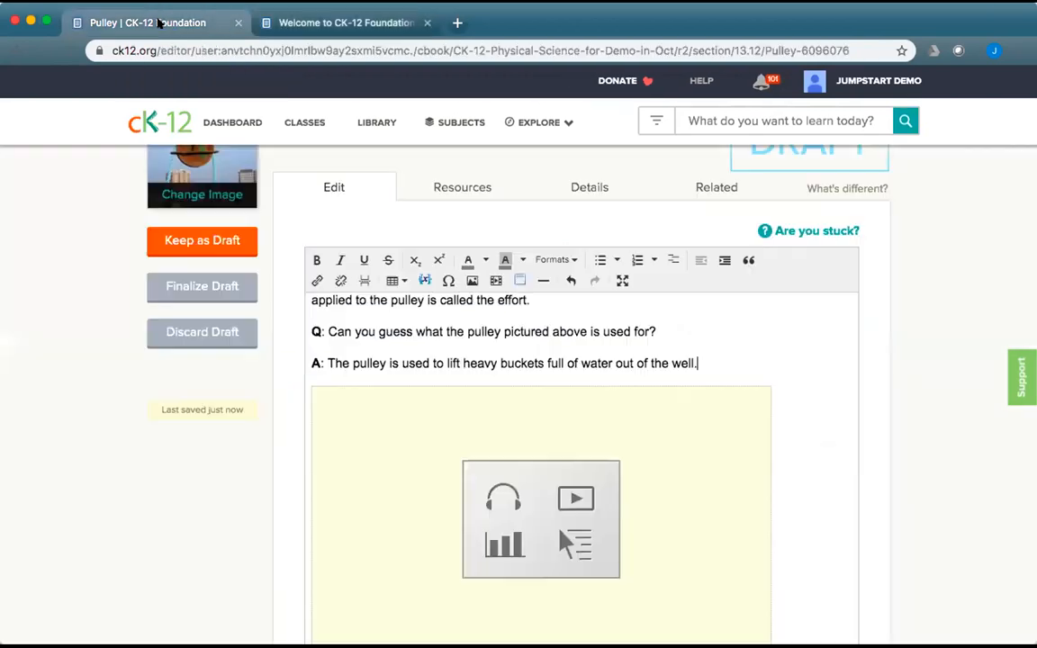
pyautogui.scroll(-5, 710, 438)
# Review the draft's Related tab, then finalize the Pulley draft to publish lesson 13.12 Pulley.
pyautogui.scroll(-15, 710, 437)
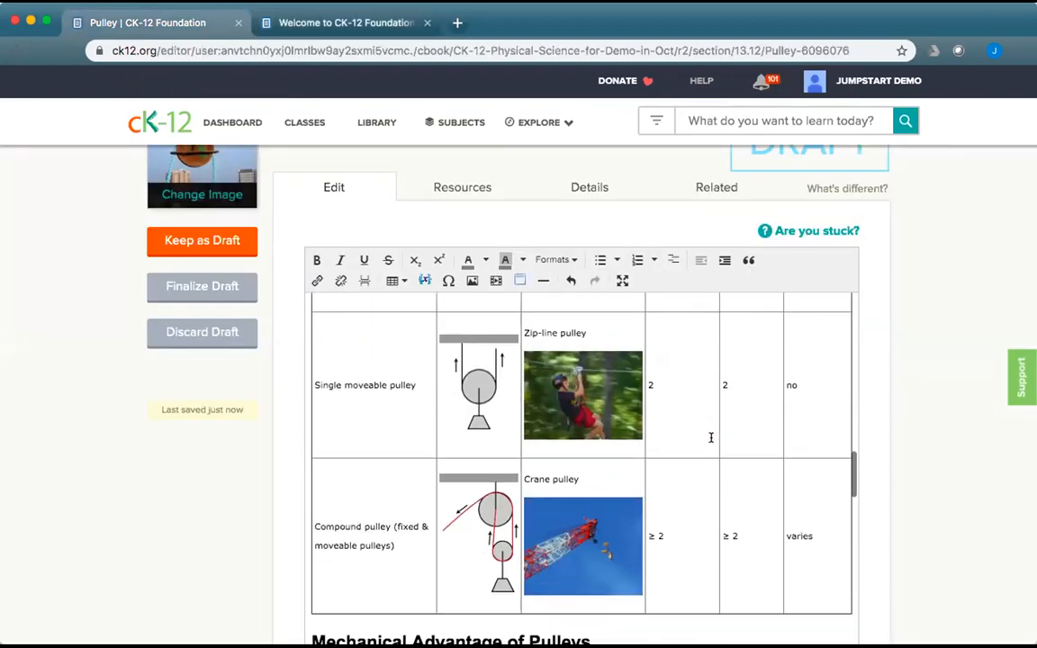
pyautogui.scroll(-10, 710, 437)
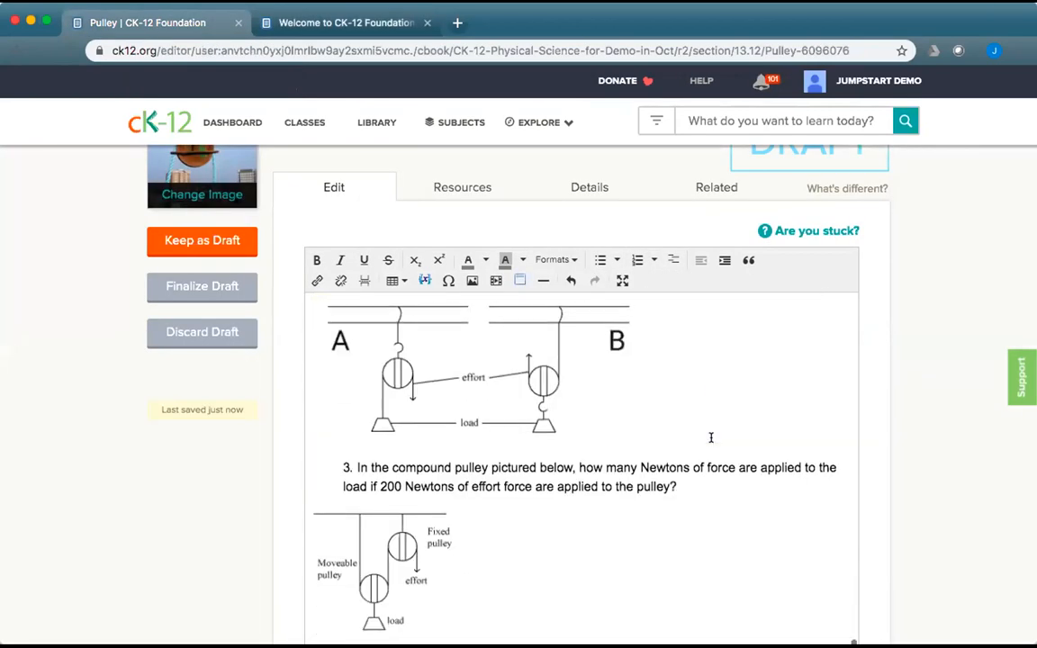
pyautogui.scroll(15, 710, 440)
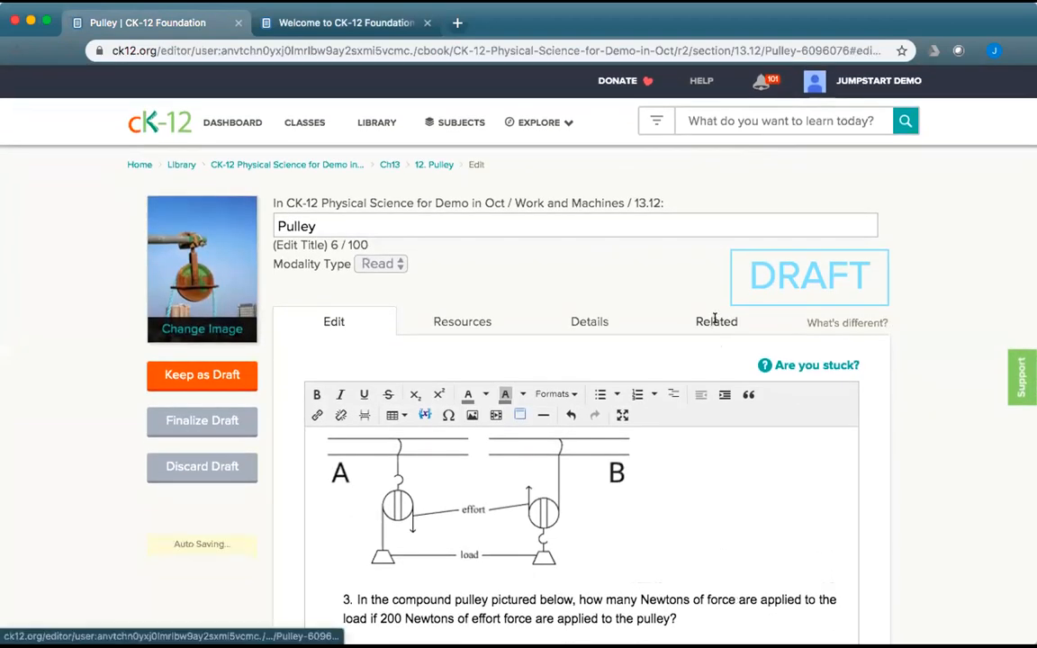
pyautogui.click(715, 322)
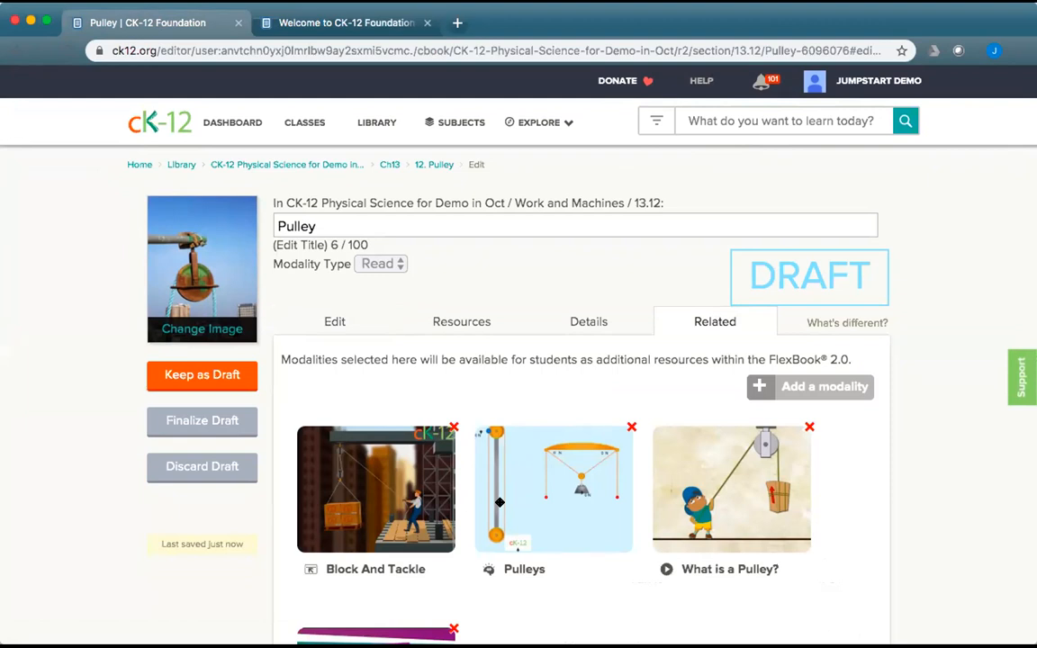
pyautogui.click(214, 420)
pyautogui.click(581, 433)
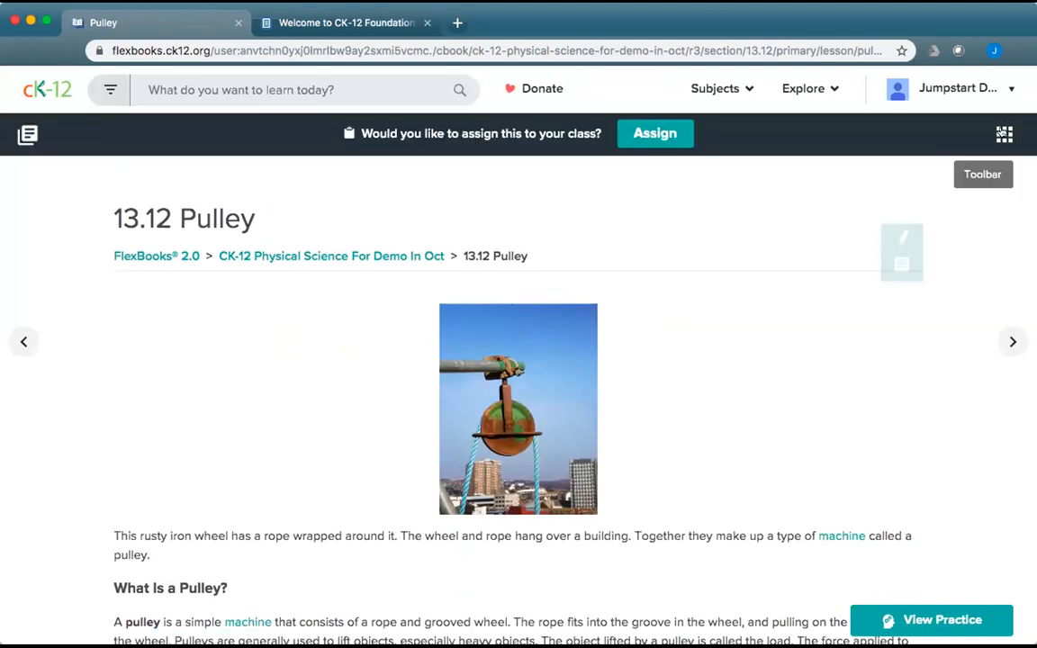
# Open the Block And Tackle simulation and the Pulleys PLIX from Related Content in new tabs.
pyautogui.click(1003, 133)
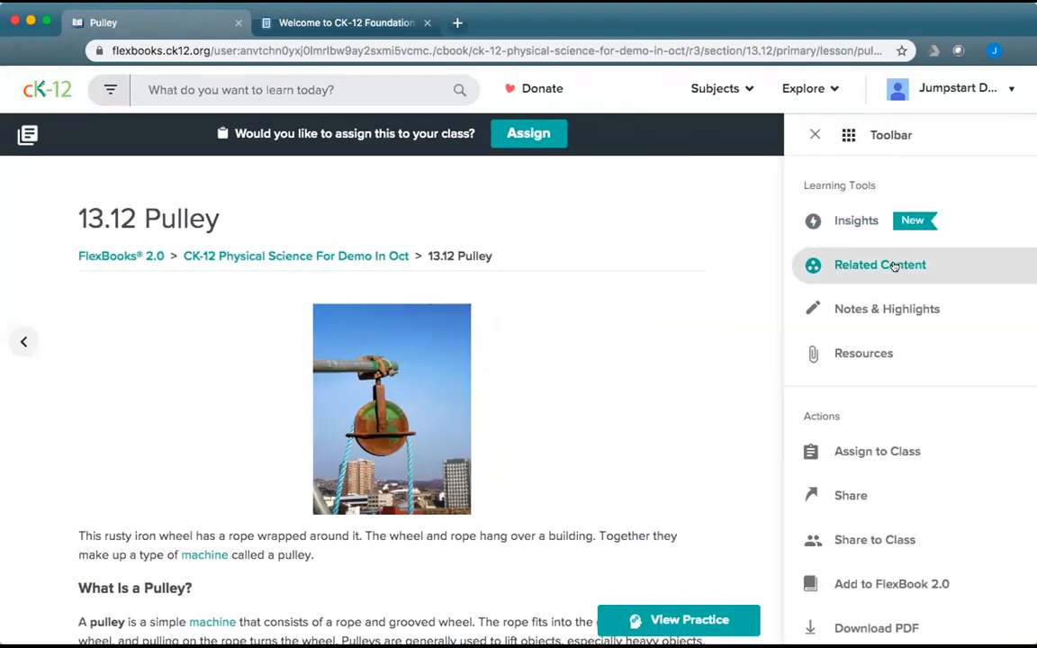
pyautogui.click(894, 265)
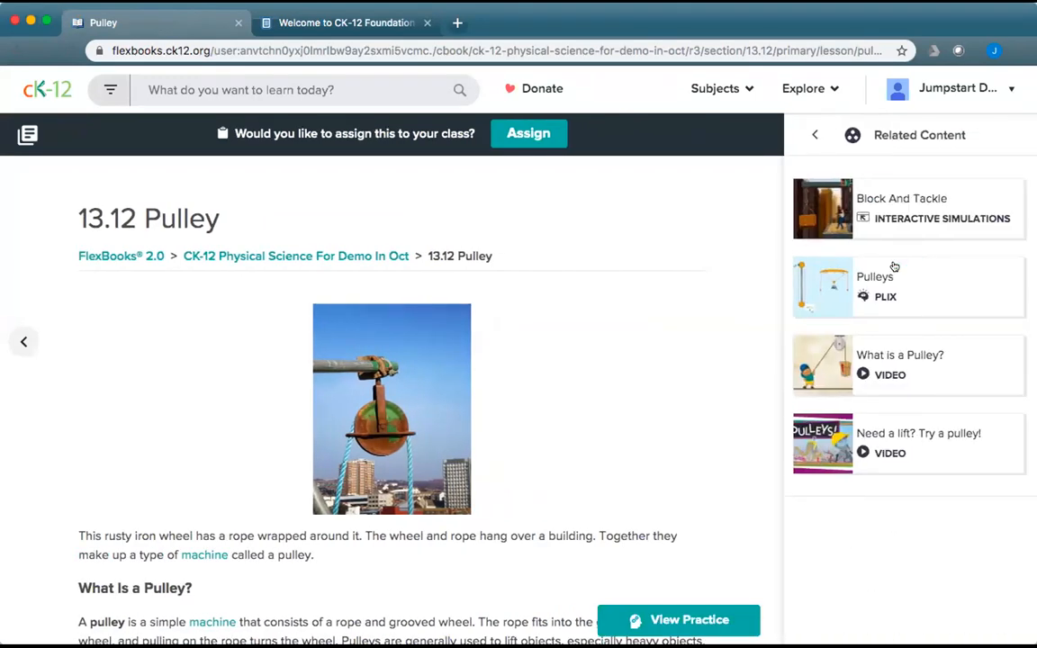
pyautogui.click(891, 203)
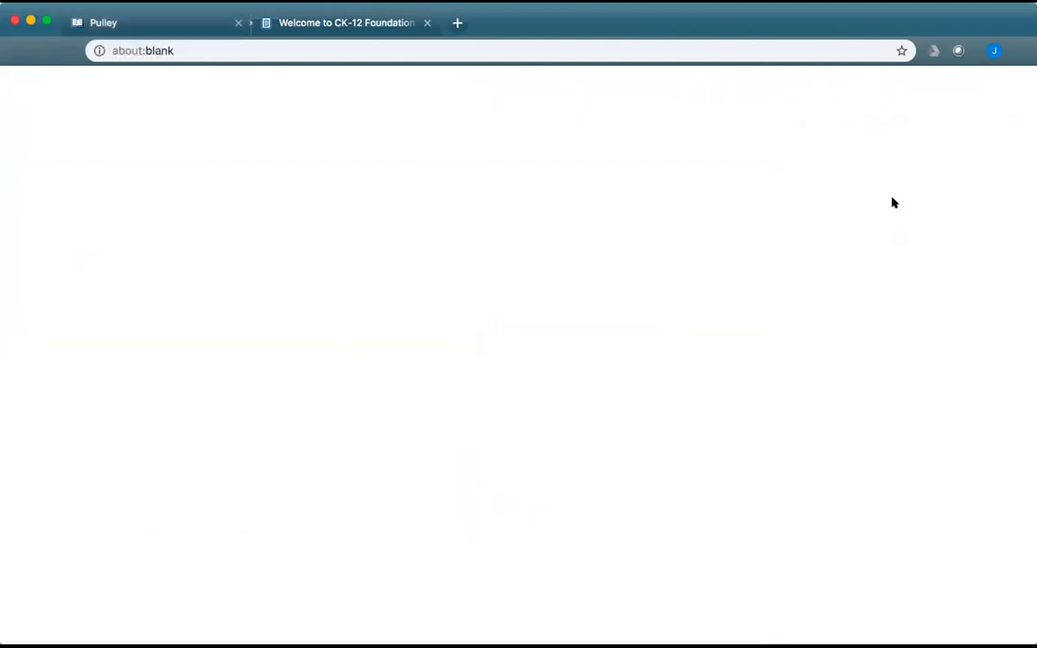
pyautogui.click(141, 21)
pyautogui.click(914, 289)
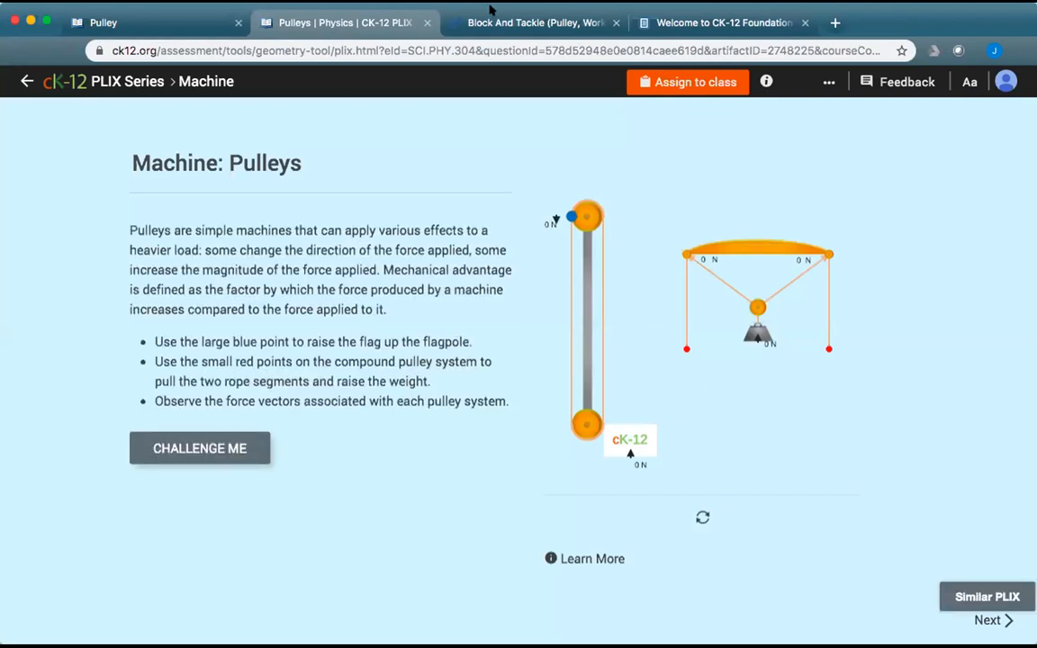
pyautogui.click(494, 24)
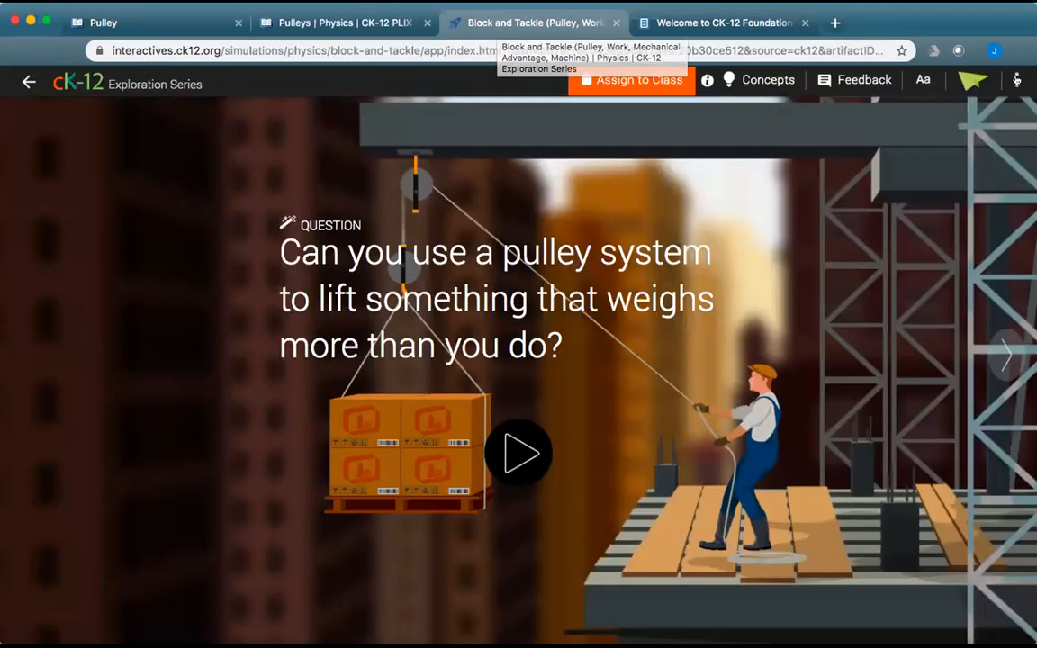
pyautogui.click(1014, 81)
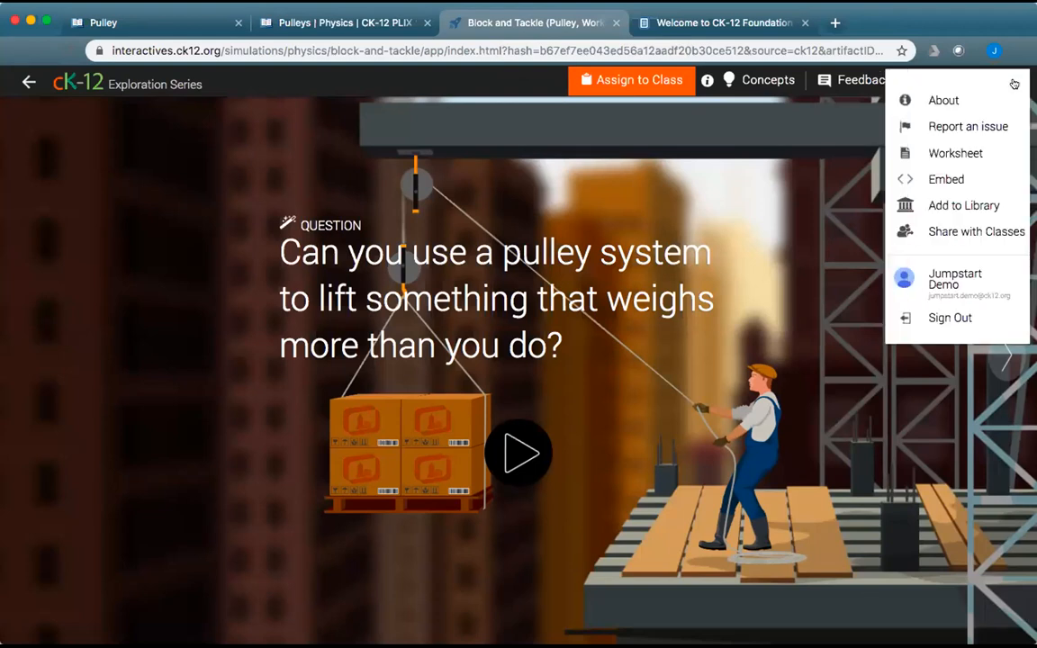
pyautogui.click(940, 179)
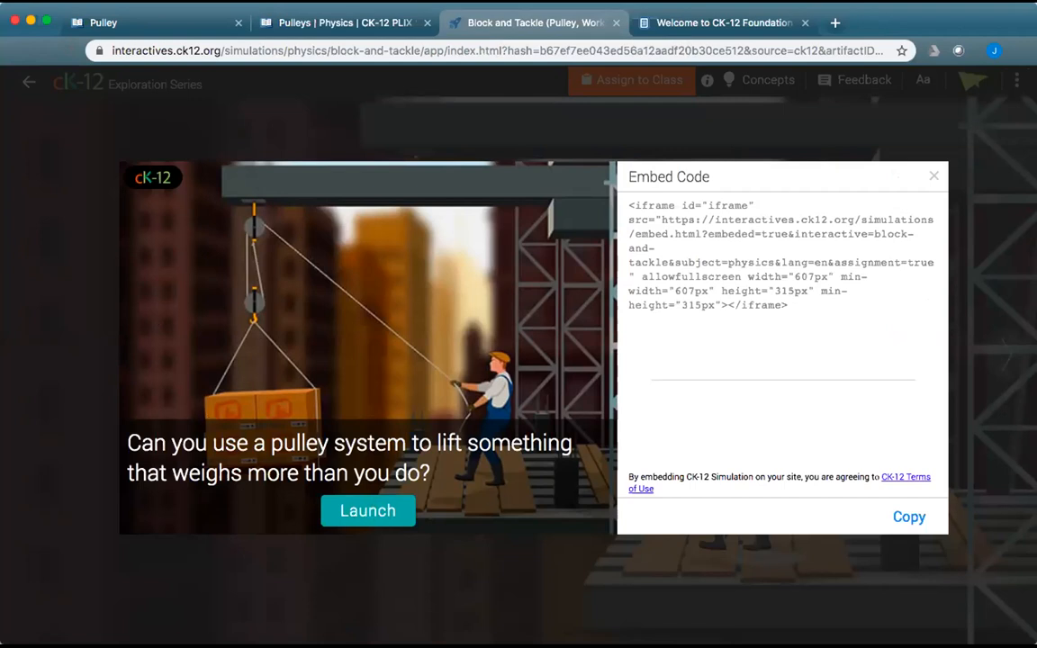
pyautogui.click(356, 27)
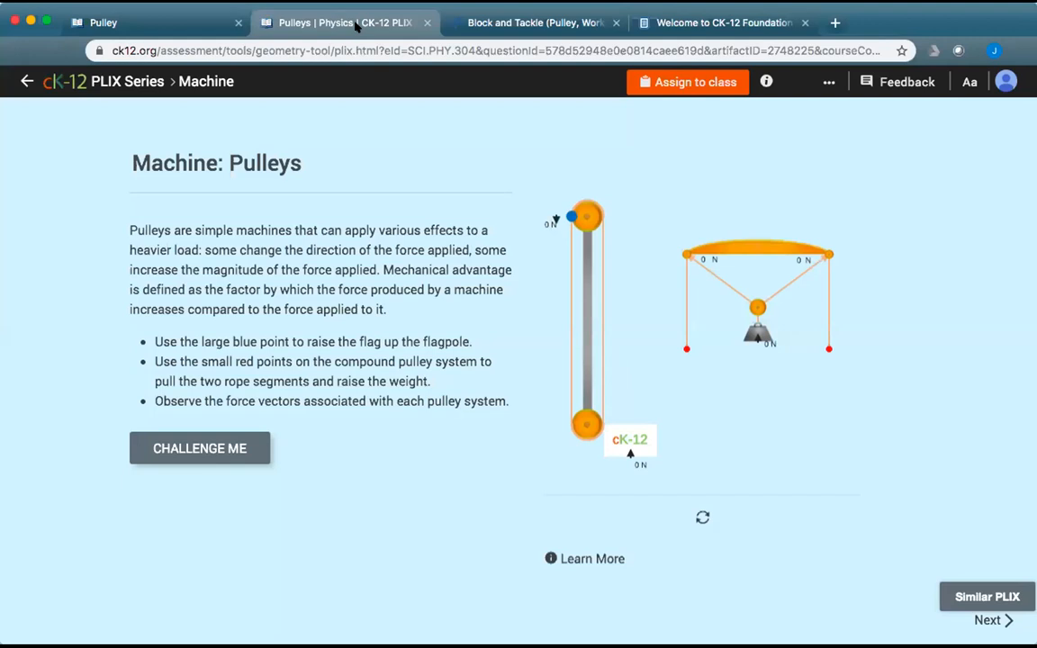
# Copy the Pulleys PLIX (Basic) embed code from the ••• Embed menu and close the window.
pyautogui.click(828, 81)
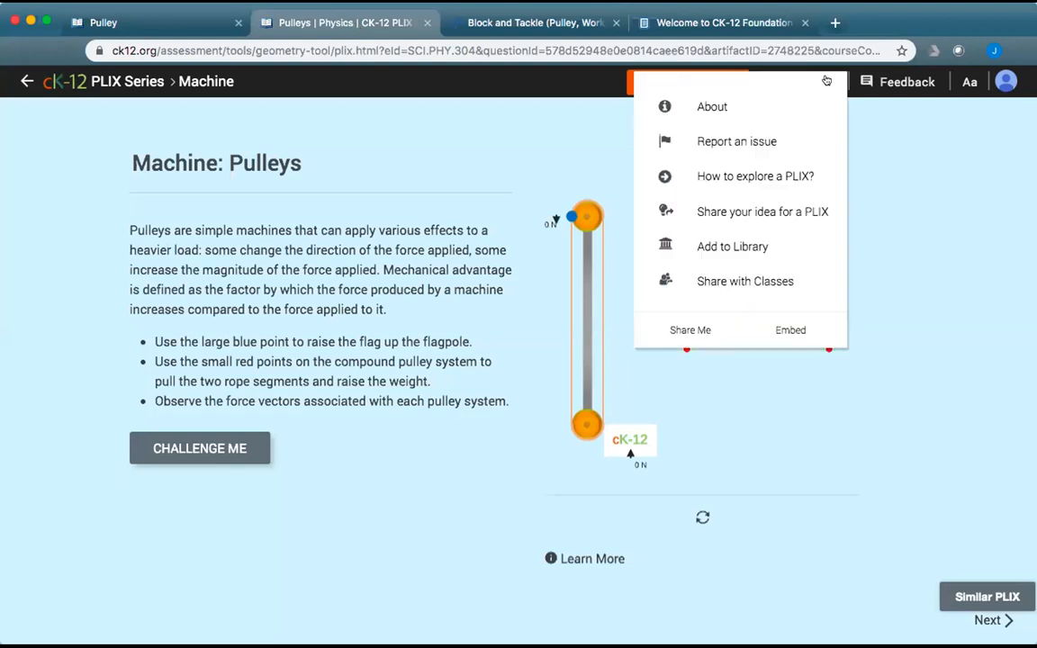
pyautogui.click(785, 330)
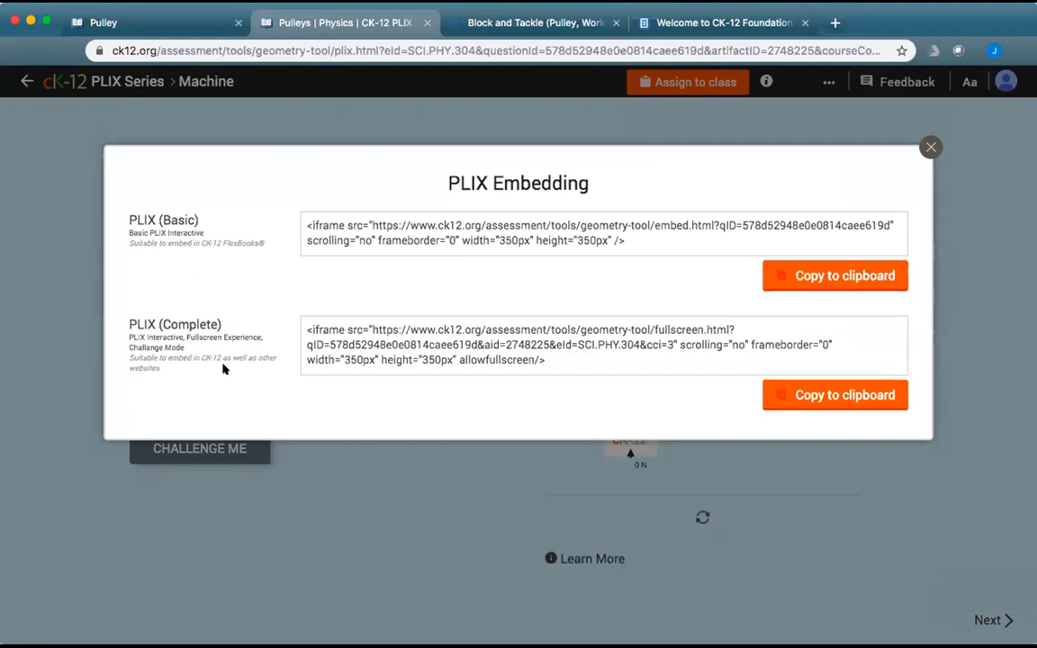
pyautogui.moveTo(624, 236); pyautogui.dragTo(291, 226)
pyautogui.press('super+c')
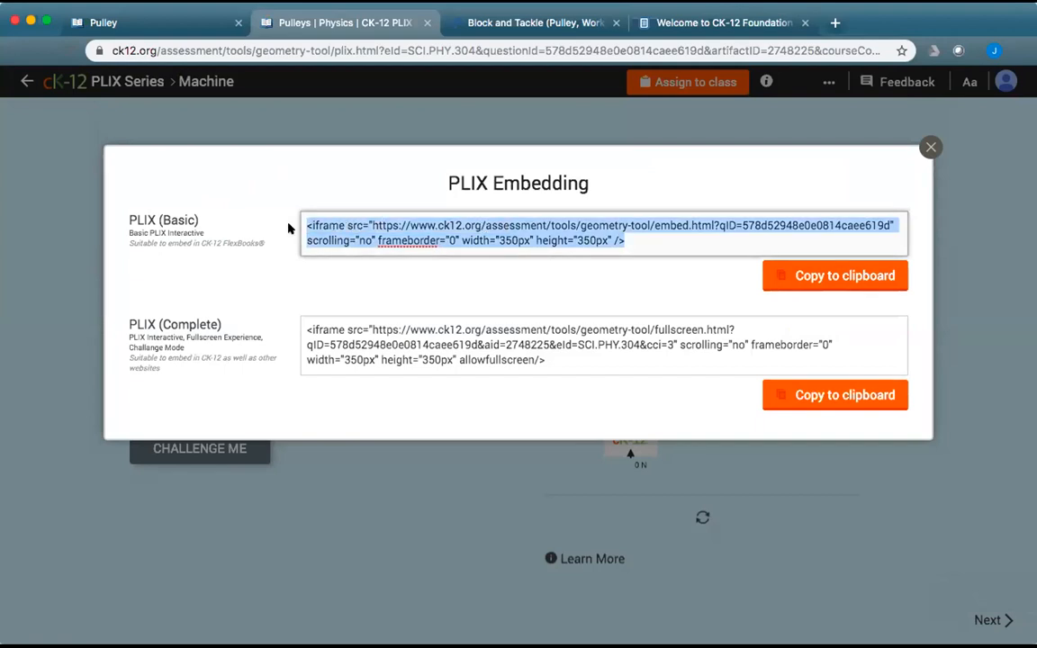
pyautogui.click(821, 277)
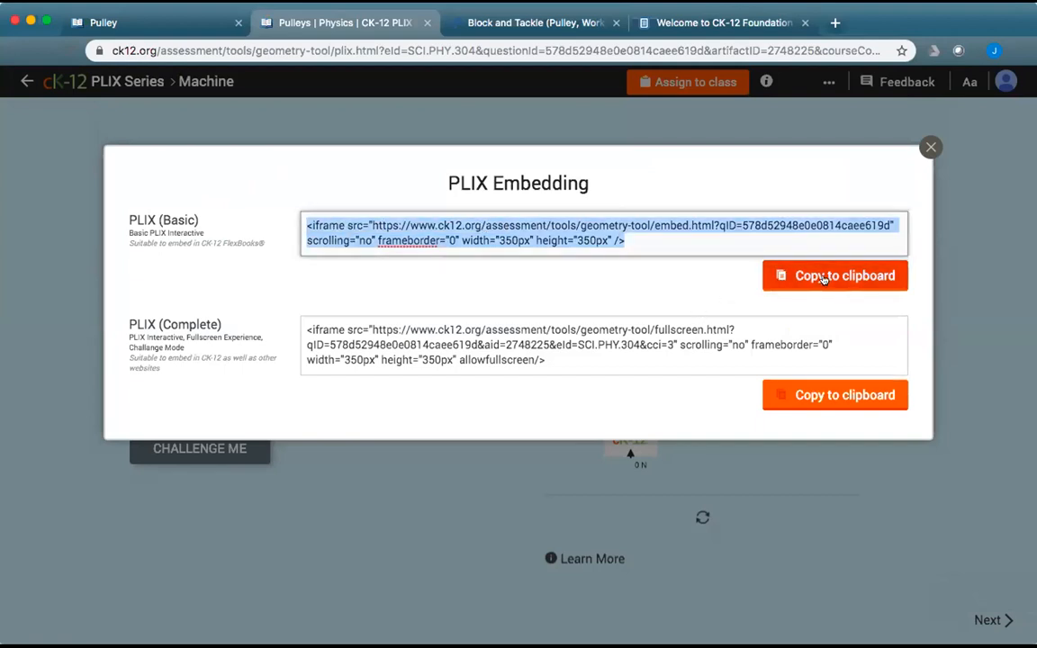
pyautogui.click(929, 147)
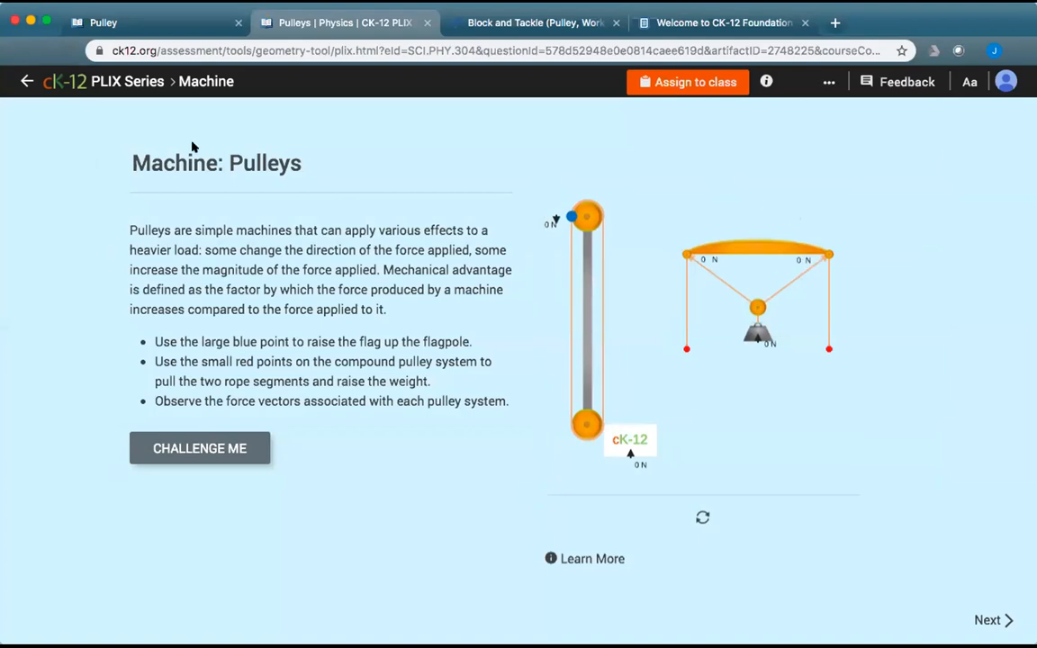
# Open the CK-12 Physical Science for Demo in Oct FlexBook in edit mode.
pyautogui.click(184, 23)
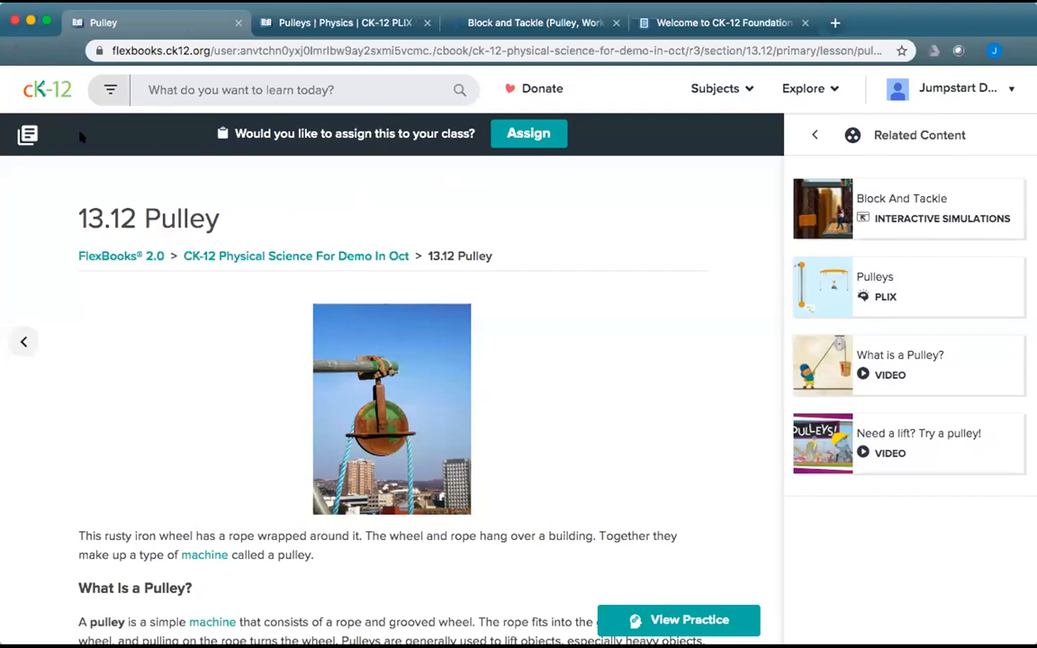
pyautogui.click(25, 135)
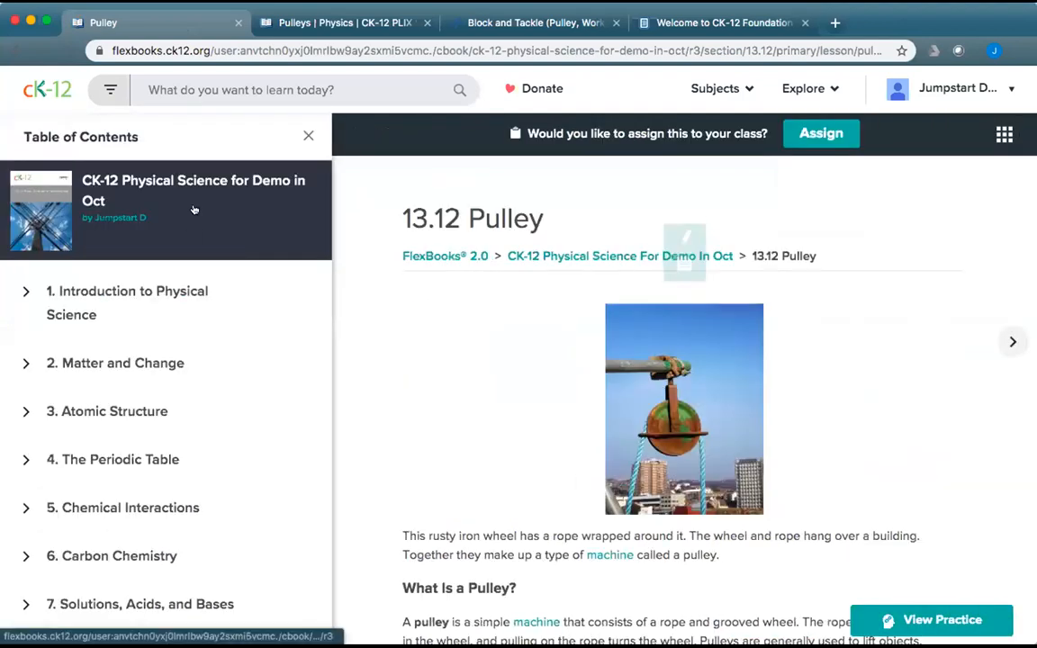
pyautogui.click(167, 181)
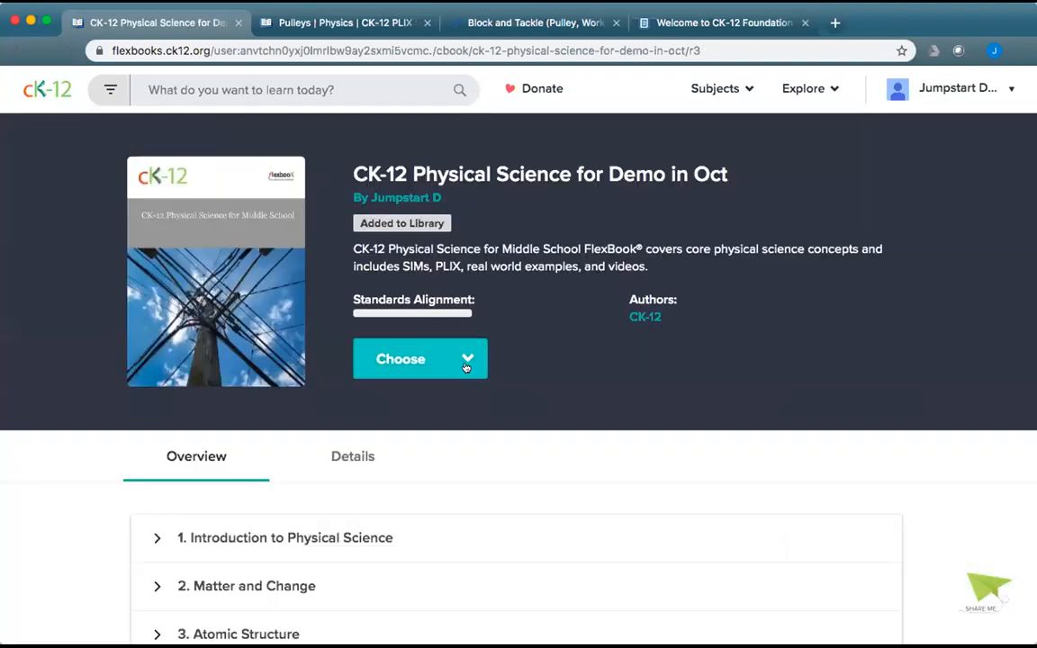
pyautogui.click(464, 361)
pyautogui.click(399, 537)
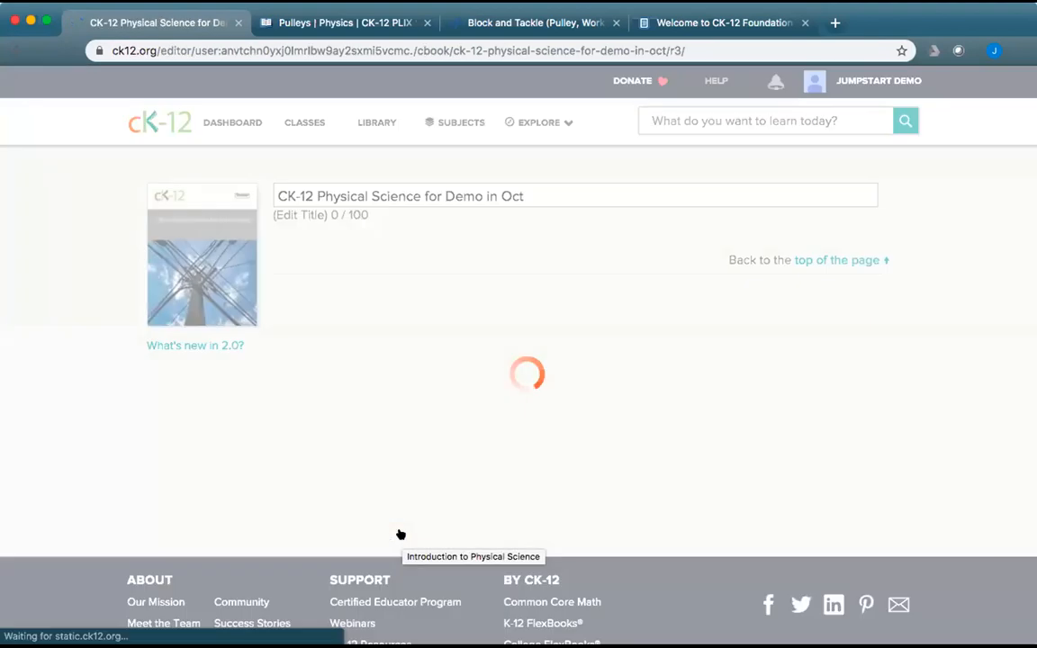
# Expand chapter 13 Work and Machines and open 13.12 Pulley for editing.
pyautogui.scroll(-5, 539, 456)
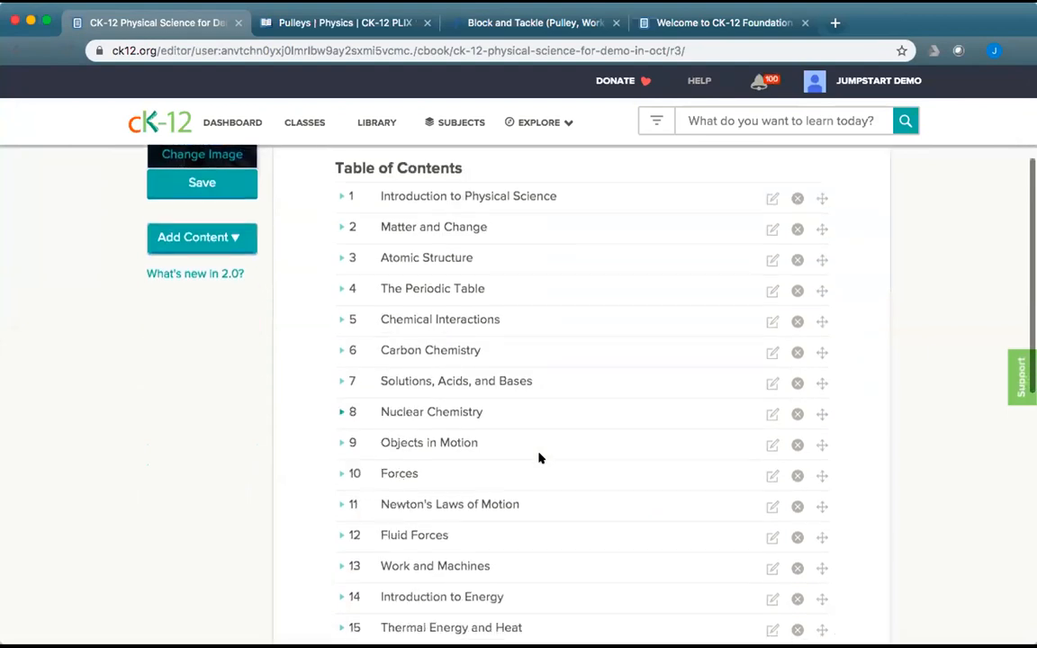
pyautogui.scroll(-3, 539, 458)
pyautogui.click(341, 353)
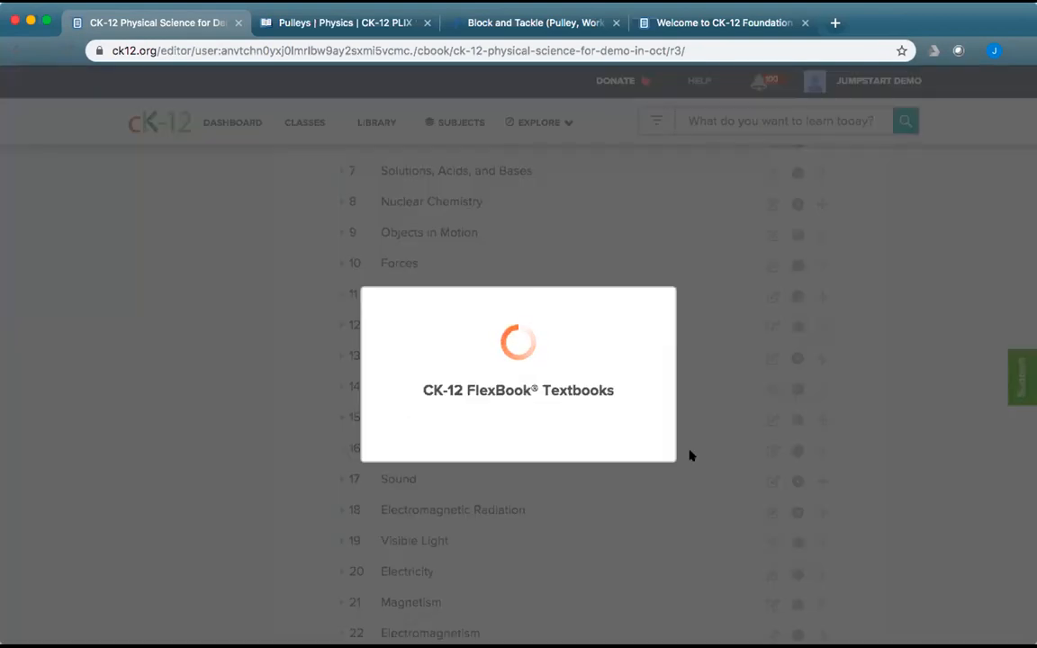
pyautogui.scroll(-4, 747, 504)
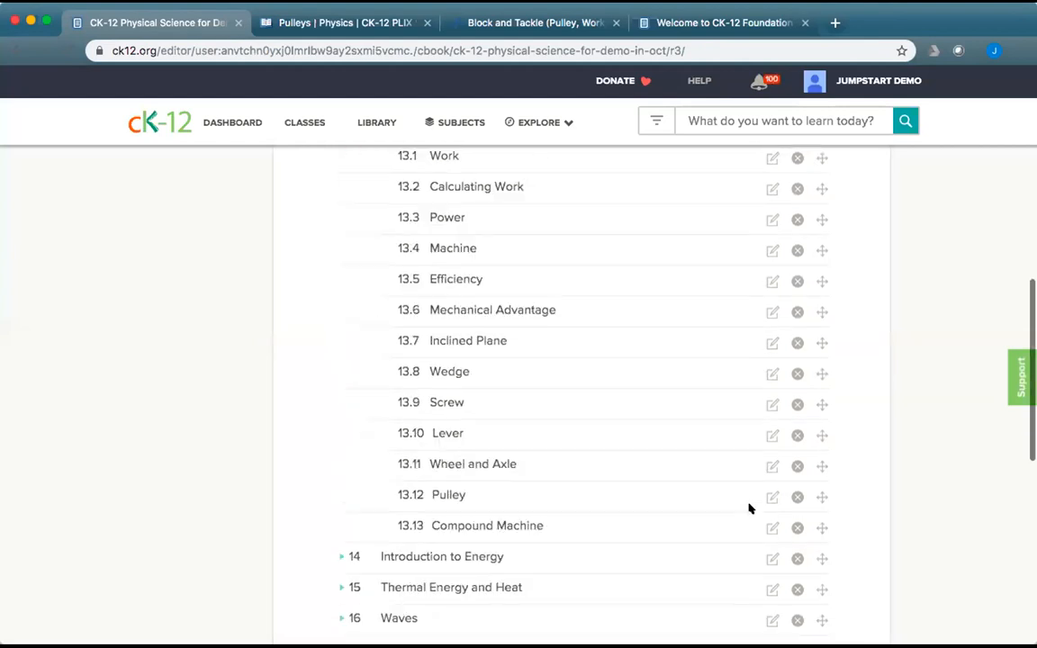
pyautogui.click(771, 418)
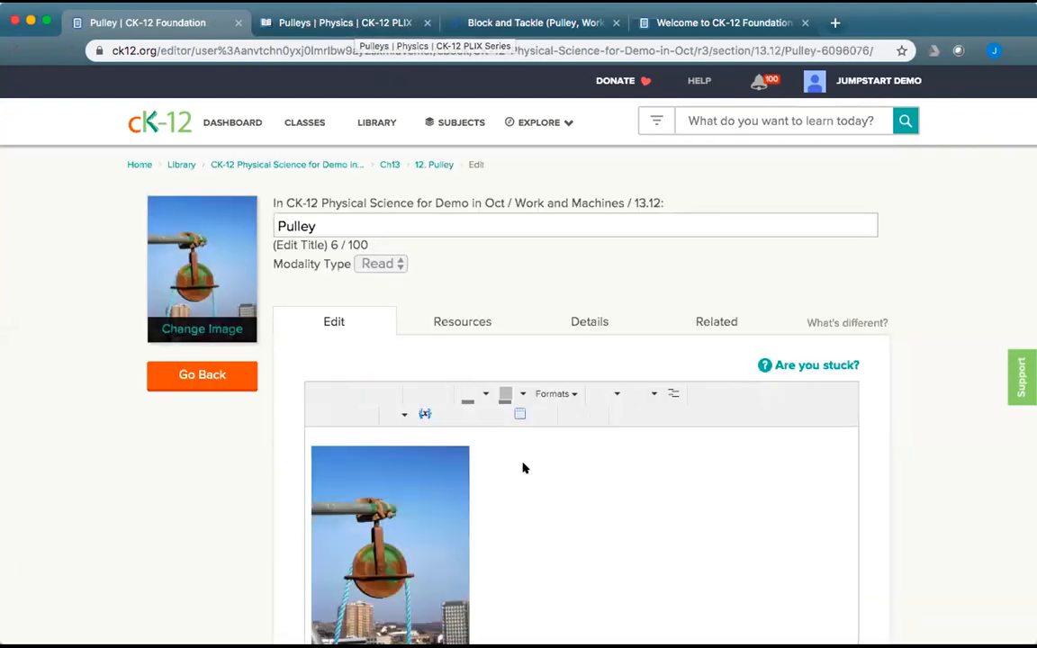
# Add the line 'To start, try out this PLIX interactive:' below the pulley image.
pyautogui.scroll(-4, 675, 513)
pyautogui.scroll(2, 675, 513)
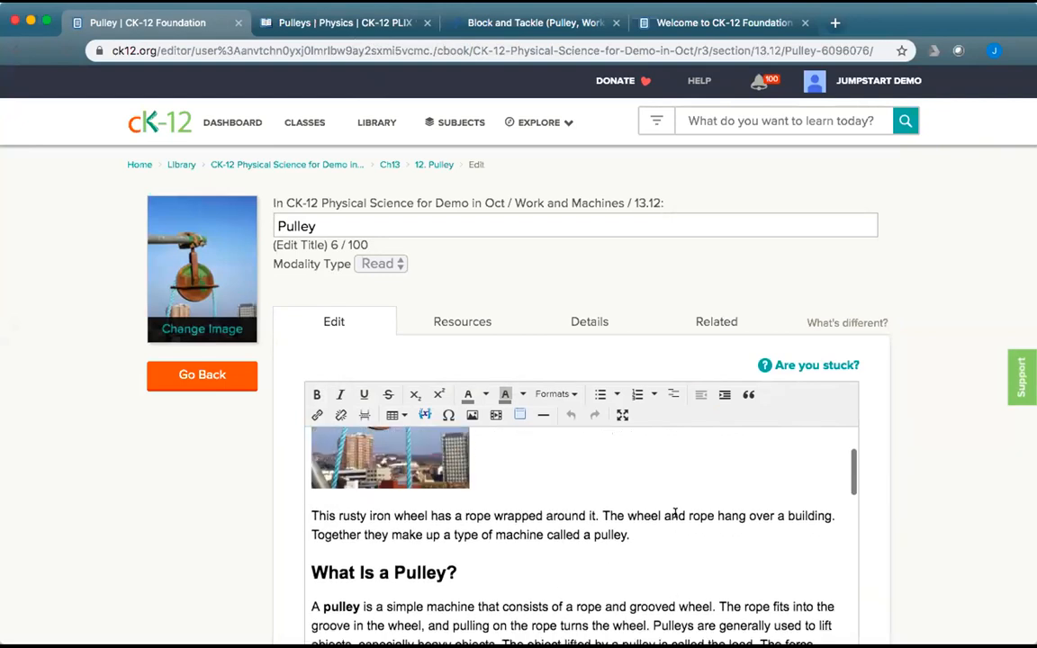
pyautogui.click(510, 491)
pyautogui.press('Return')
pyautogui.write('To start, try out this P')
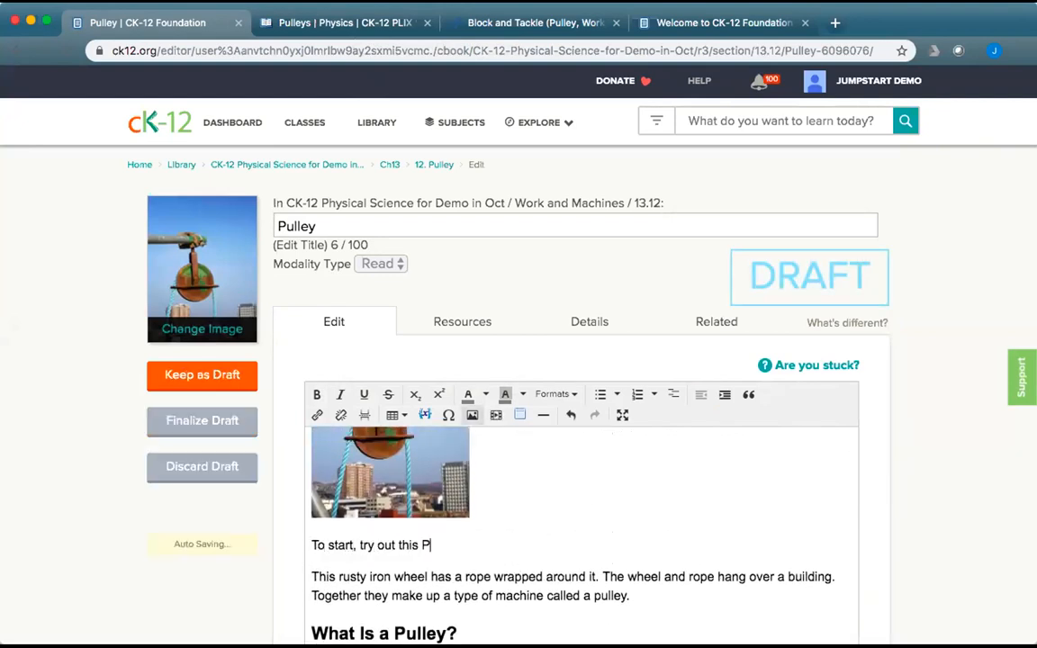
pyautogui.write('LIX interaci')
pyautogui.write('ive:')
pyautogui.press('Return')
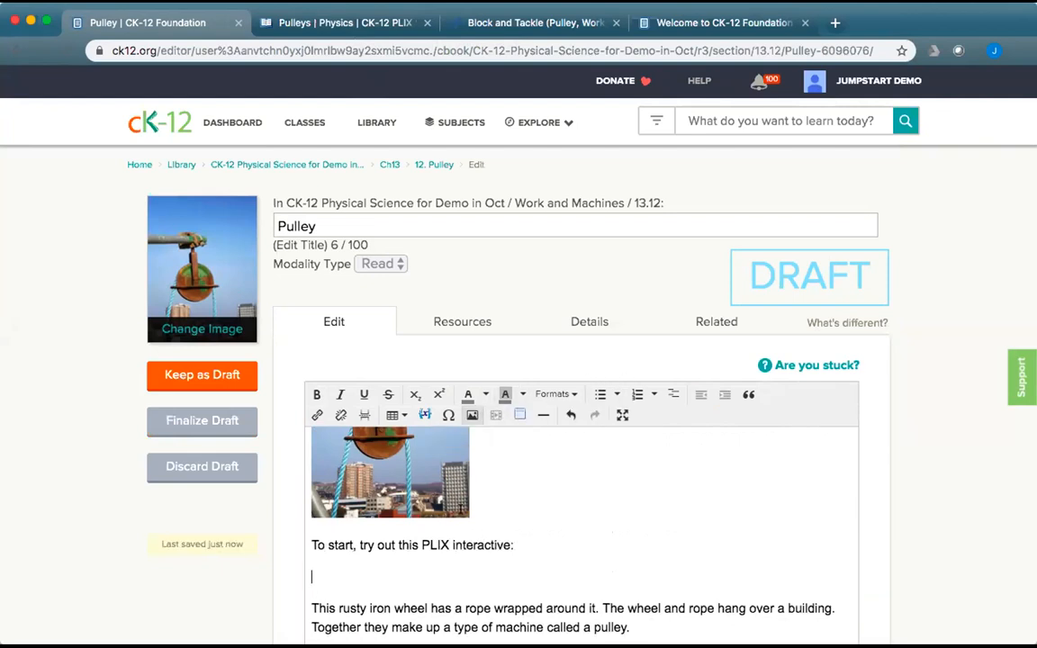
# Embed the Pulleys PLIX interactive from its pasted iframe code, previewing it before inserting.
pyautogui.scroll(-3, 513, 567)
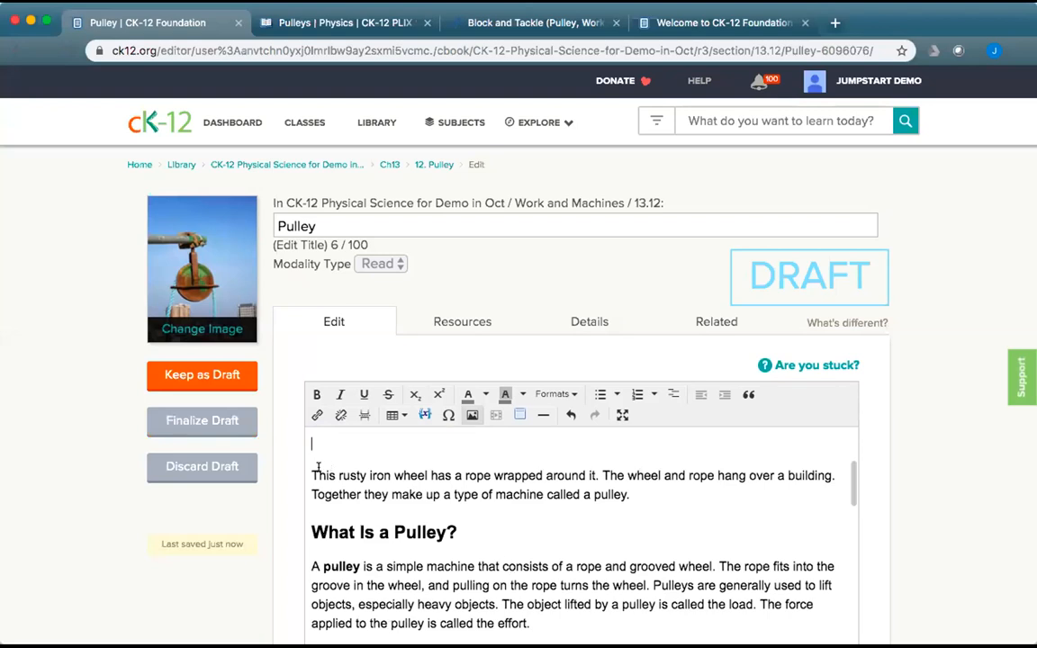
pyautogui.press('Return')
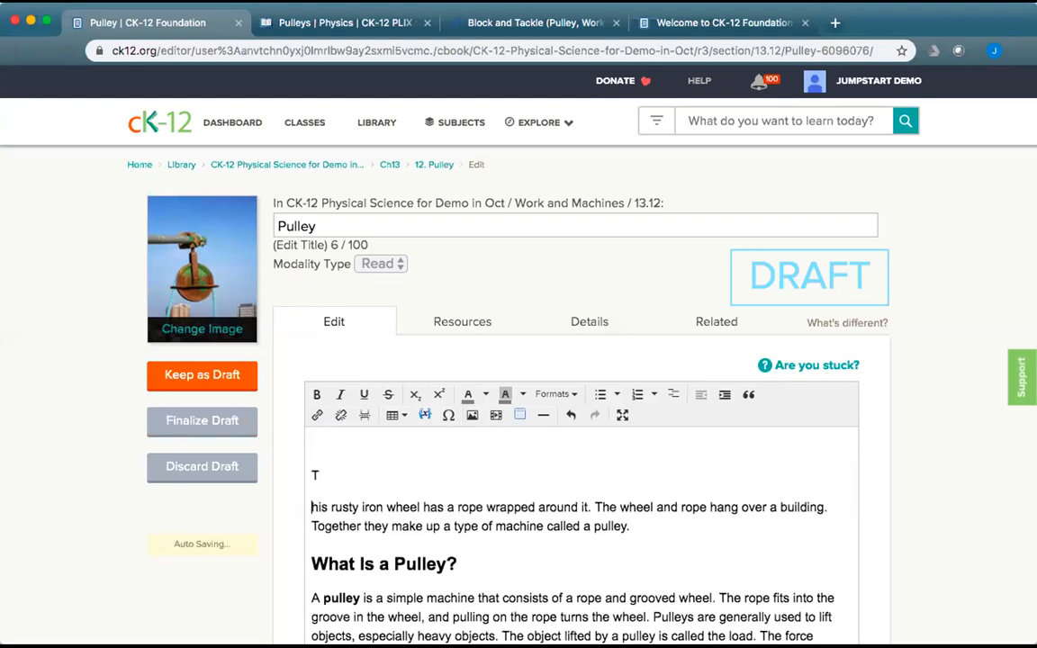
pyautogui.click(495, 415)
pyautogui.press('super+v')
pyautogui.click(406, 270)
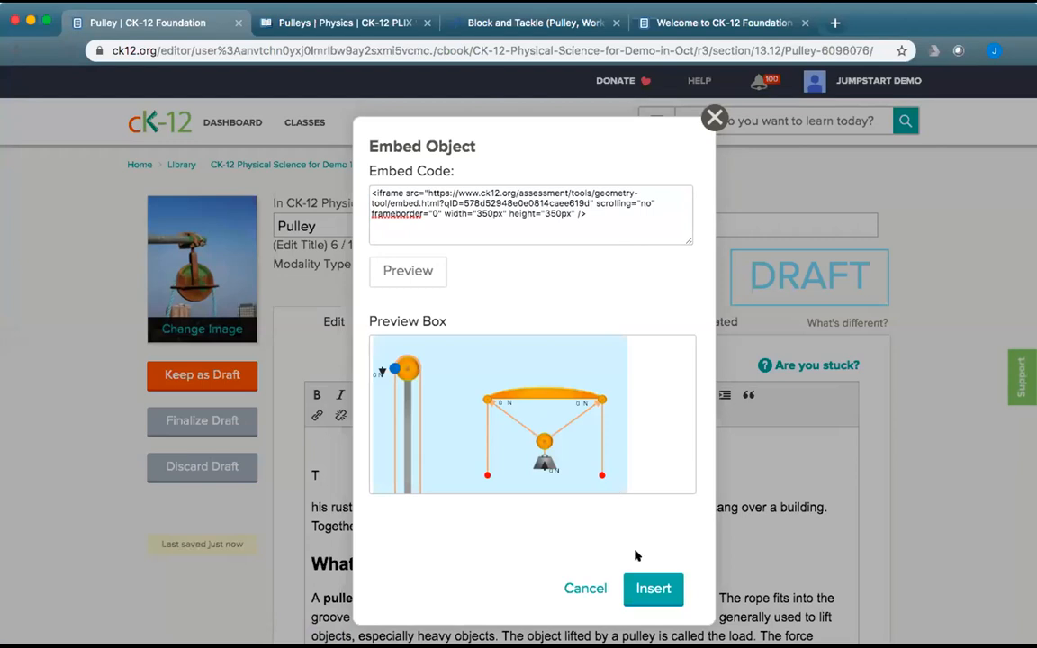
pyautogui.click(652, 588)
# Restore the word 'This' and delete the stray T and empty lines.
pyautogui.click(313, 593)
pyautogui.write('T')
pyautogui.scroll(2, 667, 463)
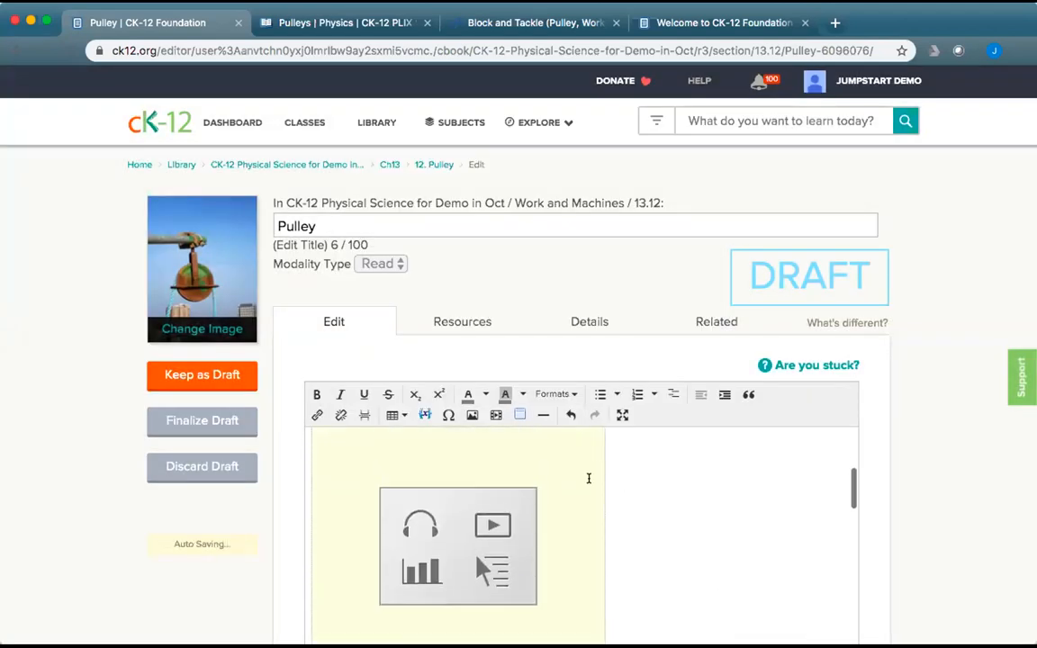
pyautogui.scroll(3, 418, 531)
pyautogui.press('BackSpace')
pyautogui.press('BackSpace')
pyautogui.press('BackSpace')
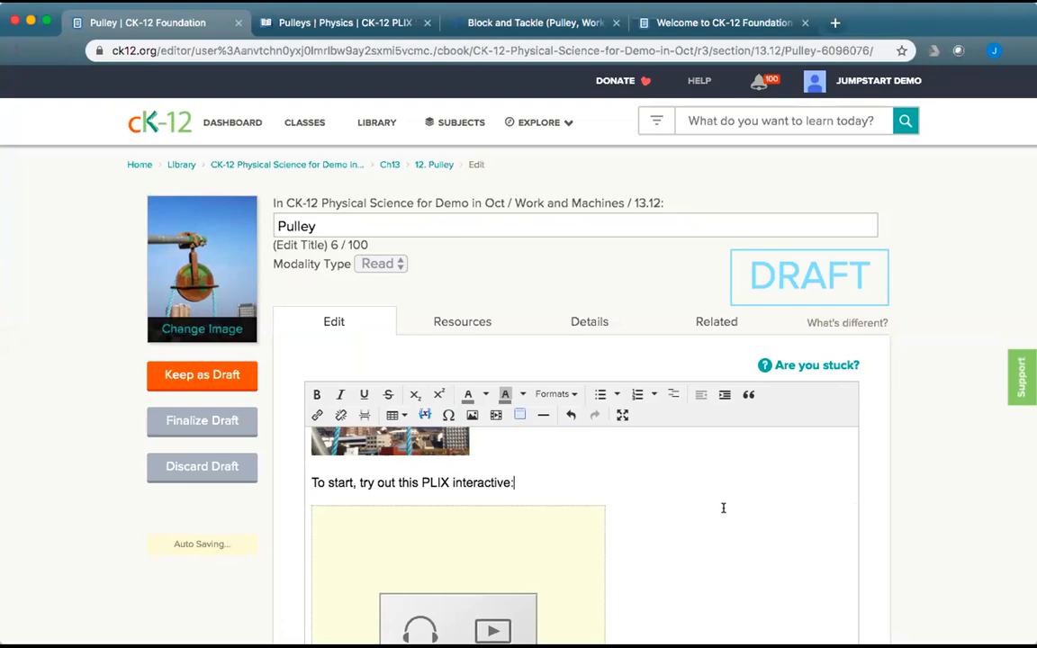
pyautogui.scroll(-2, 723, 507)
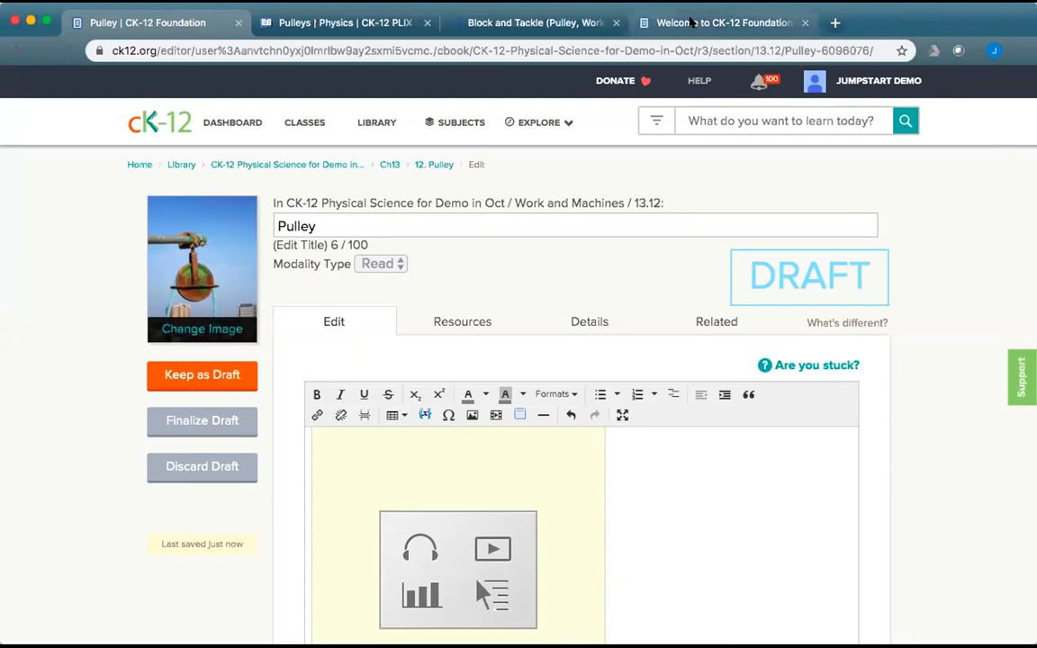
# Search all of CK-12 for 'pulley' from the Welcome tab.
pyautogui.click(691, 22)
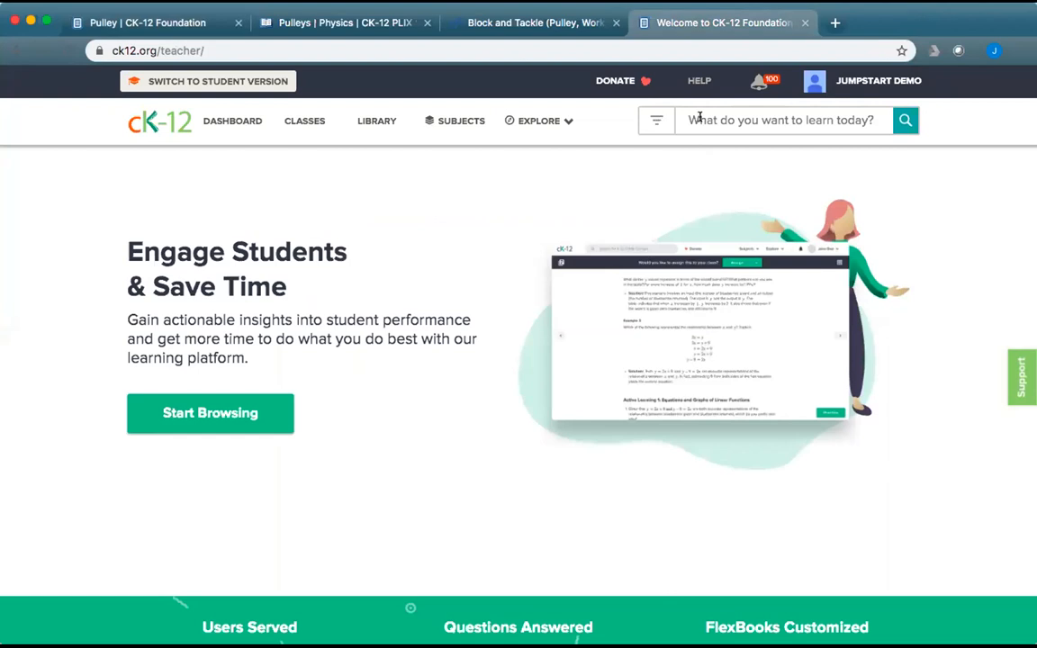
pyautogui.click(657, 121)
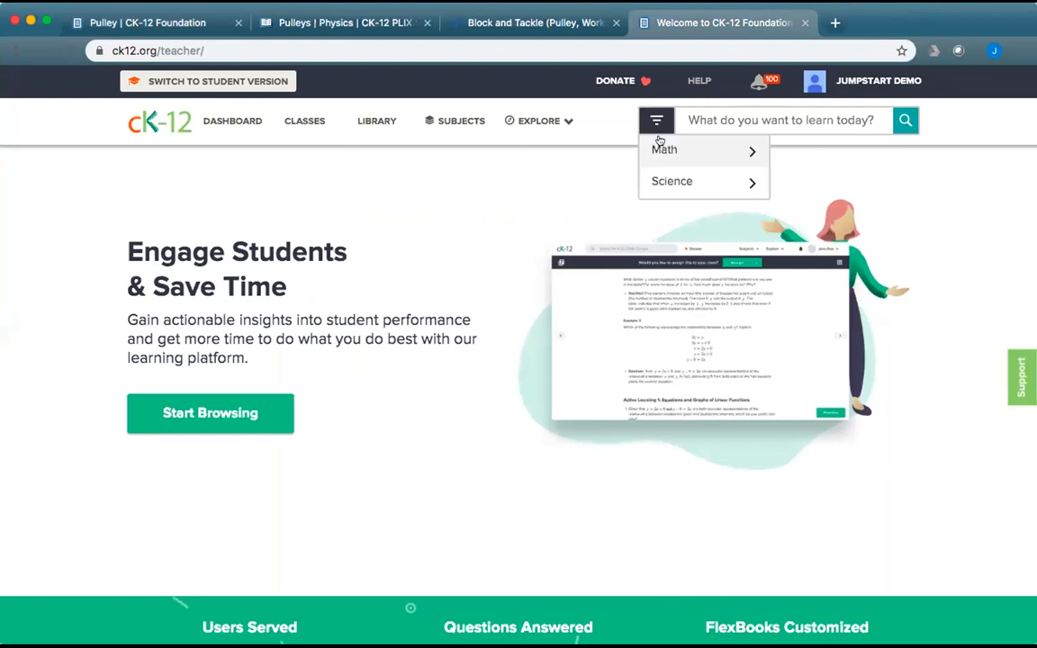
pyautogui.moveTo(670, 151)
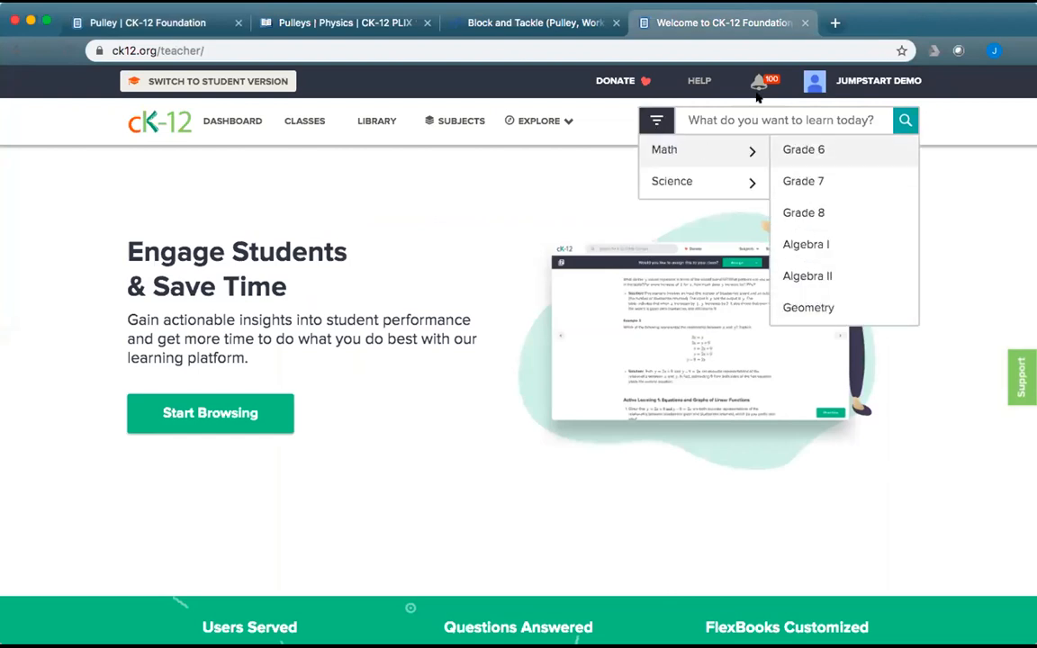
pyautogui.write('pull')
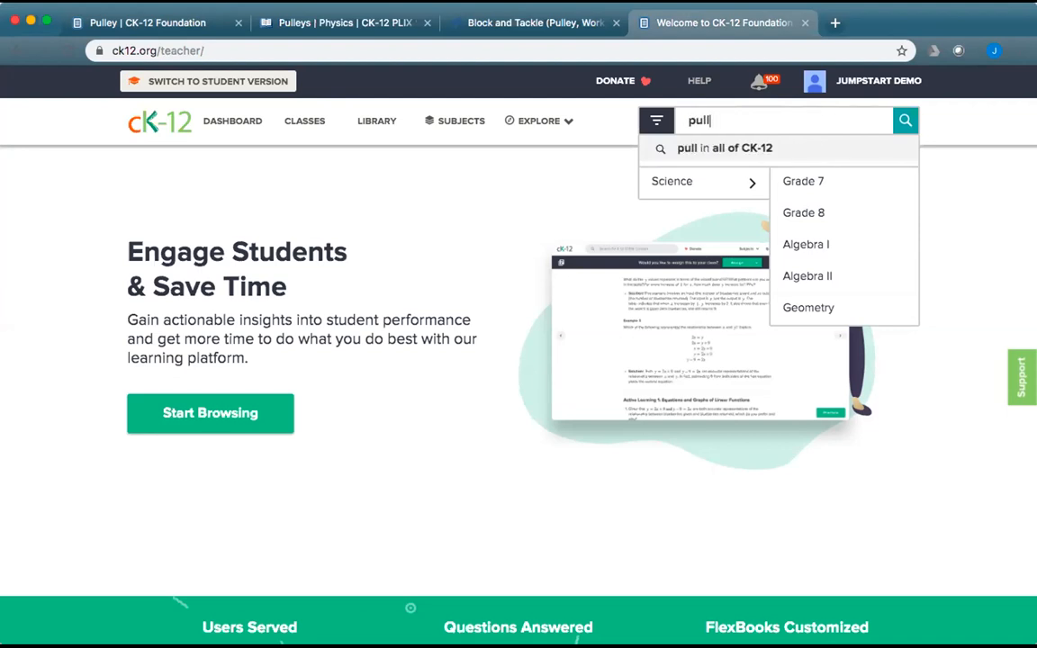
pyautogui.write('ey')
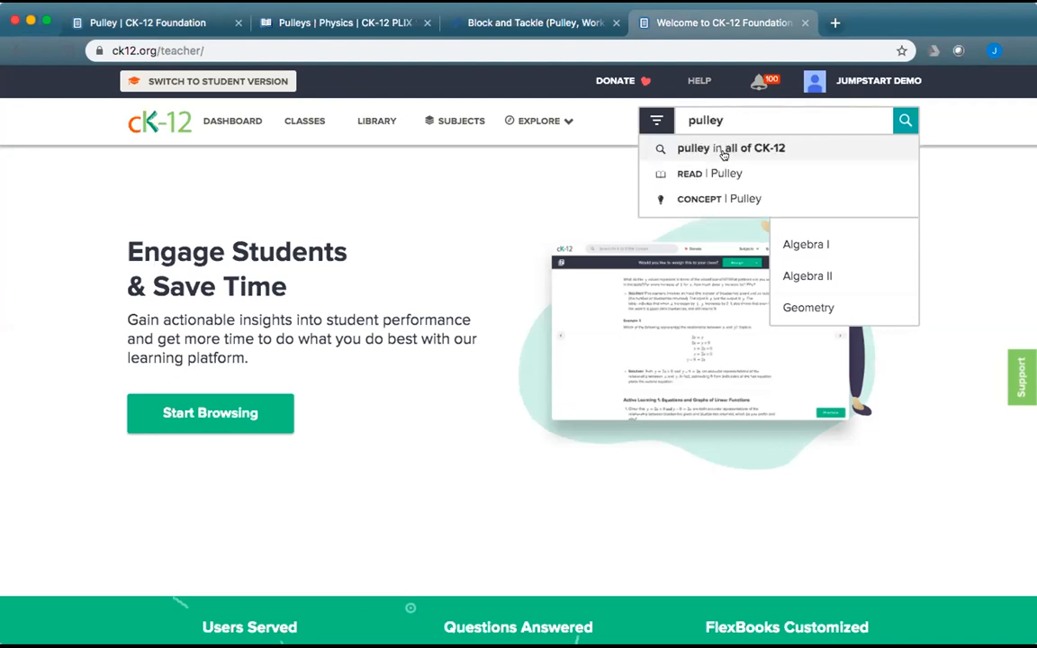
pyautogui.click(724, 149)
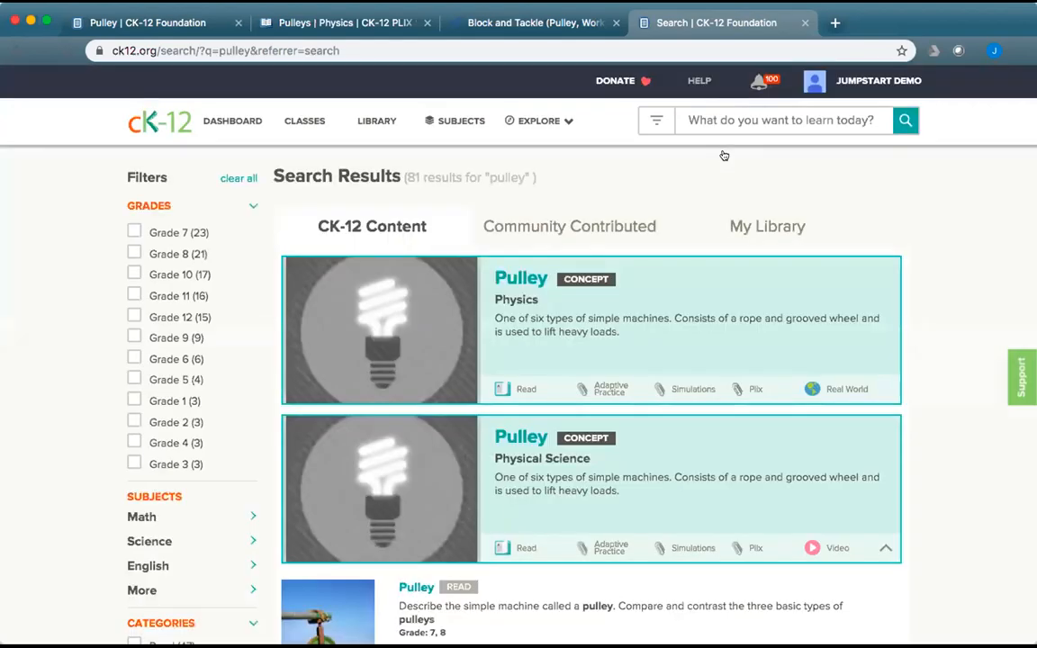
# Narrow the results to My Library quizzes and open the Pulley Quiz.
pyautogui.click(745, 231)
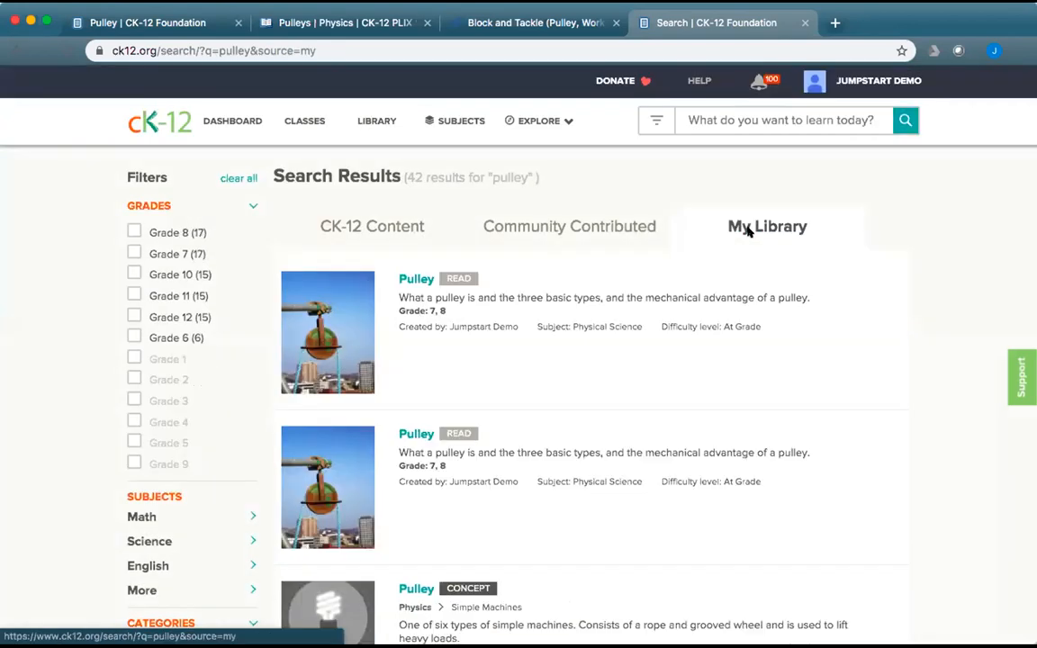
pyautogui.scroll(-2, 740, 429)
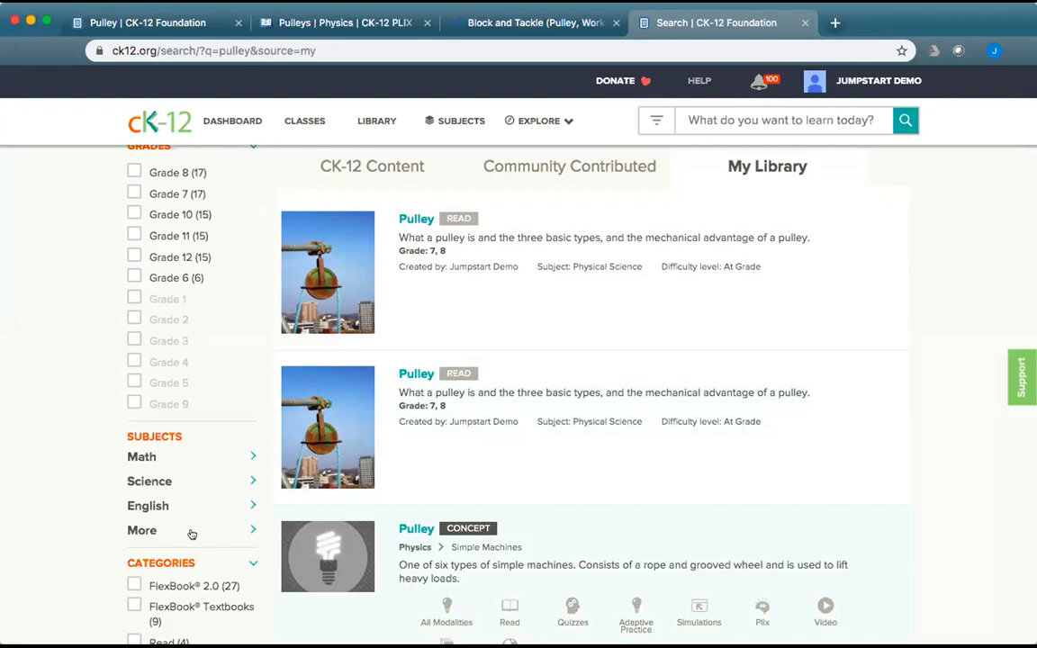
pyautogui.scroll(-4, 191, 535)
pyautogui.click(134, 525)
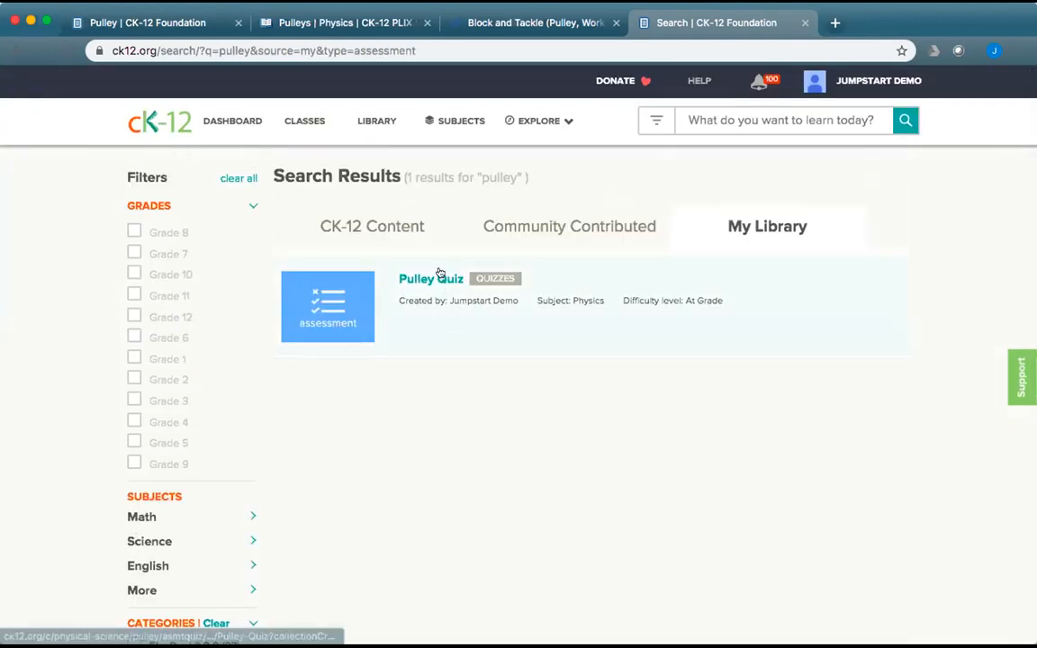
pyautogui.click(439, 279)
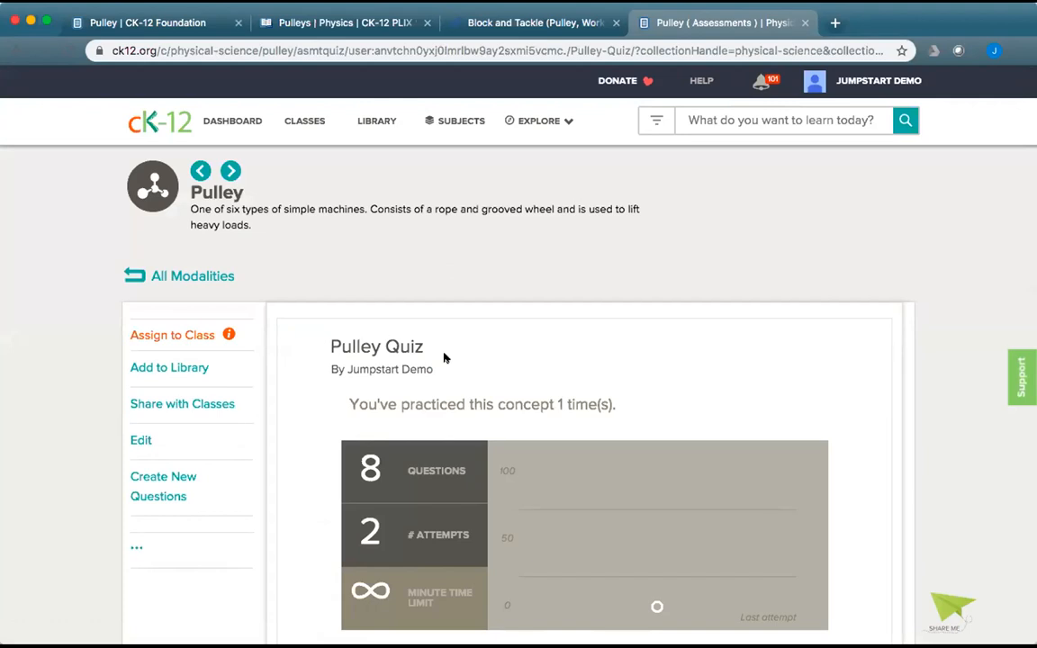
# Select the Pulley Quiz's 'Embed as Inline Questions' iframe code and return to the Pulley editor.
pyautogui.scroll(-2, 444, 369)
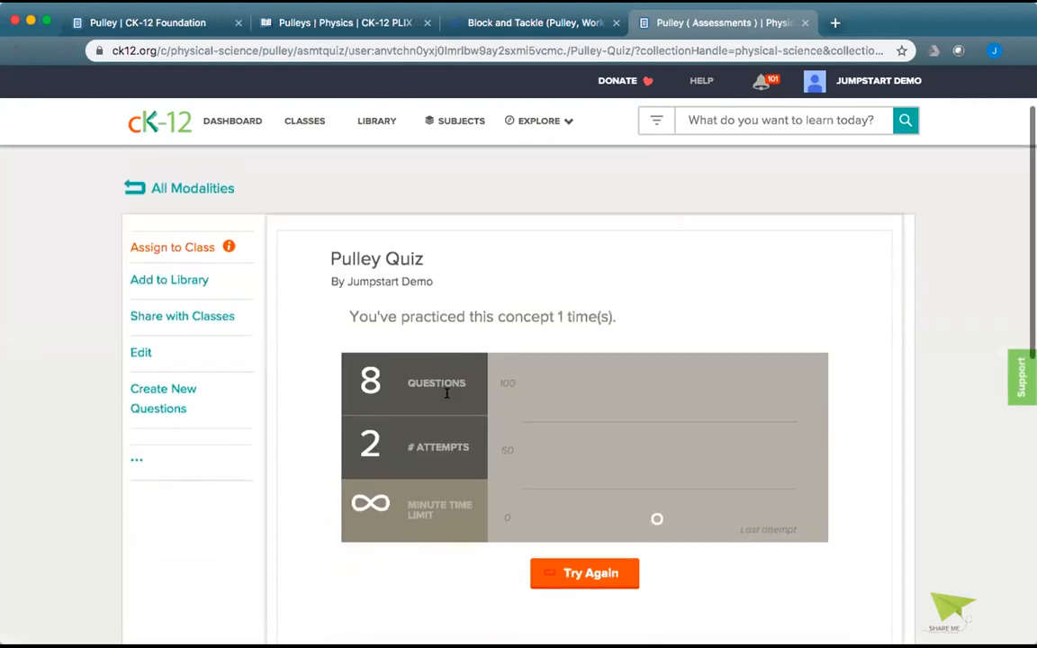
pyautogui.click(129, 454)
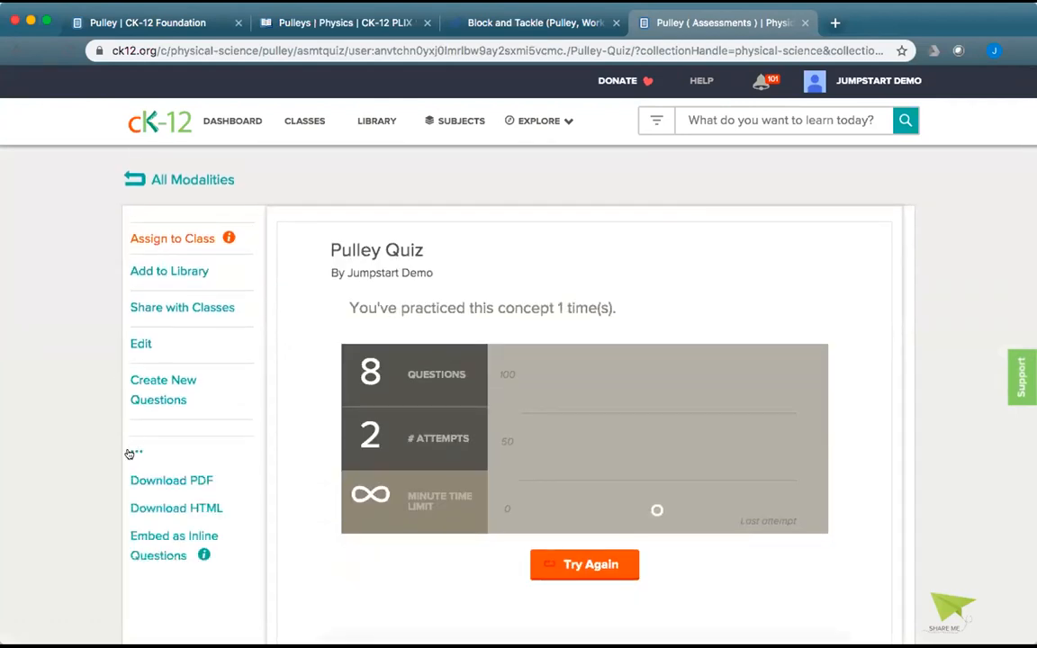
pyautogui.click(202, 556)
pyautogui.scroll(-3, 415, 565)
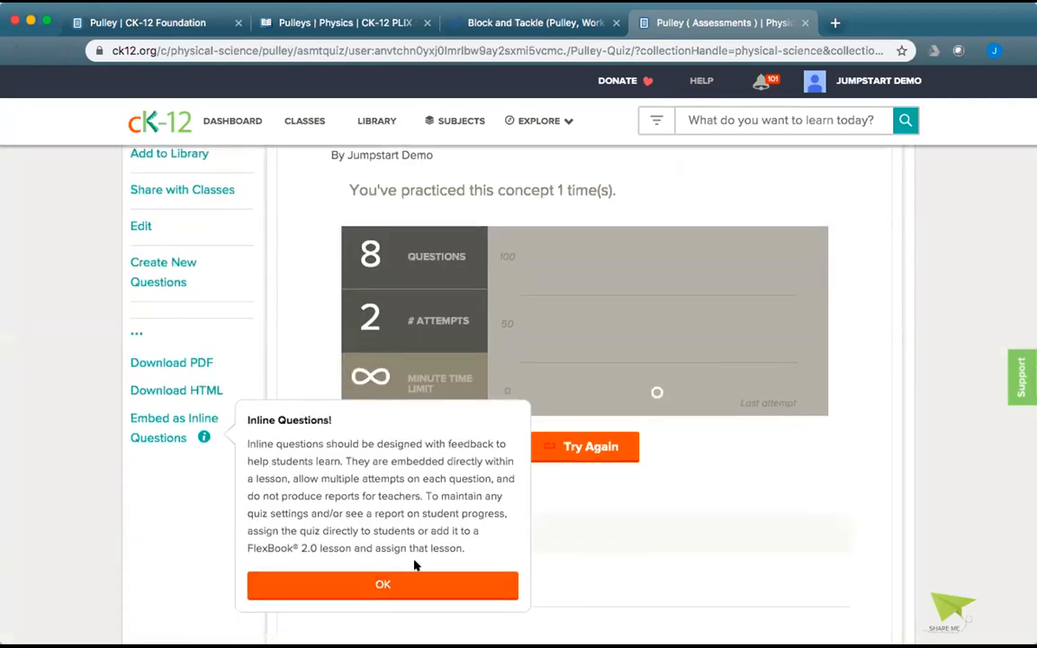
pyautogui.click(166, 421)
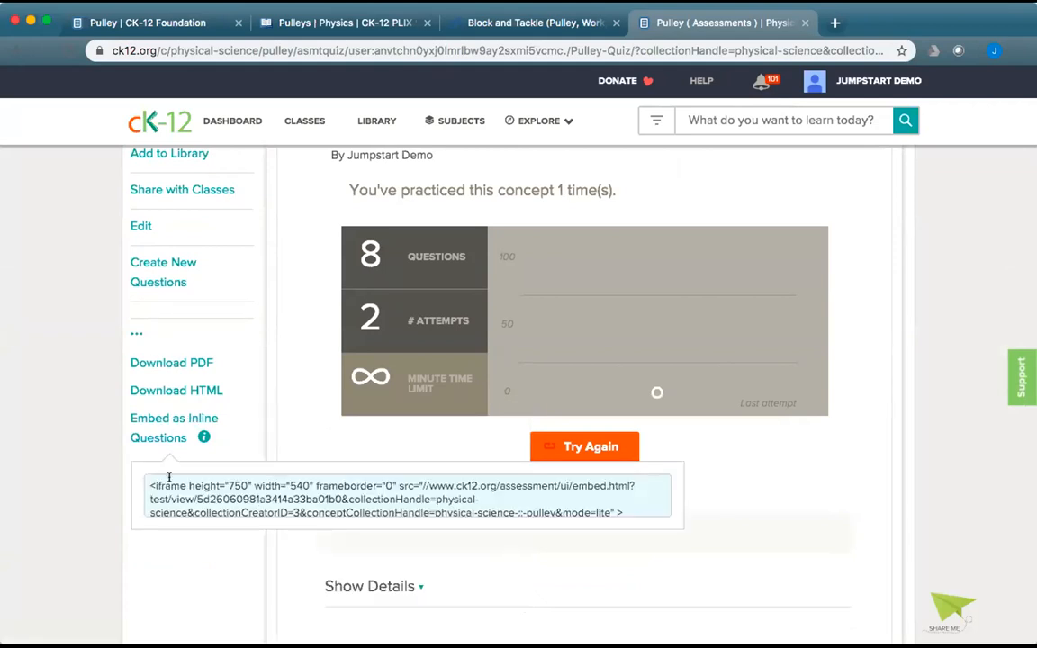
pyautogui.moveTo(149, 481); pyautogui.dragTo(512, 531)
pyautogui.press('super+c')
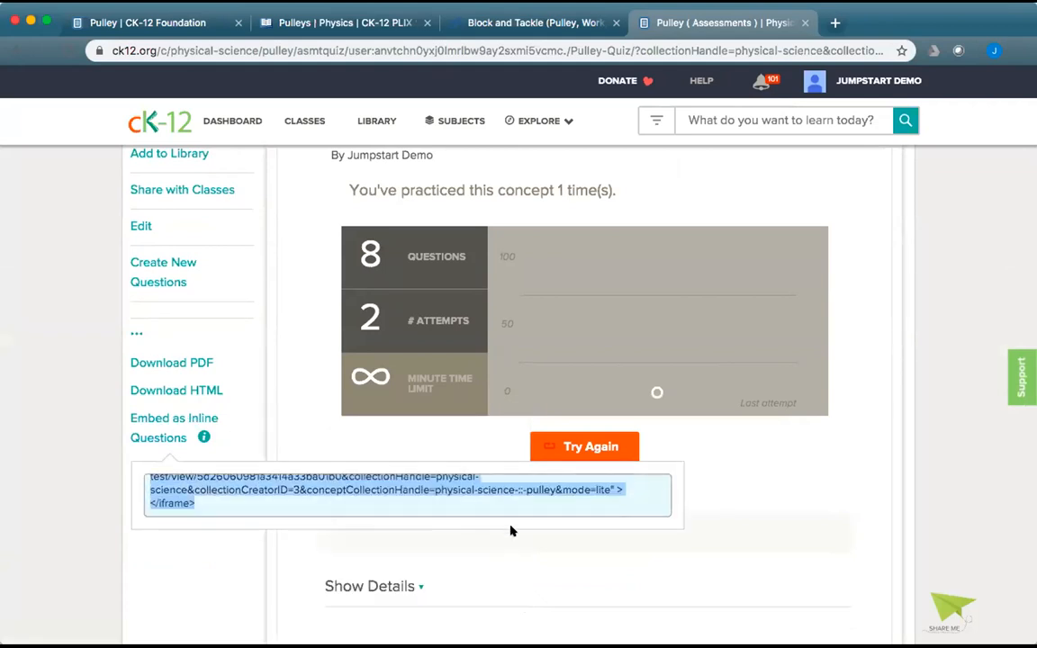
pyautogui.click(171, 22)
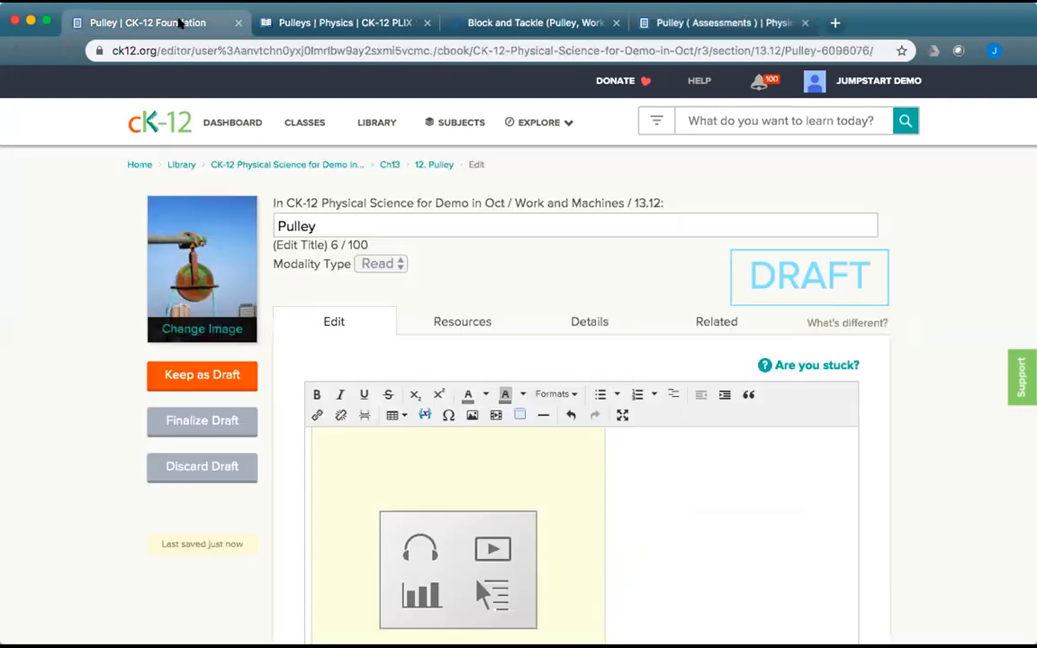
# Add 'Start by trying out these questions:' under the Review heading.
pyautogui.scroll(-10, 576, 472)
pyautogui.scroll(5, 700, 505)
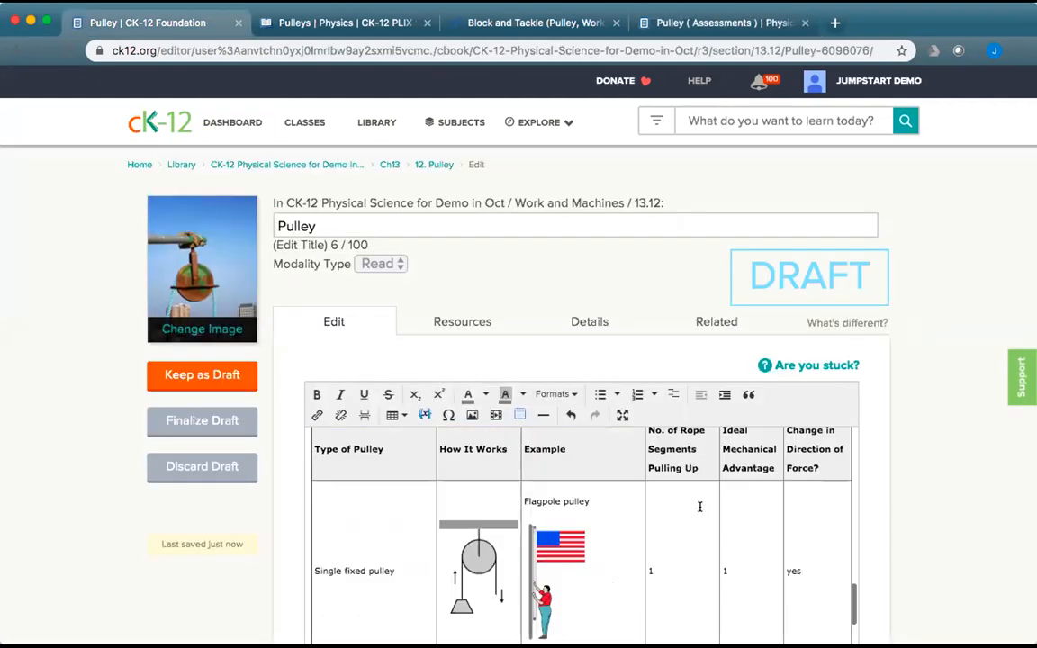
pyautogui.scroll(-8, 701, 506)
pyautogui.scroll(-5, 700, 506)
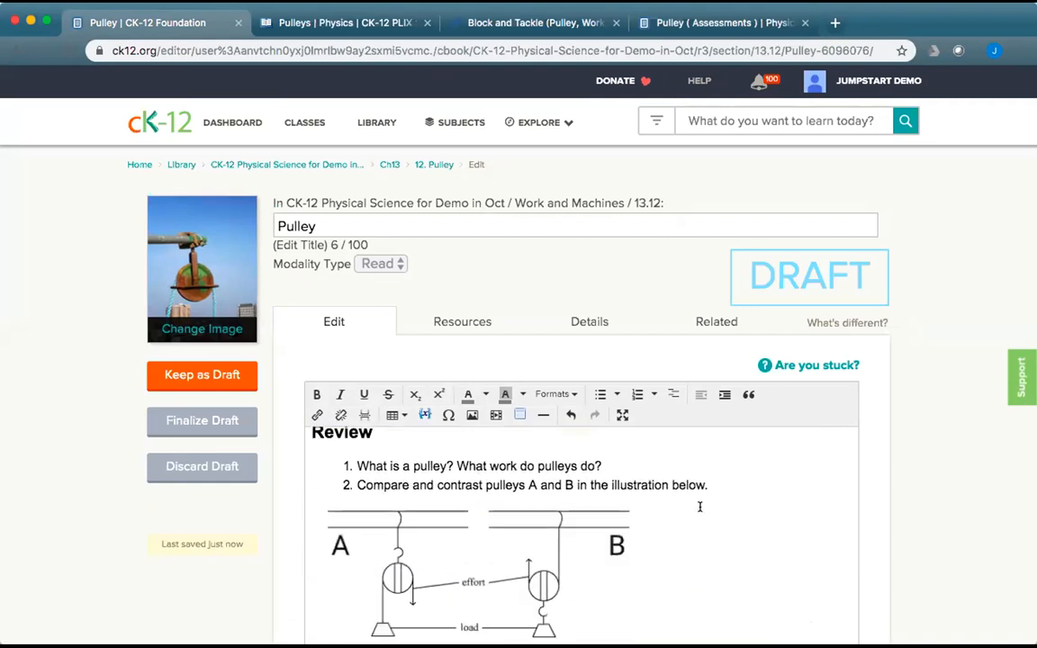
pyautogui.scroll(2, 684, 501)
pyautogui.click(406, 526)
pyautogui.press('Return')
pyautogui.write('S')
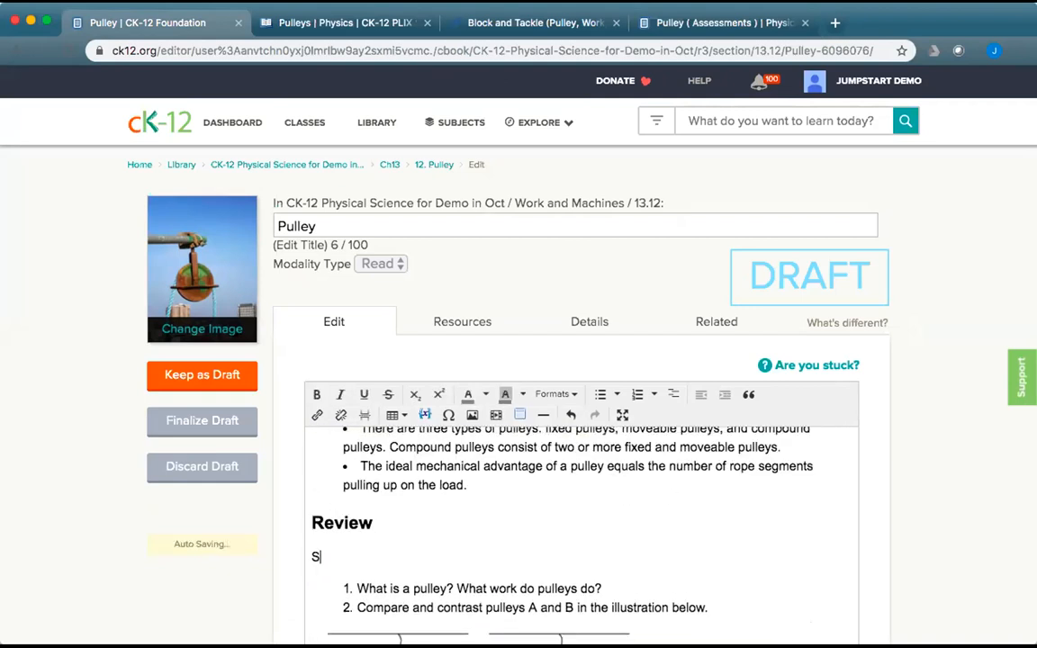
pyautogui.write('tart by trying out th')
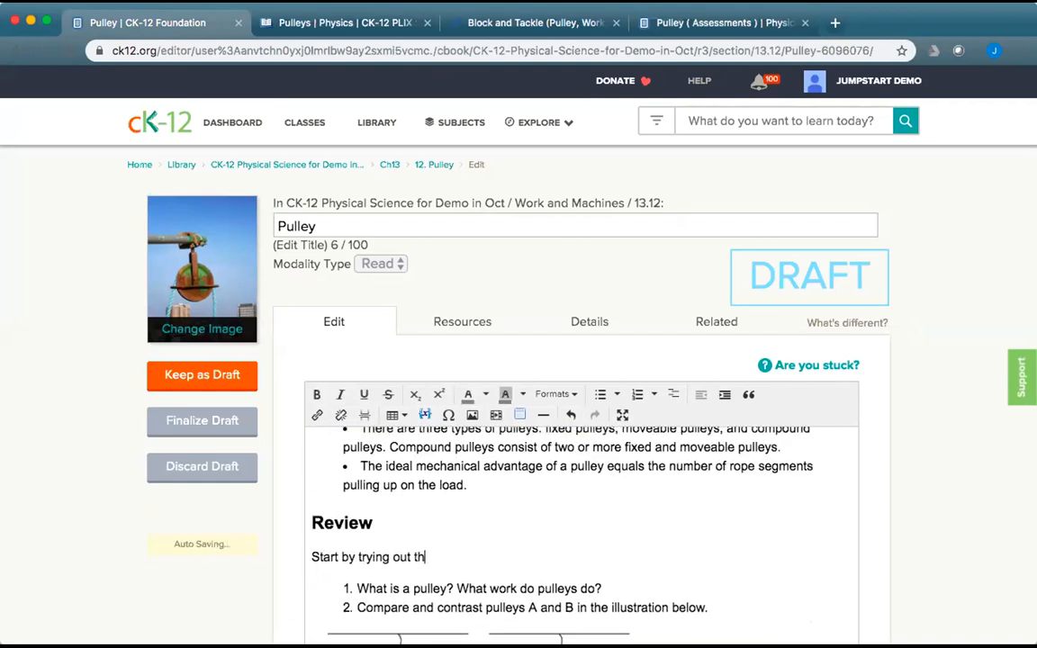
pyautogui.write('ese questions:')
pyautogui.press('Return')
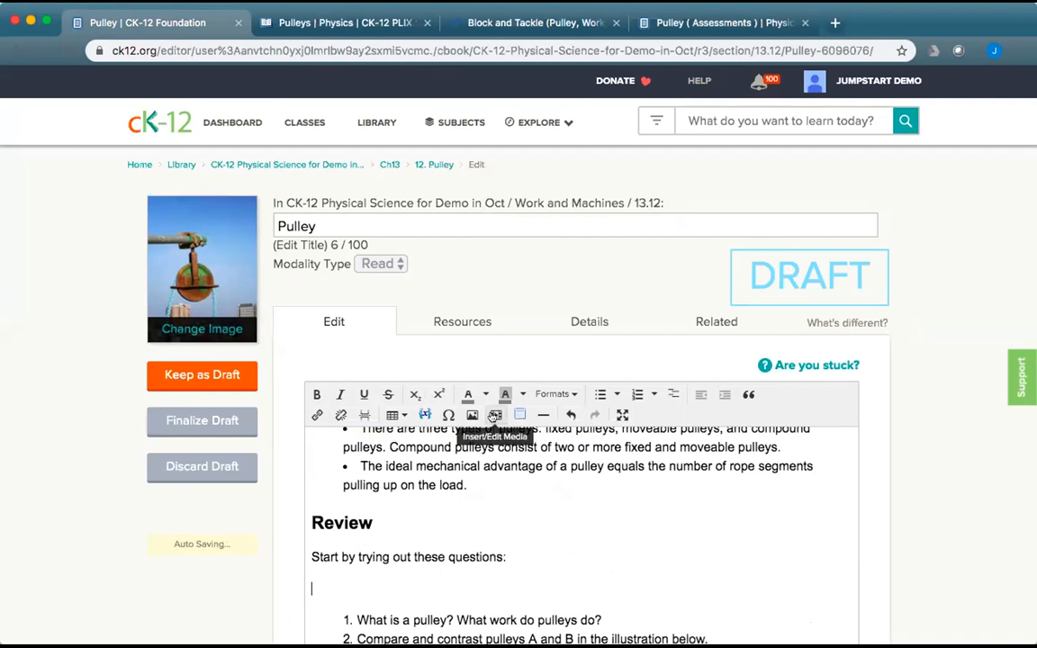
# Embed the pasted Pulley Quiz iframe code below that line.
pyautogui.click(495, 416)
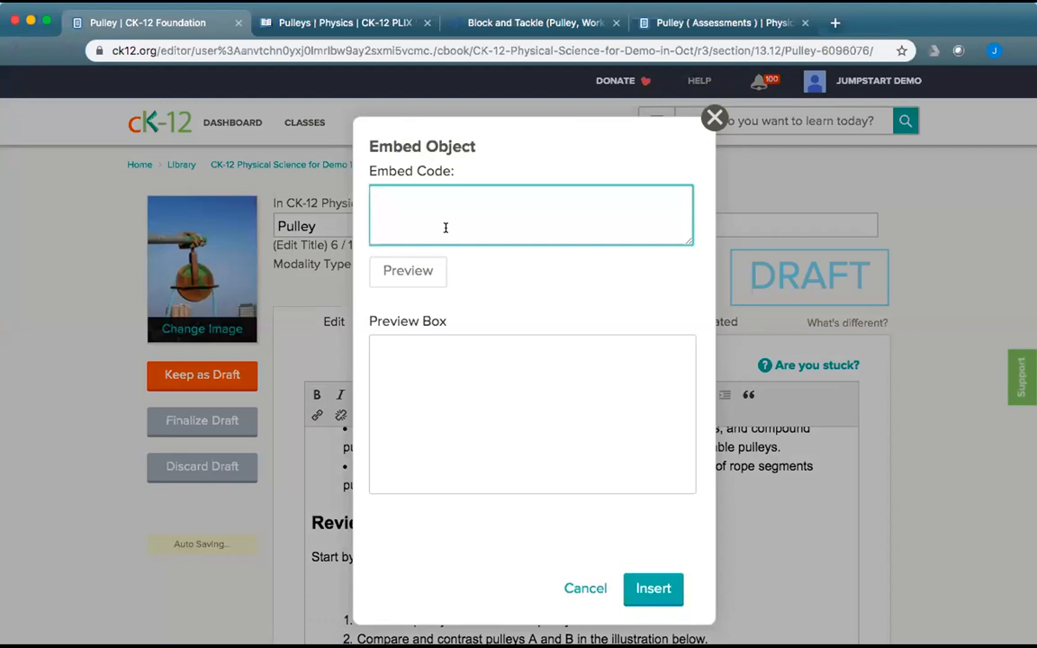
pyautogui.press('super+v')
pyautogui.click(655, 595)
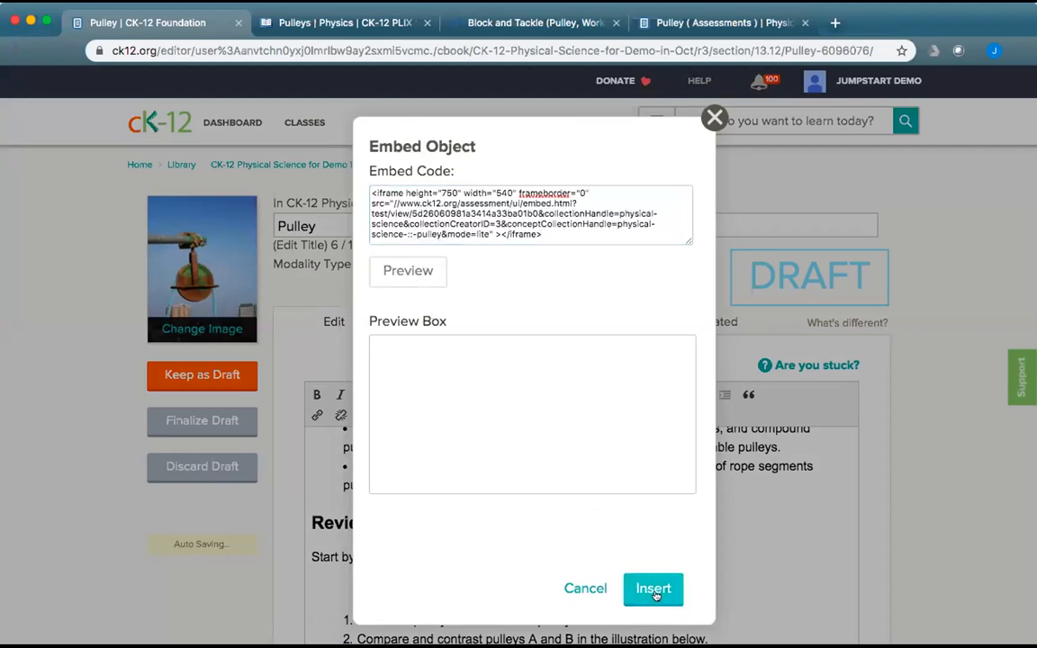
pyautogui.scroll(-3, 775, 551)
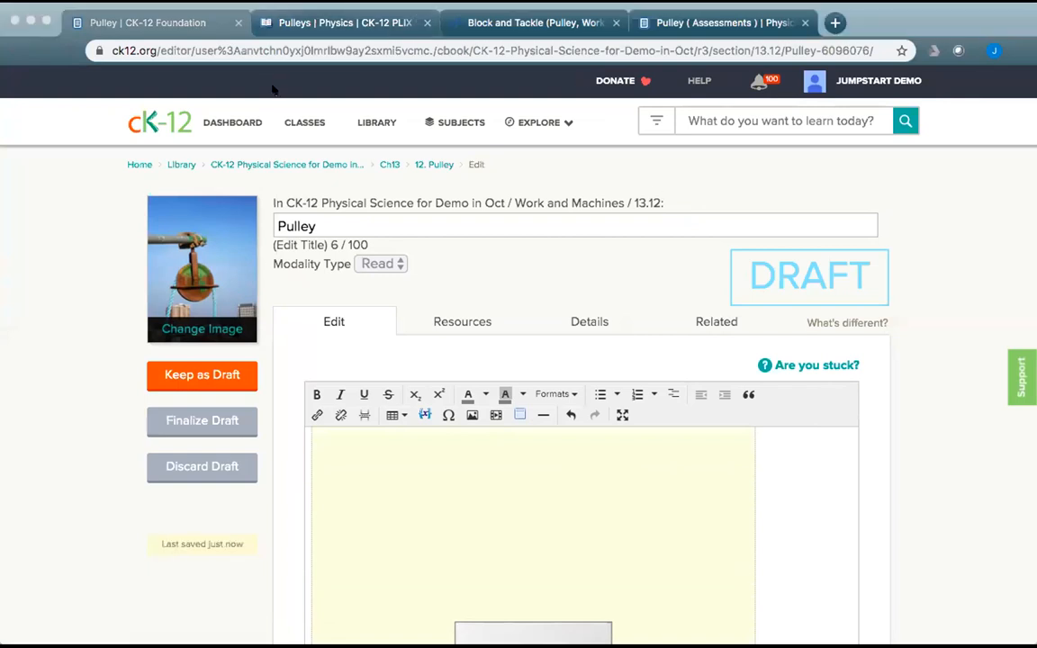
pyautogui.click(15, 74)
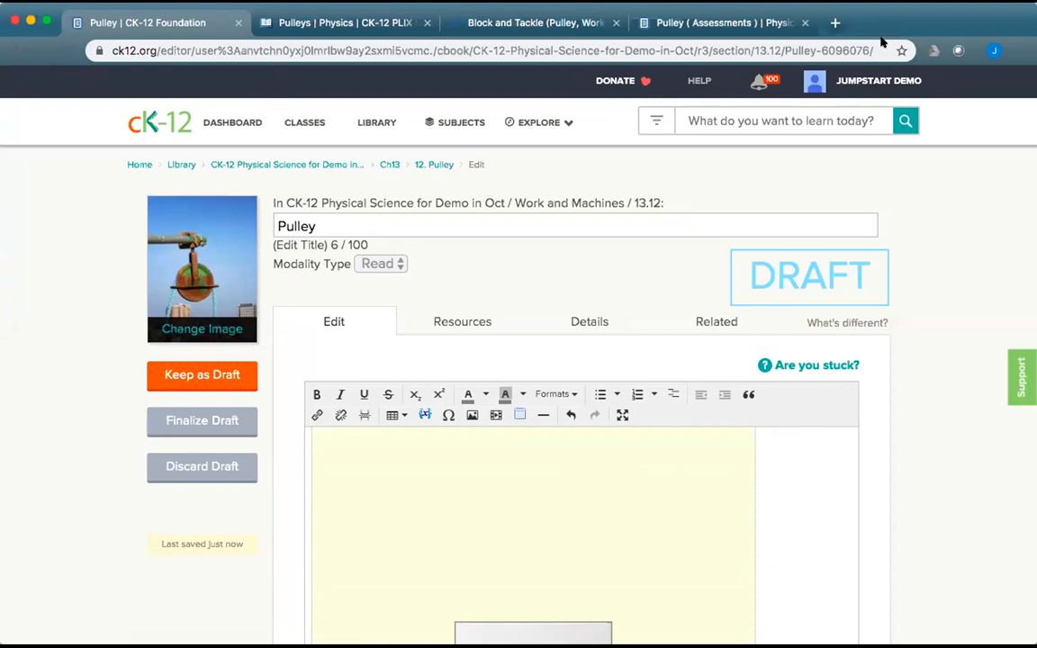
pyautogui.click(831, 24)
# Load the Pulleys Google Slides presentation and copy its Publish to the web embed code.
pyautogui.press('super+v')
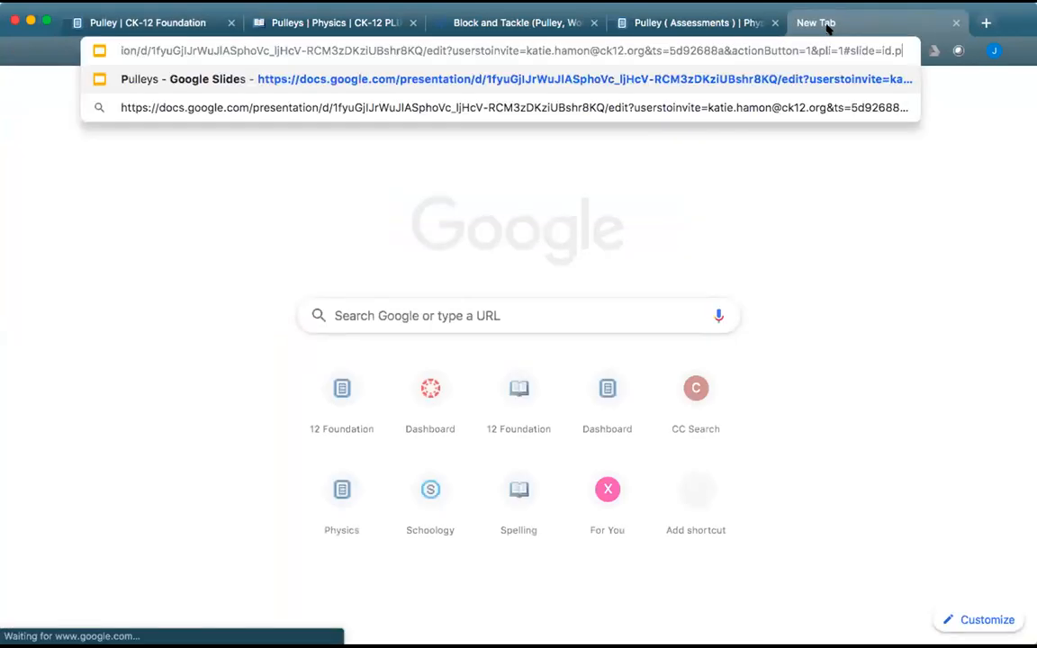
pyautogui.press('Return')
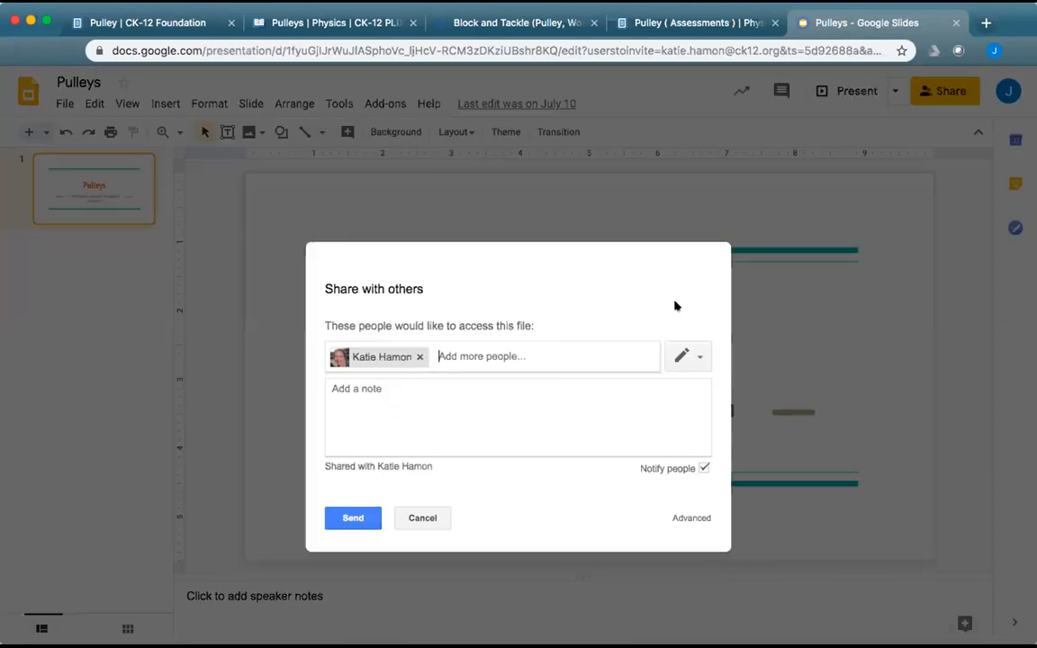
pyautogui.click(403, 519)
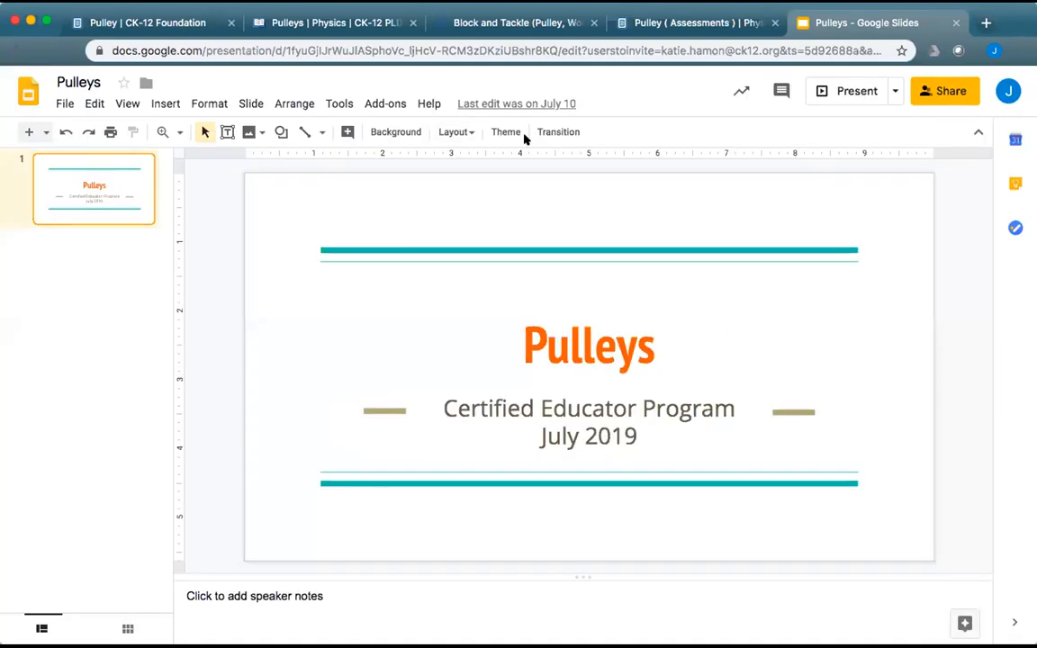
pyautogui.click(64, 105)
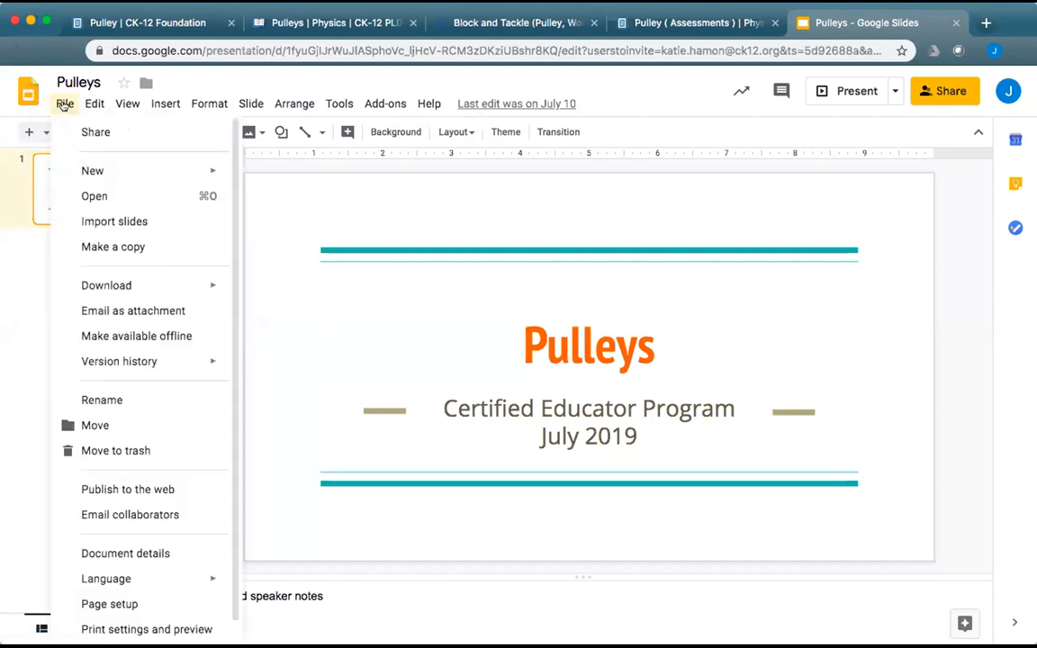
pyautogui.click(177, 491)
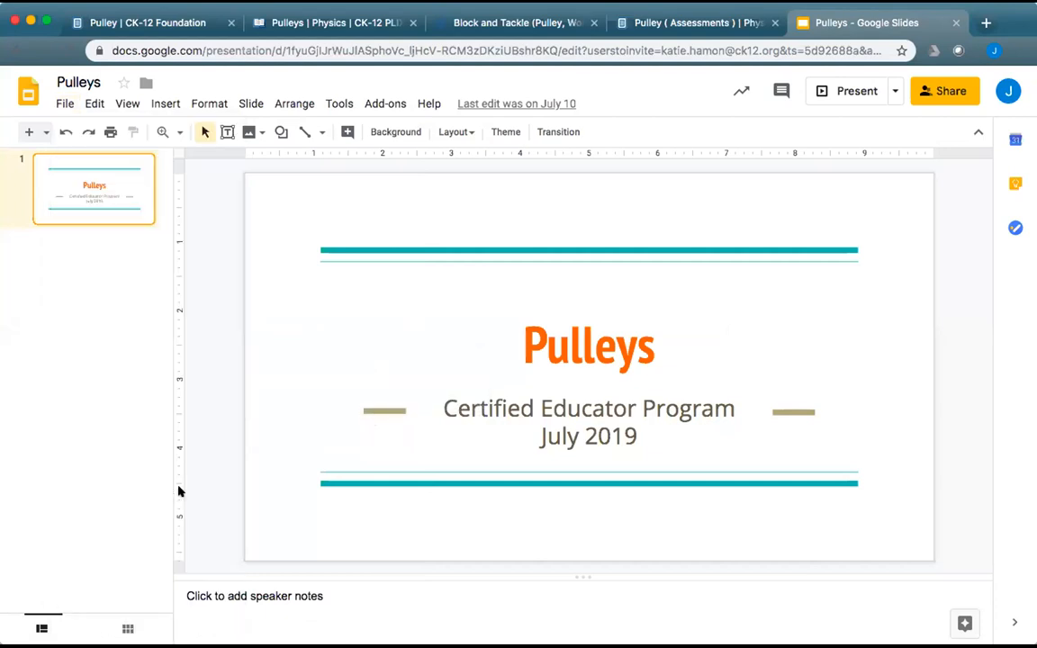
pyautogui.click(486, 226)
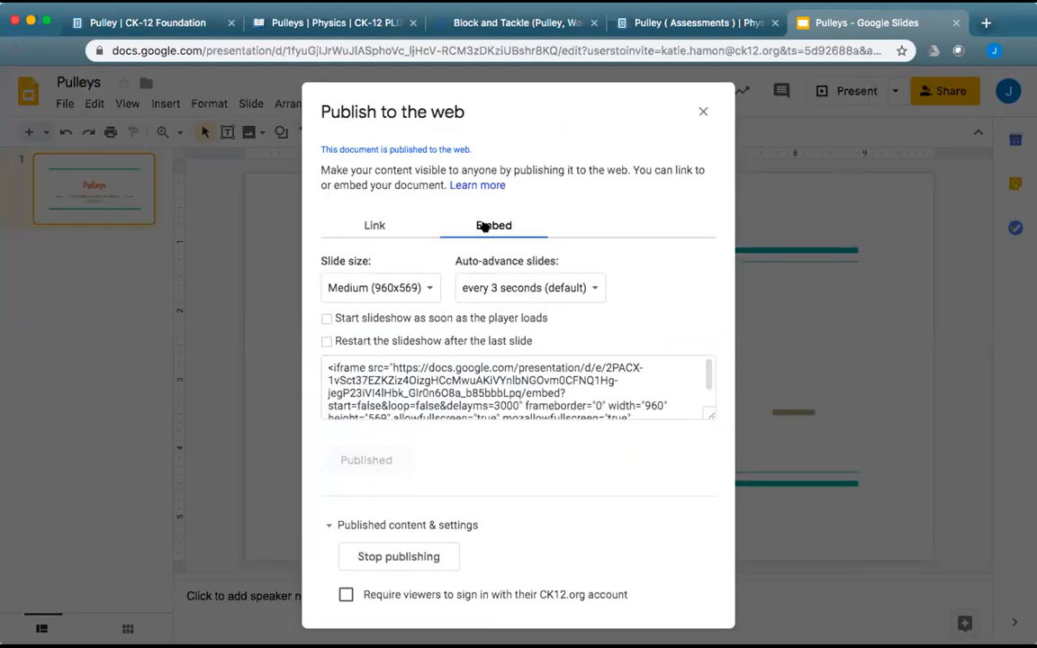
pyautogui.click(500, 389)
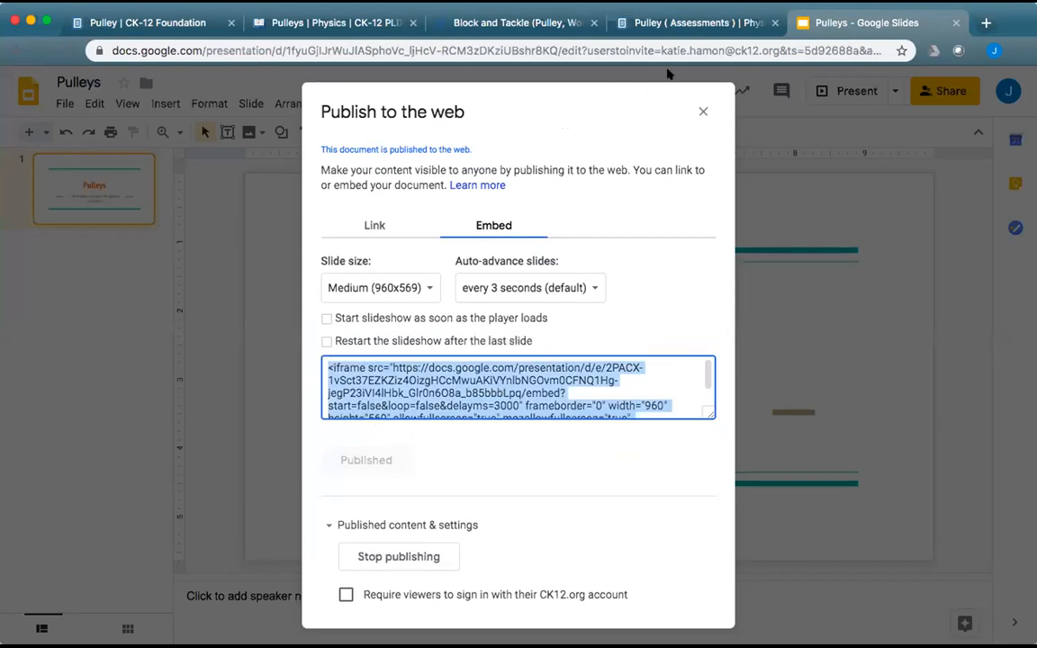
pyautogui.click(701, 109)
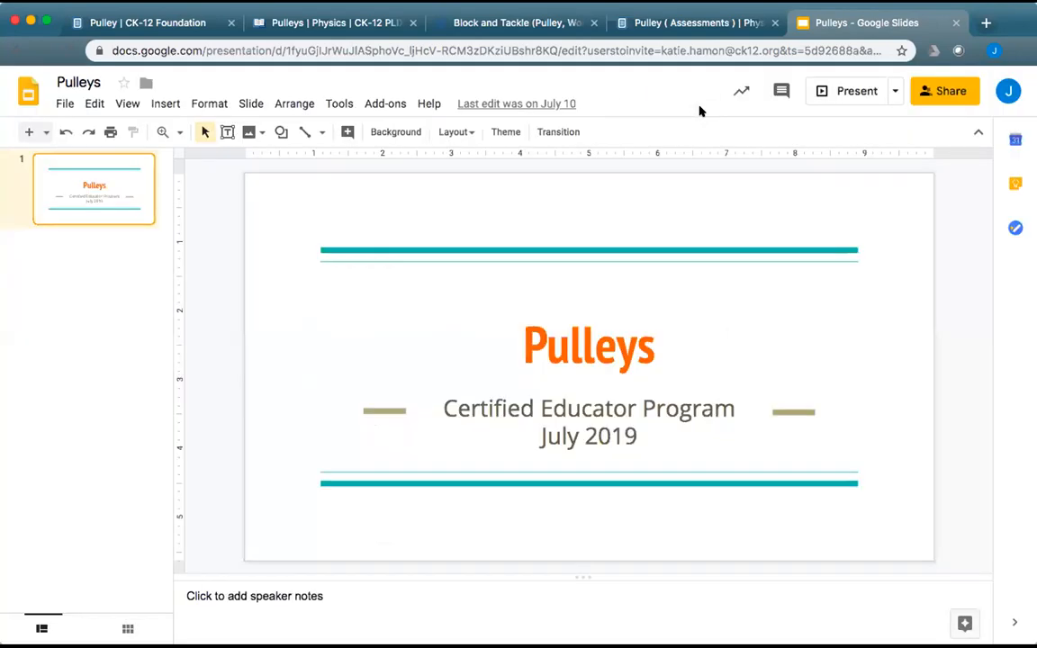
# Type 'Final Review: See this presentation:' on a new line after question 4.
pyautogui.click(107, 20)
pyautogui.scroll(-2, 918, 518)
pyautogui.scroll(-5, 936, 338)
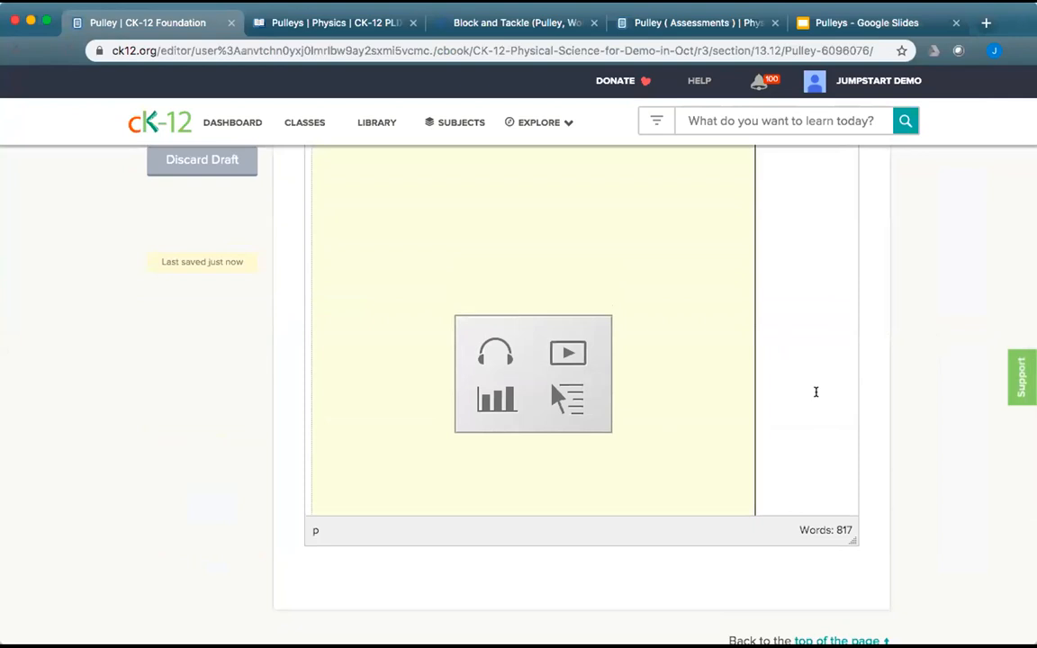
pyautogui.scroll(-10, 815, 392)
pyautogui.click(843, 337)
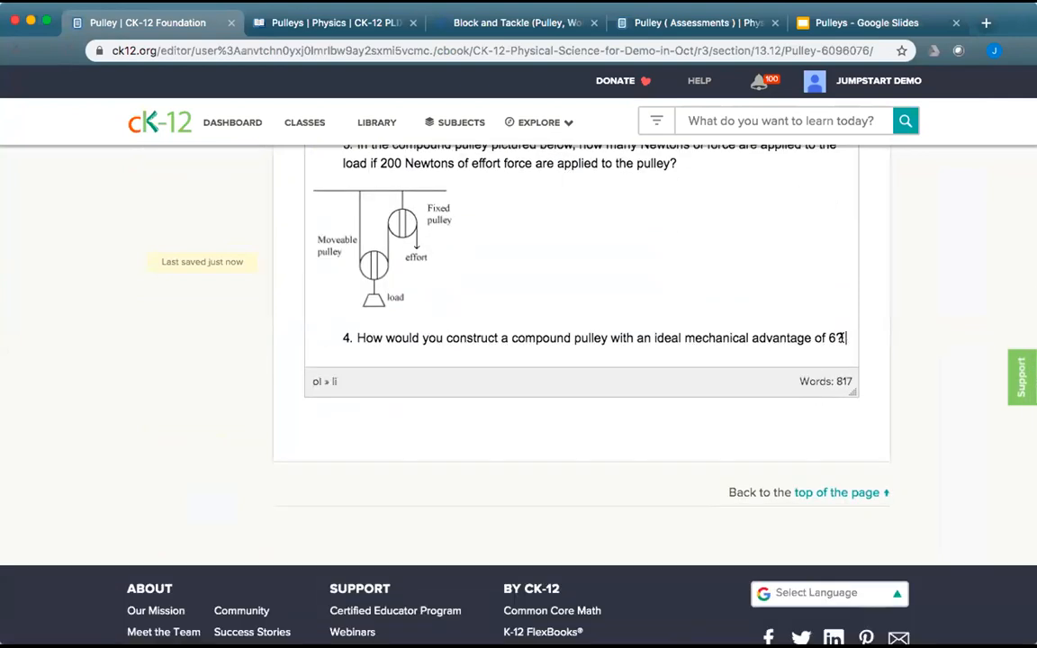
pyautogui.press('Return')
pyautogui.write('Tin')
pyautogui.press('BackSpace')
pyautogui.press('BackSpace')
pyautogui.press('BackSpace')
pyautogui.write('Final Review: See th')
pyautogui.press('BackSpace')
pyautogui.press('BackSpace')
pyautogui.write('thi')
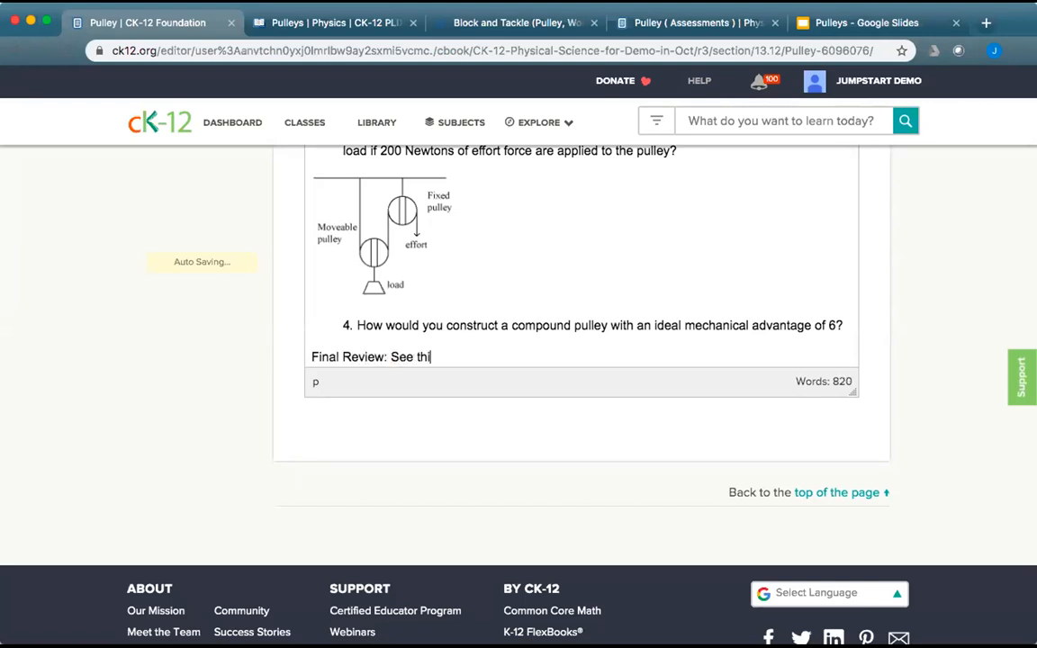
pyautogui.write('s presenatio')
pyautogui.press('BackSpace')
pyautogui.write('tation')
pyautogui.press('Return')
# Embed the pasted Pulleys slides iframe code beneath that line.
pyautogui.scroll(5, 982, 328)
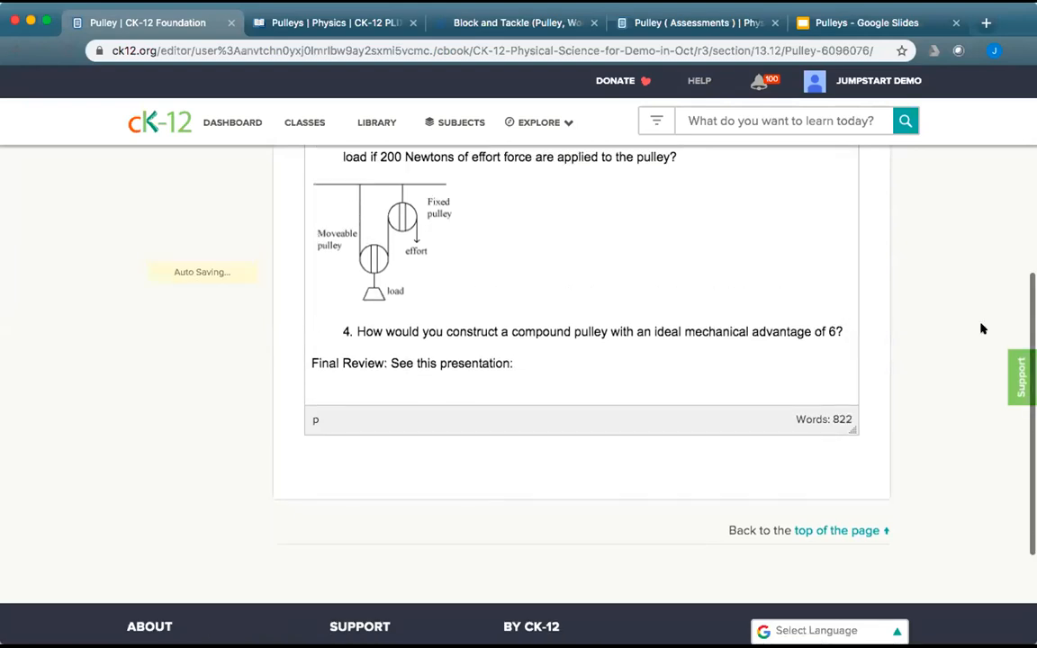
pyautogui.click(497, 199)
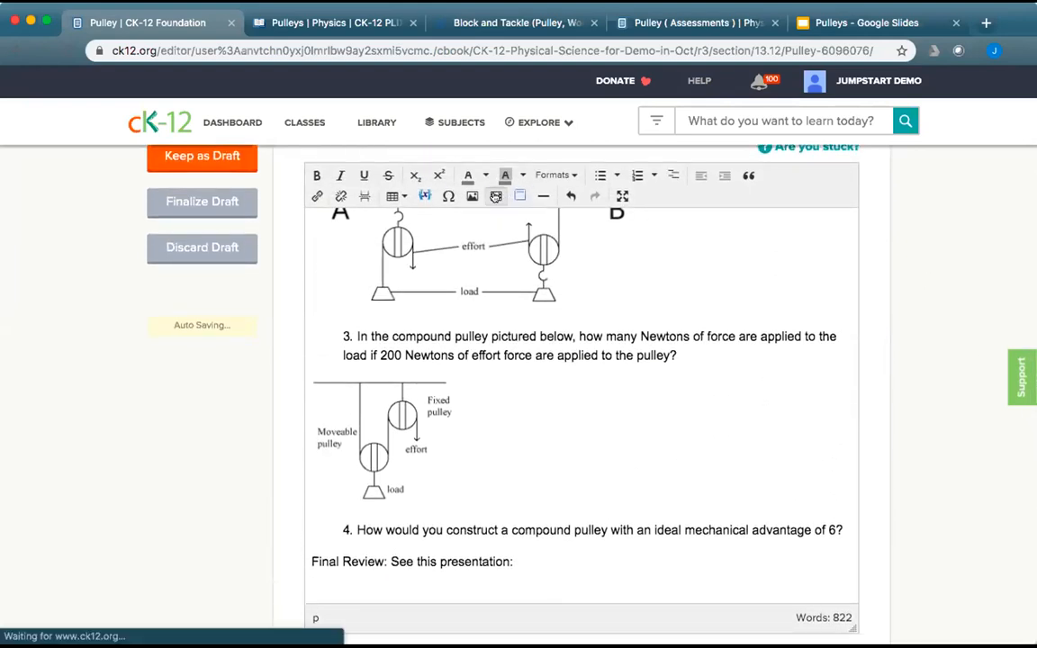
pyautogui.click(586, 230)
pyautogui.write('<iframe src="https://docs.google.com/presentation/d/e/2PACX-1vSct37EZKZiz4OizgHCcMwuAKiVYnIbNGOvm0CFNQ1Hg-jegP23iVI4IHbk_Gir0n6O8a_b85bbbLpq/embed?start=false&loop=false&delayms=3000" frameborder="0" width="960" height="569" allowfullscreen="true" mozallowfullscreen="true" webkitallowfullscreen="true"></iframe>')
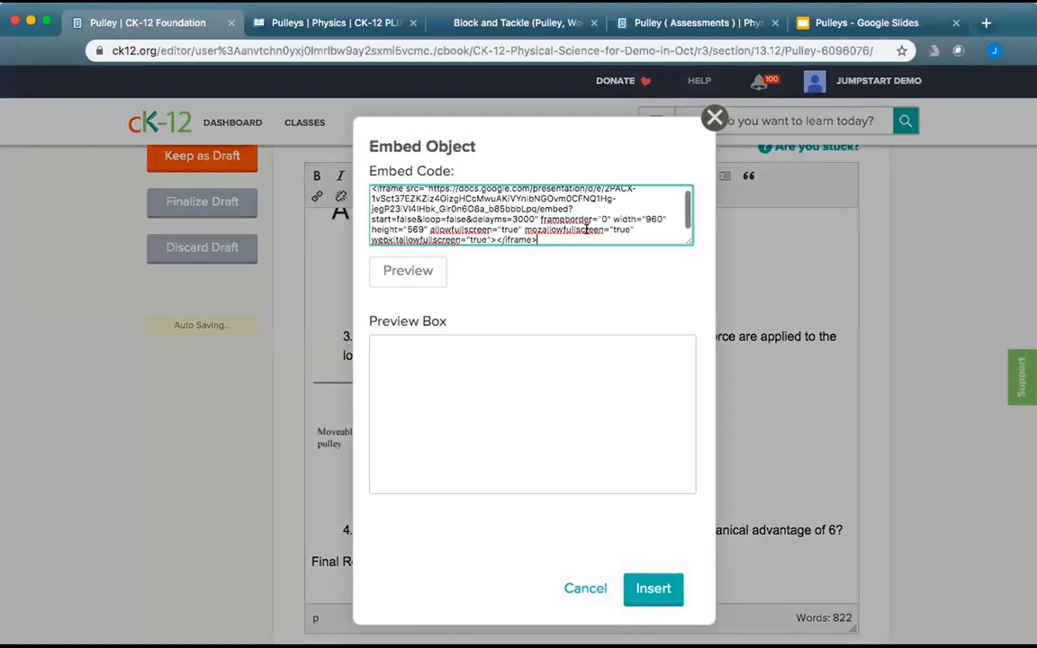
pyautogui.click(652, 589)
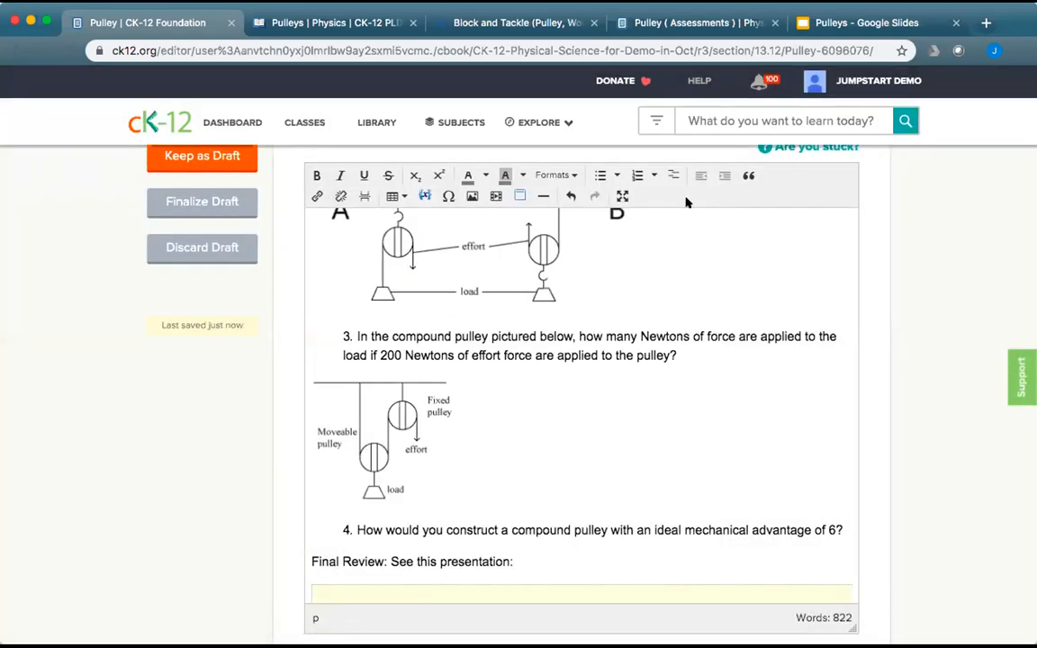
pyautogui.scroll(2, 259, 379)
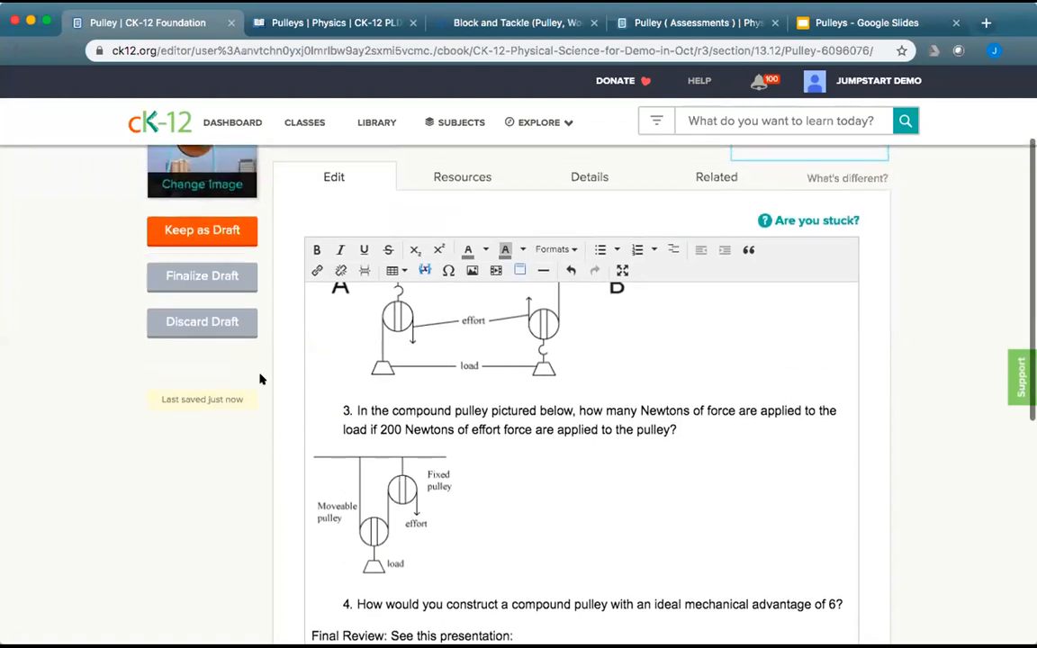
pyautogui.click(233, 279)
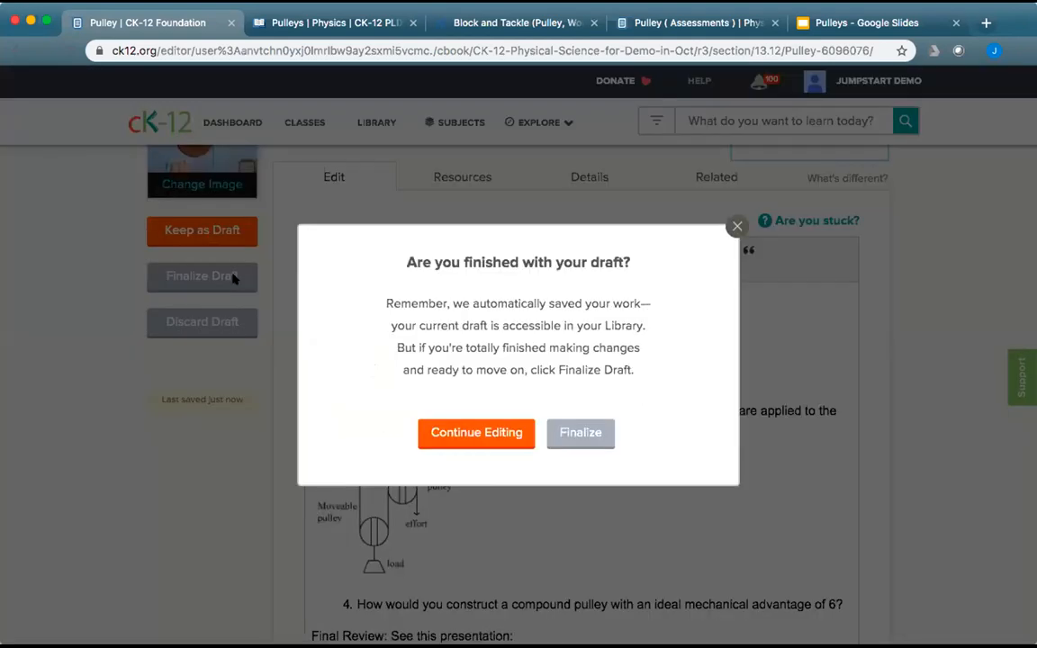
# Finalize the Pulley draft and try the Pulleys interactive by raising the flag.
pyautogui.click(576, 433)
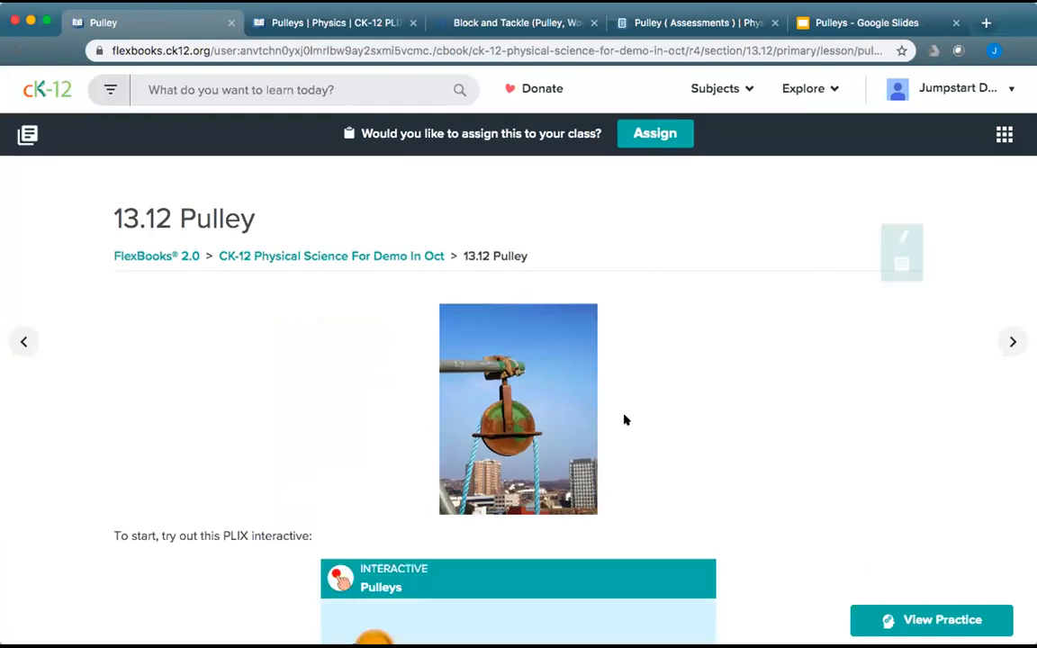
pyautogui.scroll(-5, 705, 455)
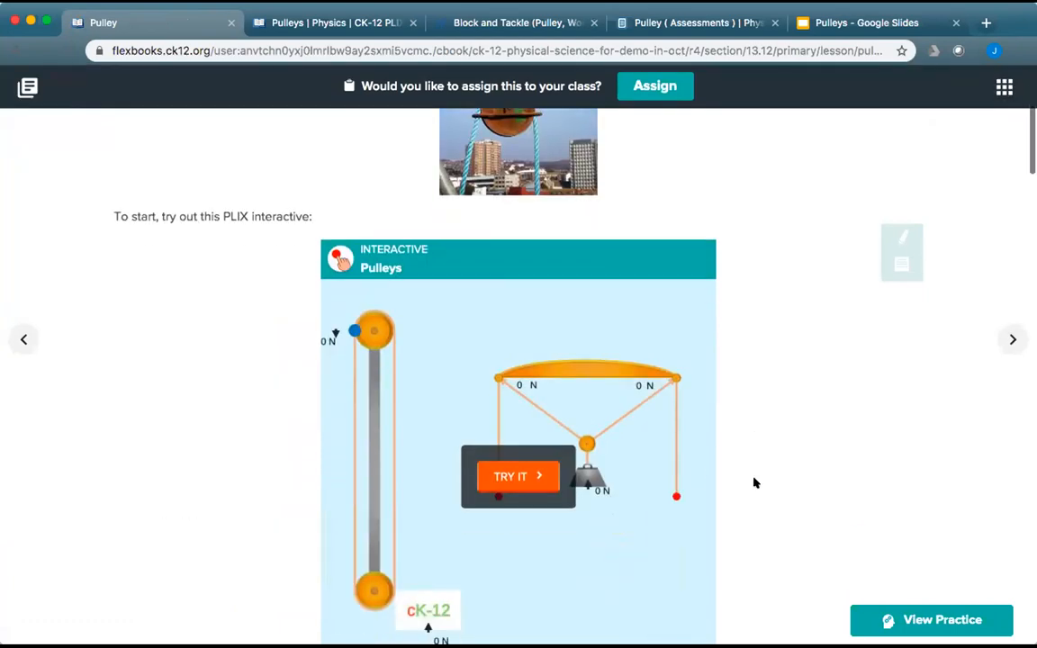
pyautogui.click(514, 475)
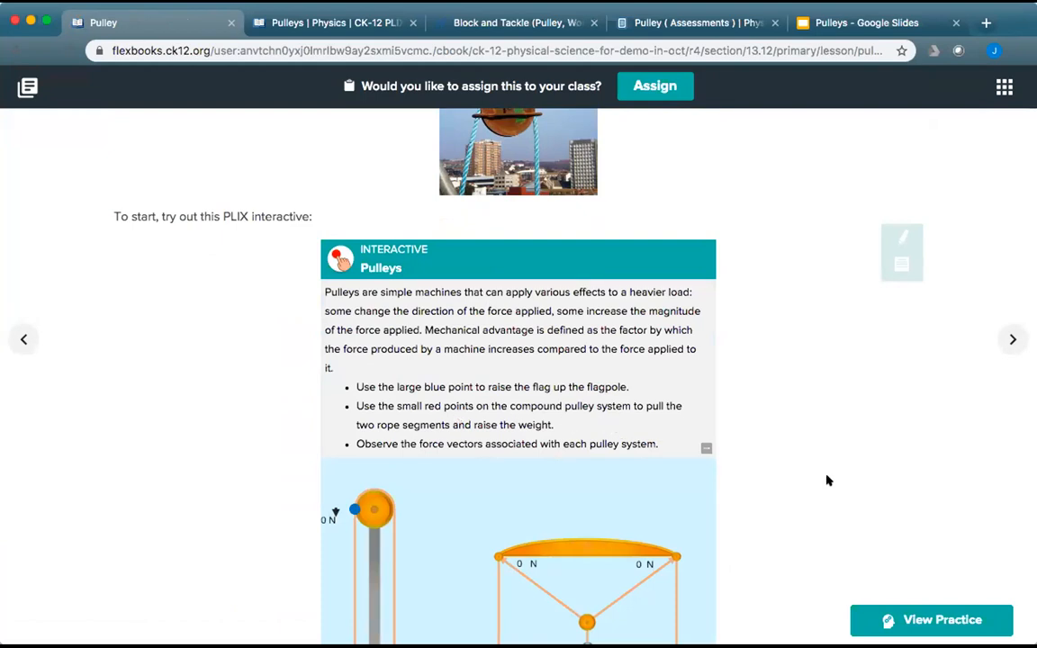
pyautogui.scroll(-4, 827, 479)
pyautogui.scroll(-1, 826, 481)
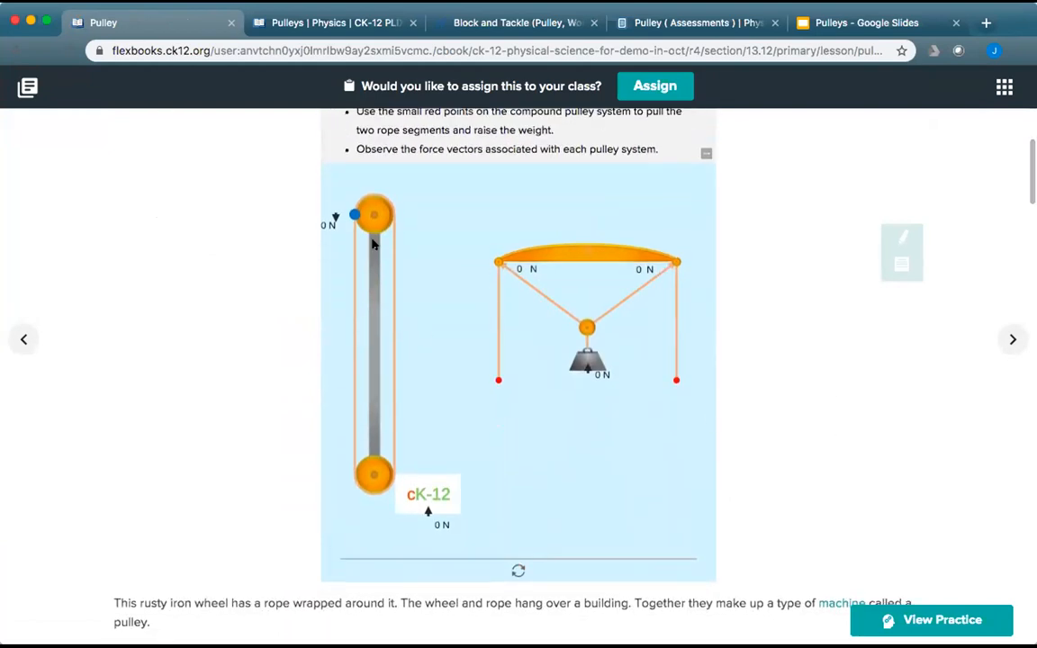
pyautogui.moveTo(354, 215); pyautogui.dragTo(343, 360)
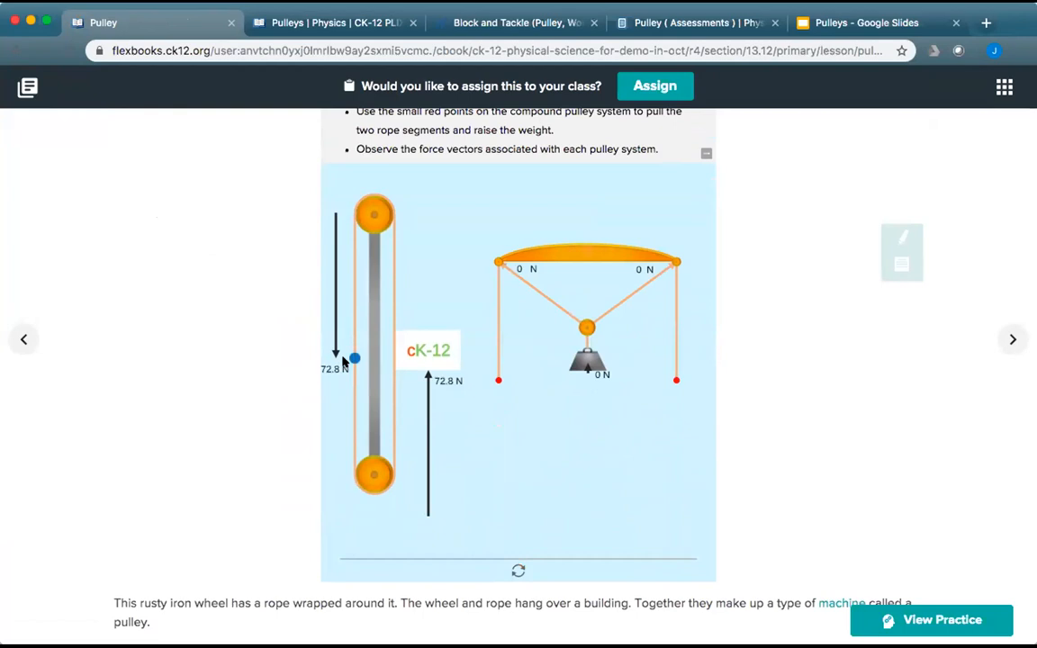
# Run the block and tackle simulation, then close it and reach the Review quiz.
pyautogui.scroll(-5, 608, 416)
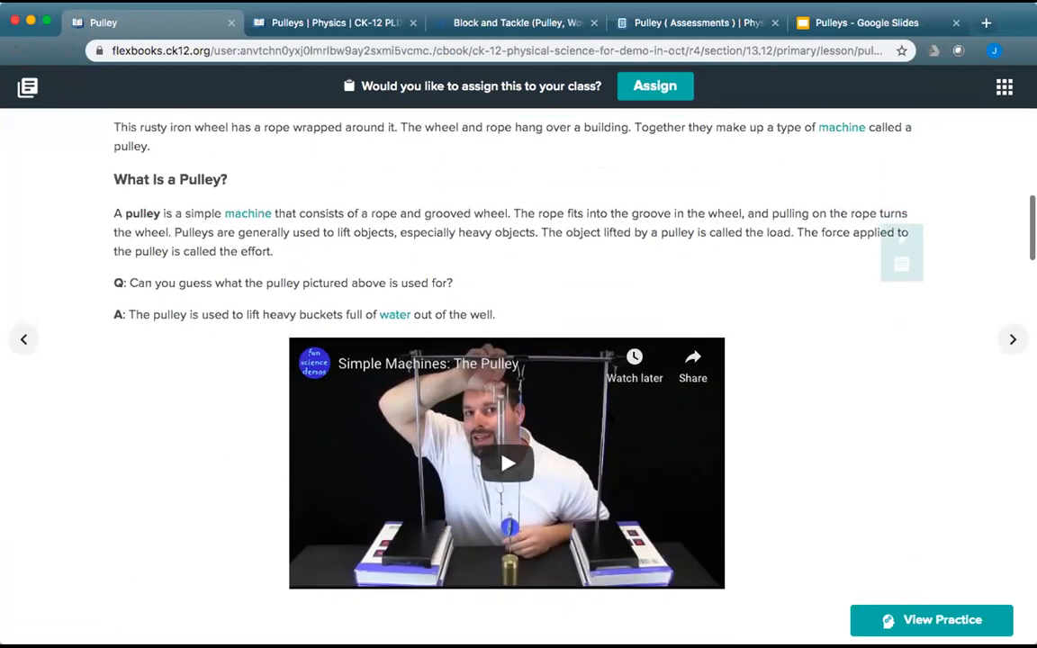
pyautogui.scroll(-2, 668, 544)
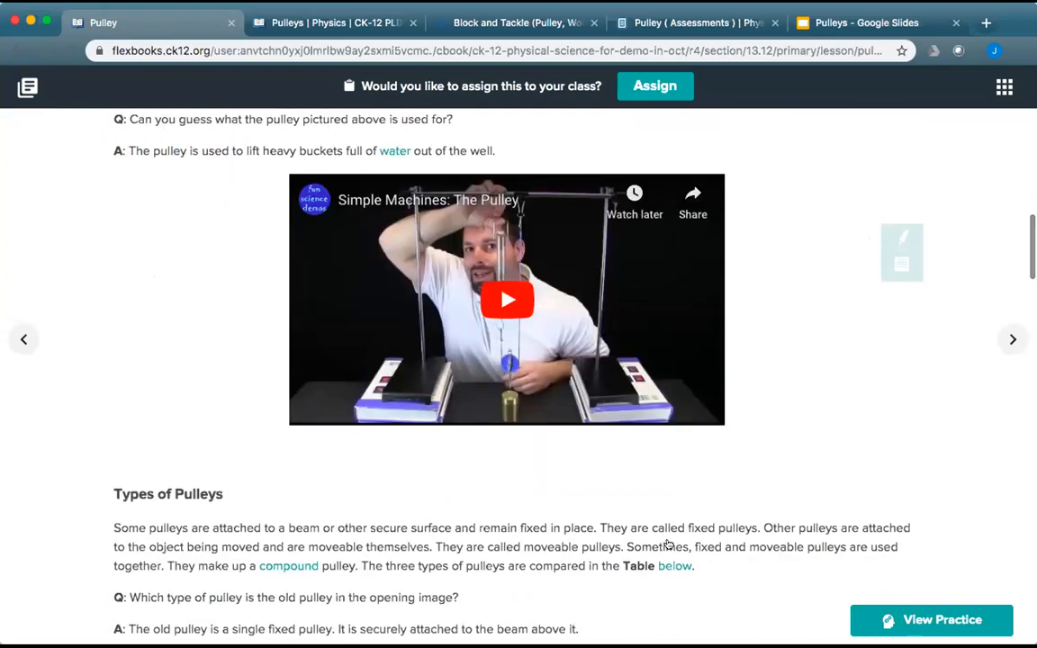
pyautogui.scroll(-6, 711, 562)
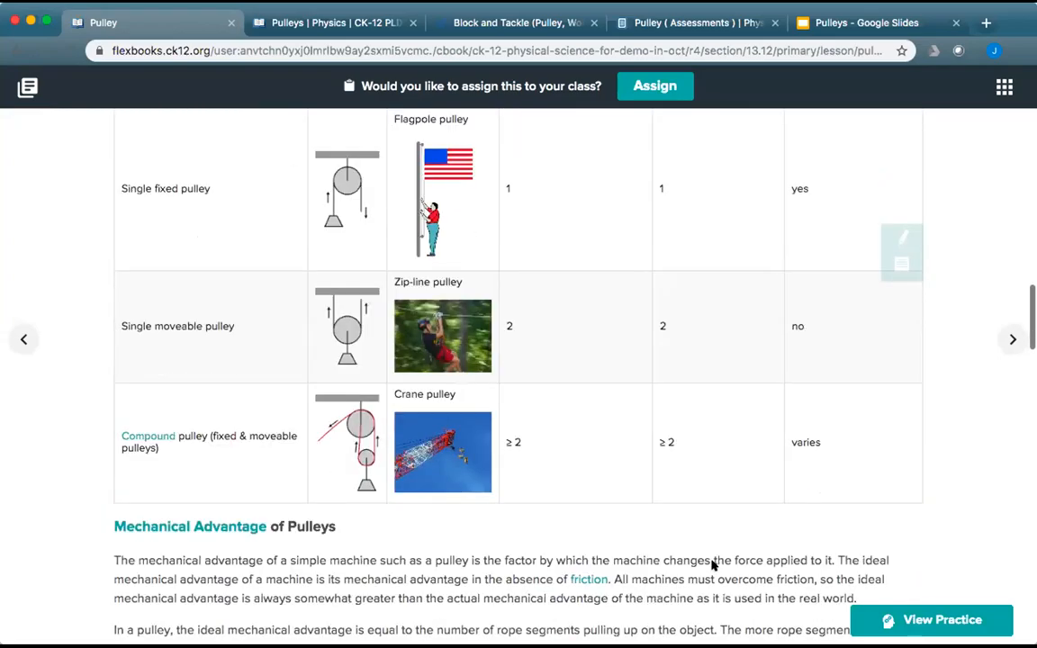
pyautogui.scroll(-7, 711, 562)
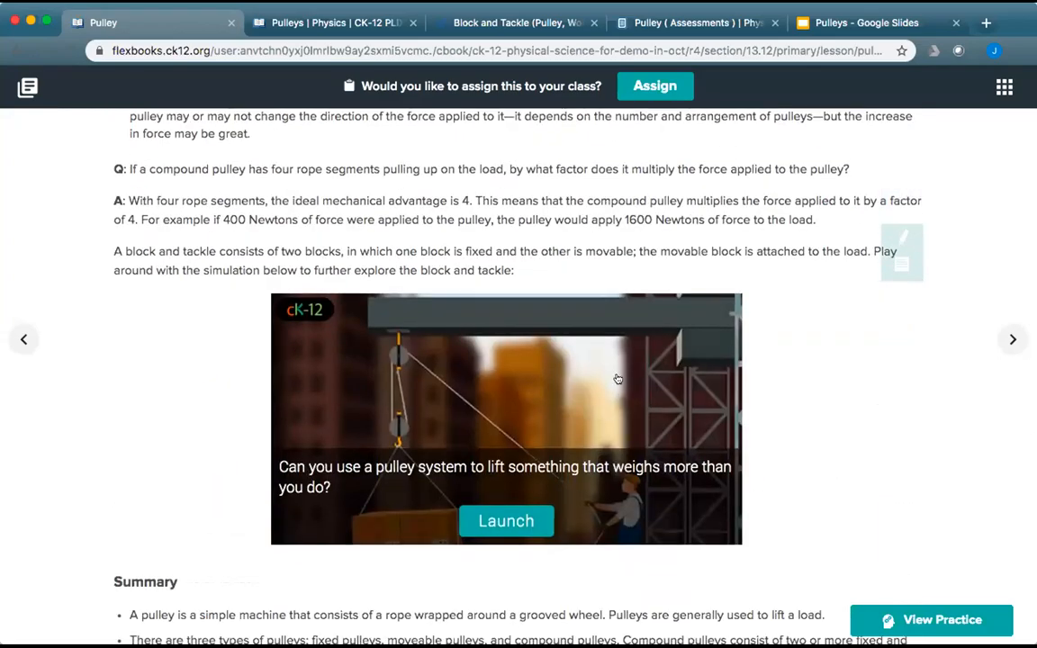
pyautogui.click(507, 522)
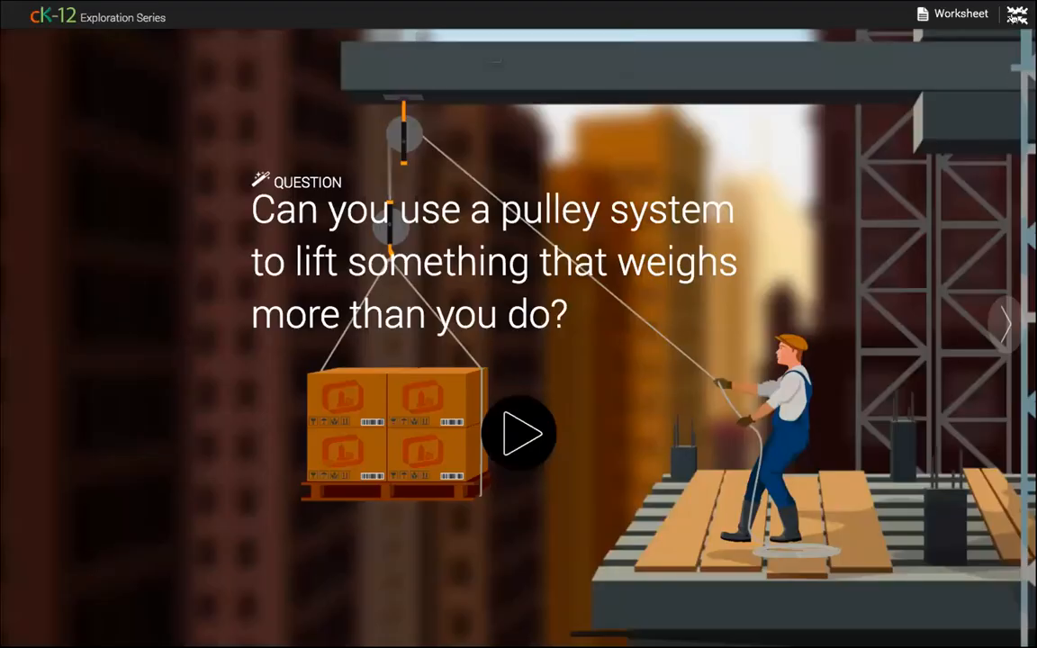
pyautogui.press('Escape')
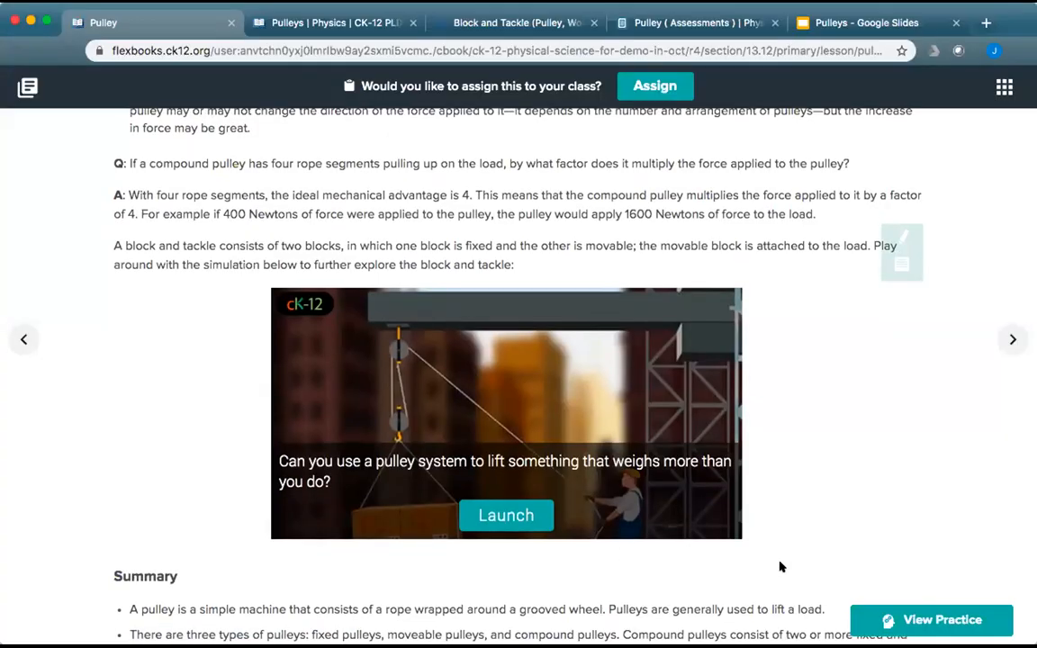
pyautogui.scroll(-4, 779, 563)
pyautogui.scroll(-4, 780, 565)
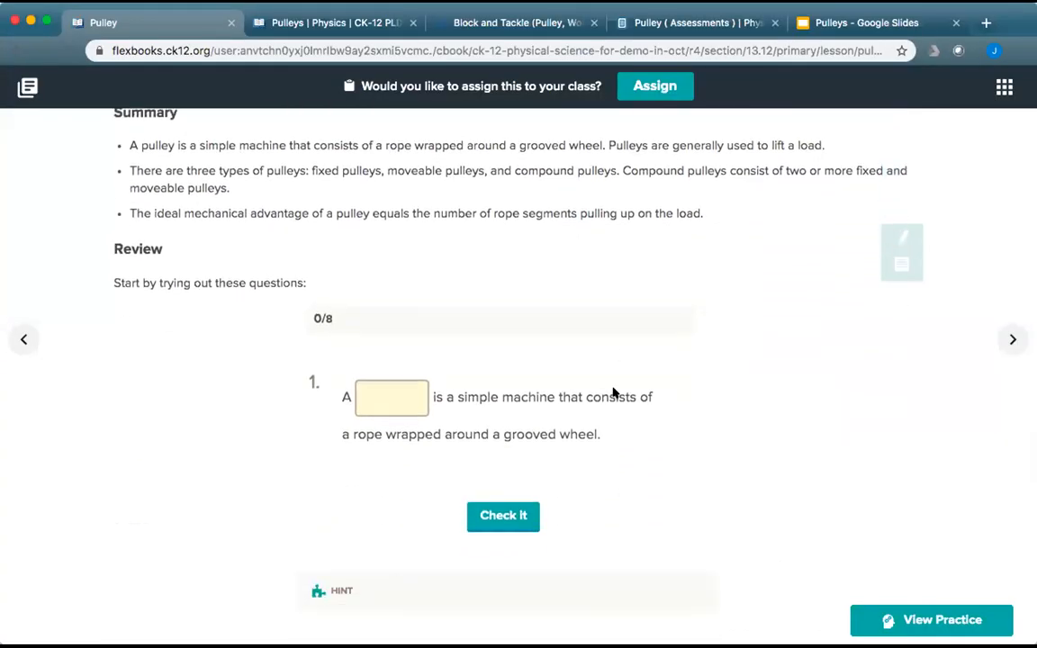
# Answer question 1 with 'pulley' and question 2 with fixed pulley.
pyautogui.click(387, 389)
pyautogui.write('pulley')
pyautogui.click(498, 520)
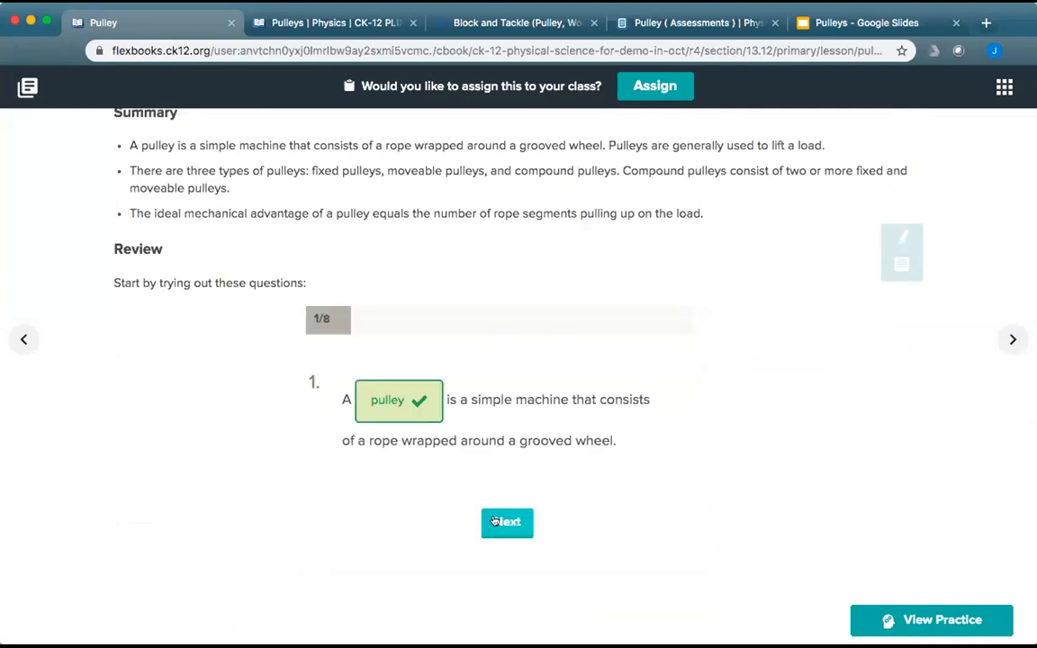
pyautogui.click(495, 521)
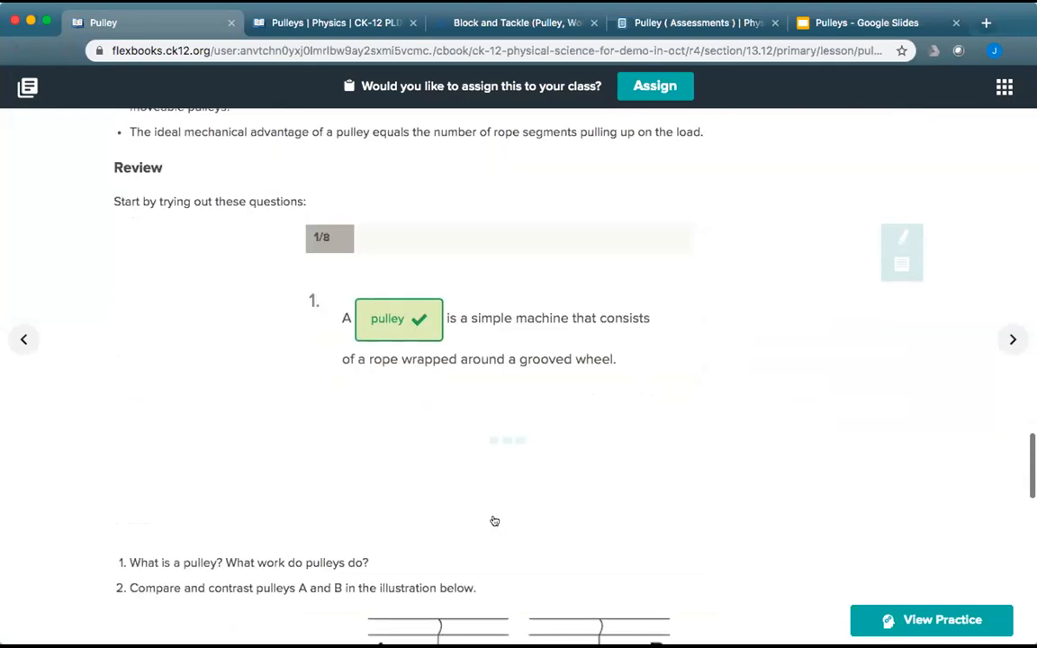
pyautogui.click(440, 367)
pyautogui.click(504, 571)
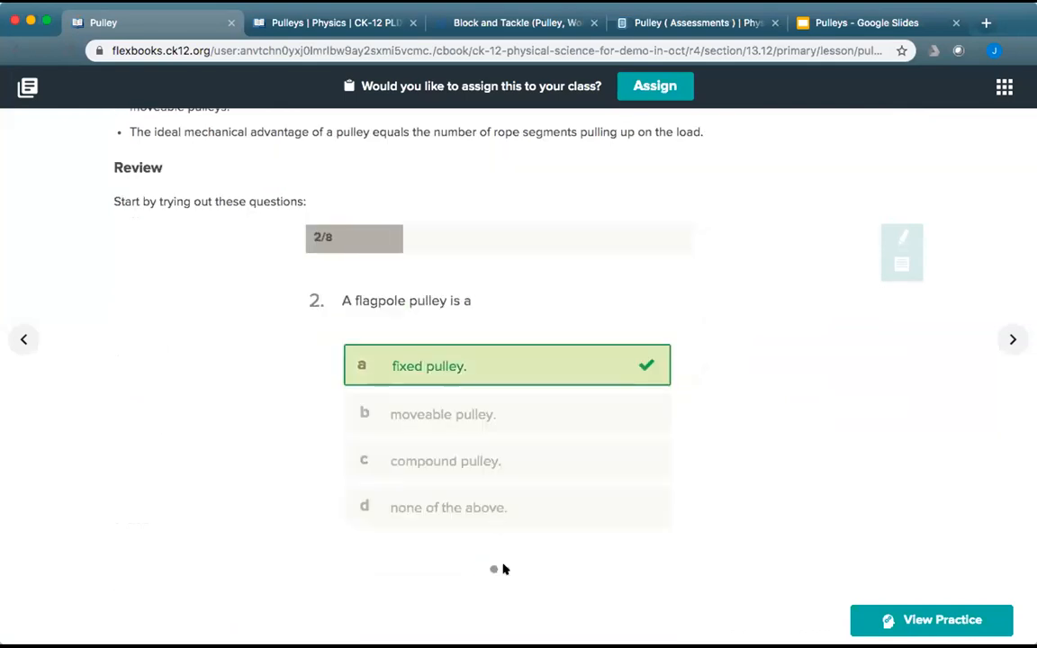
# Answer questions 3–5 as FALSE, TRUE and FALSE, retrying question 5.
pyautogui.click(458, 416)
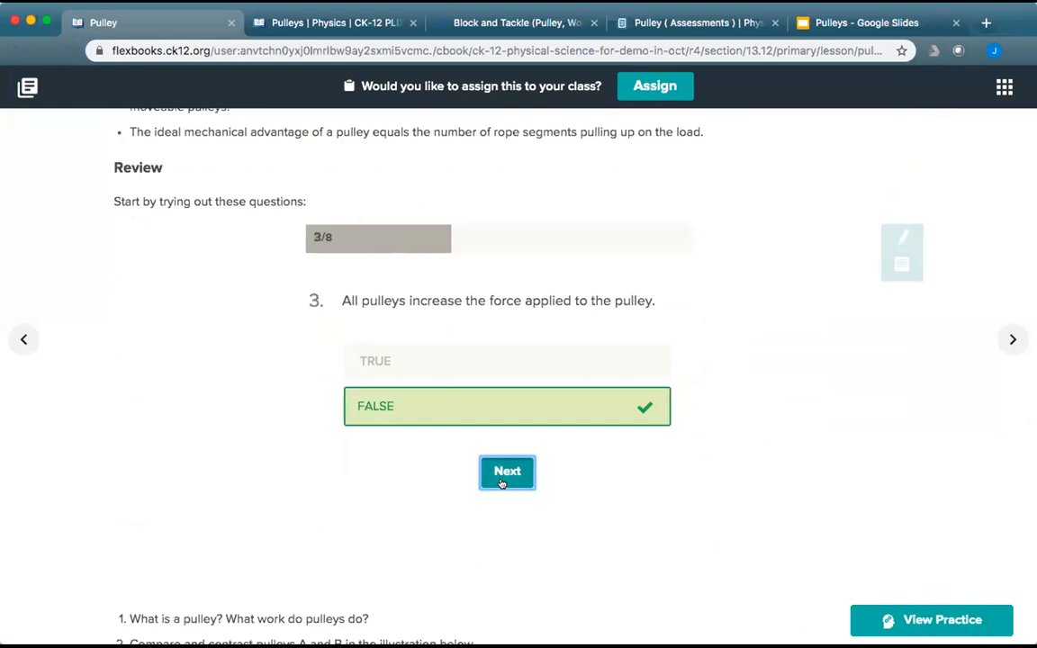
pyautogui.click(506, 472)
pyautogui.click(452, 407)
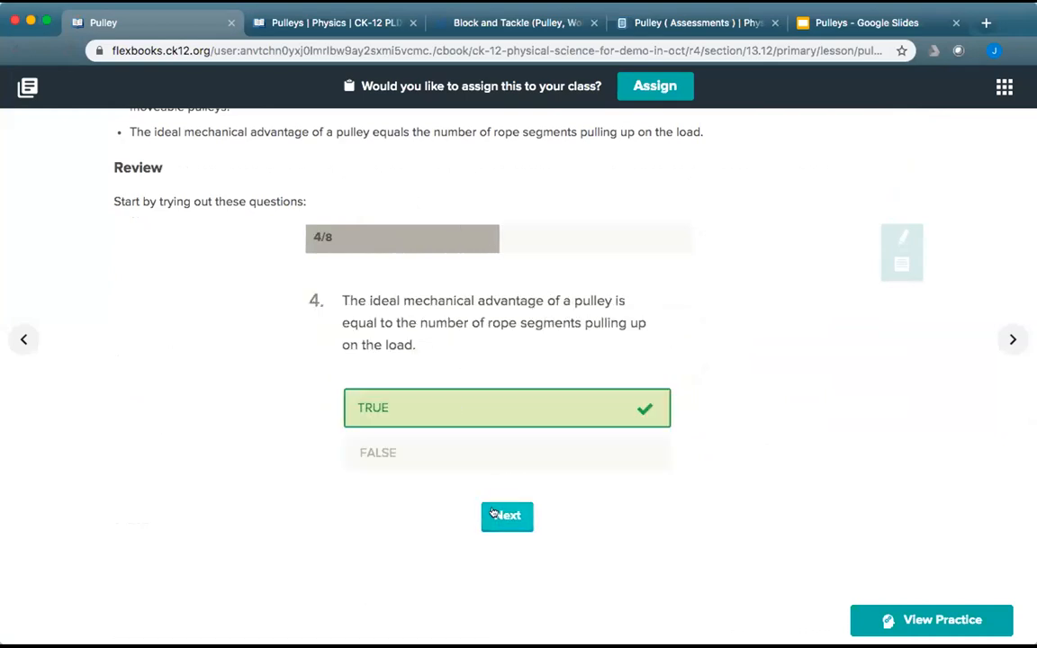
pyautogui.click(491, 515)
pyautogui.click(458, 388)
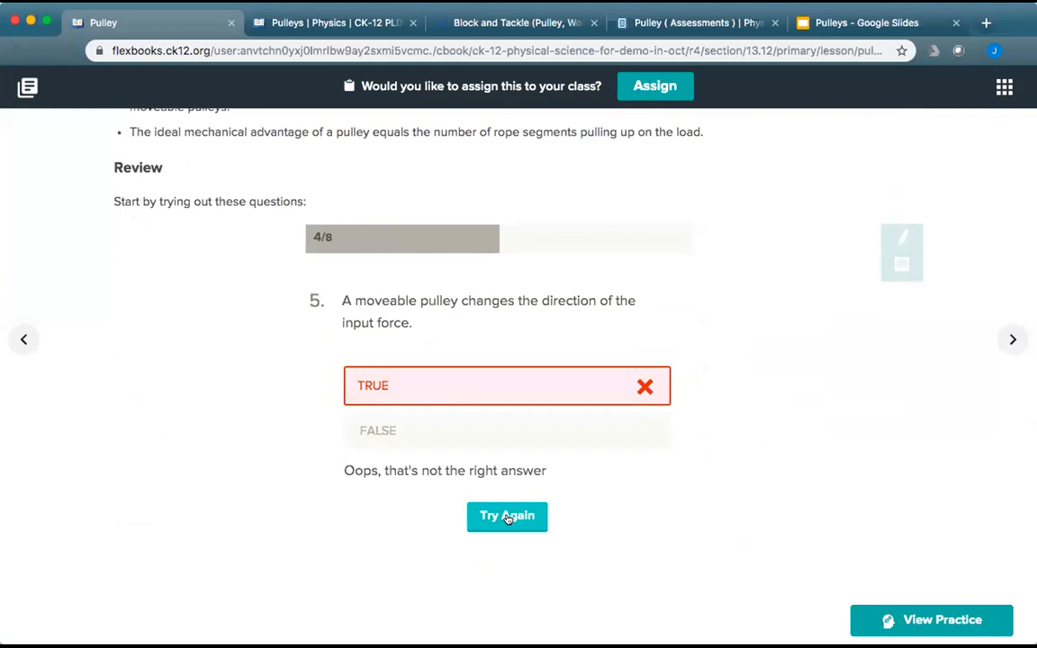
pyautogui.click(507, 517)
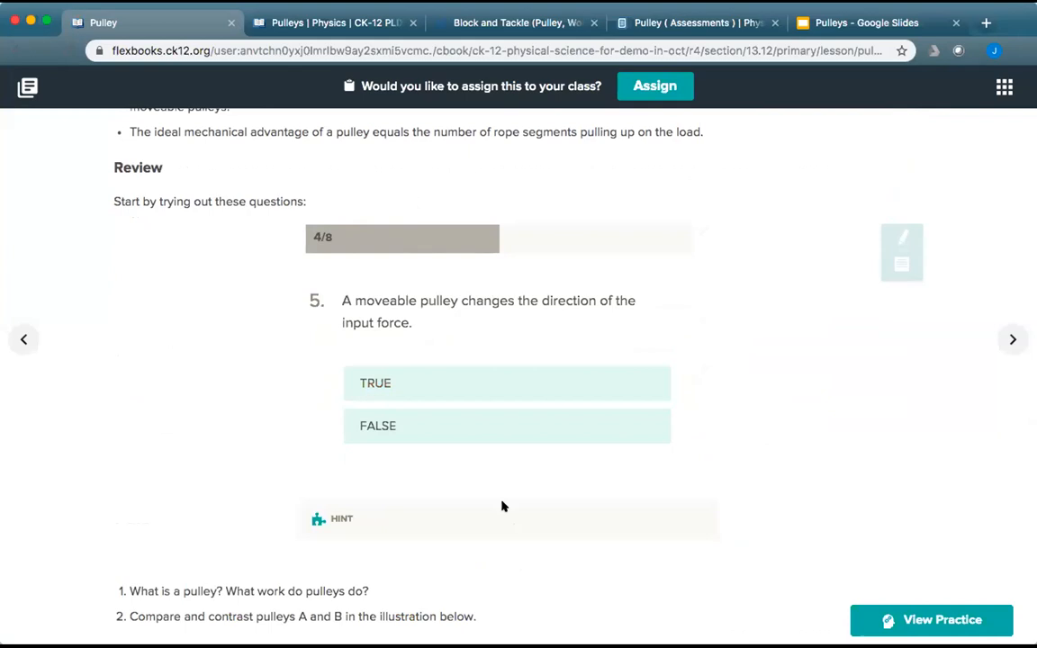
pyautogui.click(455, 429)
pyautogui.click(517, 494)
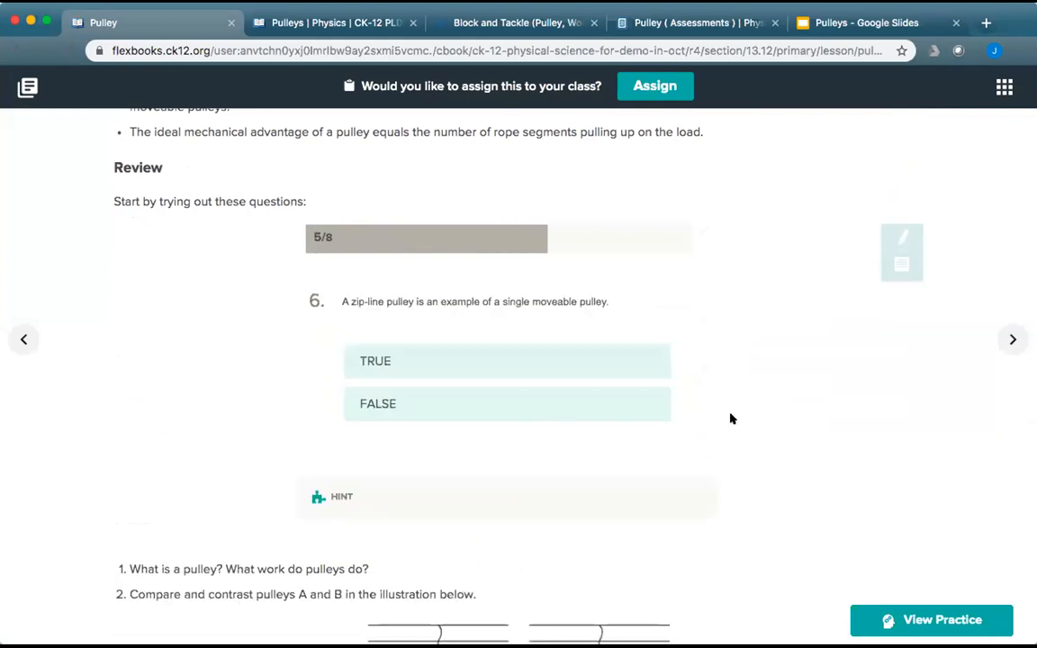
pyautogui.scroll(-5, 729, 418)
pyautogui.scroll(-15, 731, 418)
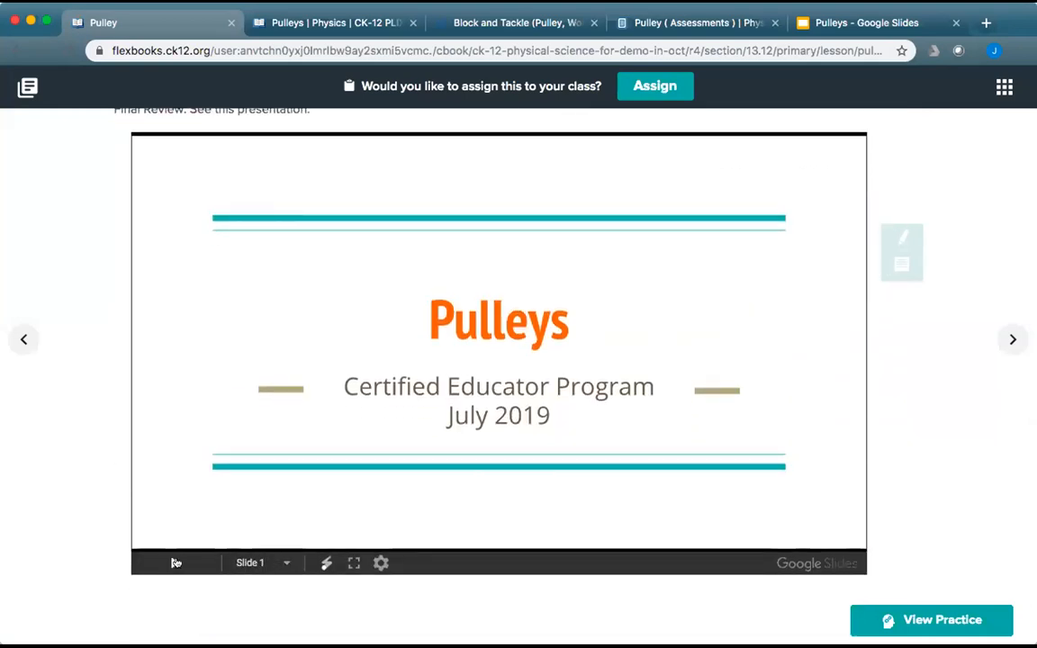
pyautogui.scroll(10, 472, 444)
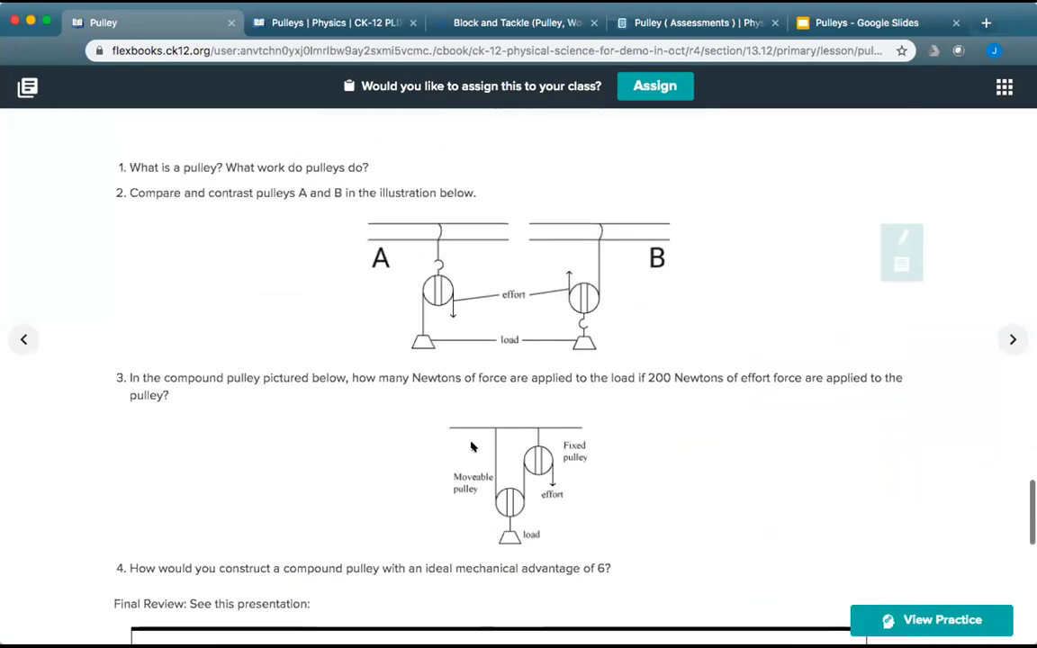
pyautogui.scroll(1, 472, 444)
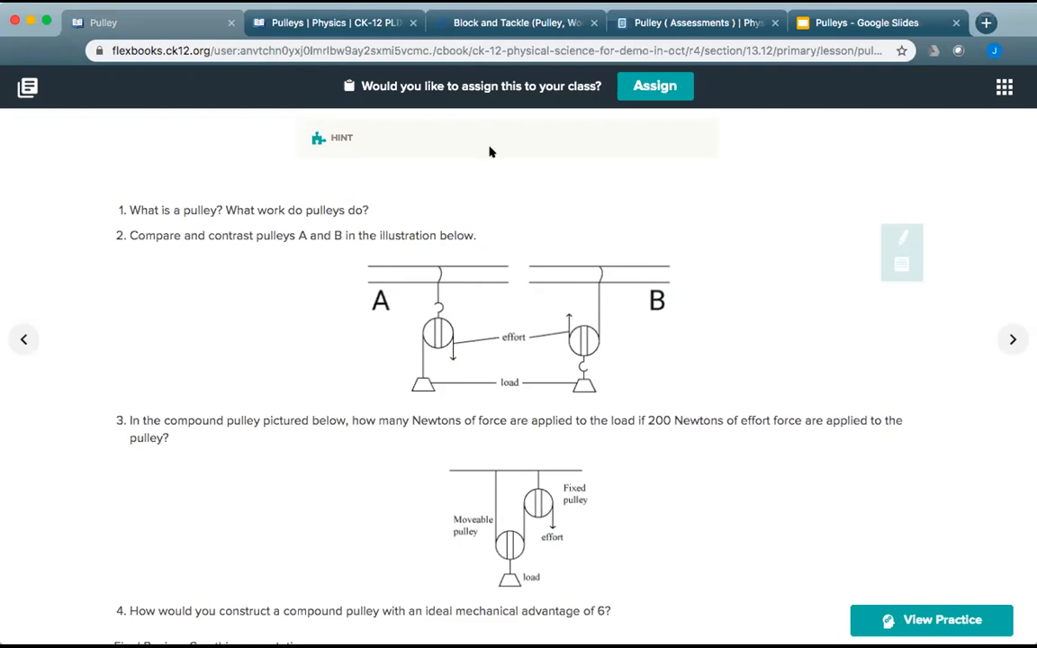
pyautogui.scroll(20, 555, 261)
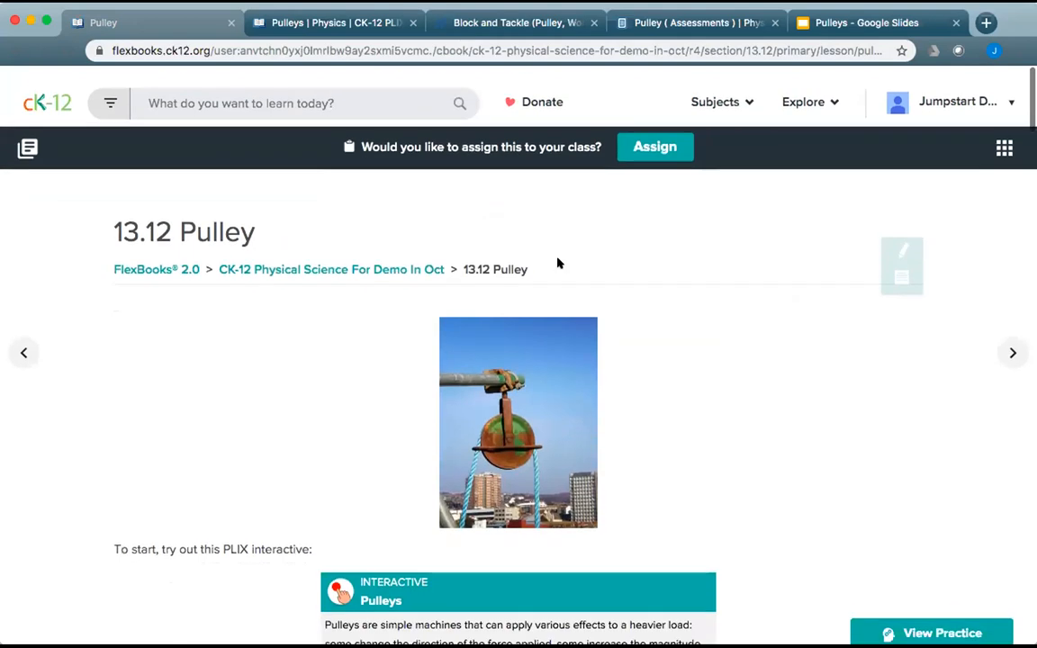
# Edit the Physical Science FlexBook, expand chapter 13 and open 13.12 Pulley for editing.
pyautogui.click(295, 261)
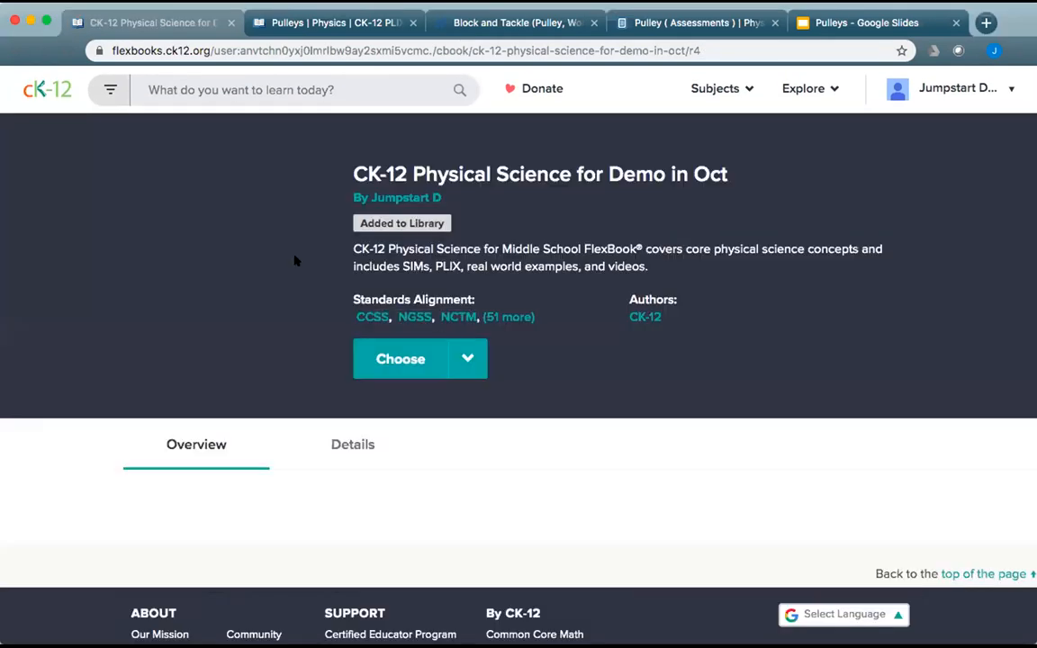
pyautogui.click(467, 360)
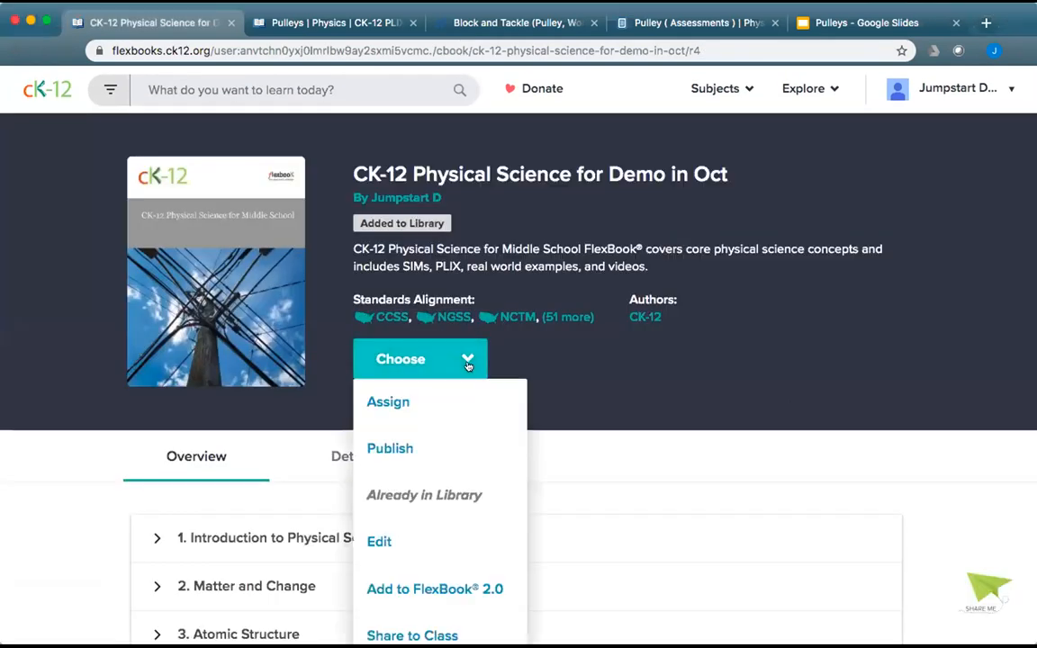
pyautogui.click(426, 538)
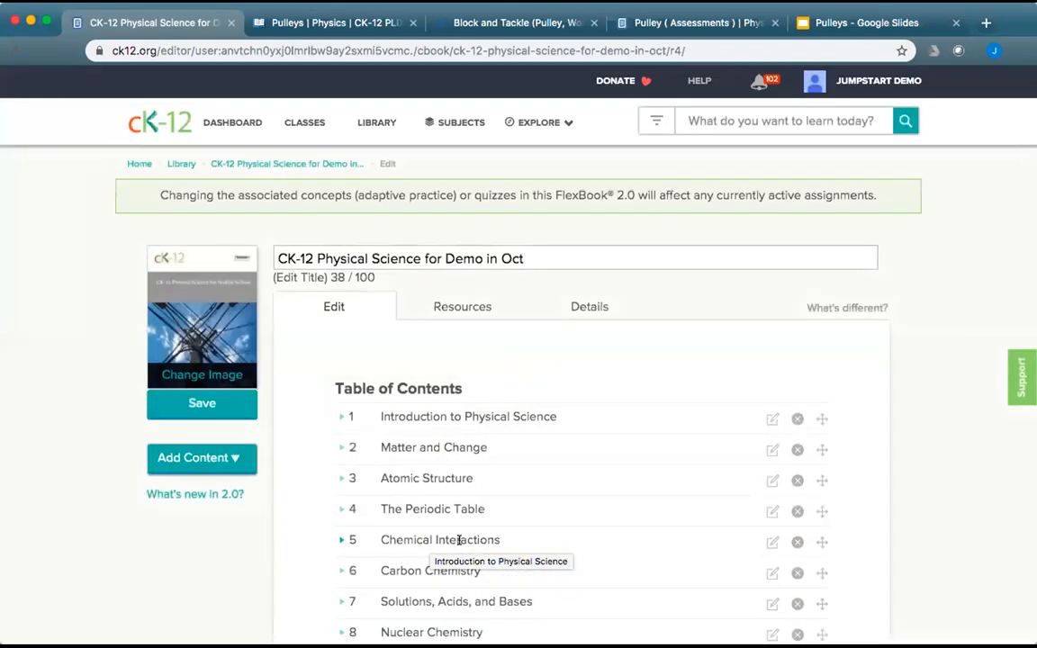
pyautogui.scroll(-5, 537, 555)
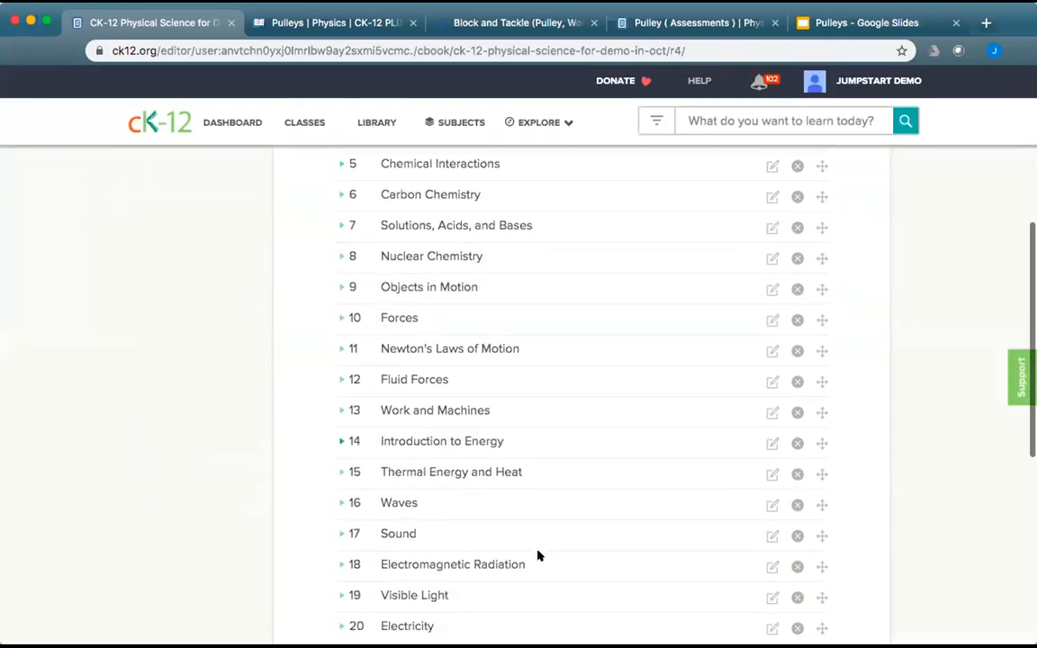
pyautogui.click(338, 411)
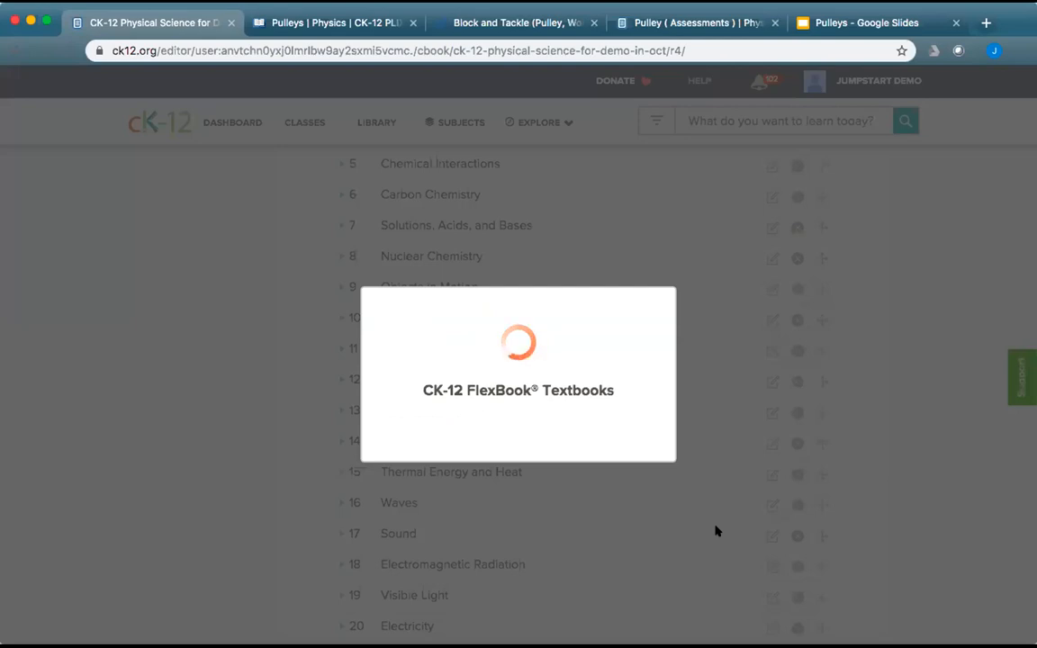
pyautogui.scroll(-5, 716, 531)
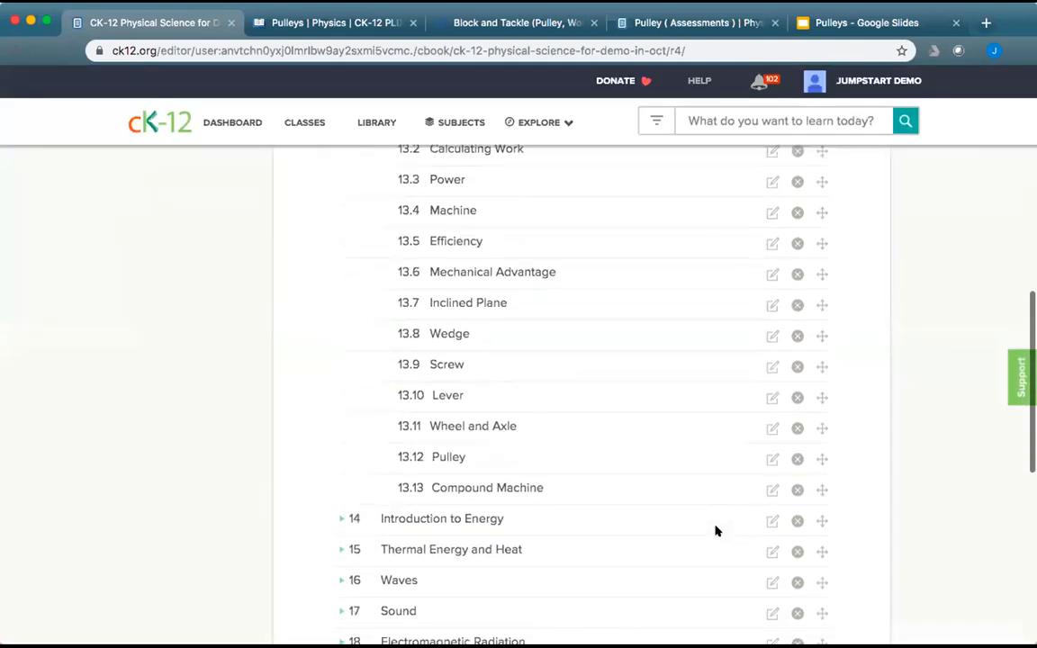
pyautogui.click(770, 451)
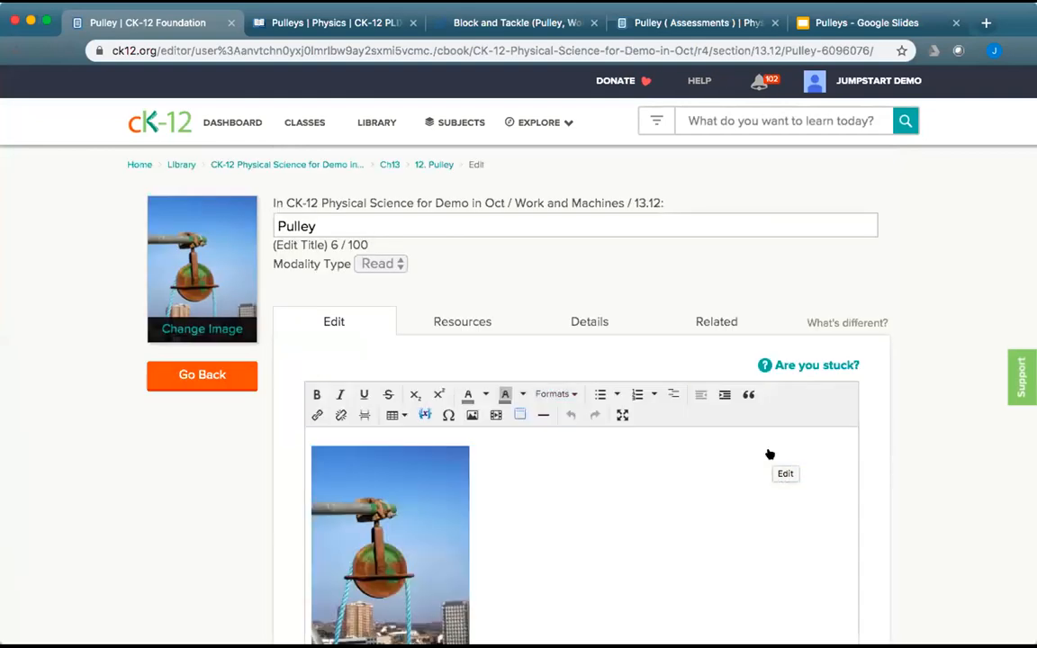
# Open a draft of the Pulley section text and finalize it.
pyautogui.scroll(-2, 641, 540)
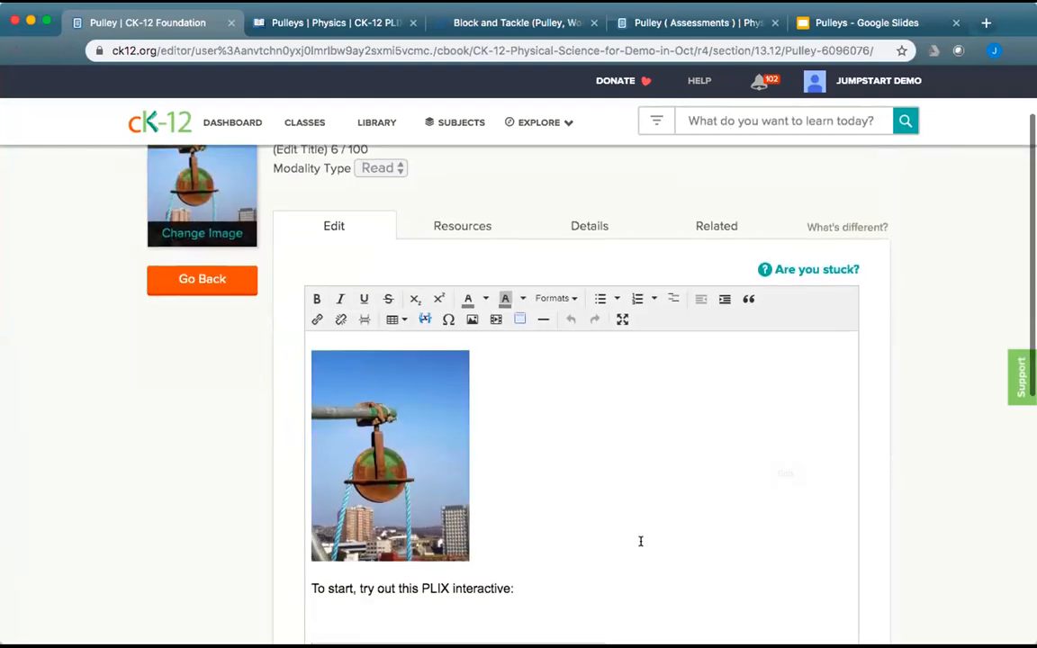
pyautogui.click(517, 589)
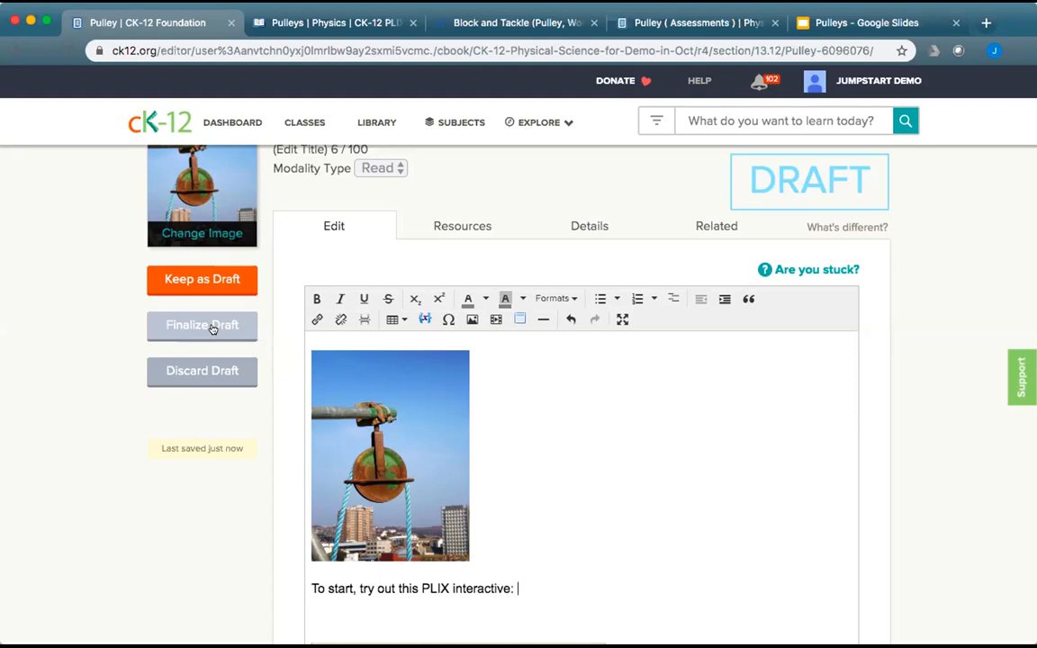
pyautogui.click(213, 328)
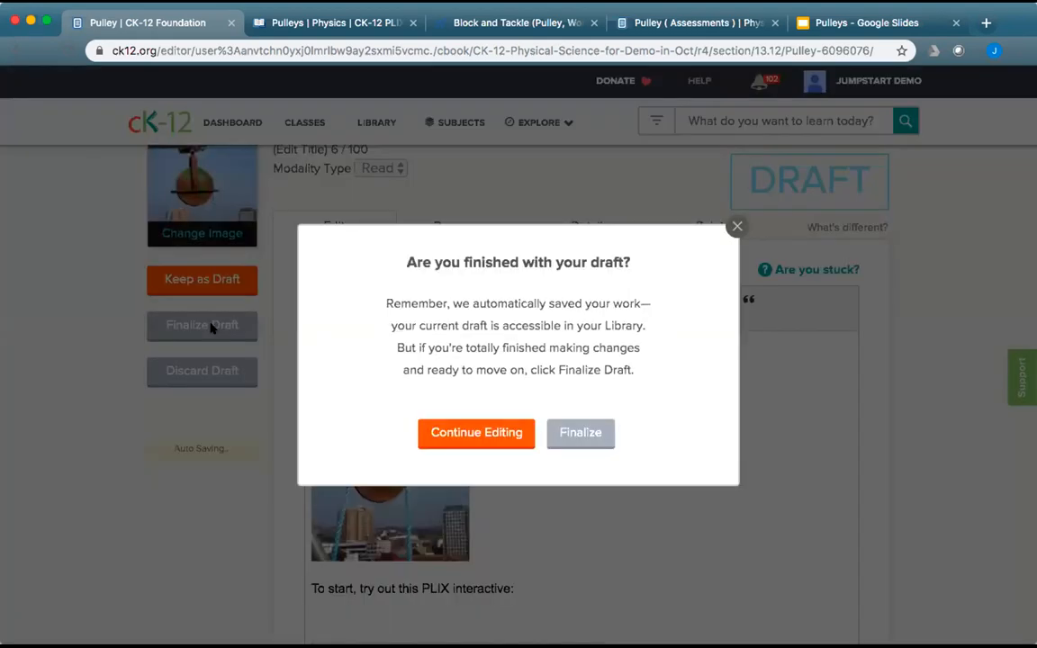
pyautogui.click(588, 424)
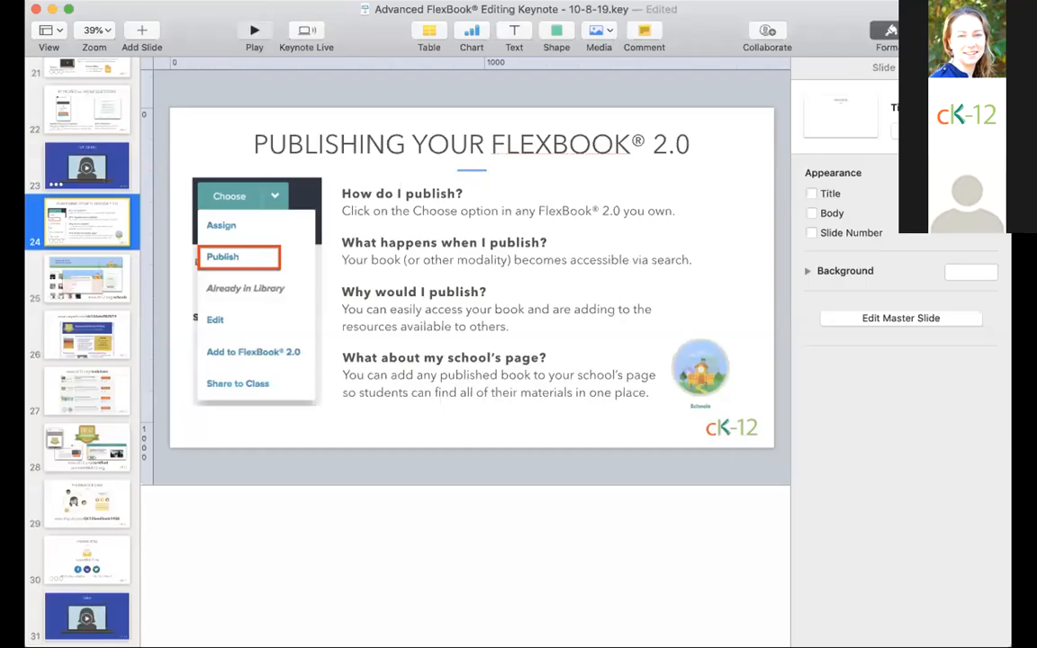
# Play slide 24 full screen and reveal the 'How do I publish?' point.
pyautogui.press('alt+super+p')
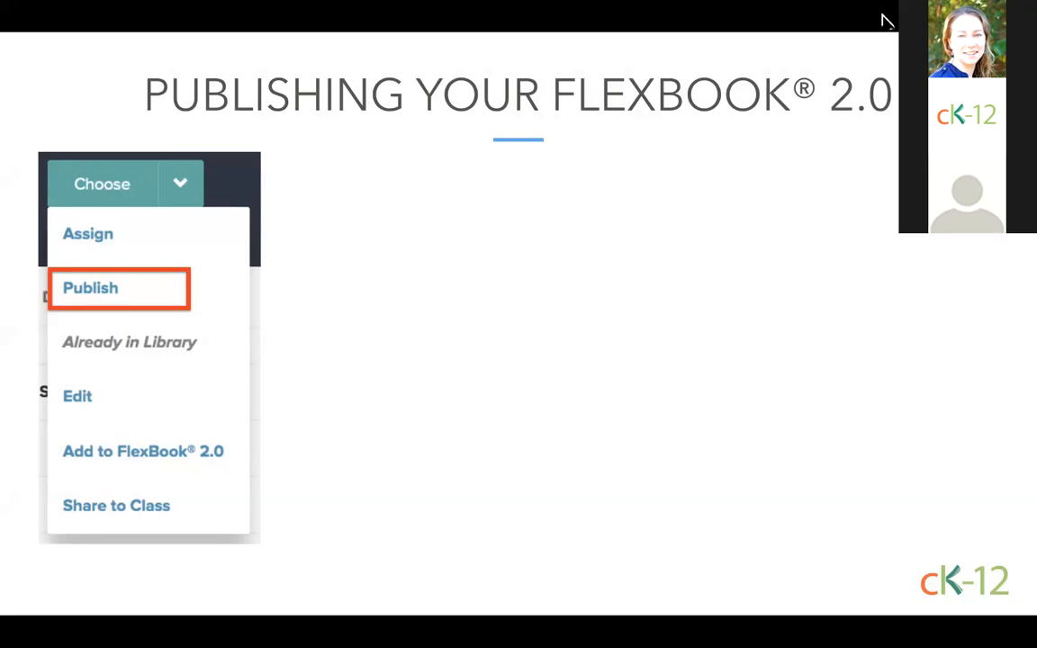
pyautogui.press('Right')
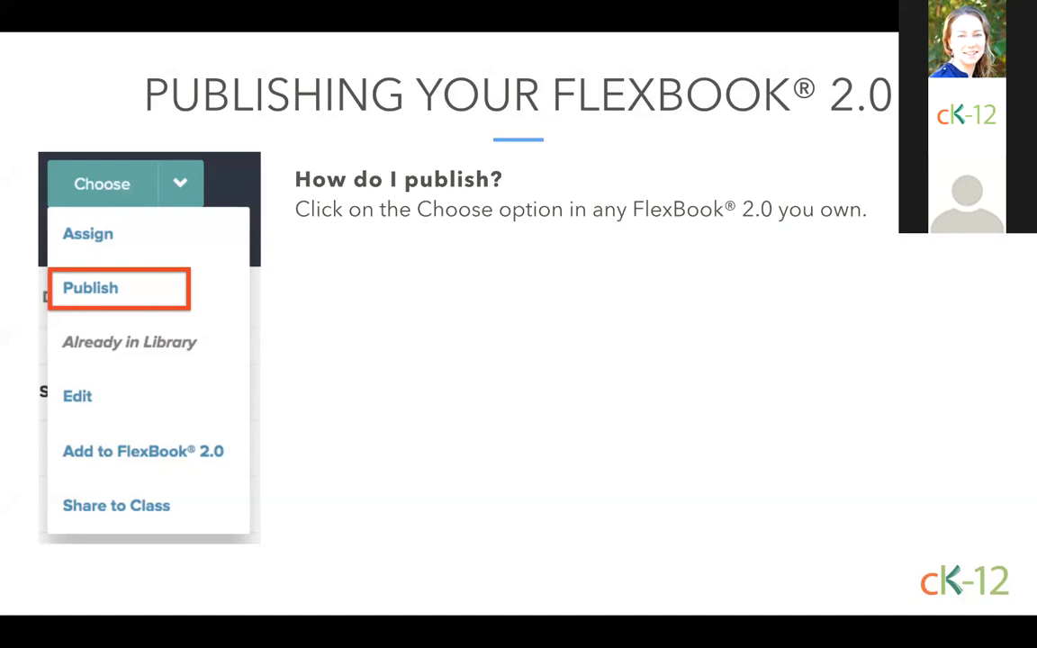